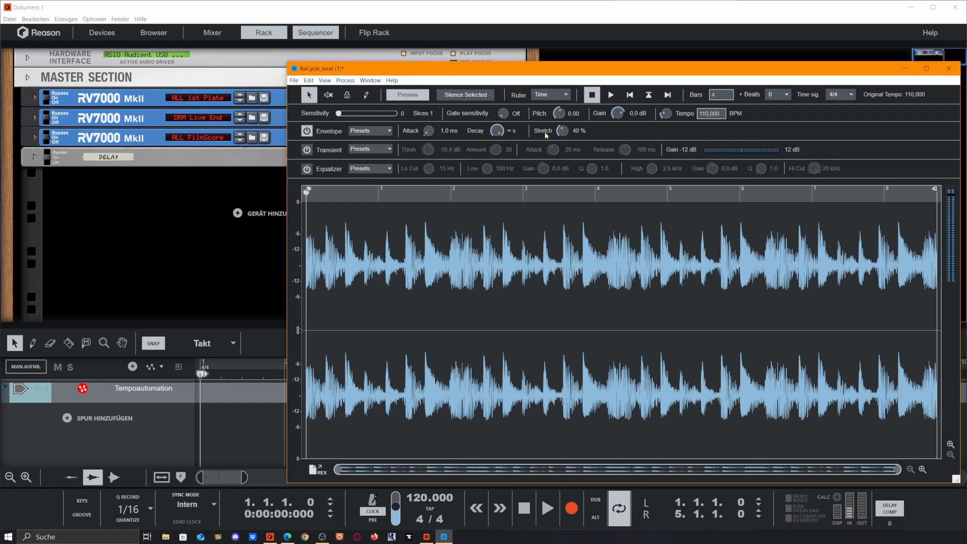
- Play the loop briefly, stop it, and set the waveform ruler to Beats
{"action": "left_click", "coordinate": [613, 101]}
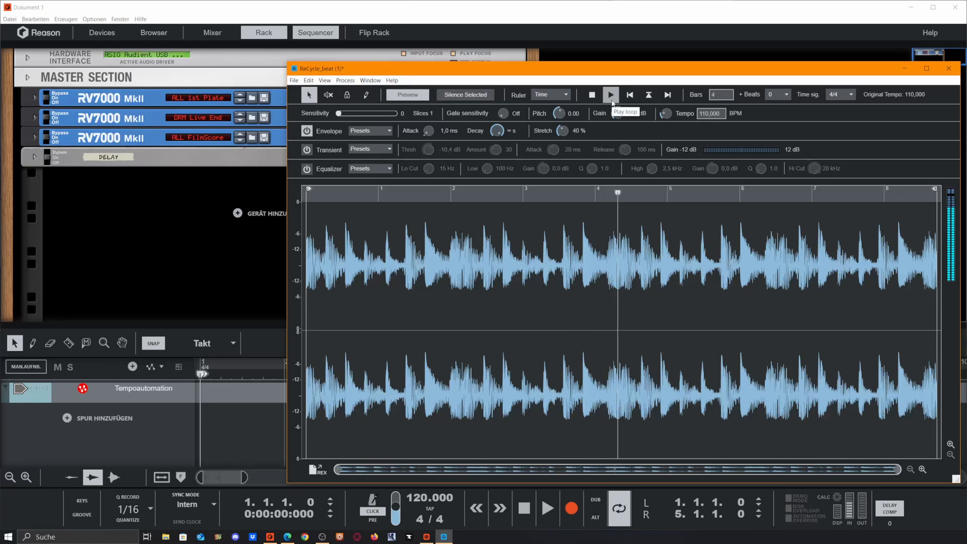
{"action": "left_click", "coordinate": [592, 96]}
{"action": "left_click", "coordinate": [552, 94]}
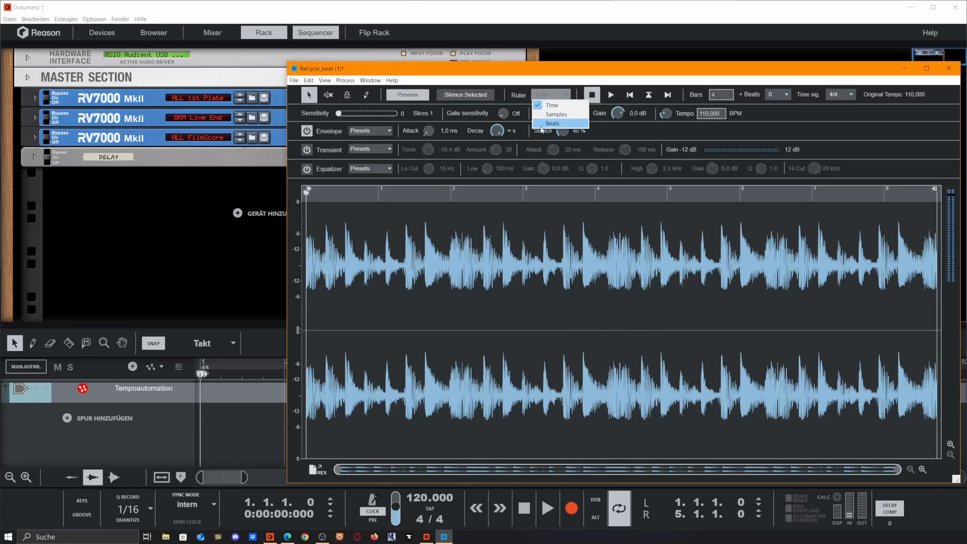
{"action": "left_click", "coordinate": [542, 124]}
- Add slices to the whole loop at 1/16ths
{"action": "left_click", "coordinate": [370, 80]}
{"action": "mouse_move", "coordinate": [353, 84]}
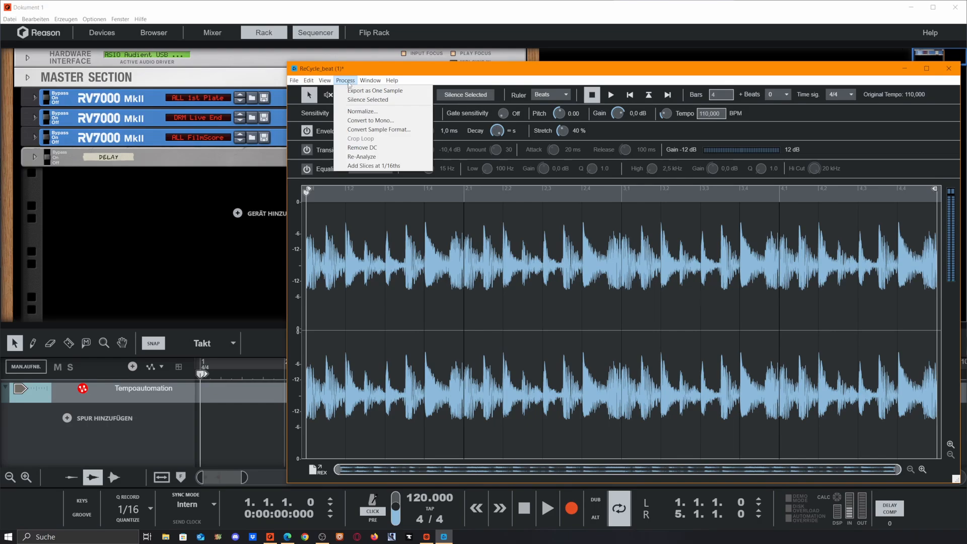
{"action": "left_click", "coordinate": [381, 166]}
- Audition the 1/16 slices of the first bar one after another
{"action": "left_click", "coordinate": [310, 228]}
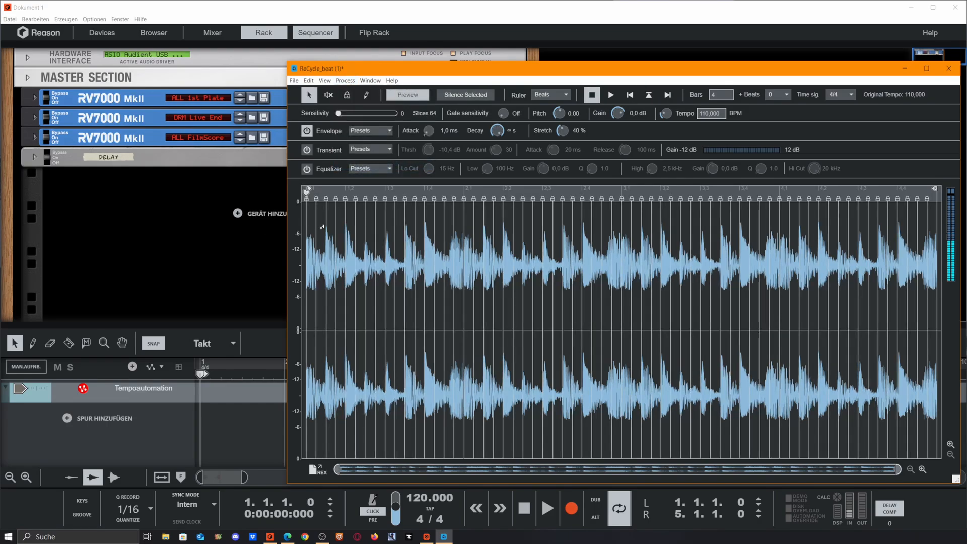
{"action": "left_click", "coordinate": [321, 228]}
{"action": "left_click", "coordinate": [331, 227]}
{"action": "left_click", "coordinate": [340, 227]}
{"action": "left_click", "coordinate": [350, 227]}
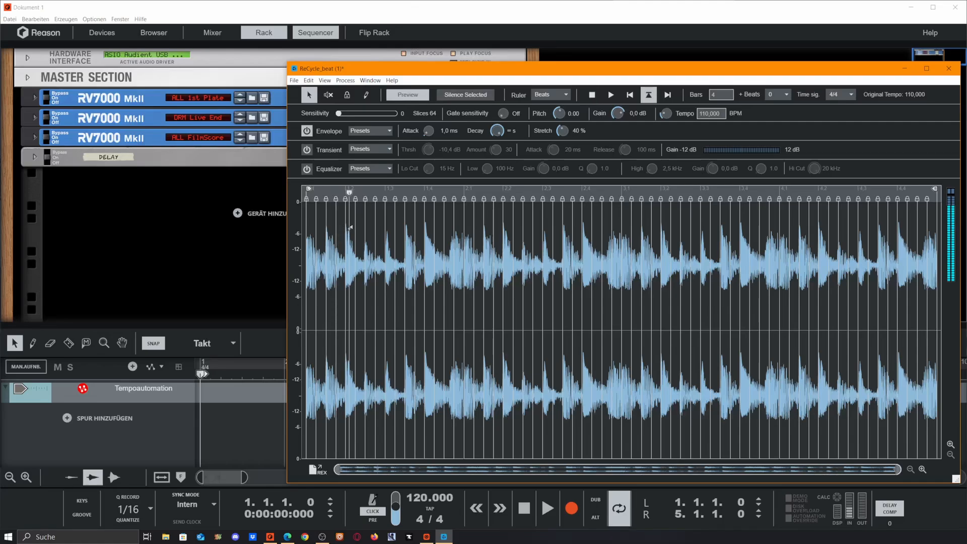
{"action": "left_click", "coordinate": [360, 227]}
{"action": "left_click", "coordinate": [371, 227]}
{"action": "left_click", "coordinate": [382, 227]}
{"action": "left_click", "coordinate": [392, 227]}
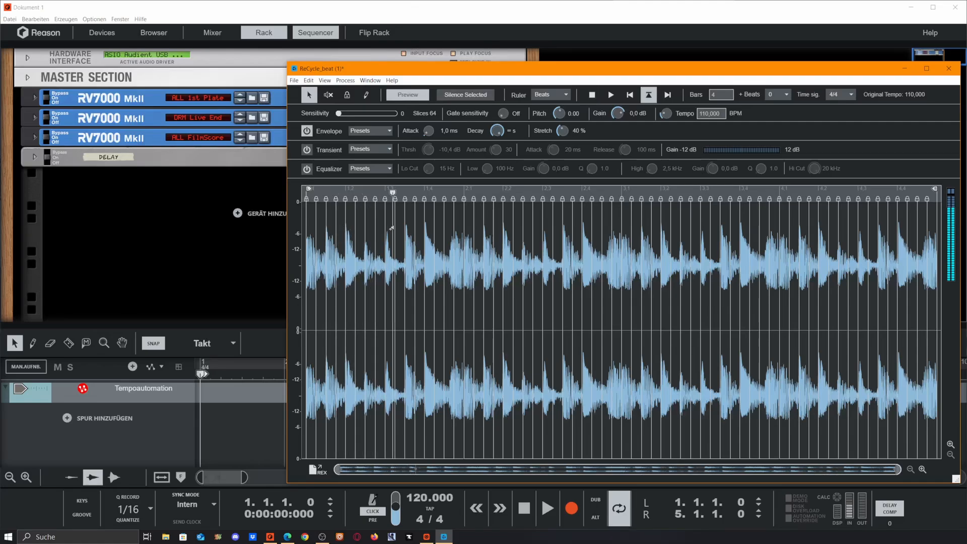
{"action": "left_click", "coordinate": [401, 228]}
{"action": "left_click", "coordinate": [411, 228]}
{"action": "left_click", "coordinate": [422, 230]}
{"action": "left_click", "coordinate": [432, 231]}
{"action": "left_click", "coordinate": [441, 232]}
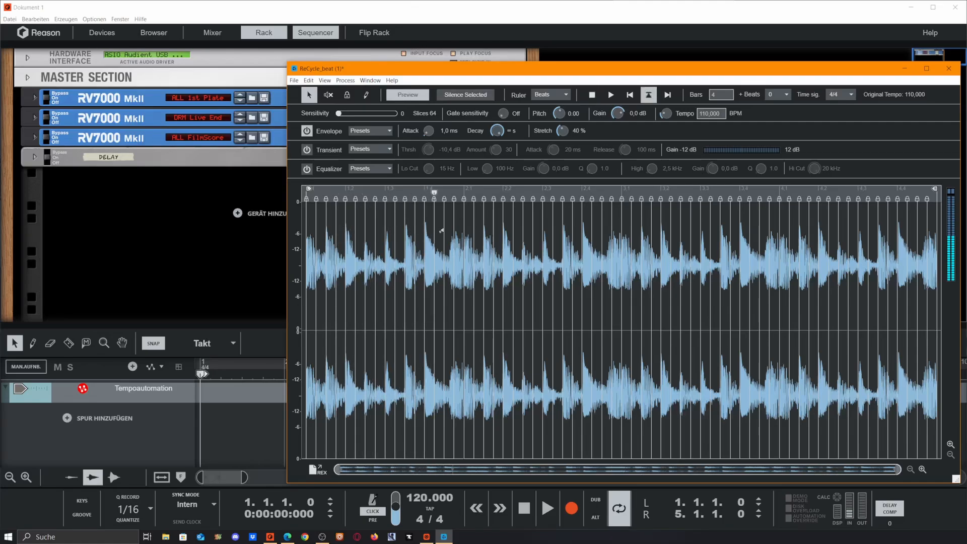
{"action": "left_click", "coordinate": [451, 231]}
{"action": "left_click", "coordinate": [462, 232]}
{"action": "left_click", "coordinate": [468, 232]}
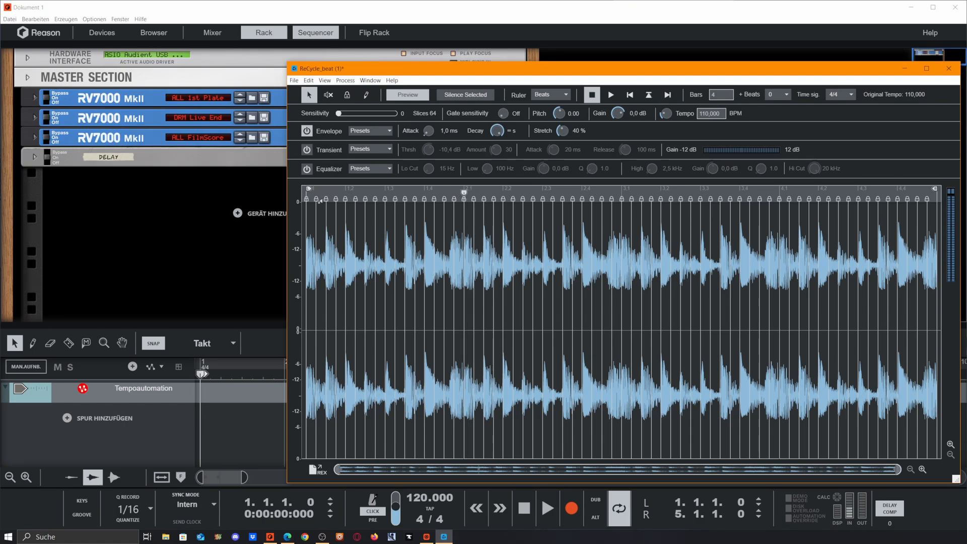
- Remove every second slice marker across the four-bar loop with the Mute tool, keeping only the eighth-note slices
{"action": "left_click", "coordinate": [328, 95]}
{"action": "left_click", "coordinate": [318, 202]}
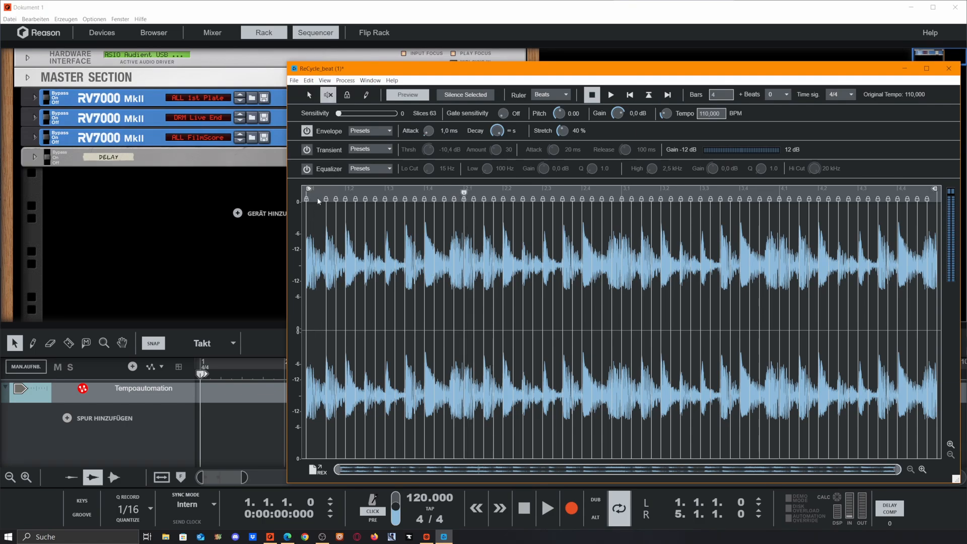
{"action": "left_click", "coordinate": [336, 199]}
{"action": "left_click", "coordinate": [355, 199]}
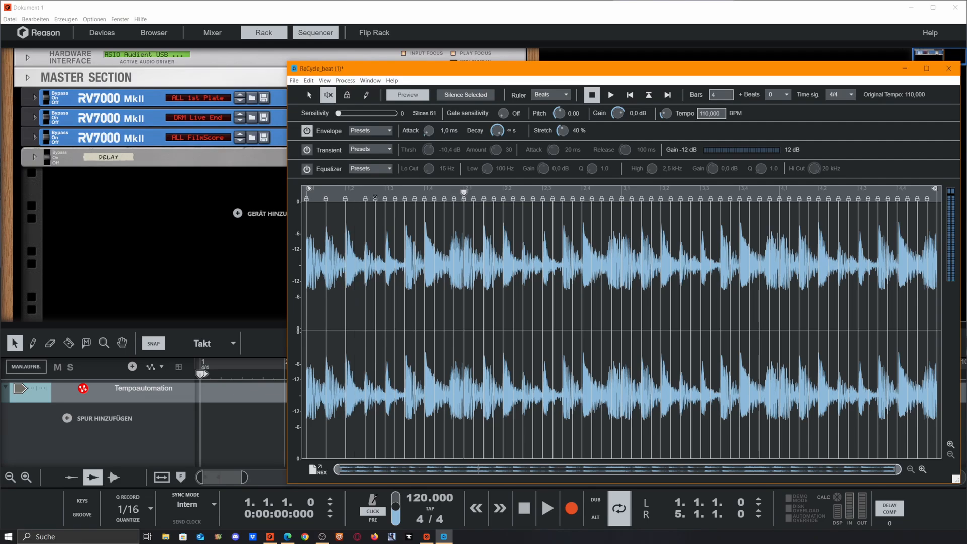
{"action": "left_click", "coordinate": [375, 199]}
{"action": "left_click", "coordinate": [396, 199]}
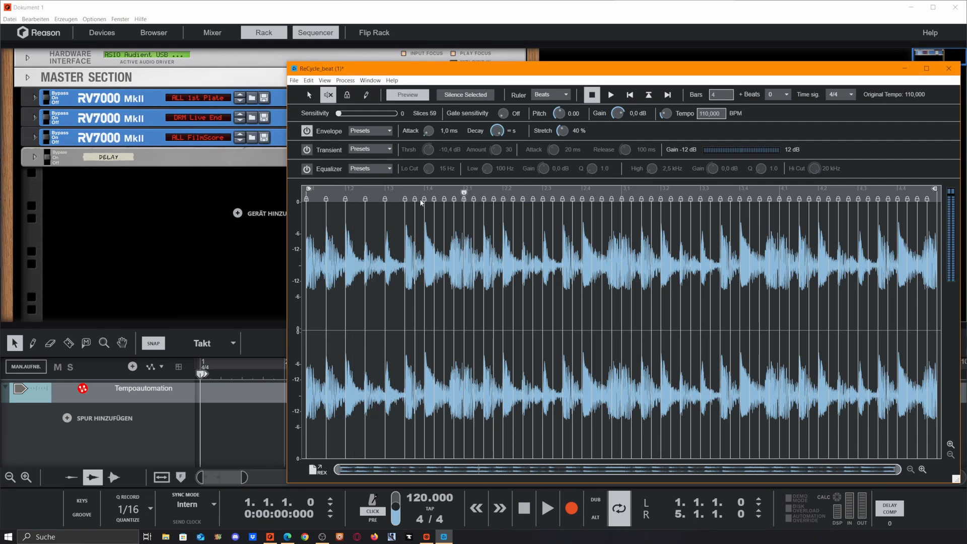
{"action": "left_click", "coordinate": [415, 199]}
{"action": "left_click", "coordinate": [434, 200]}
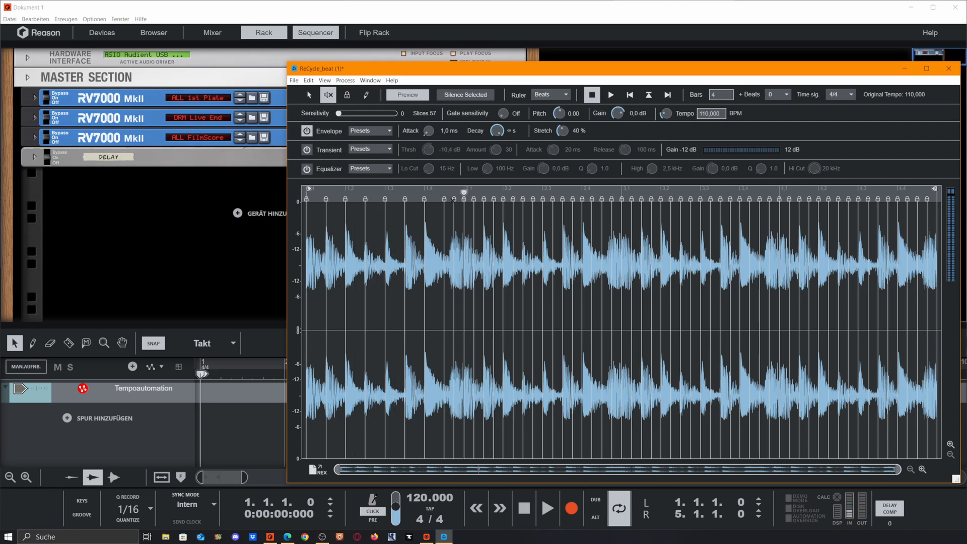
{"action": "left_click", "coordinate": [454, 200]}
{"action": "left_click", "coordinate": [473, 199]}
{"action": "left_click", "coordinate": [493, 200]}
{"action": "left_click", "coordinate": [513, 200]}
{"action": "left_click", "coordinate": [533, 199]}
{"action": "left_click", "coordinate": [552, 200]}
{"action": "left_click", "coordinate": [573, 199]}
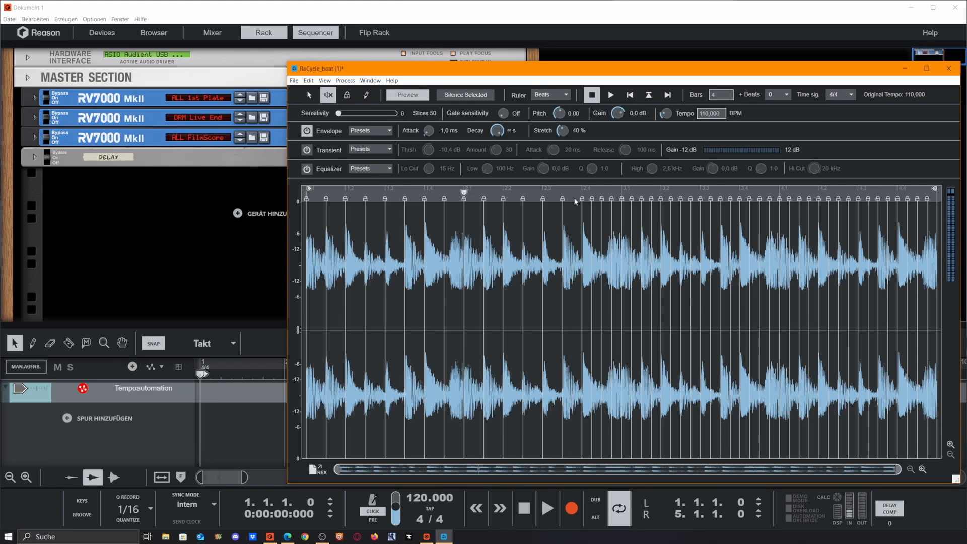
{"action": "left_click", "coordinate": [592, 200]}
{"action": "left_click", "coordinate": [612, 200]}
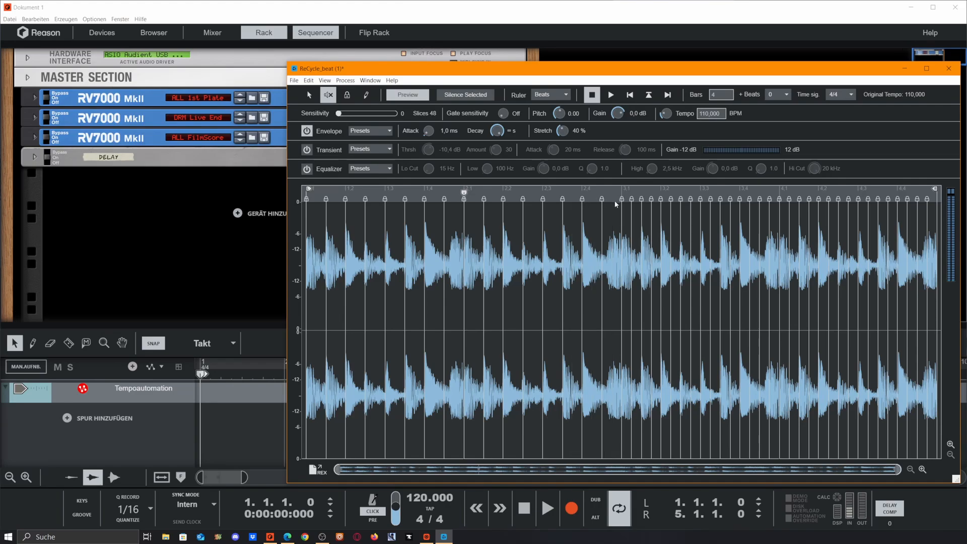
{"action": "left_click", "coordinate": [632, 199]}
{"action": "left_click", "coordinate": [651, 199]}
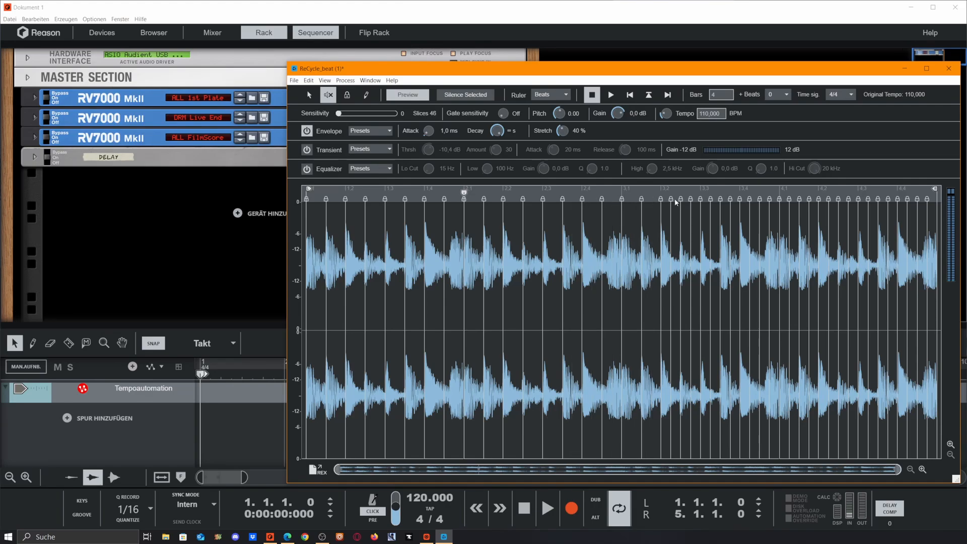
{"action": "left_click", "coordinate": [671, 200]}
{"action": "left_click", "coordinate": [691, 199]}
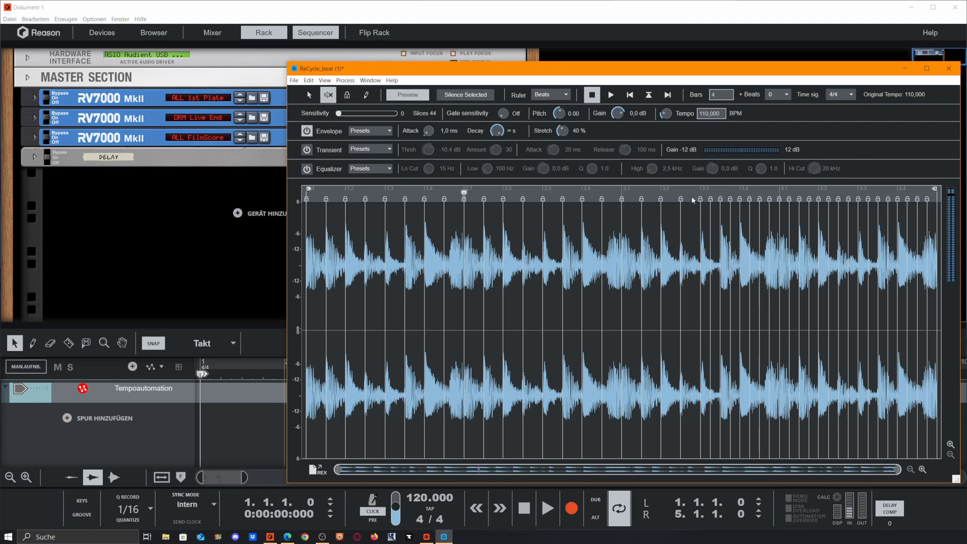
{"action": "left_click", "coordinate": [710, 200]}
{"action": "left_click", "coordinate": [730, 200]}
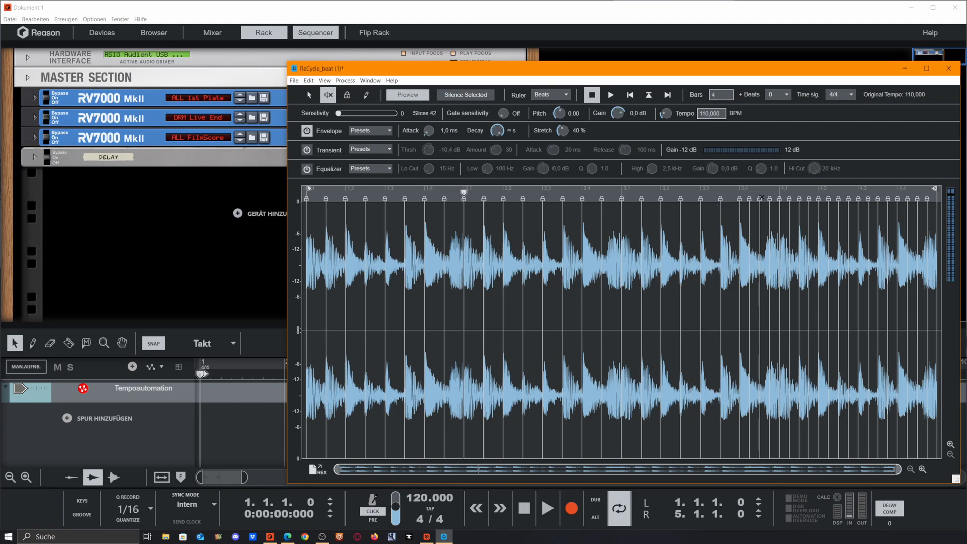
{"action": "left_click", "coordinate": [750, 199]}
{"action": "left_click", "coordinate": [769, 199]}
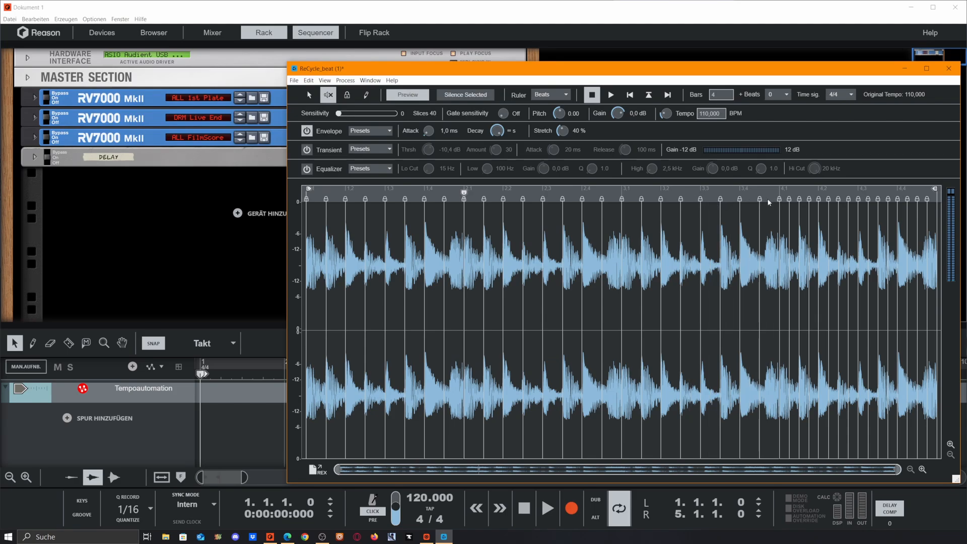
{"action": "left_click", "coordinate": [788, 200]}
{"action": "left_click", "coordinate": [810, 199]}
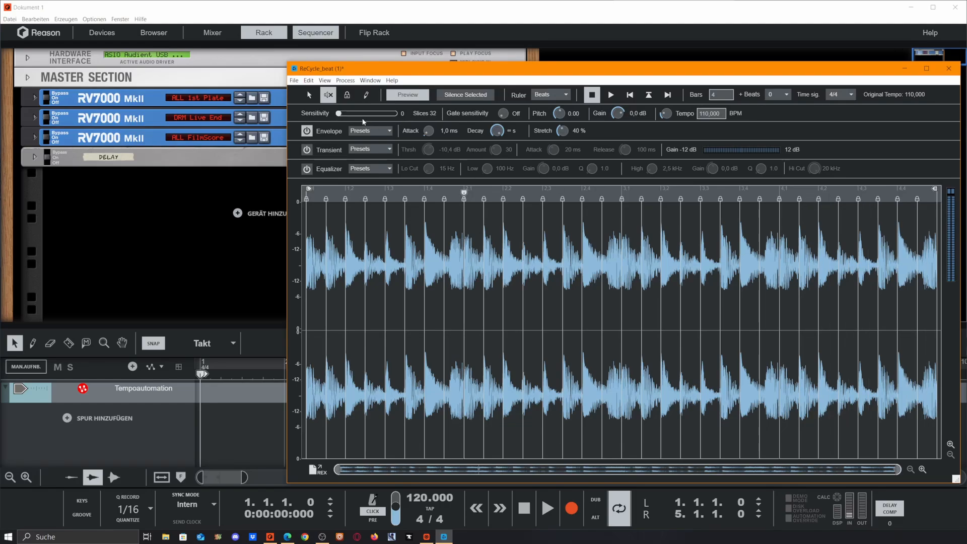
- Play back the loop with its eighth-note slices
{"action": "key", "text": "space"}
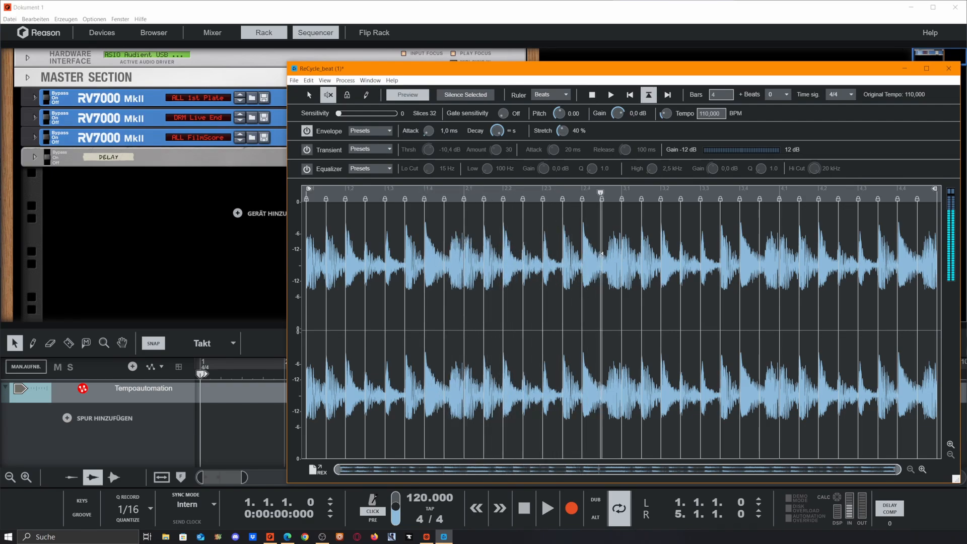
{"action": "key", "text": "space"}
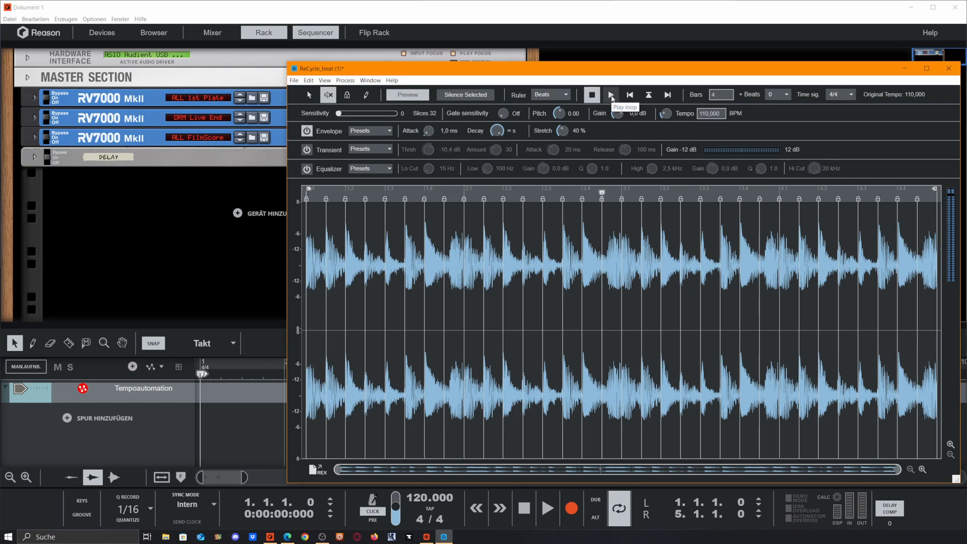
{"action": "left_click", "coordinate": [611, 95]}
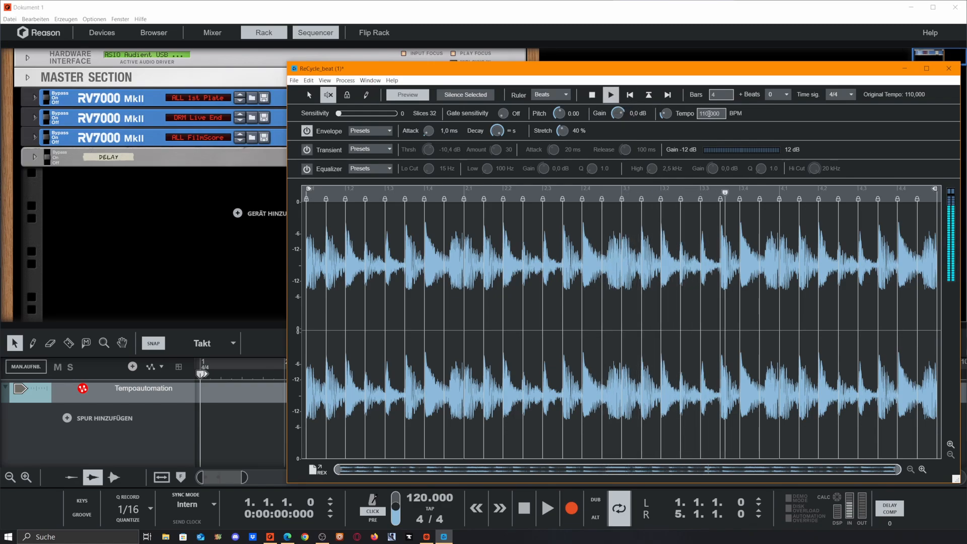
- Set the preview tempo to 82 BPM
{"action": "left_click_drag", "start_coordinate": [667, 114], "coordinate": [667, 120]}
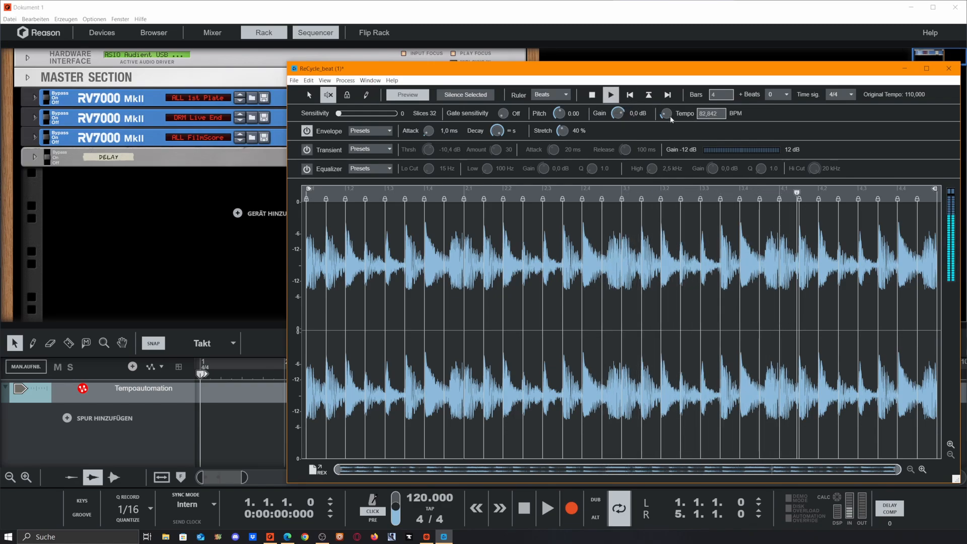
{"action": "left_click", "coordinate": [709, 114]}
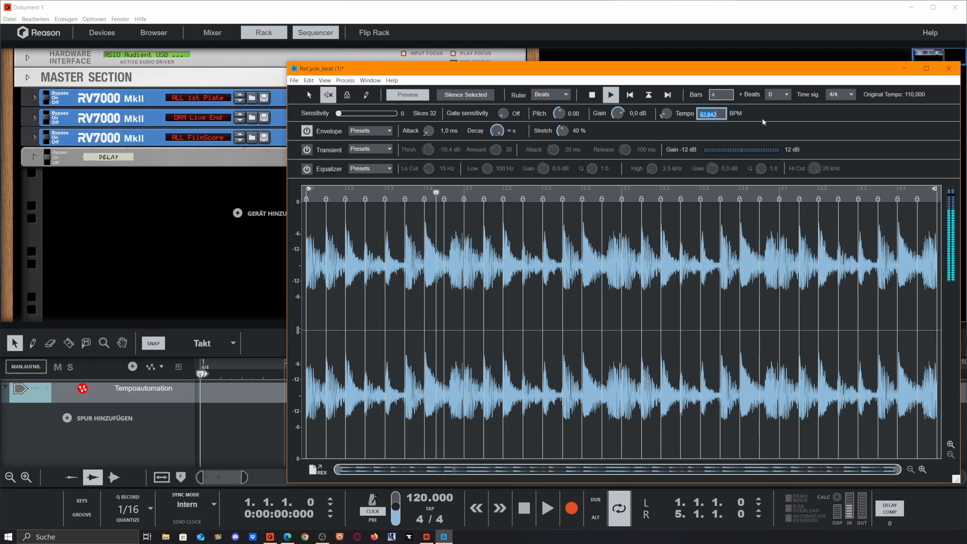
{"action": "type", "text": "82"}
{"action": "key", "text": "Return"}
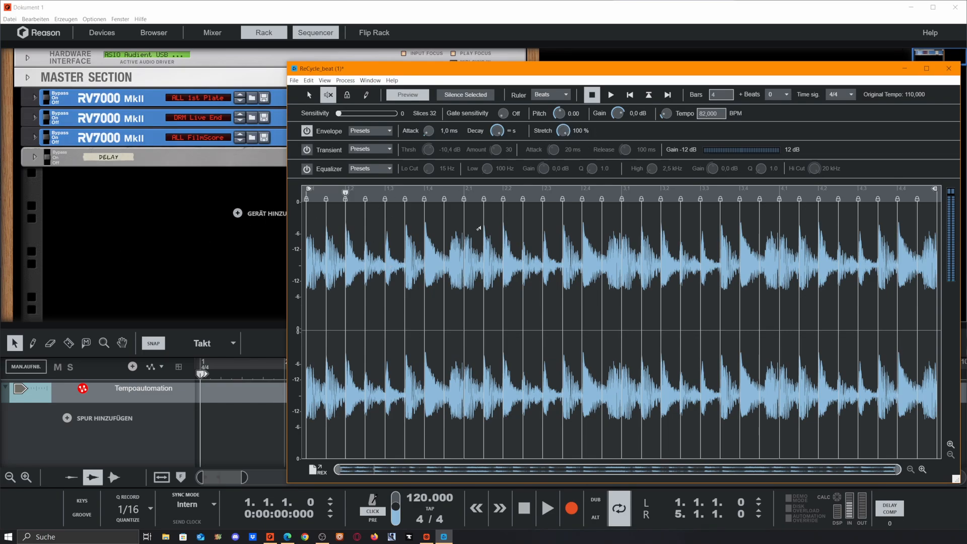
- Set the envelope's Stretch to 0 % and play the loop to hear the gaps between slices
{"action": "left_click", "coordinate": [563, 132], "text": "ctrl"}
{"action": "left_click_drag", "start_coordinate": [561, 132], "coordinate": [569, 158]}
{"action": "left_click", "coordinate": [608, 96]}
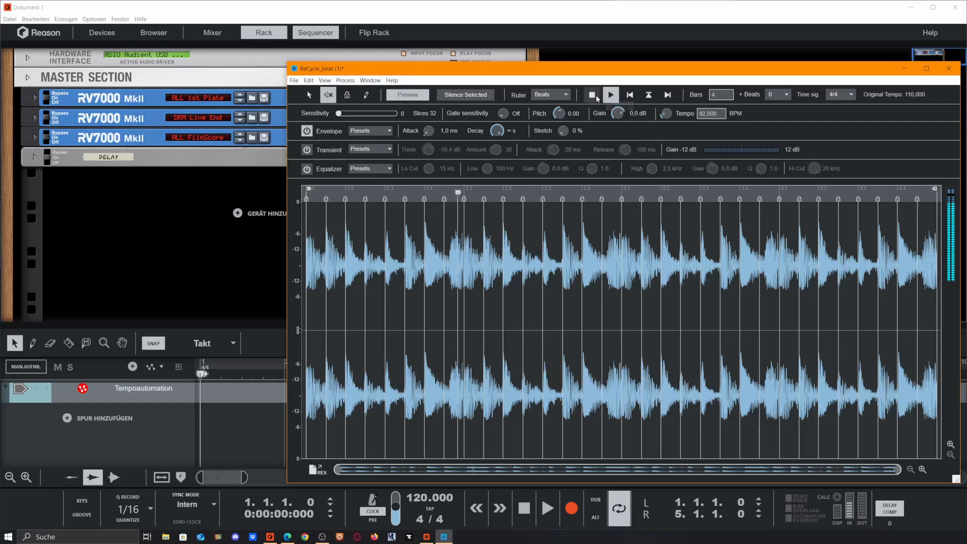
{"action": "left_click", "coordinate": [592, 95]}
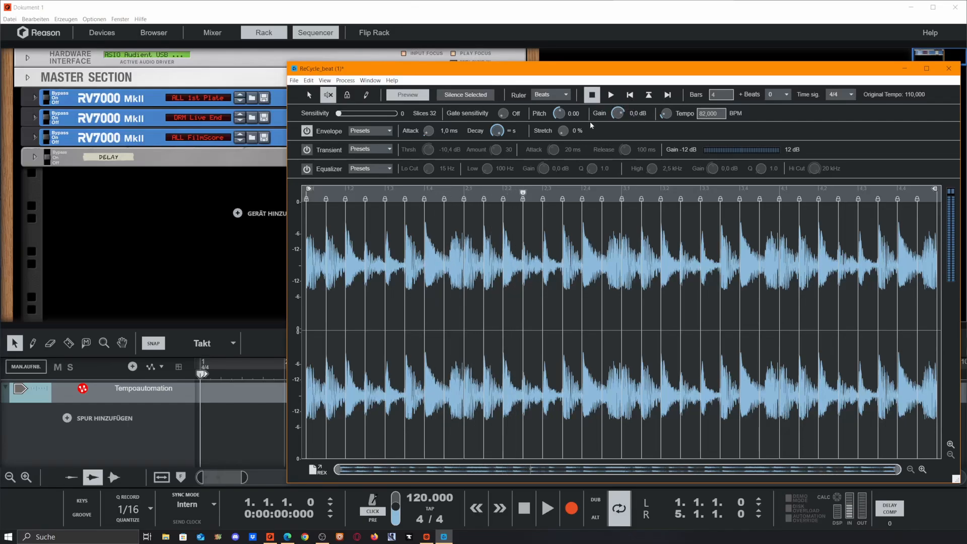
- Set the envelope's Stretch to 100 % and play the loop for comparison
{"action": "left_click_drag", "start_coordinate": [565, 134], "coordinate": [585, 76]}
{"action": "left_click", "coordinate": [612, 95]}
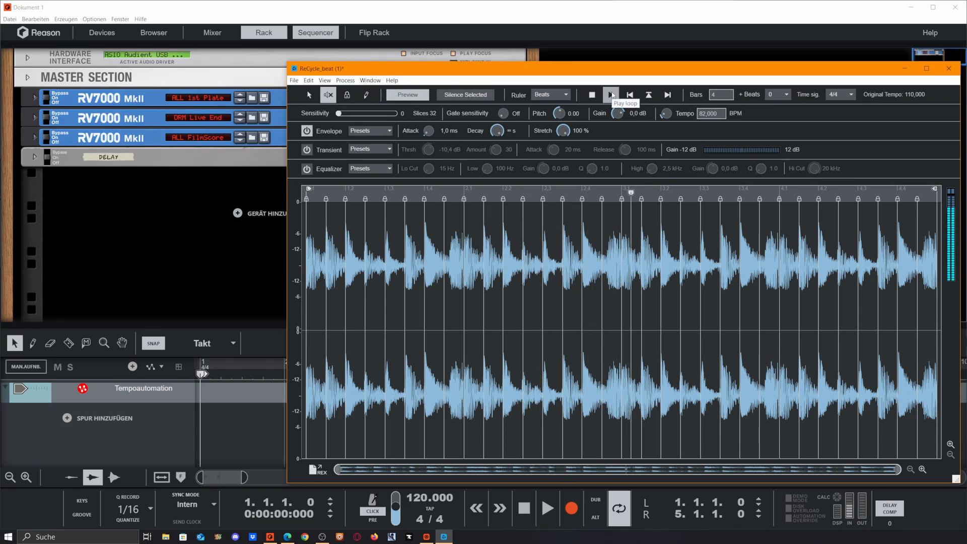
{"action": "left_click", "coordinate": [592, 95]}
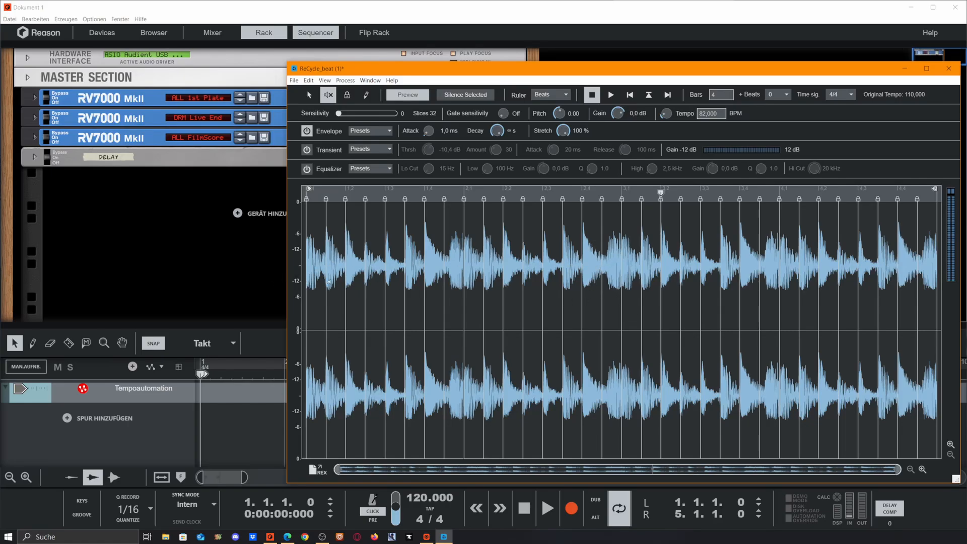
- Audition individual eighth-note slices in the first bar to pick a drum hit
{"action": "left_click", "coordinate": [318, 280]}
{"action": "left_click", "coordinate": [336, 277]}
{"action": "left_click", "coordinate": [341, 278]}
{"action": "left_click", "coordinate": [354, 277]}
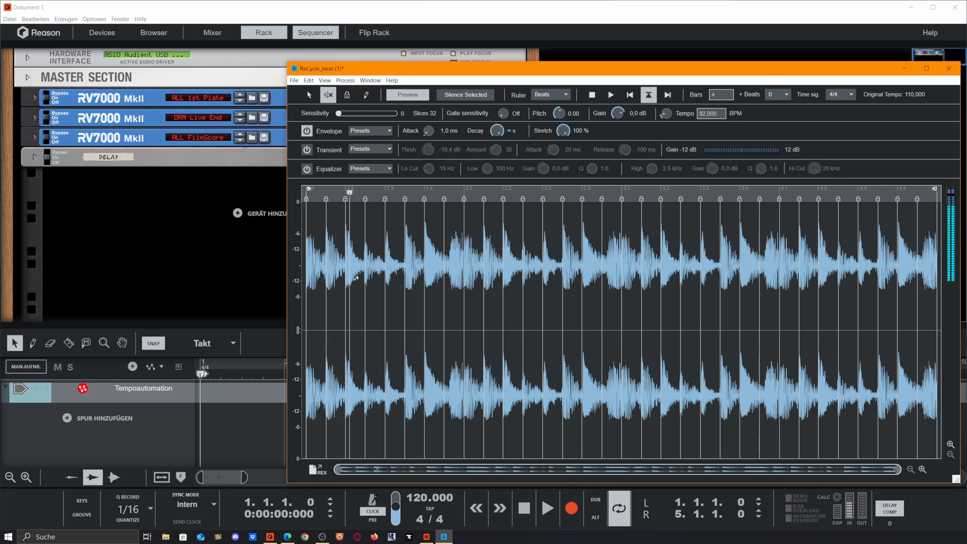
{"action": "left_click", "coordinate": [395, 275]}
{"action": "left_click", "coordinate": [413, 275]}
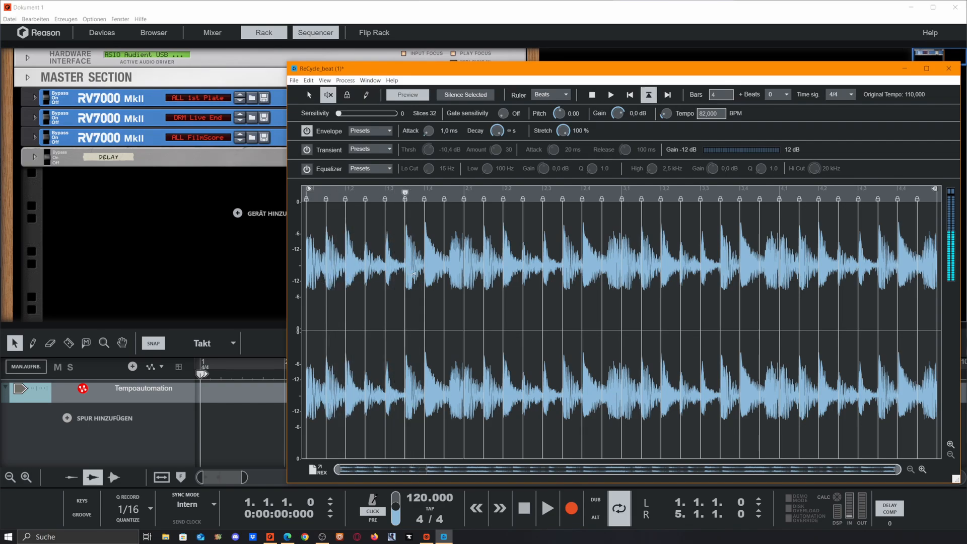
{"action": "left_click", "coordinate": [413, 276]}
{"action": "left_click", "coordinate": [332, 276]}
- Isolate the sixth slice as the loop, copy it onto a new audio track in Reason's sequencer, and return to ReCycle
{"action": "double_click", "coordinate": [413, 258]}
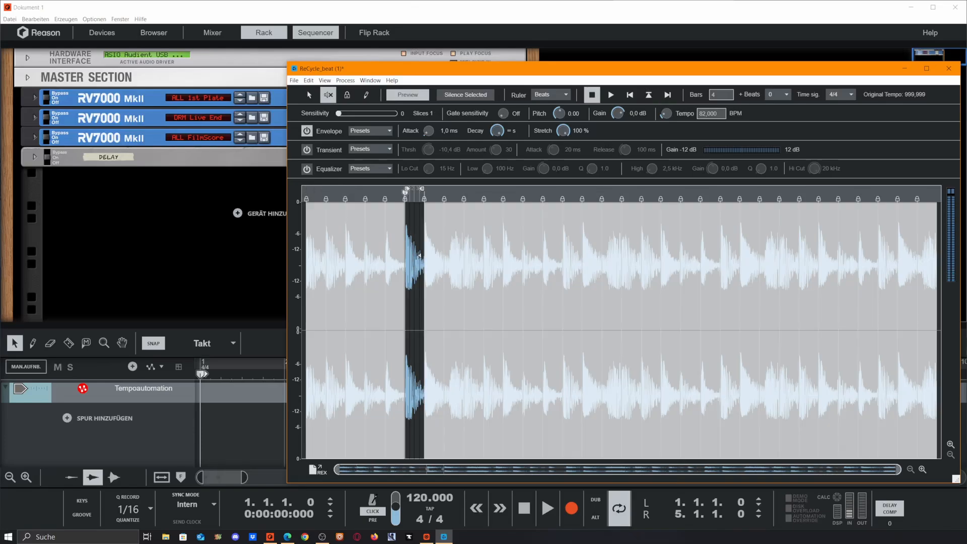
{"action": "left_click", "coordinate": [413, 258]}
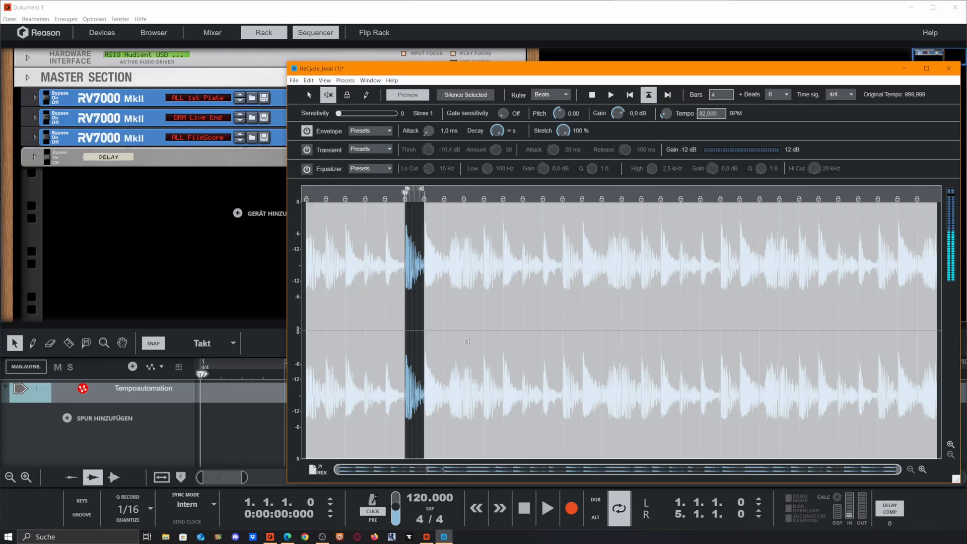
{"action": "left_click_drag", "start_coordinate": [313, 472], "coordinate": [140, 419]}
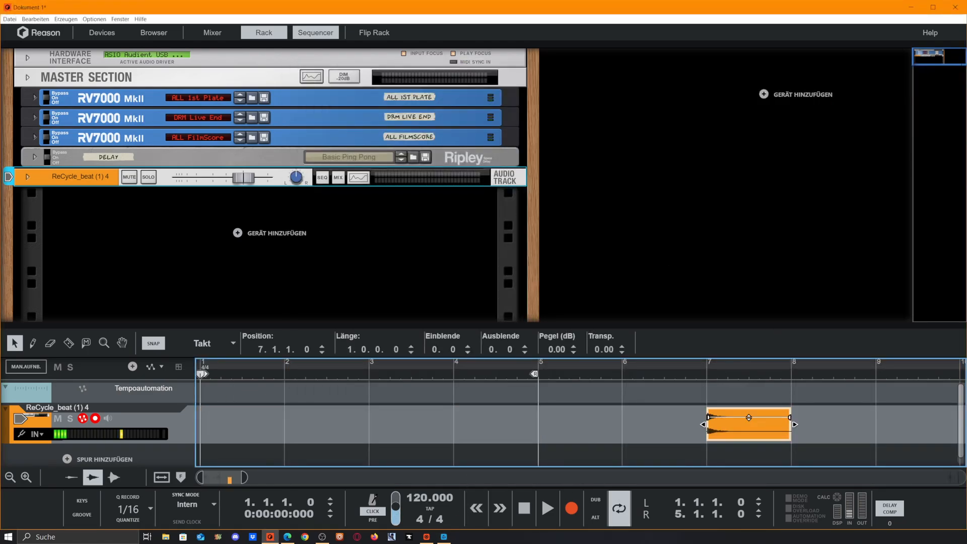
{"action": "left_click", "coordinate": [449, 537]}
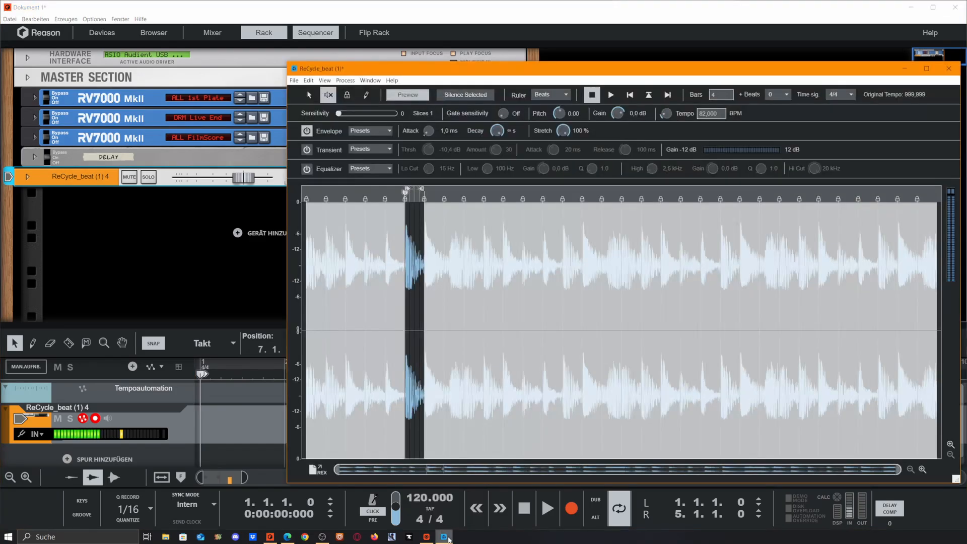
- Isolate the eleventh slice of the waveform as the loop and audition it
{"action": "mouse_move", "coordinate": [422, 190]}
{"action": "left_mouse_down"}
{"action": "mouse_move", "coordinate": [563, 192]}
{"action": "mouse_move", "coordinate": [519, 191]}
{"action": "mouse_move", "coordinate": [555, 198]}
{"action": "left_mouse_up"}
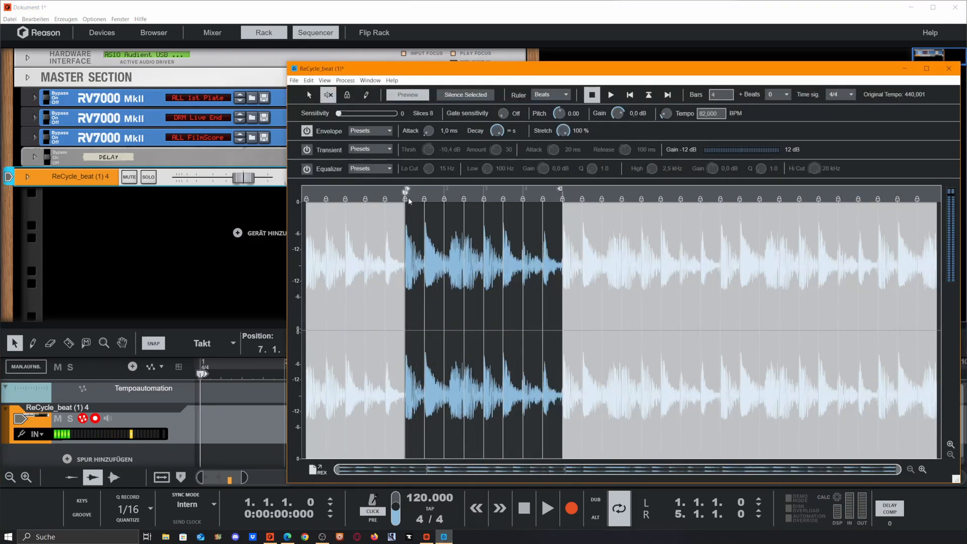
{"action": "left_click_drag", "start_coordinate": [406, 191], "coordinate": [542, 193]}
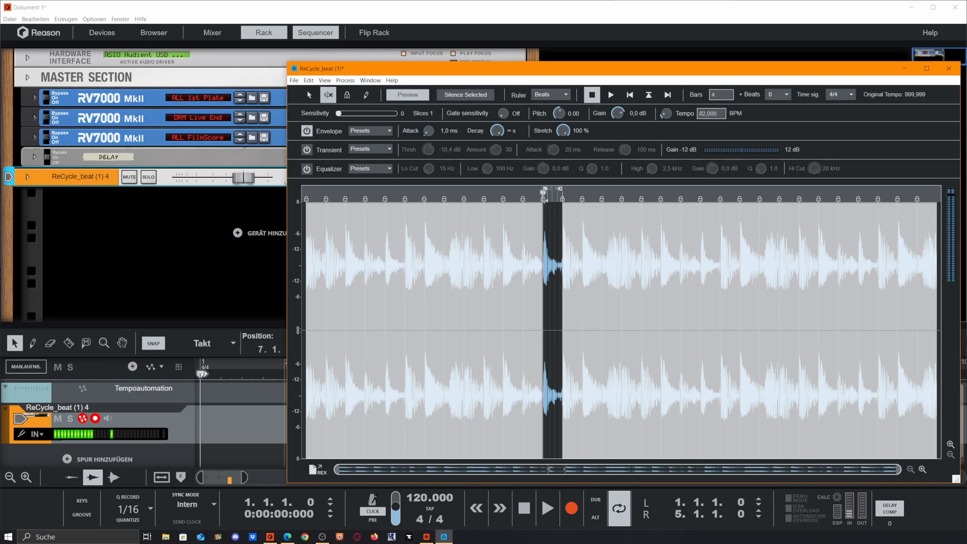
{"action": "left_click", "coordinate": [509, 240]}
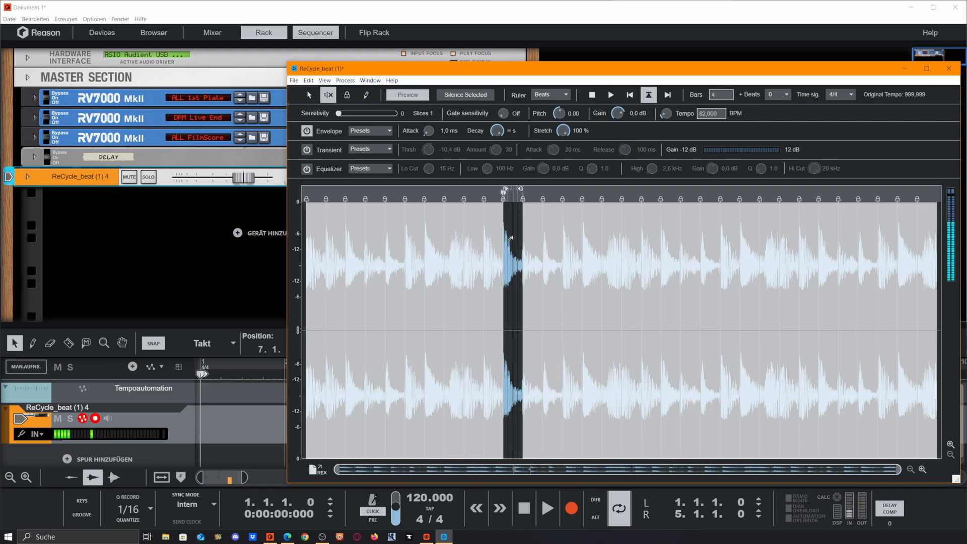
- Set the envelope's Stretch to 5 % and its Decay to 2,1 s, auditioning the isolated slice between adjustments
{"action": "left_click_drag", "start_coordinate": [497, 132], "coordinate": [501, 121]}
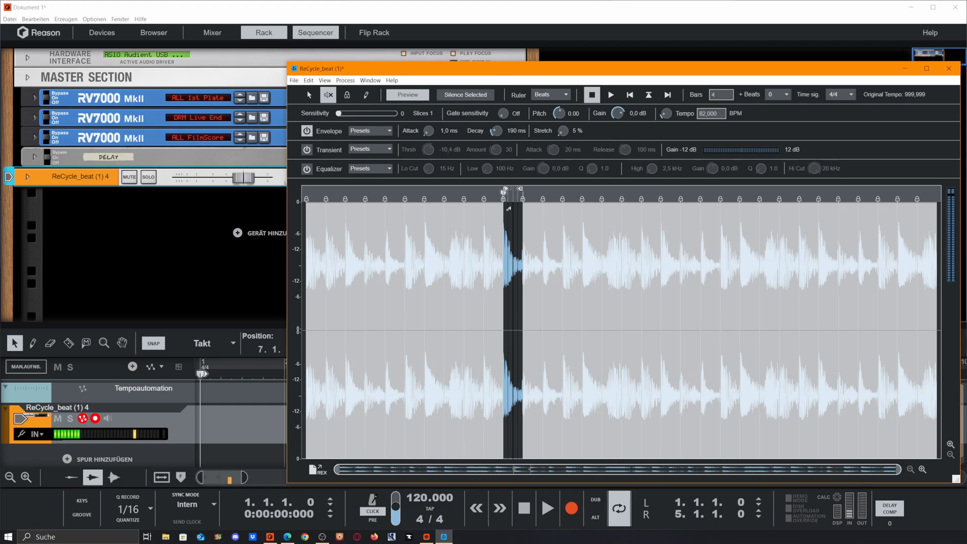
{"action": "left_click_drag", "start_coordinate": [494, 135], "coordinate": [501, 127]}
{"action": "left_click", "coordinate": [507, 219]}
{"action": "left_click", "coordinate": [518, 213]}
{"action": "left_click", "coordinate": [514, 221]}
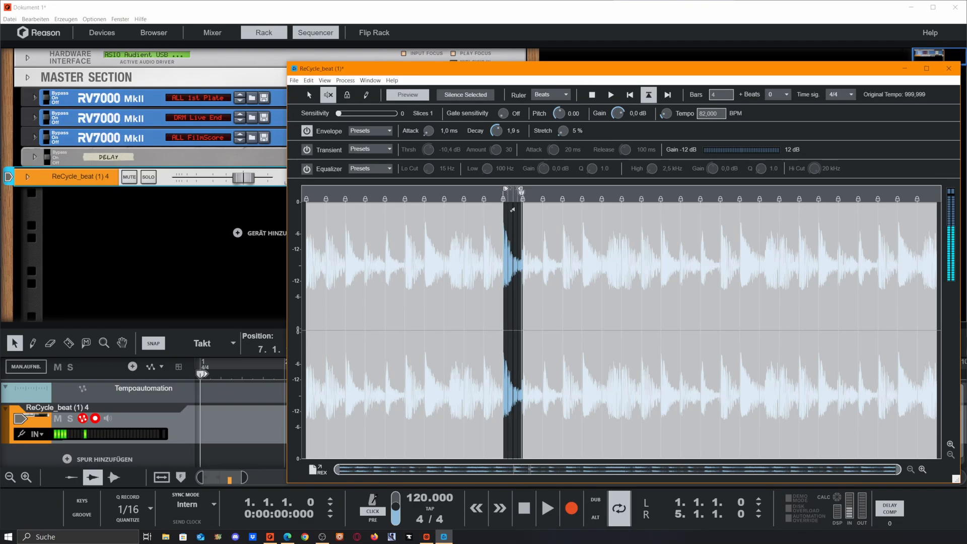
{"action": "left_click_drag", "start_coordinate": [500, 133], "coordinate": [502, 126]}
{"action": "left_click", "coordinate": [509, 224]}
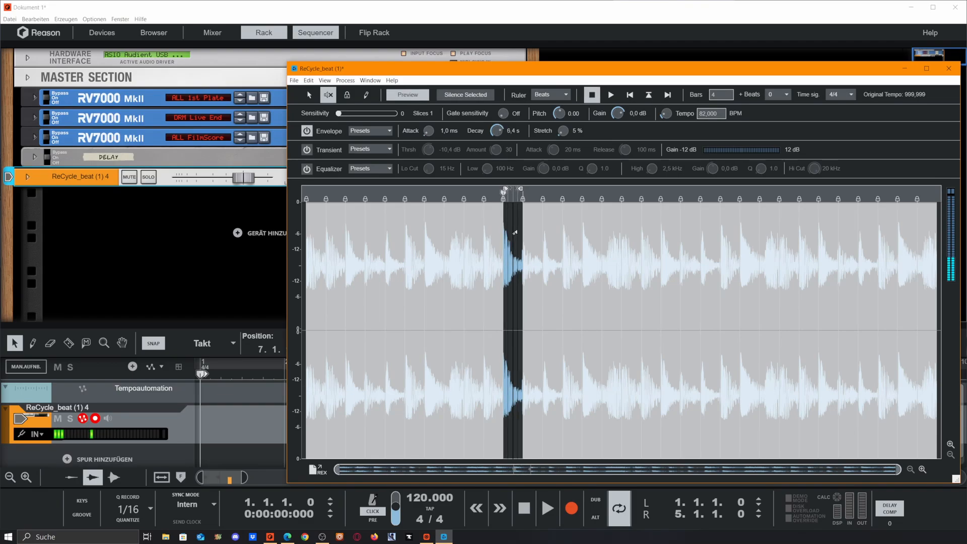
{"action": "left_click", "coordinate": [509, 225]}
- Isolate the nineteenth slice as the loop, audition it, and copy it onto a new audio track in Reason's sequencer
{"action": "left_click", "coordinate": [588, 223]}
{"action": "left_click_drag", "start_coordinate": [521, 189], "coordinate": [602, 191]}
{"action": "left_click_drag", "start_coordinate": [506, 190], "coordinate": [583, 189]}
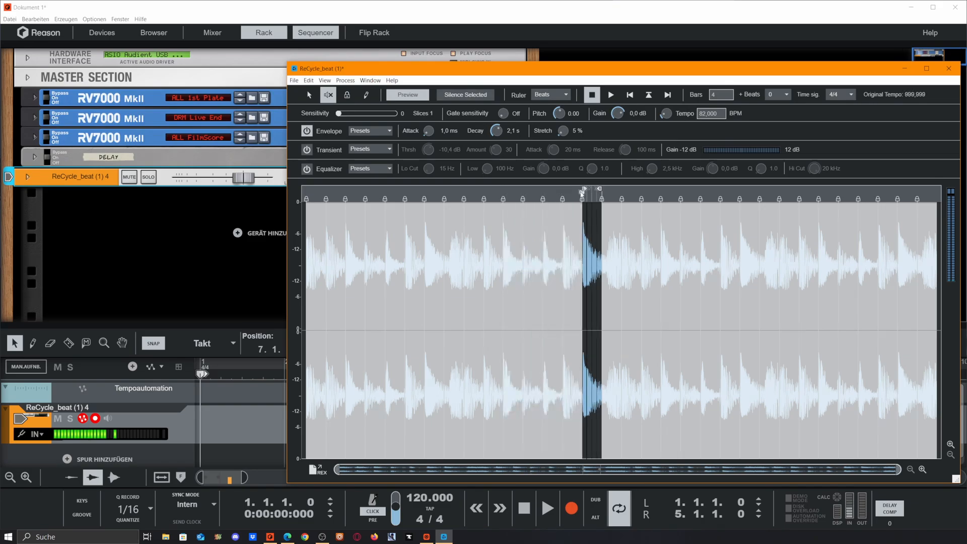
{"action": "left_click", "coordinate": [586, 225]}
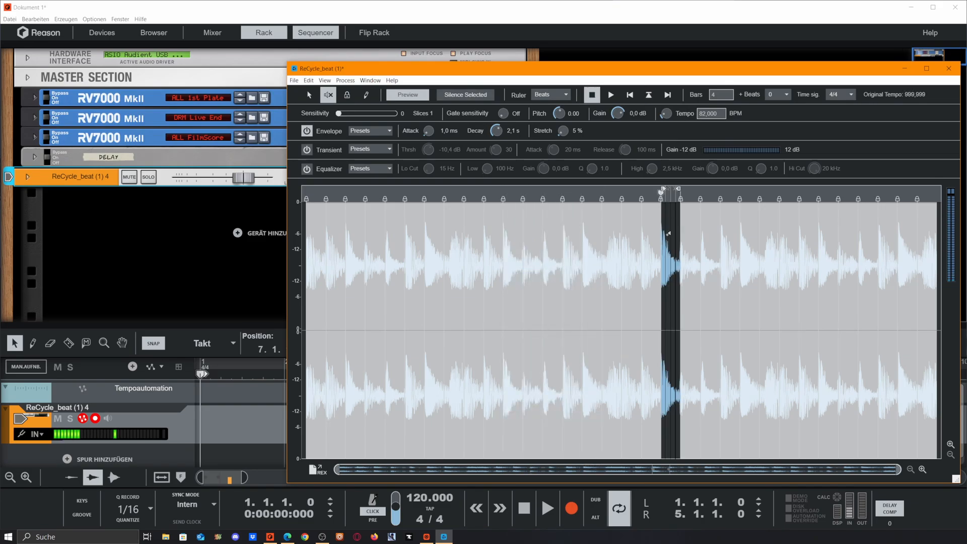
{"action": "left_click", "coordinate": [669, 234]}
{"action": "left_click", "coordinate": [669, 234]}
{"action": "left_click", "coordinate": [668, 236]}
{"action": "left_click_drag", "start_coordinate": [318, 470], "coordinate": [186, 423]}
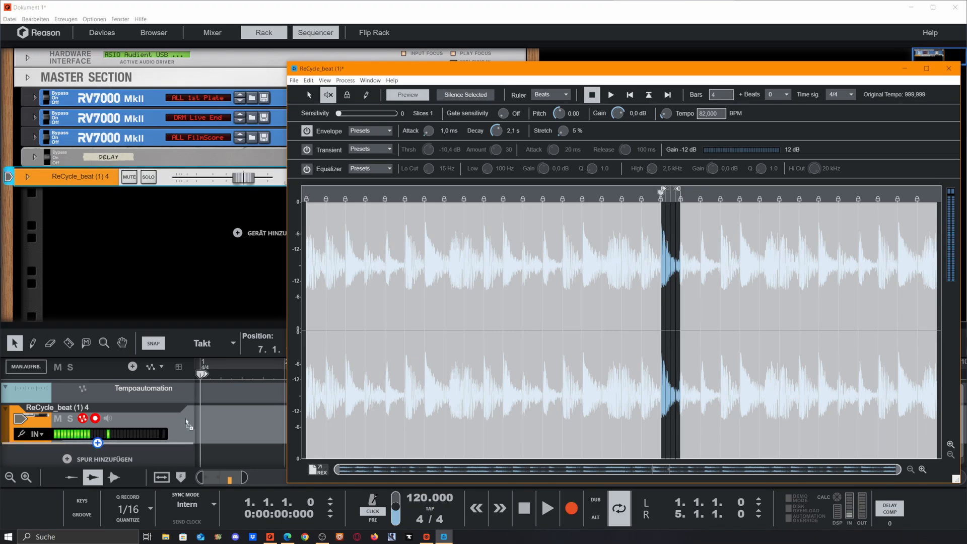
- Rename the first slice's audio track as Kick
{"action": "double_click", "coordinate": [78, 401]}
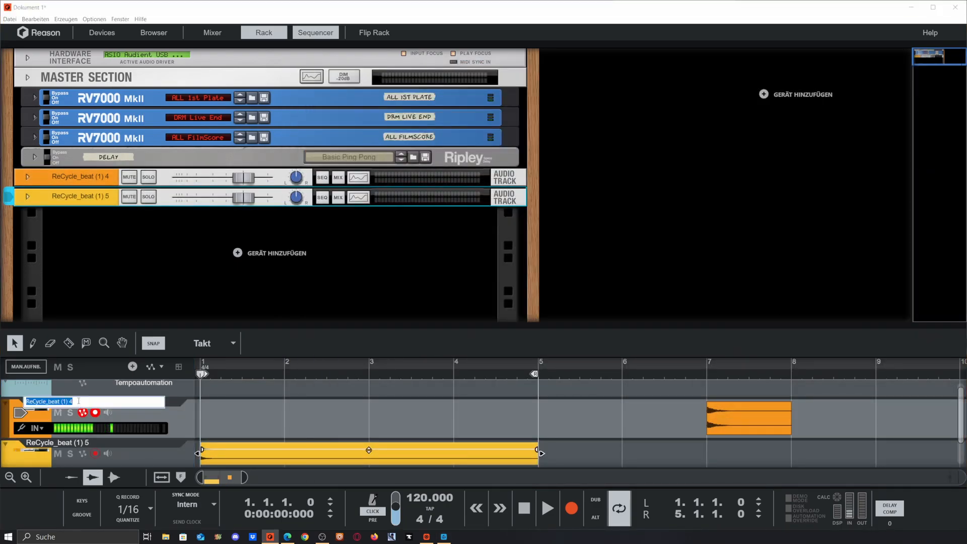
{"action": "type", "text": "Kick"}
{"action": "key", "text": "Return"}
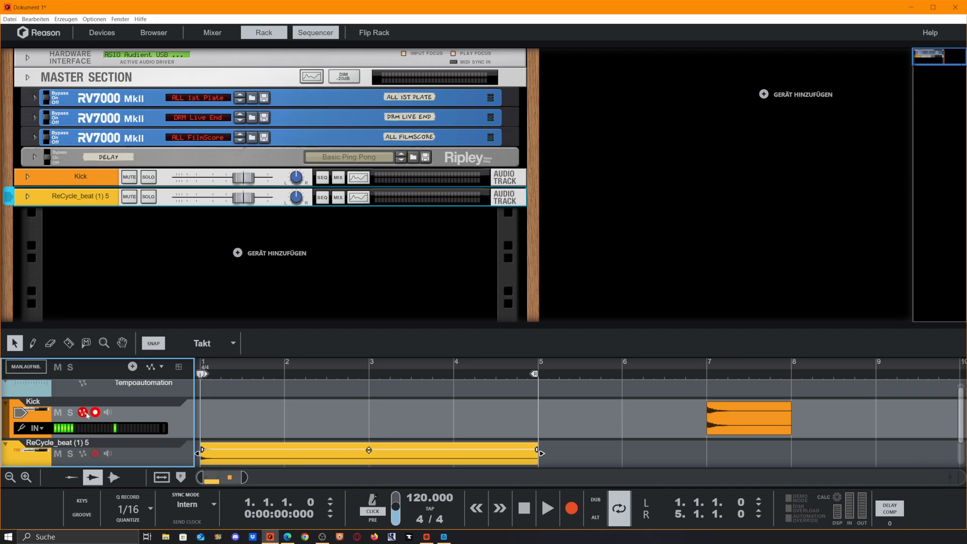
- Rename the newly added slice's track as SNARE and place its clip at bar 7 with a length of one bar
{"action": "double_click", "coordinate": [85, 444]}
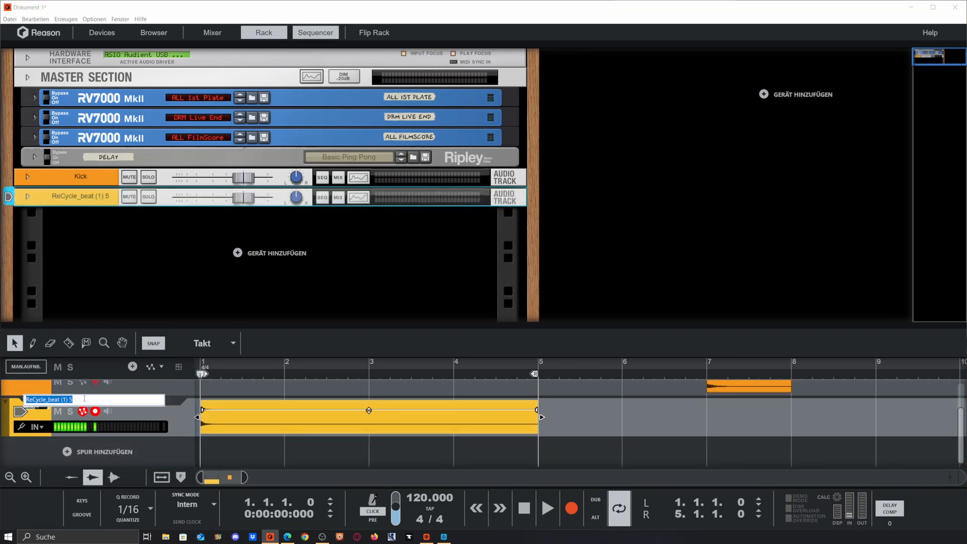
{"action": "type", "text": "SNa"}
{"action": "key", "text": "BackSpace"}
{"action": "key", "text": "BackSpace"}
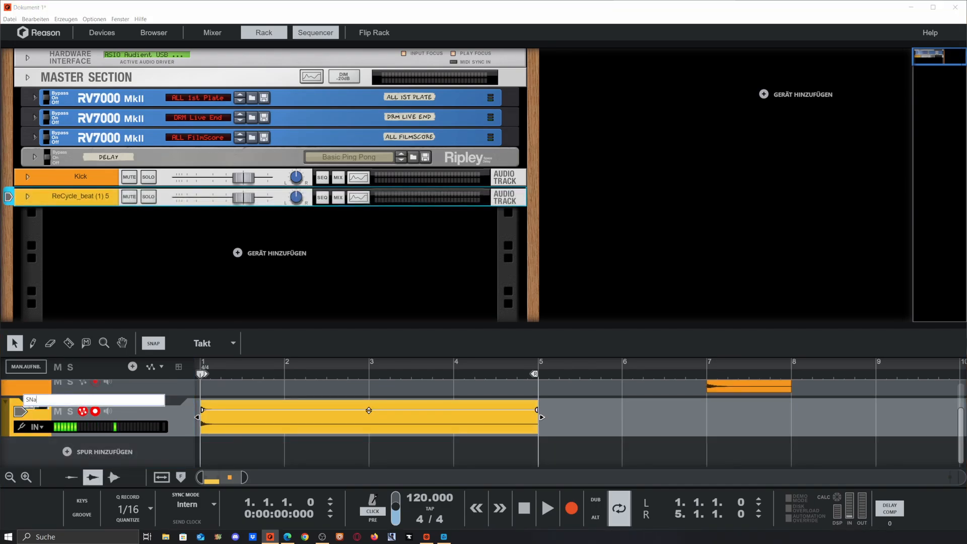
{"action": "type", "text": "RE"}
{"action": "key", "text": "Return"}
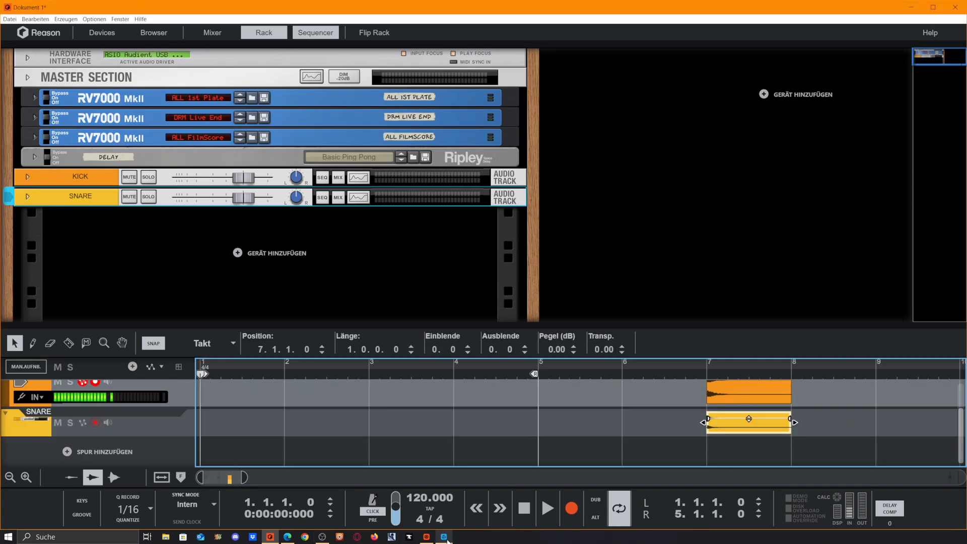
- Switch to ReCycle, audition the twenty-first slice, and isolate it as the loop
{"action": "left_click", "coordinate": [444, 537]}
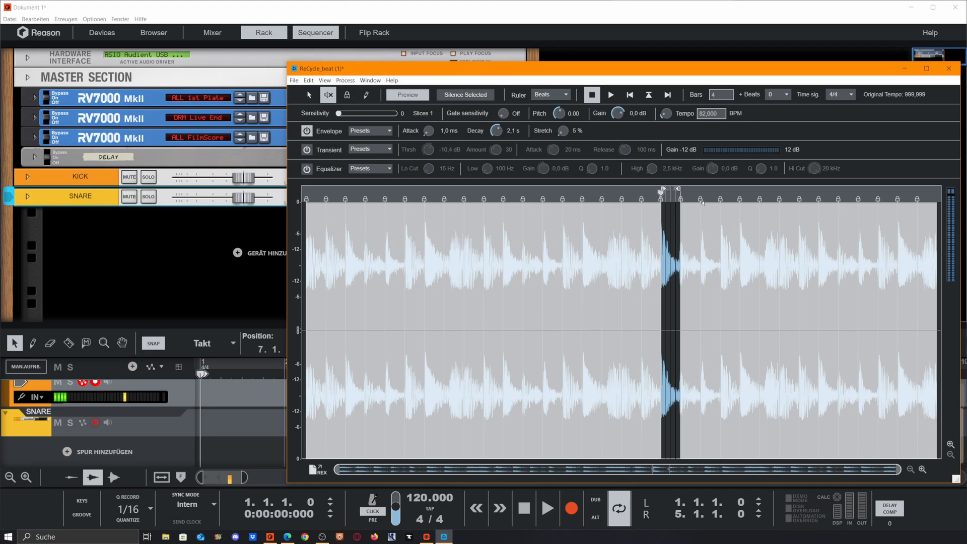
{"action": "left_click", "coordinate": [706, 209]}
{"action": "left_click", "coordinate": [710, 211]}
{"action": "left_click", "coordinate": [710, 211]}
{"action": "left_click", "coordinate": [710, 211]}
{"action": "left_click", "coordinate": [710, 211]}
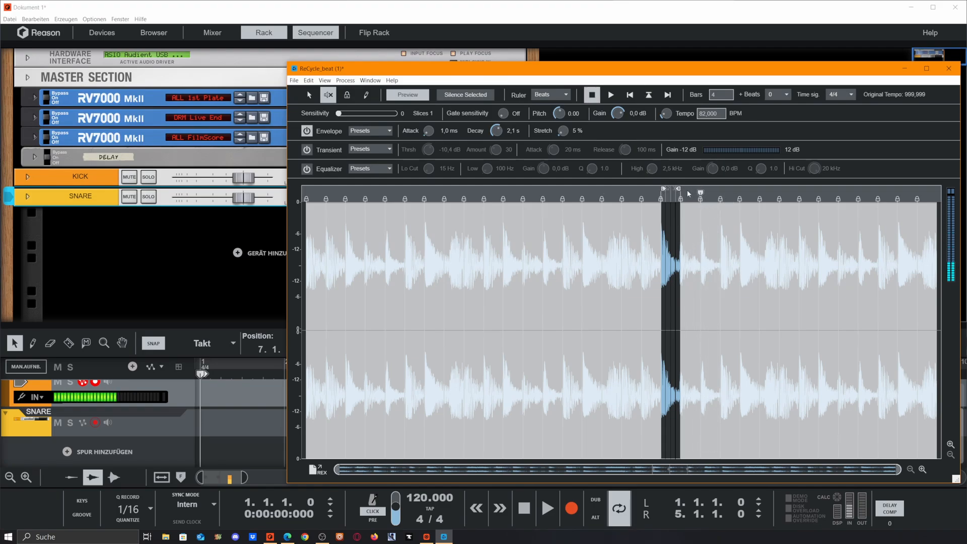
{"action": "left_click_drag", "start_coordinate": [688, 194], "coordinate": [729, 192]}
{"action": "left_click_drag", "start_coordinate": [670, 192], "coordinate": [704, 191]}
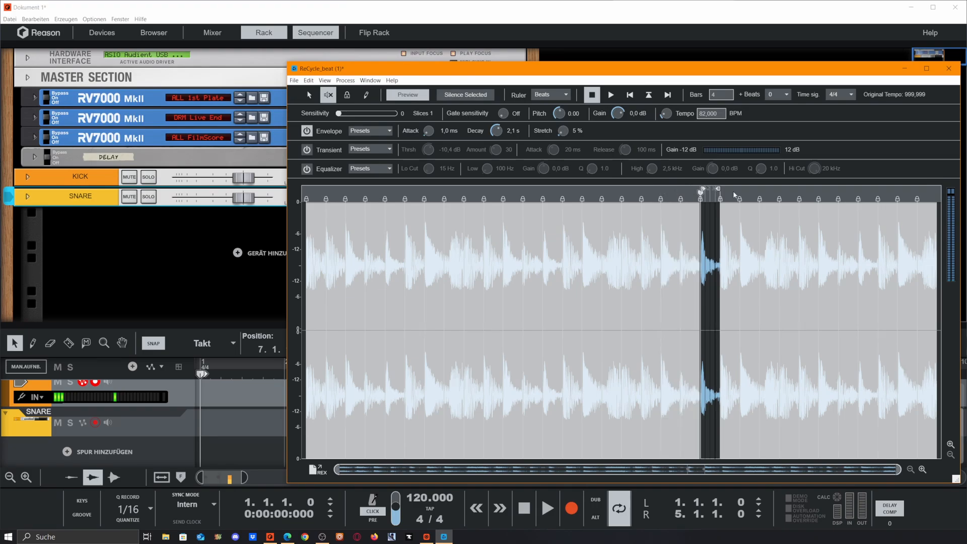
- Audition the isolated twenty-first slice several times to judge its low-frequency content
{"action": "left_click", "coordinate": [713, 223]}
{"action": "left_click", "coordinate": [712, 223]}
{"action": "left_click", "coordinate": [713, 222]}
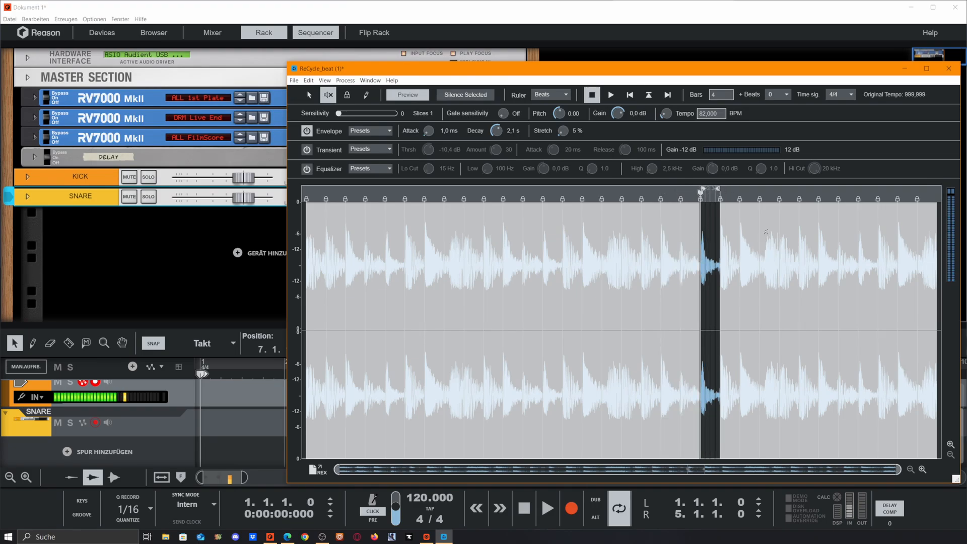
{"action": "left_click", "coordinate": [712, 224]}
{"action": "left_click", "coordinate": [713, 224]}
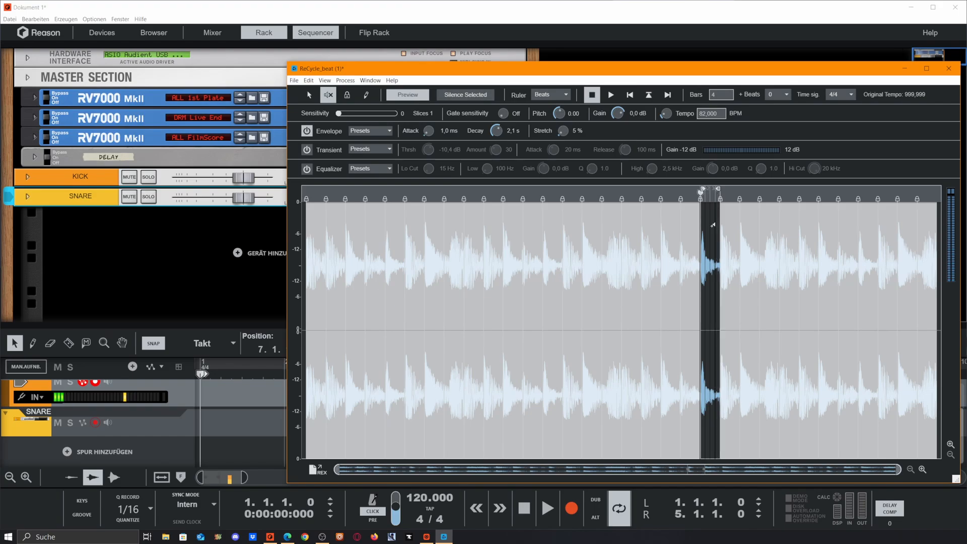
{"action": "left_click", "coordinate": [713, 224]}
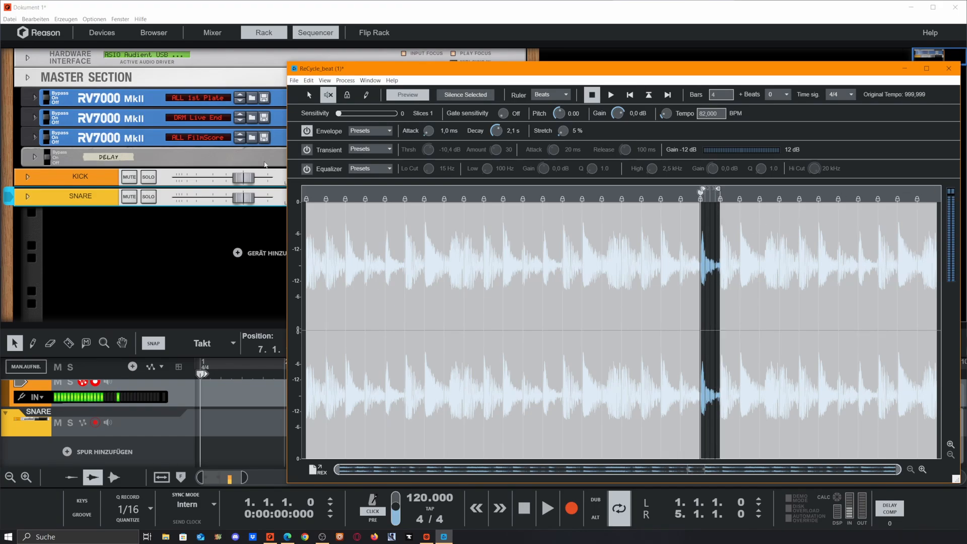
- Turn on the equalizer, set its Lo Cut to 960 Hz, and audition the isolated slice
{"action": "left_click", "coordinate": [308, 170]}
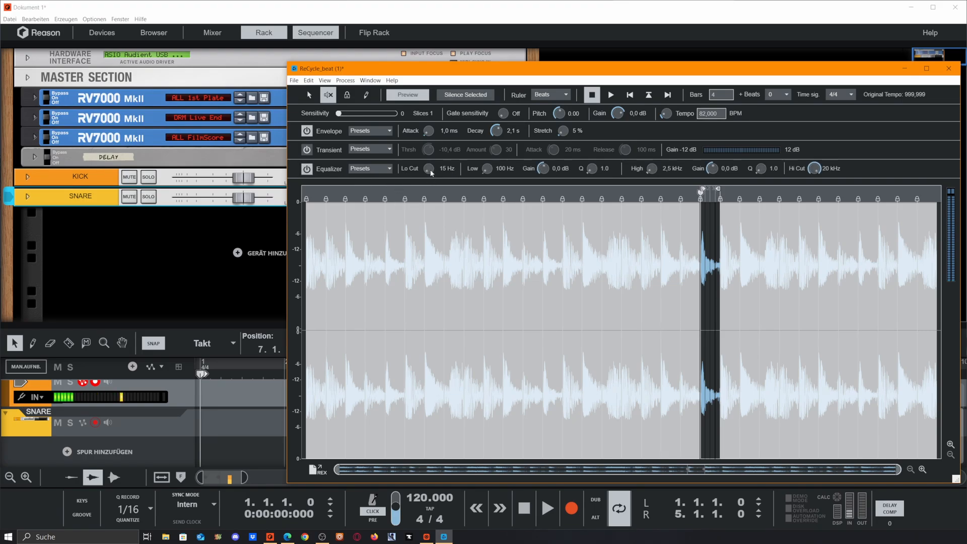
{"action": "left_click_drag", "start_coordinate": [436, 136], "coordinate": [443, 169]}
{"action": "left_click", "coordinate": [710, 243]}
{"action": "left_click", "coordinate": [710, 243]}
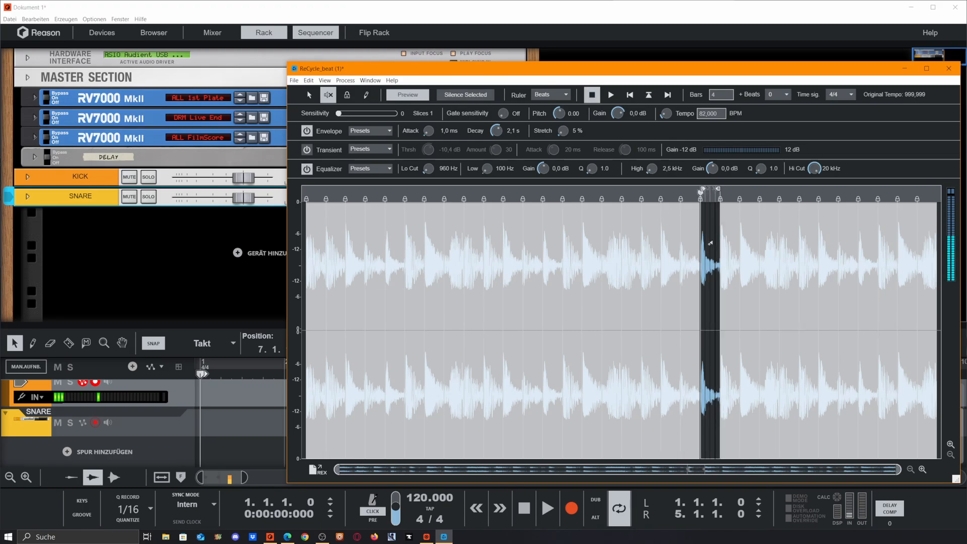
{"action": "left_click", "coordinate": [710, 243]}
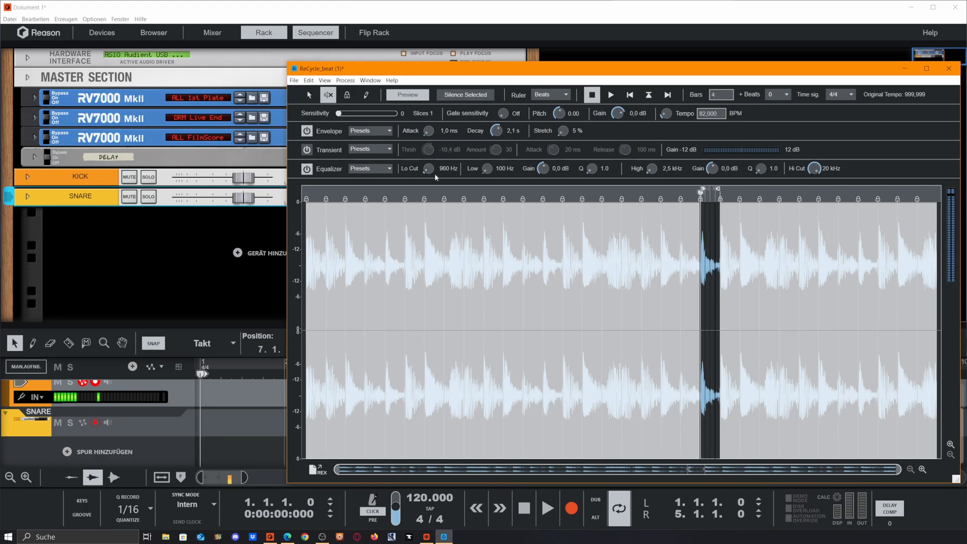
- Fine-tune the equalizer's Lo Cut to 490 Hz while auditioning the isolated slice
{"action": "left_click_drag", "start_coordinate": [431, 171], "coordinate": [433, 178]}
{"action": "left_click_drag", "start_coordinate": [434, 178], "coordinate": [434, 180]}
{"action": "left_click", "coordinate": [706, 243]}
{"action": "left_click", "coordinate": [706, 243]}
{"action": "left_click", "coordinate": [712, 221]}
{"action": "left_click", "coordinate": [711, 221]}
{"action": "mouse_move", "coordinate": [431, 170]}
{"action": "left_mouse_down"}
{"action": "mouse_move", "coordinate": [439, 176]}
{"action": "mouse_move", "coordinate": [427, 168]}
{"action": "left_mouse_up"}
{"action": "left_click", "coordinate": [710, 215]}
{"action": "left_click", "coordinate": [707, 216]}
- Shorten the envelope's Decay to 210 ms and copy the slice onto a new audio track in Reason's sequencer
{"action": "left_click_drag", "start_coordinate": [496, 131], "coordinate": [496, 146]}
{"action": "left_click", "coordinate": [706, 239]}
{"action": "left_click_drag", "start_coordinate": [312, 468], "coordinate": [140, 442]}
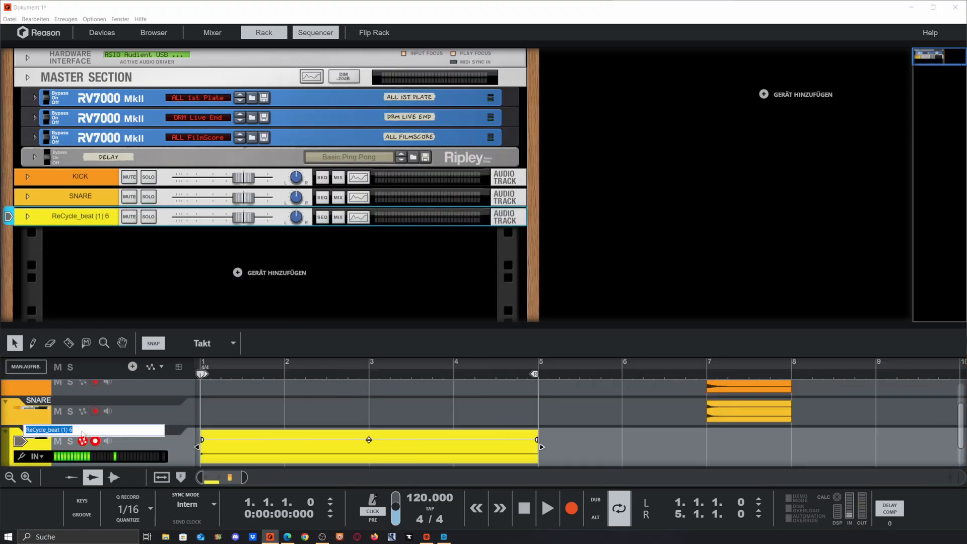
- Rename the new track as HAT and place its clip at bar 7 with a length of one bar
{"action": "double_click", "coordinate": [82, 431]}
{"action": "type", "text": "HAT"}
{"action": "key", "text": "Return"}
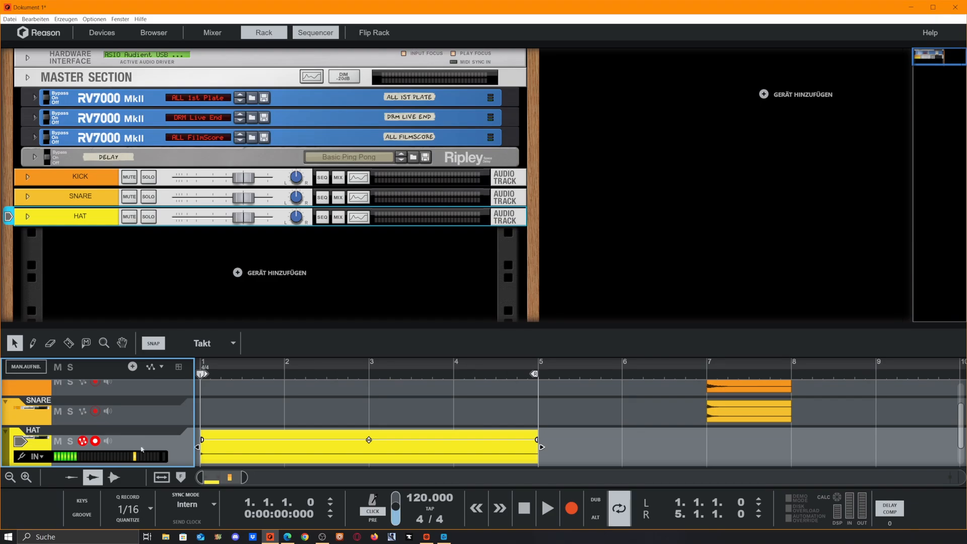
{"action": "left_click", "coordinate": [312, 452]}
{"action": "left_click_drag", "start_coordinate": [542, 447], "coordinate": [743, 445]}
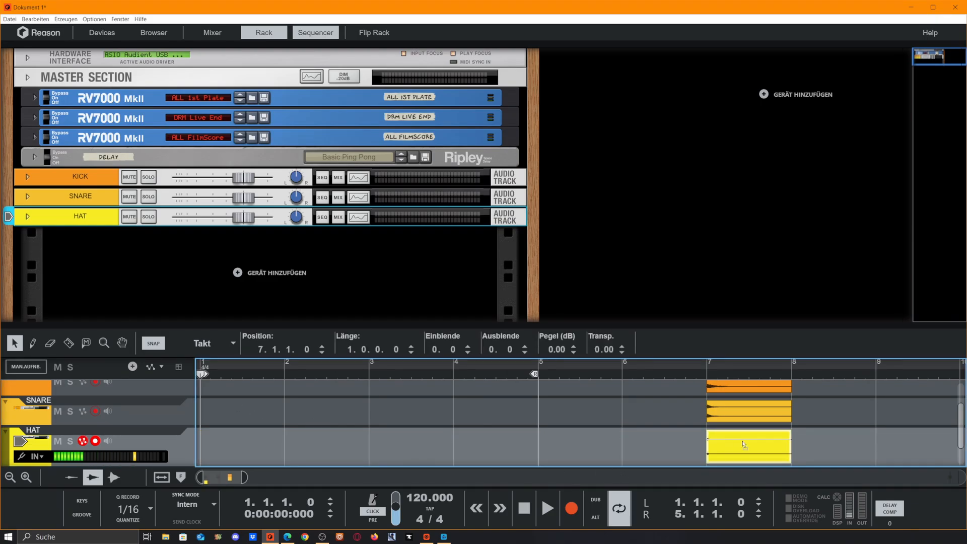
- Switch to ReCycle and extend the loop range over the whole waveform
{"action": "left_click", "coordinate": [443, 537]}
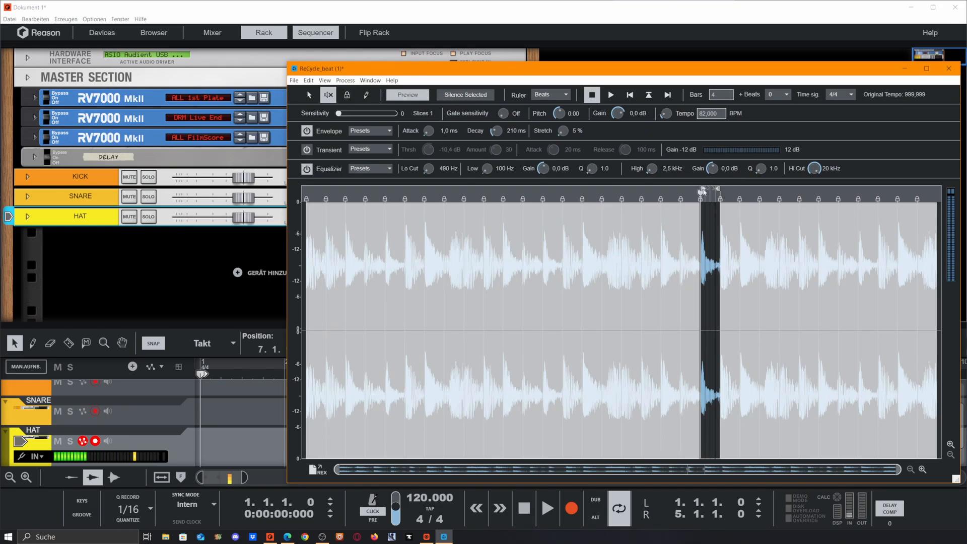
{"action": "left_click_drag", "start_coordinate": [703, 190], "coordinate": [307, 192]}
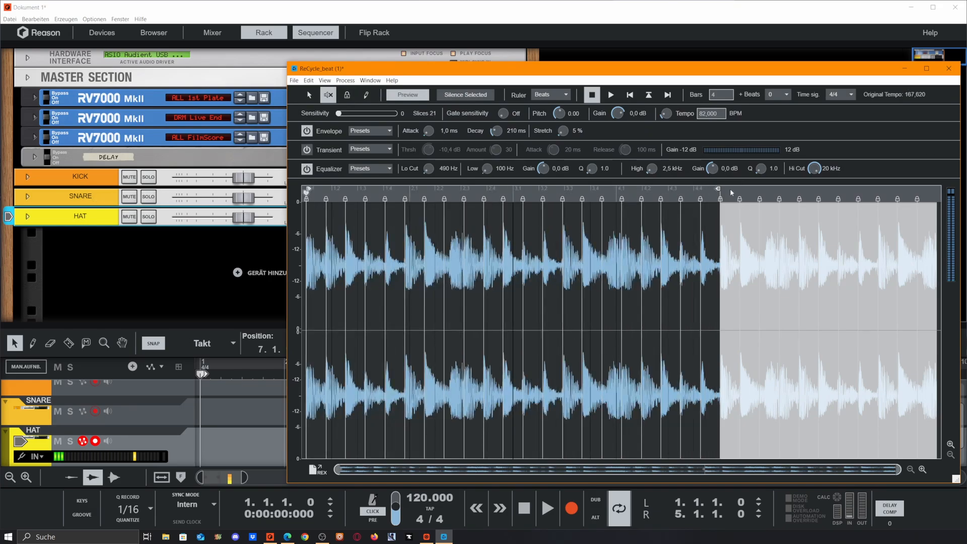
{"action": "left_click_drag", "start_coordinate": [717, 190], "coordinate": [935, 189]}
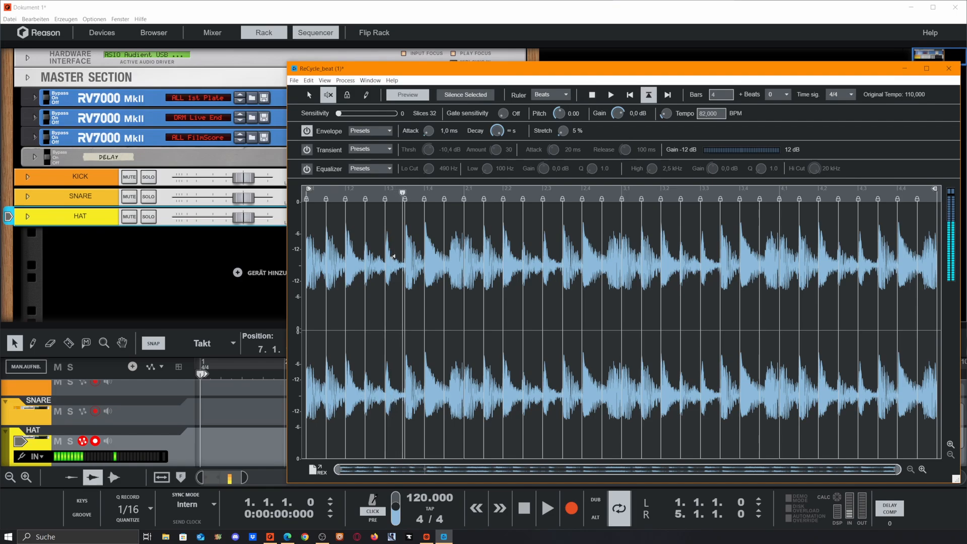
- Turn on the equalizer with Hi Cut at 7,7 kHz and isolate the fifth slice as the loop
{"action": "left_click", "coordinate": [311, 169]}
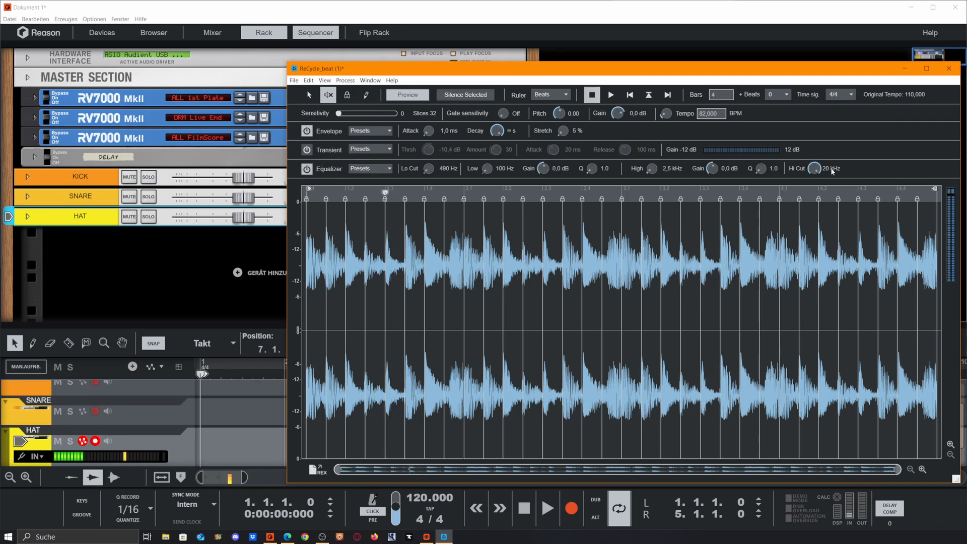
{"action": "left_click_drag", "start_coordinate": [822, 193], "coordinate": [824, 195]}
{"action": "mouse_move", "coordinate": [935, 188]}
{"action": "left_mouse_down"}
{"action": "mouse_move", "coordinate": [421, 194]}
{"action": "mouse_move", "coordinate": [398, 217]}
{"action": "left_mouse_up"}
{"action": "left_click_drag", "start_coordinate": [306, 198], "coordinate": [399, 194]}
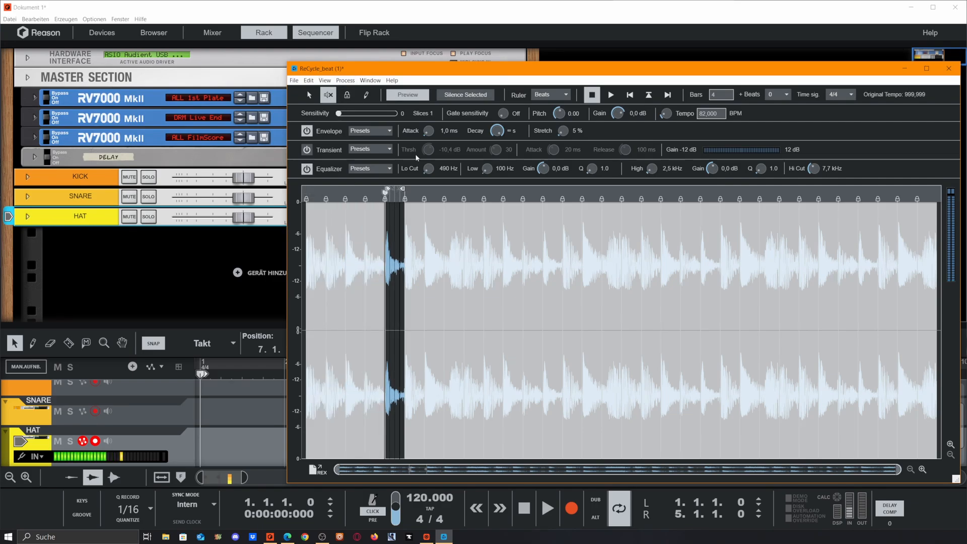
- Set the equalizer's Lo Cut to 15 Hz and Hi Cut to 100 Hz, and audition the fifth slice
{"action": "left_click", "coordinate": [391, 242]}
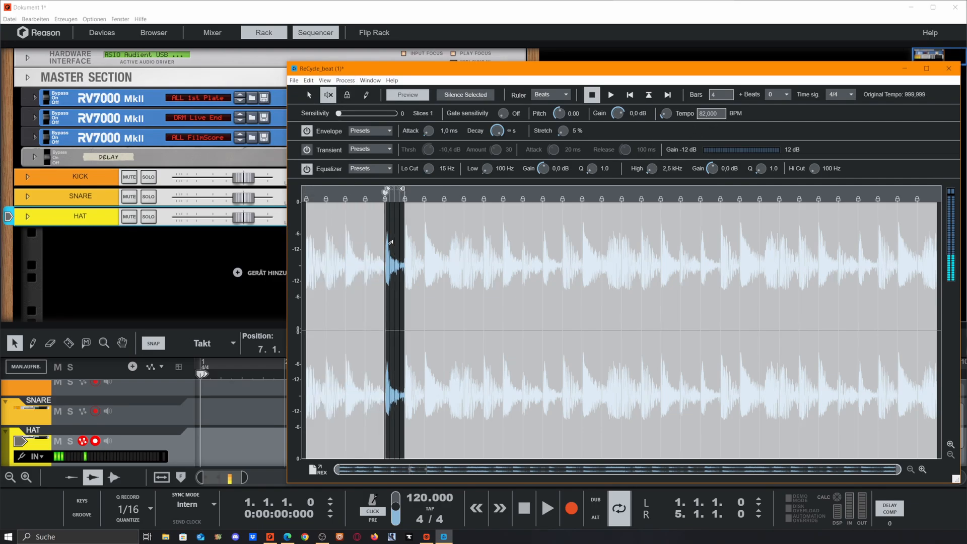
{"action": "left_click", "coordinate": [391, 242]}
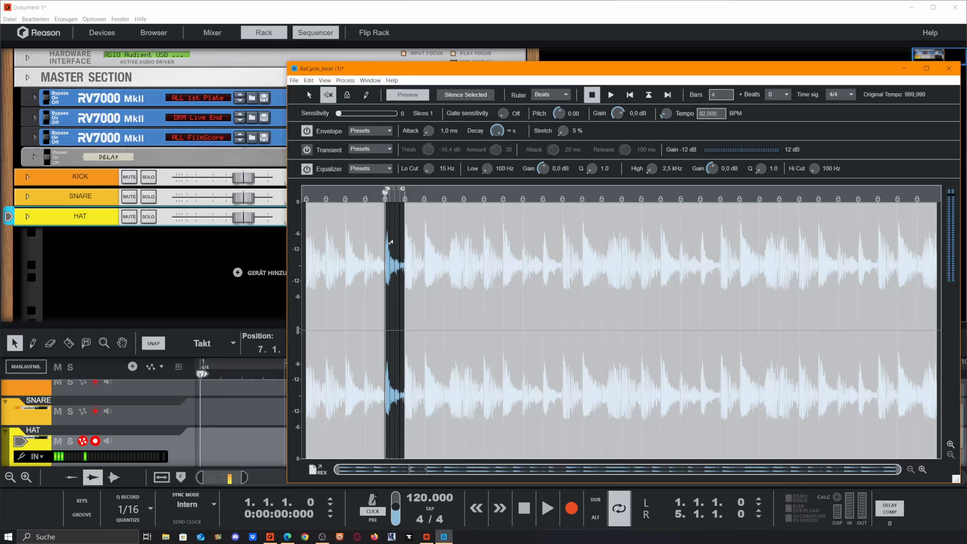
{"action": "left_click", "coordinate": [390, 242]}
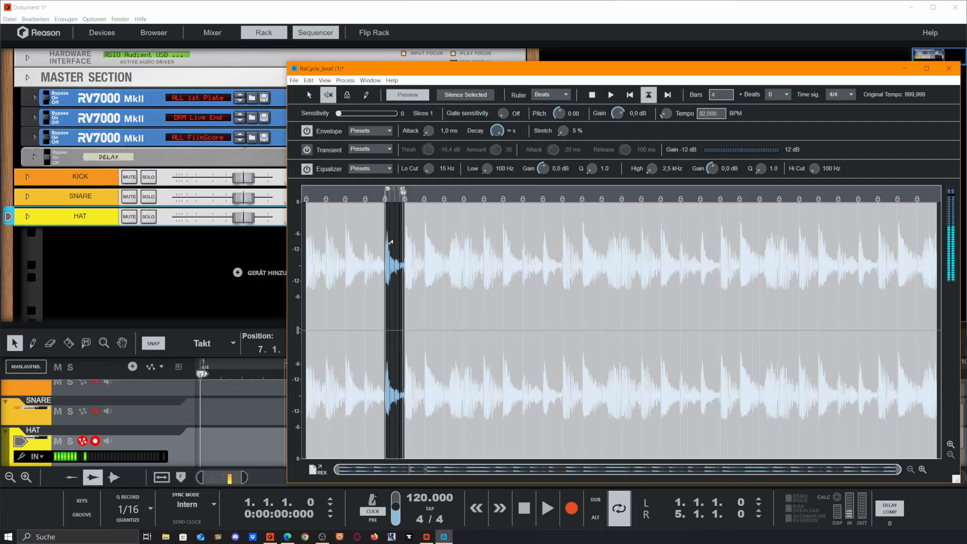
{"action": "left_click", "coordinate": [390, 242]}
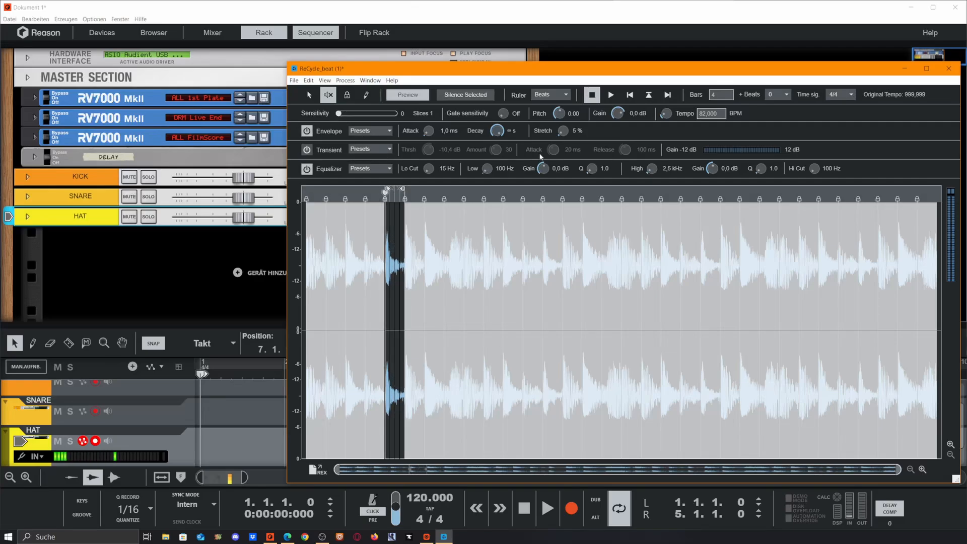
- Turn on the transient shaper, set the equalizer's Low Gain to 4,0 dB, High Gain to 9,7 dB and Hi Cut to 140 Hz, and audition the fifth slice
{"action": "left_click", "coordinate": [307, 149]}
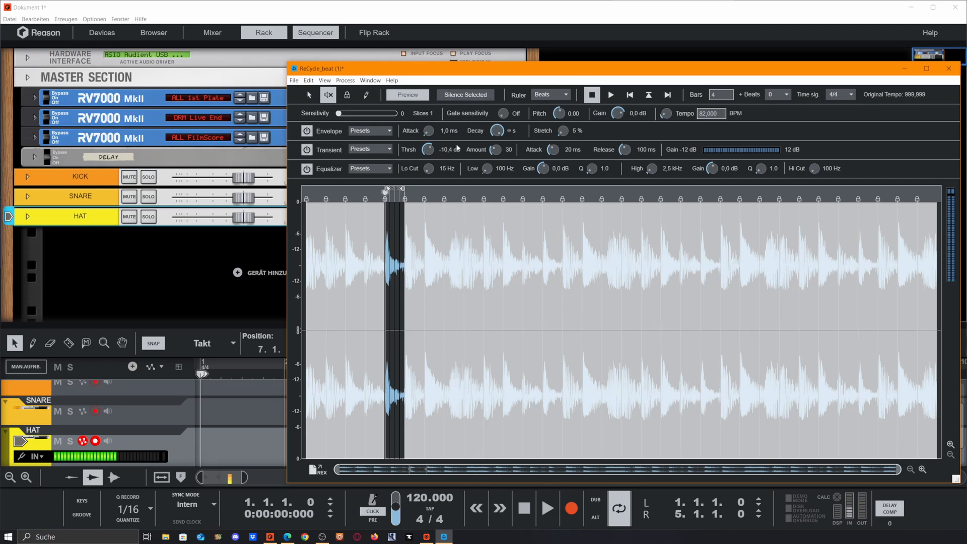
{"action": "left_click", "coordinate": [391, 261]}
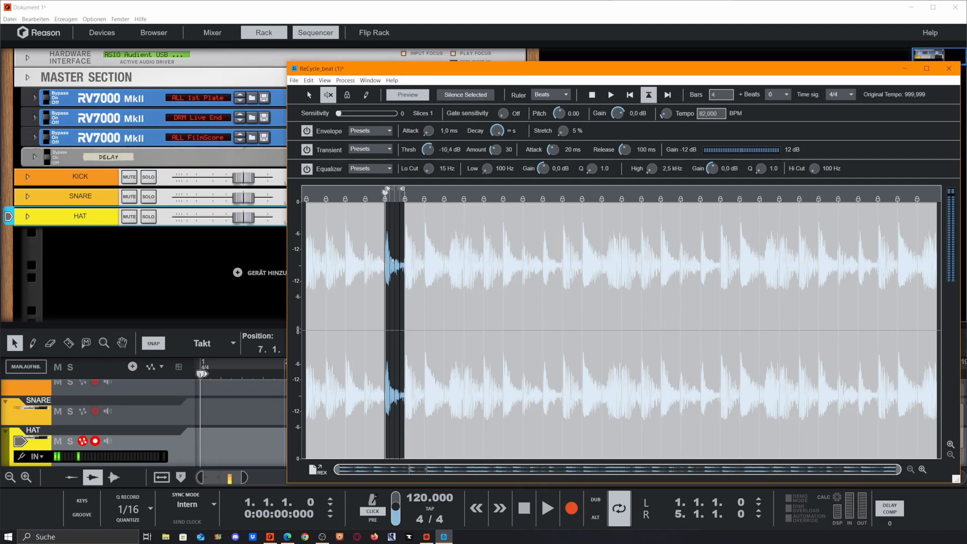
{"action": "left_click", "coordinate": [391, 261]}
{"action": "left_click", "coordinate": [391, 261]}
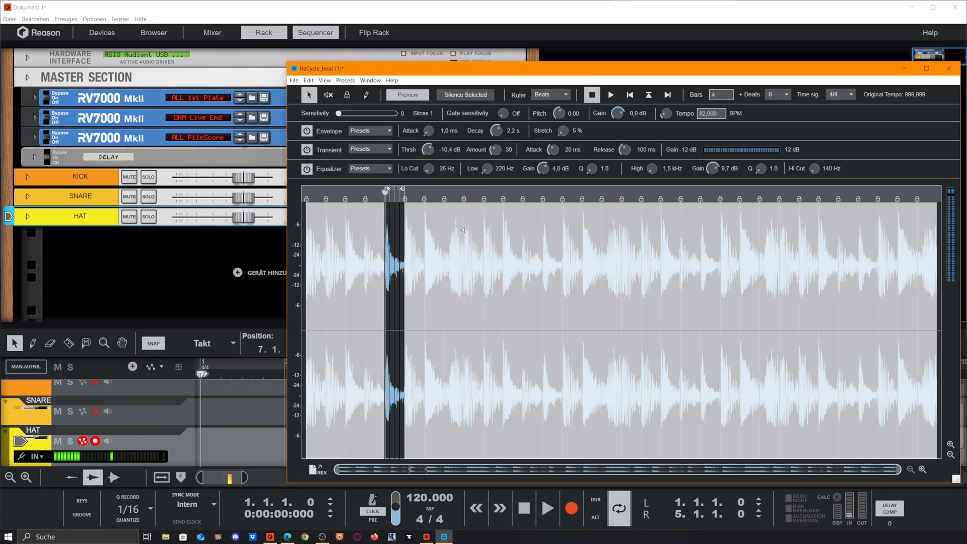
{"action": "left_click", "coordinate": [390, 246]}
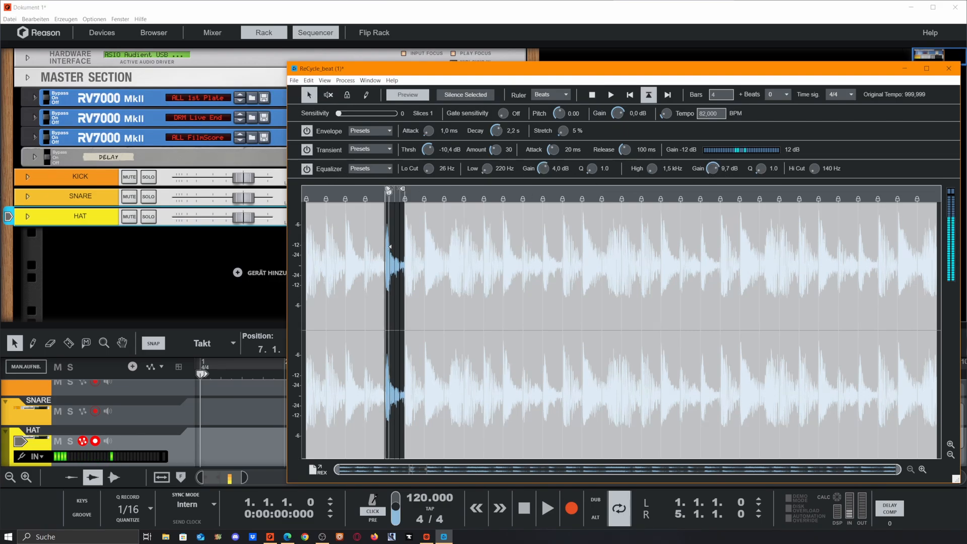
{"action": "left_click", "coordinate": [389, 246]}
{"action": "left_click", "coordinate": [389, 246]}
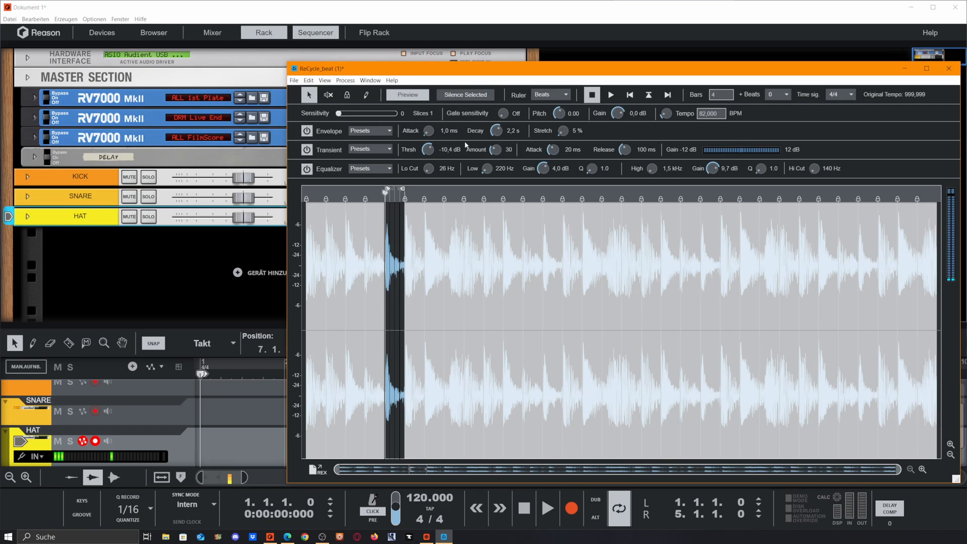
- Apply the Oomph-Oomph Machine transient preset and audition the isolated slice
{"action": "left_click", "coordinate": [388, 149]}
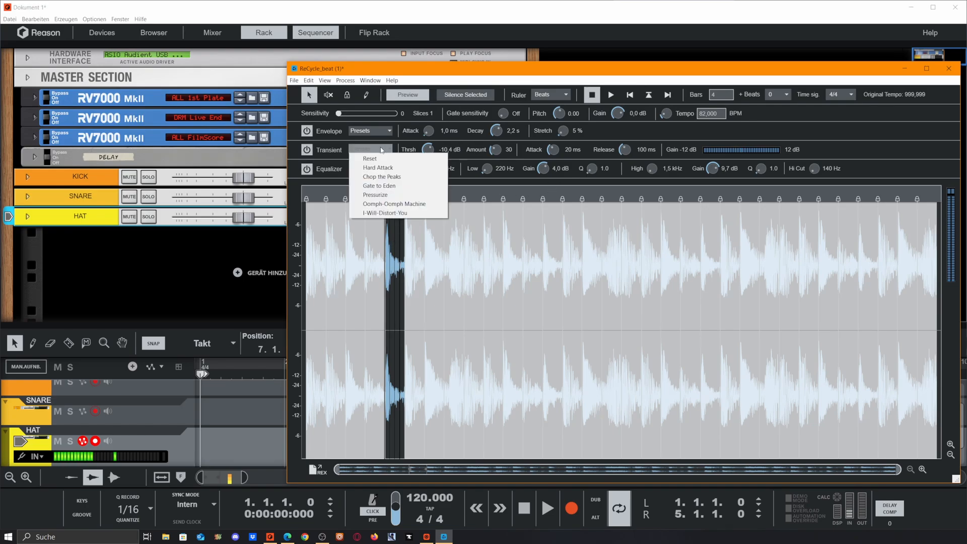
{"action": "left_click", "coordinate": [388, 207]}
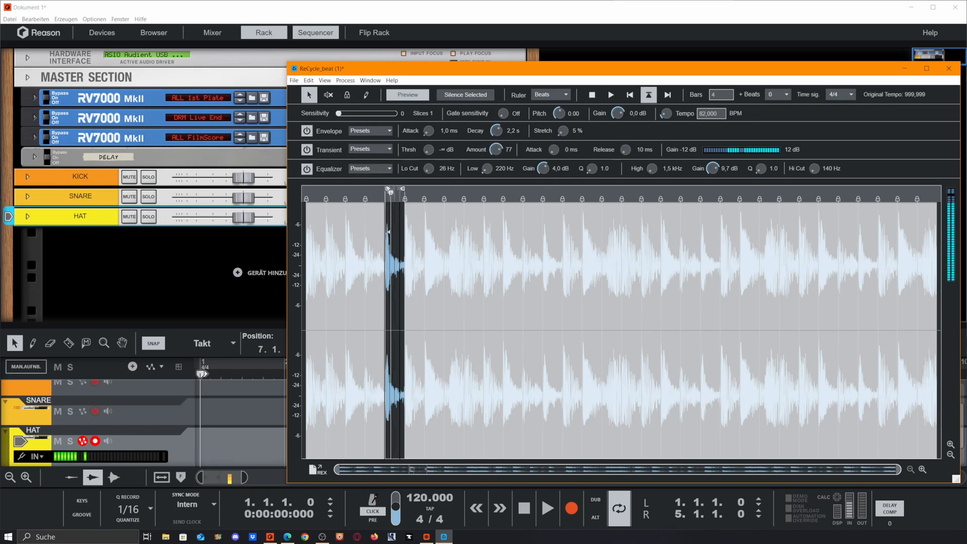
{"action": "left_click", "coordinate": [387, 231]}
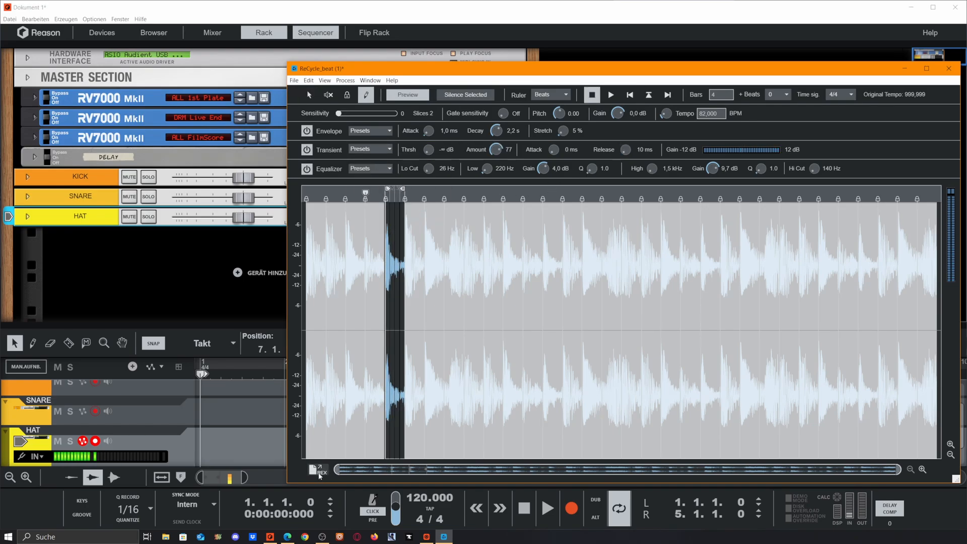
- Transfer the isolated slice to a new Reason audio track named Bass, with its one-bar clip at bar 7
{"action": "left_click_drag", "start_coordinate": [319, 470], "coordinate": [70, 456]}
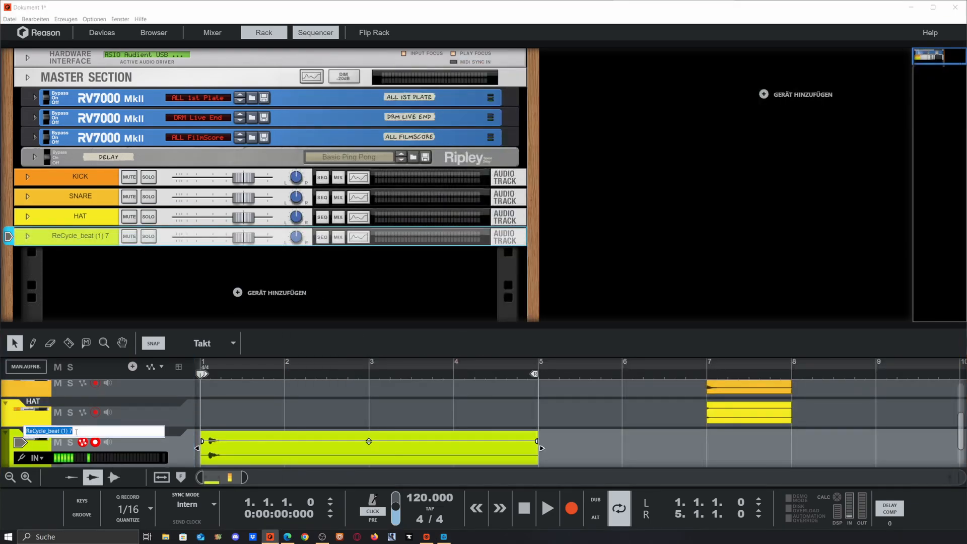
{"action": "type", "text": "Bass"}
{"action": "key", "text": "Return"}
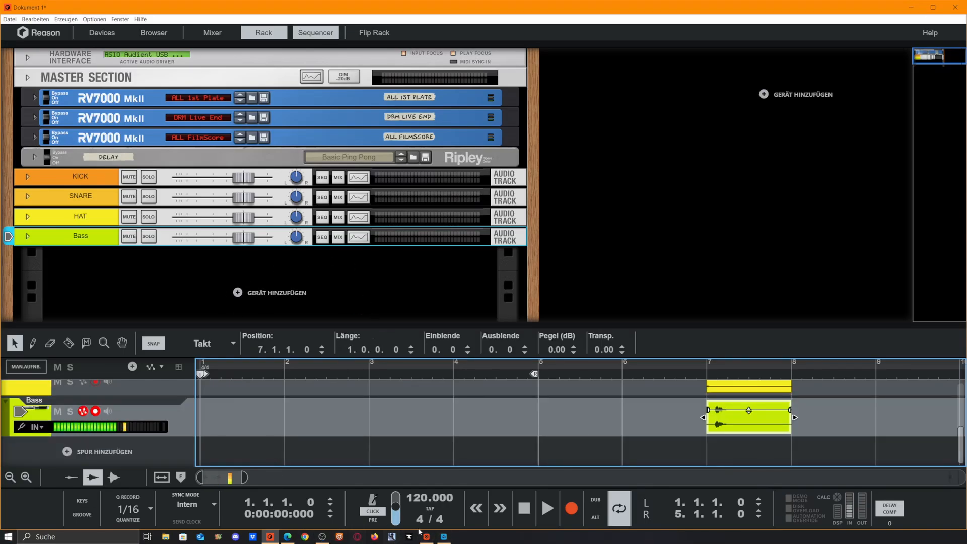
- Switch back to ReCycle and stretch the loop locators from the start to the end of the waveform
{"action": "left_click", "coordinate": [443, 537]}
{"action": "left_click_drag", "start_coordinate": [386, 188], "coordinate": [307, 189]}
{"action": "left_click_drag", "start_coordinate": [401, 189], "coordinate": [935, 188]}
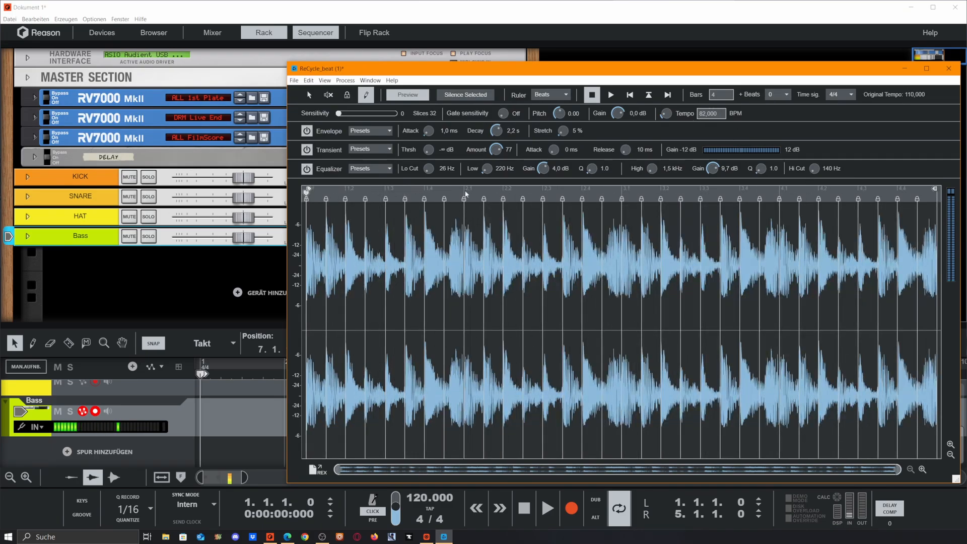
- Try the Fake Backwards envelope preset on the full loop
{"action": "left_click", "coordinate": [371, 131]}
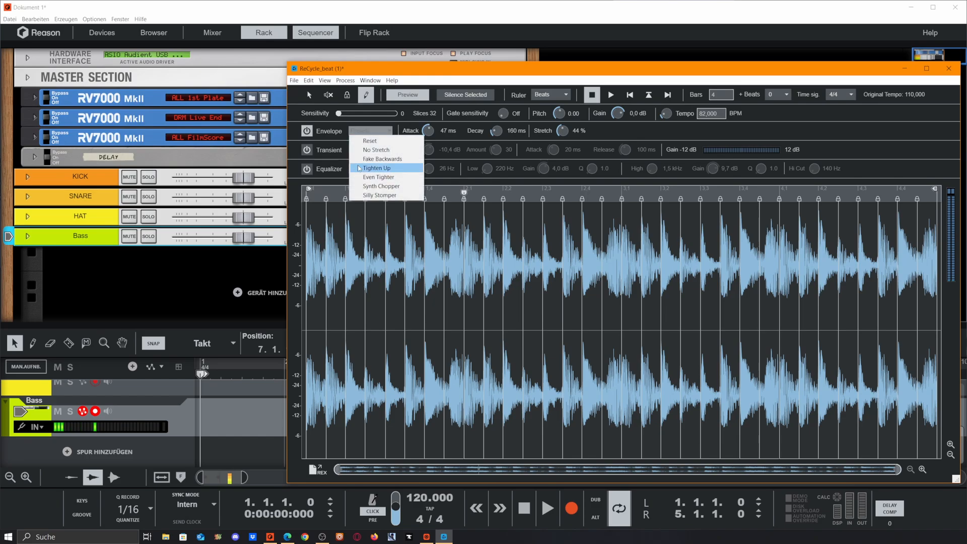
{"action": "left_click", "coordinate": [386, 160]}
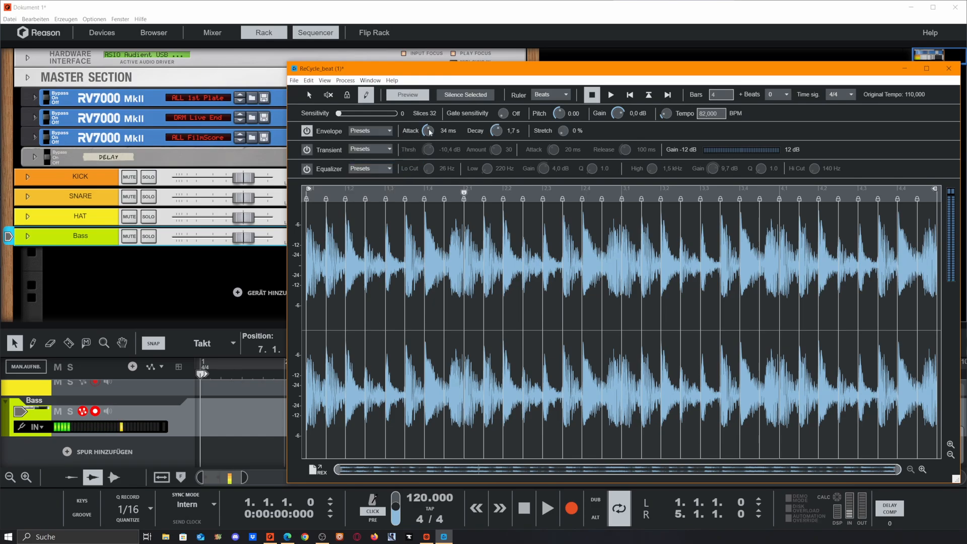
{"action": "left_click", "coordinate": [372, 132]}
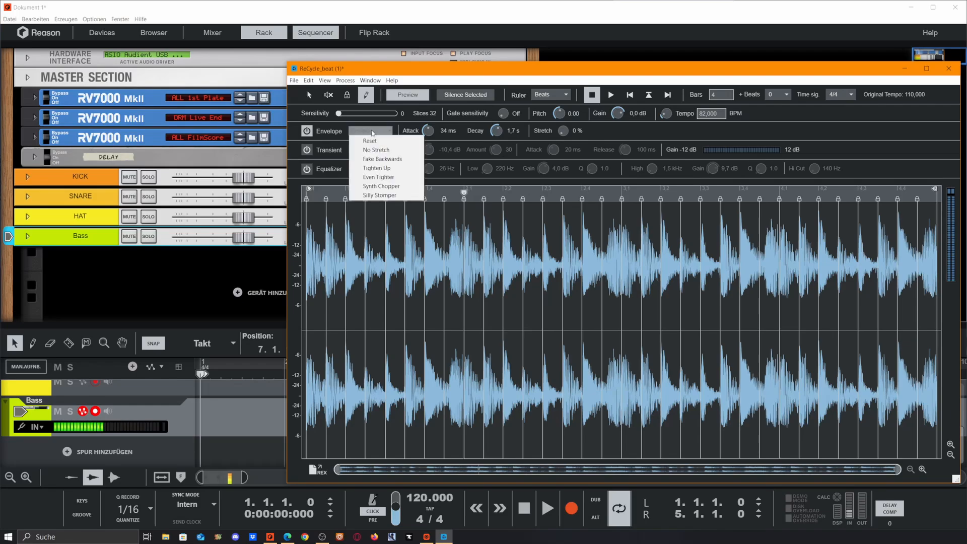
{"action": "left_click", "coordinate": [645, 141]}
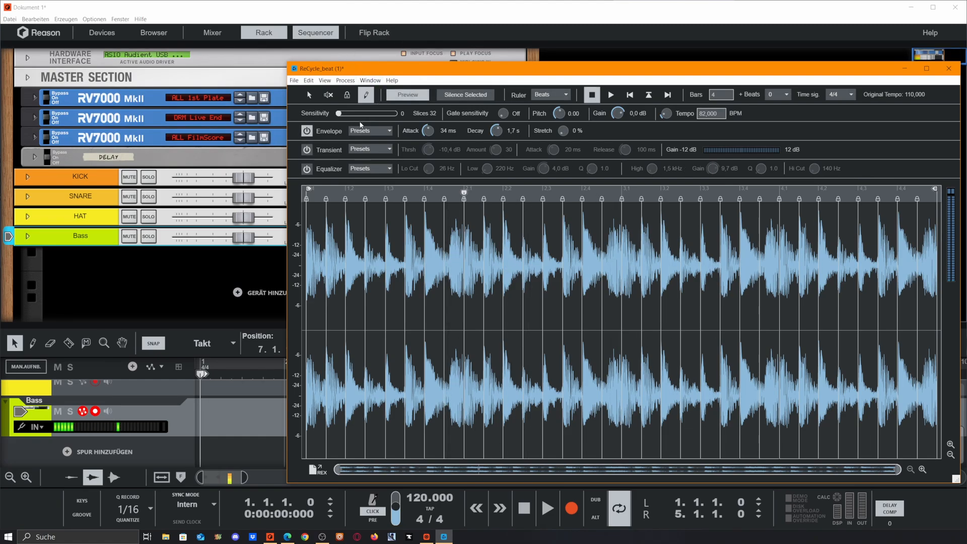
- Play the loop while resetting the envelope and setting its Decay to 1,2 s
{"action": "key", "text": "space"}
{"action": "left_click", "coordinate": [371, 130]}
{"action": "left_click", "coordinate": [384, 142]}
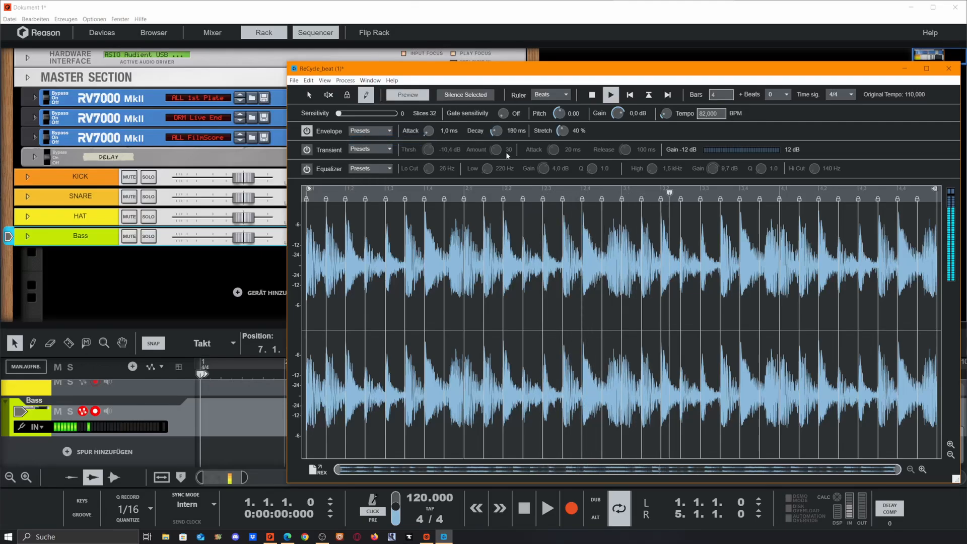
{"action": "left_click_drag", "start_coordinate": [506, 153], "coordinate": [544, 28]}
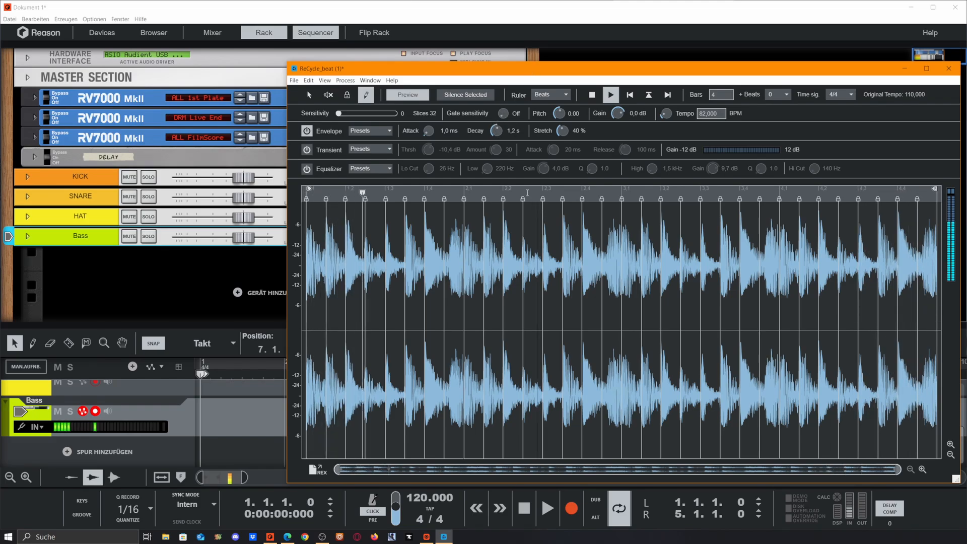
{"action": "key", "text": "space"}
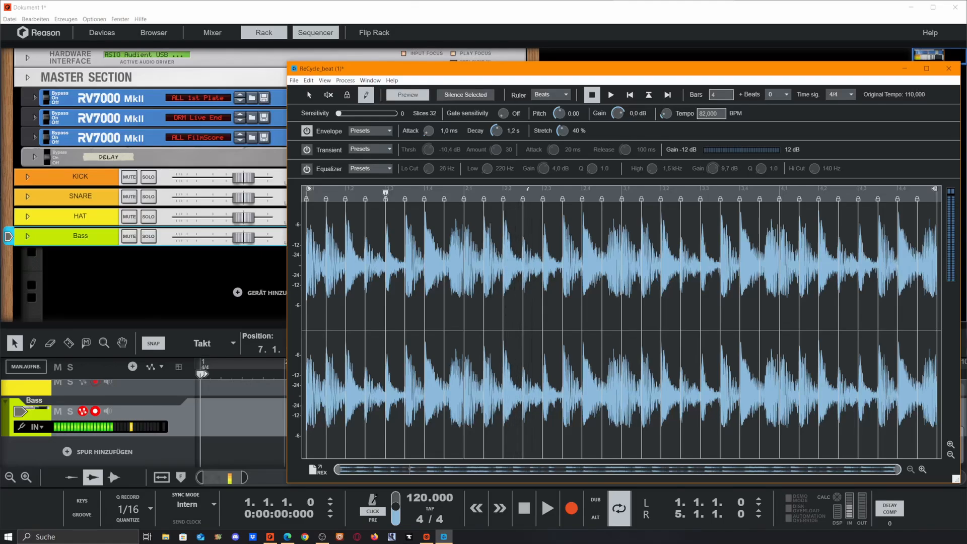
- Compare different envelope decays during playback, and set Decay to 5,4 s and Stretch to 100 %
{"action": "key", "text": "space"}
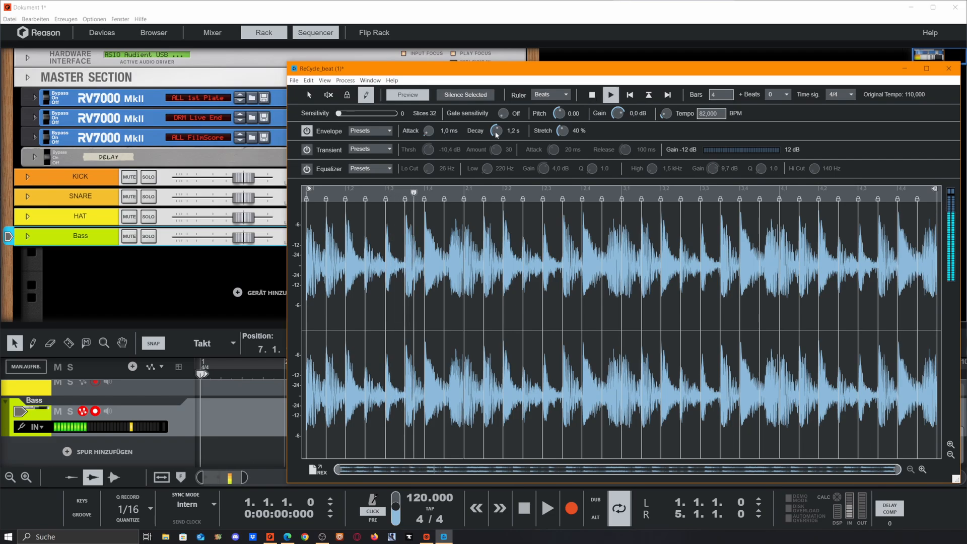
{"action": "left_click_drag", "start_coordinate": [496, 132], "coordinate": [518, 38]}
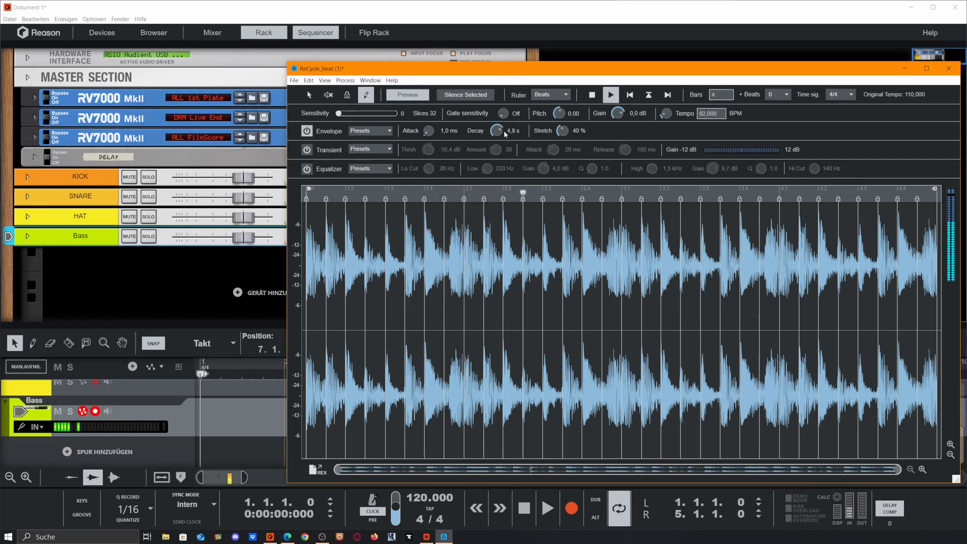
{"action": "left_click_drag", "start_coordinate": [501, 131], "coordinate": [521, 27]}
{"action": "left_click_drag", "start_coordinate": [499, 131], "coordinate": [507, 168]}
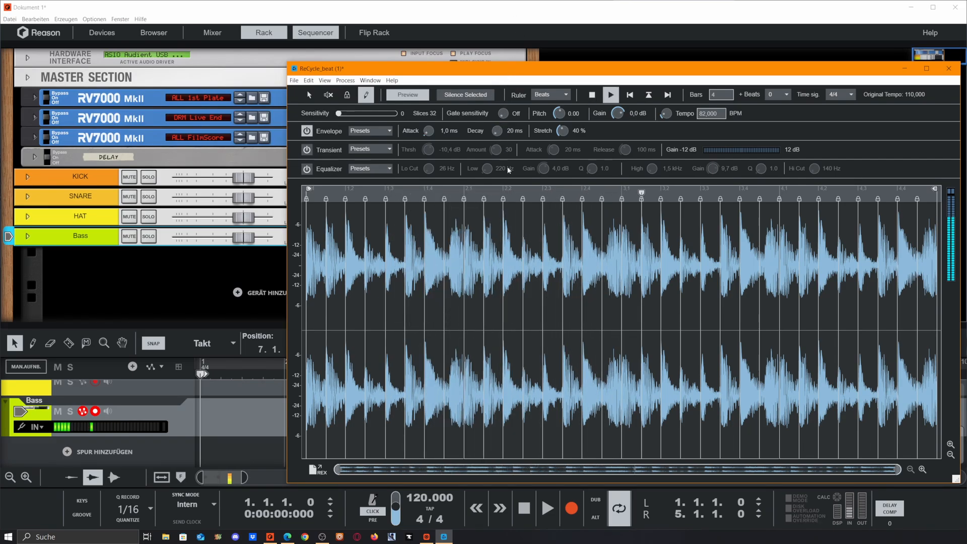
{"action": "left_click_drag", "start_coordinate": [502, 132], "coordinate": [524, 51]}
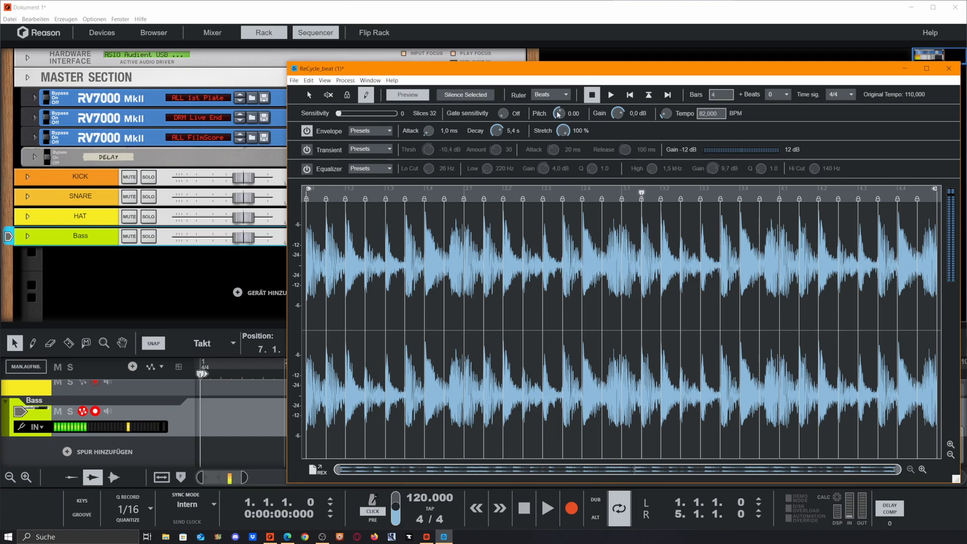
- Set the loop's pitch to -8.16 and audition it
{"action": "left_click_drag", "start_coordinate": [558, 114], "coordinate": [558, 122]}
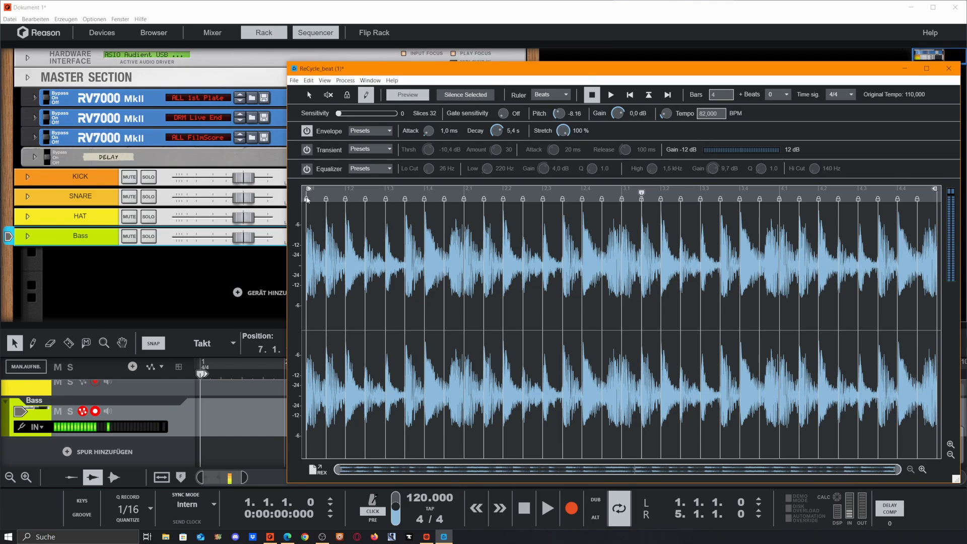
{"action": "key", "text": "space"}
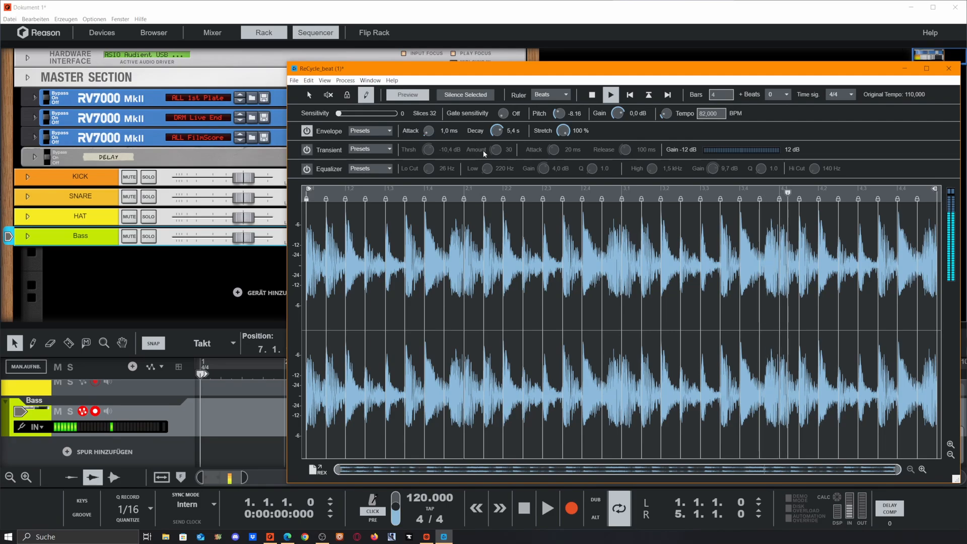
{"action": "key", "text": "space"}
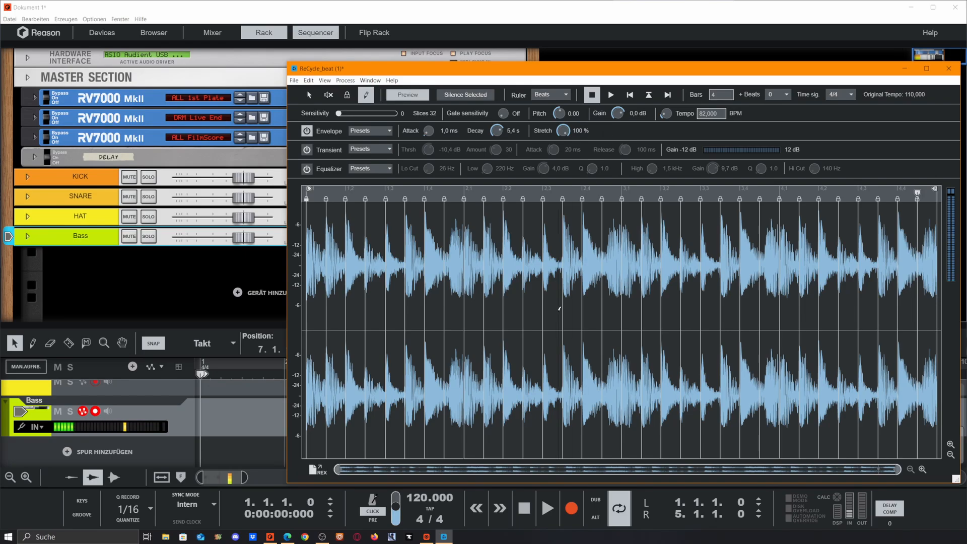
- Transfer the loop as a REX file into Reason's rack below the Bass track, and close ReCycle without saving
{"action": "left_click_drag", "start_coordinate": [318, 475], "coordinate": [173, 266]}
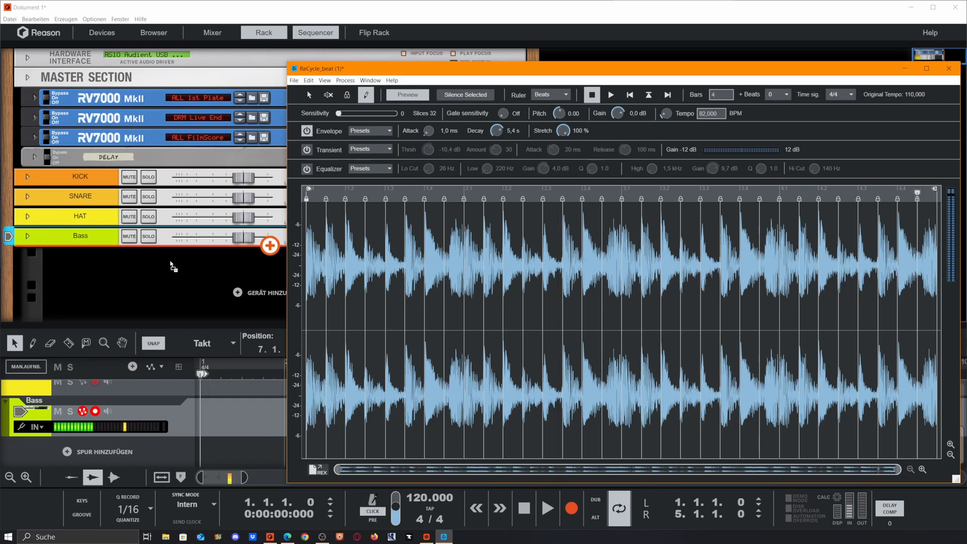
{"action": "left_click_drag", "start_coordinate": [171, 264], "coordinate": [170, 265]}
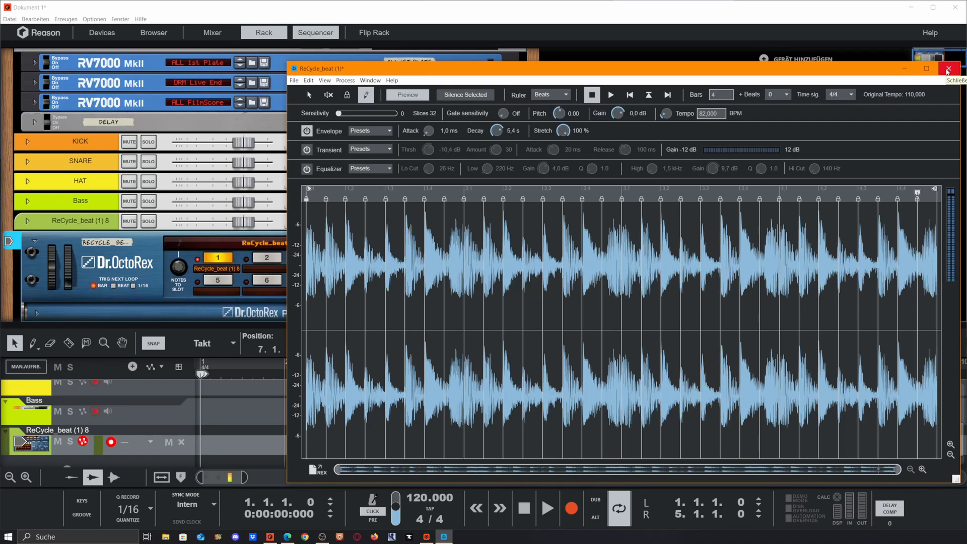
{"action": "left_click", "coordinate": [947, 71]}
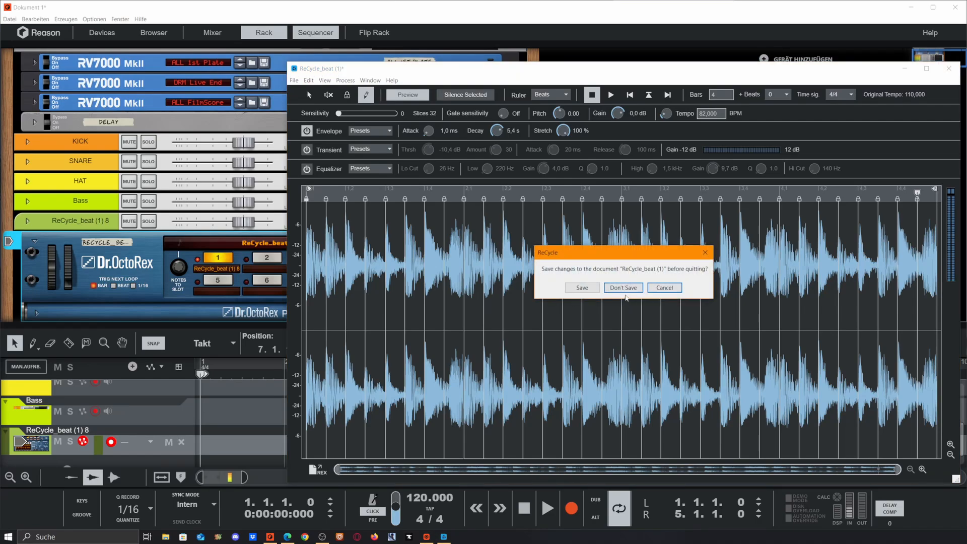
{"action": "left_click", "coordinate": [623, 288]}
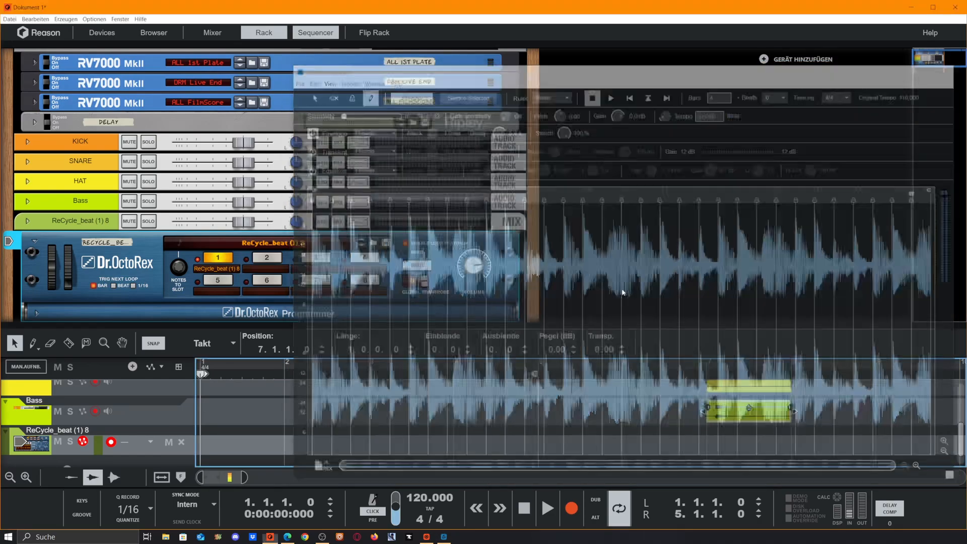
- Set Reason's tempo to 82 BPM and copy the Dr. OctoRex loop to its sequencer track from the expanded Programmer
{"action": "key", "text": "space"}
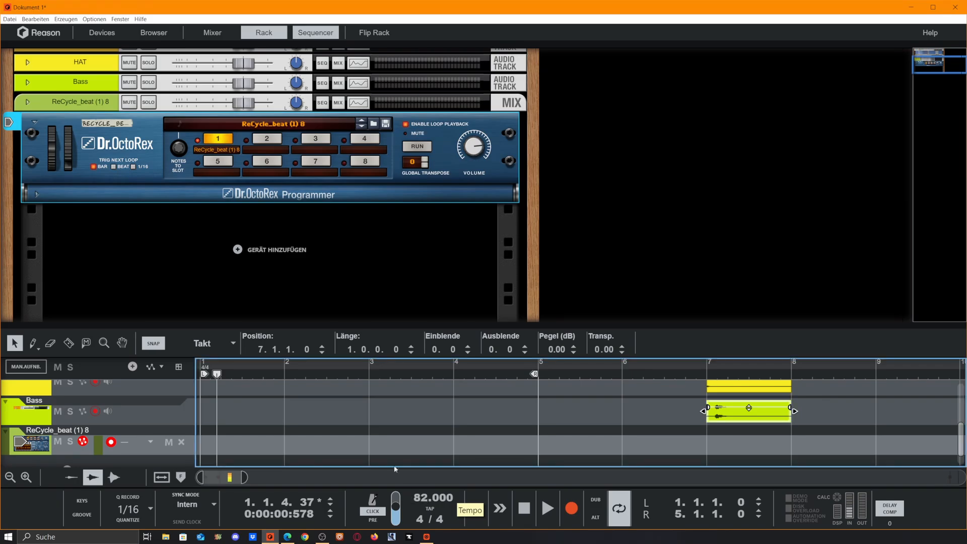
{"action": "left_click", "coordinate": [37, 194]}
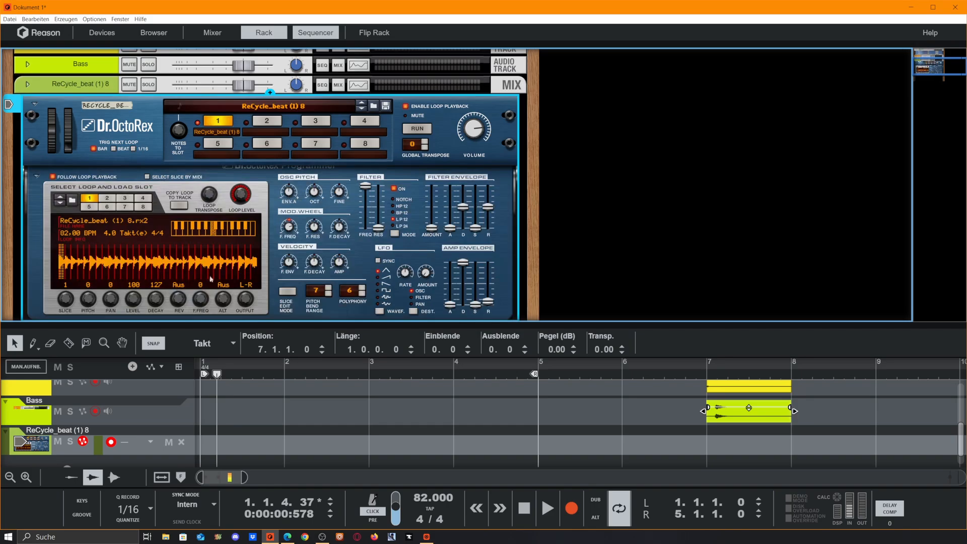
{"action": "left_click", "coordinate": [179, 206]}
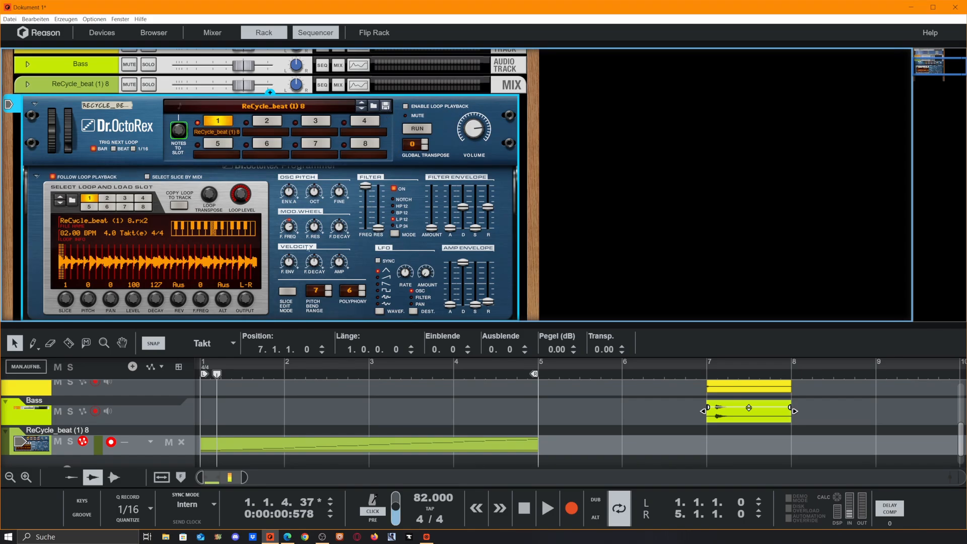
- Examine the slice notes of the four-bar loop clip in the REX editor, and return to the arrangement
{"action": "double_click", "coordinate": [332, 445]}
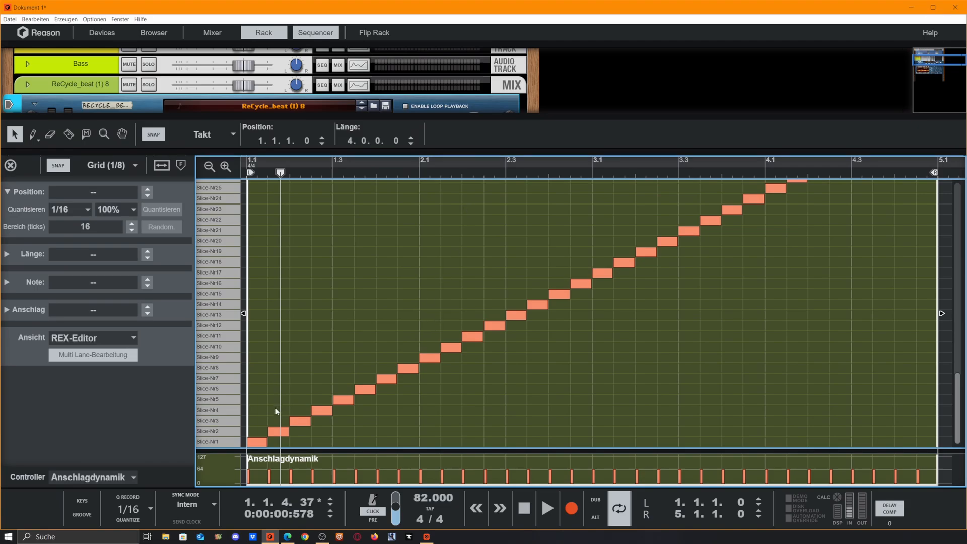
{"action": "key", "text": "Escape"}
{"action": "left_click", "coordinate": [237, 166]}
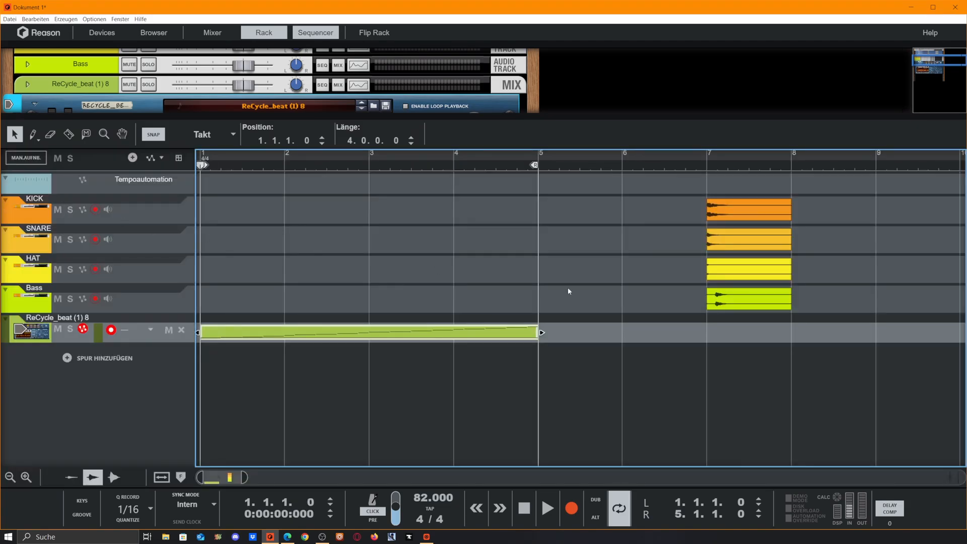
- Audition the kick clip at bar 8, and move it to position 1.1.1.0
{"action": "key", "text": "space"}
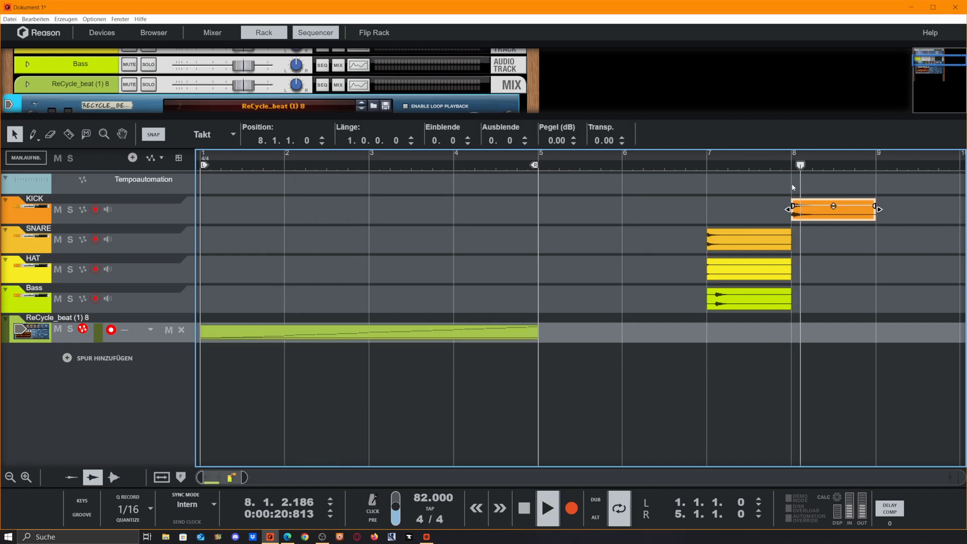
{"action": "key", "text": "space"}
{"action": "left_click", "coordinate": [791, 167]}
{"action": "key", "text": "space"}
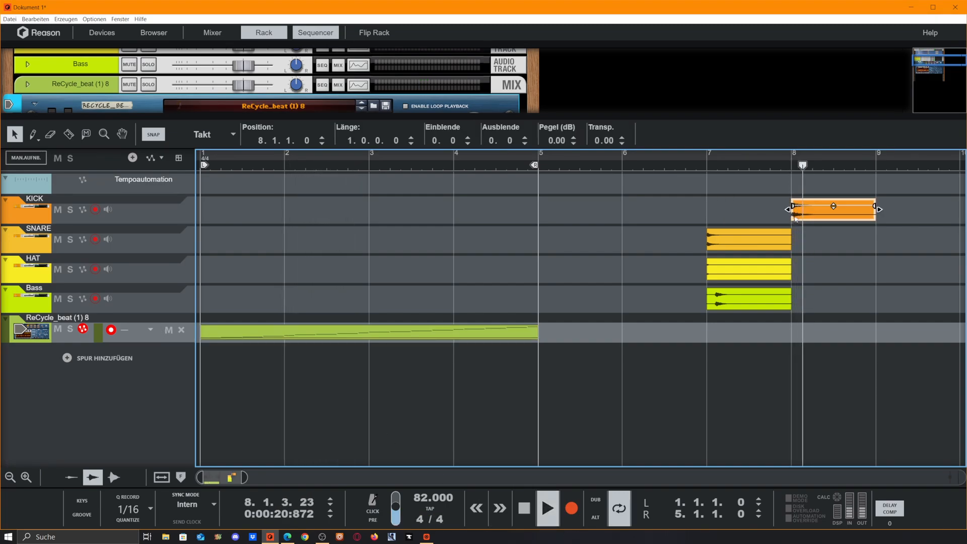
{"action": "key", "text": "space"}
{"action": "left_click", "coordinate": [790, 167]}
{"action": "key", "text": "space"}
{"action": "key", "text": "space"}
{"action": "left_click", "coordinate": [791, 167]}
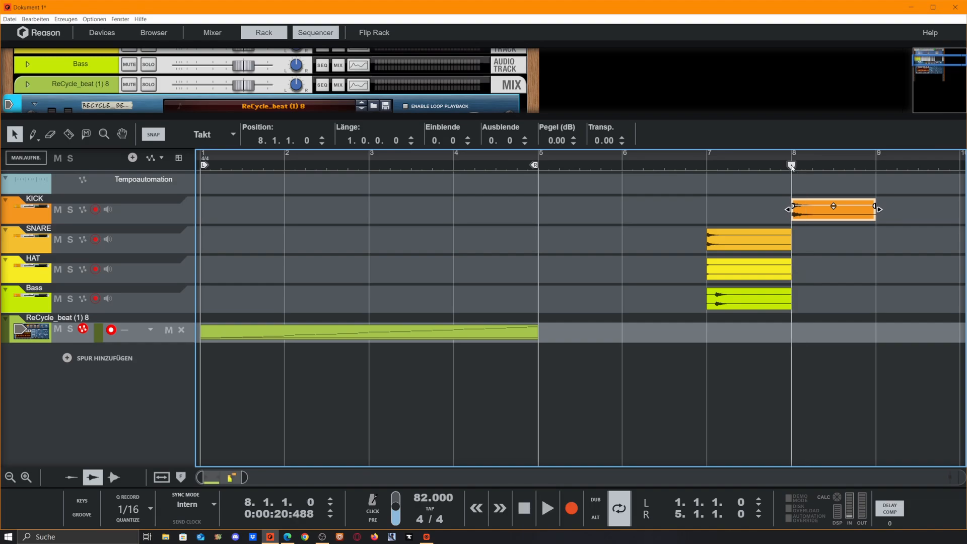
{"action": "key", "text": "space"}
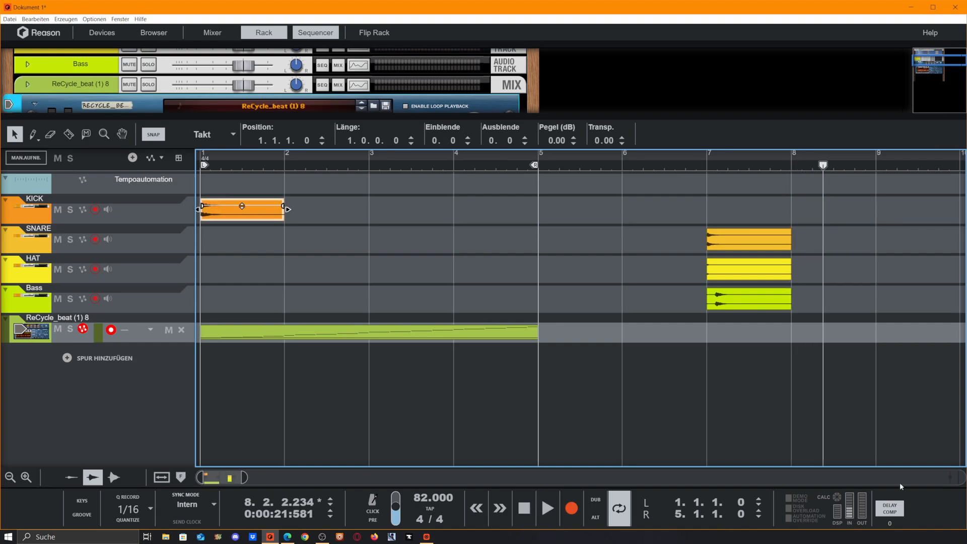
- Enlarge the KICK track's height and play its clip from the start of bar 1
{"action": "left_click_drag", "start_coordinate": [251, 481], "coordinate": [221, 478]}
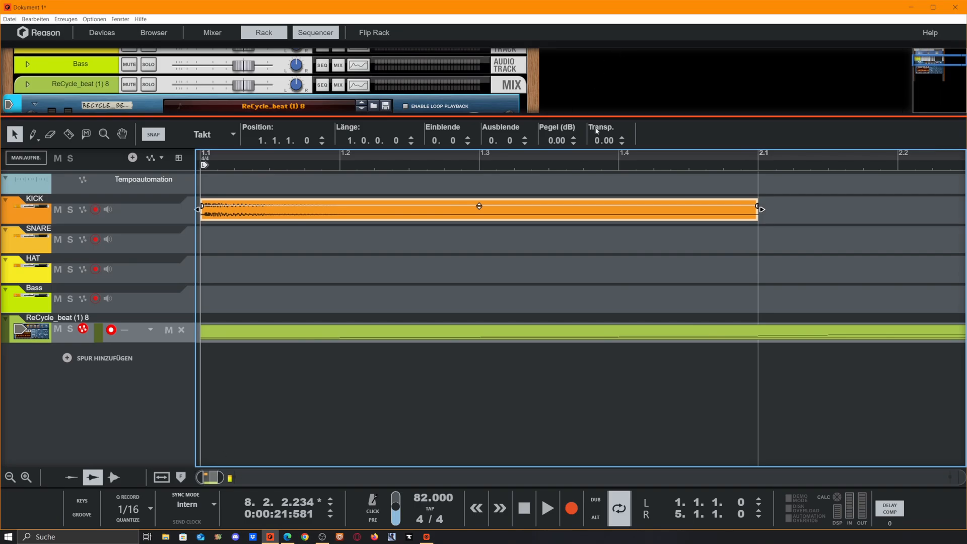
{"action": "left_click", "coordinate": [500, 243]}
{"action": "left_click", "coordinate": [114, 477]}
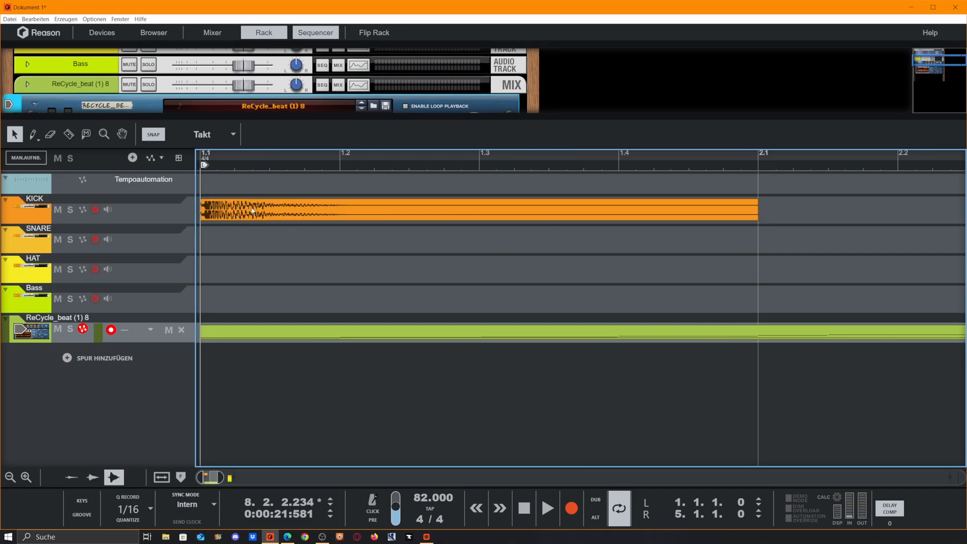
{"action": "left_click_drag", "start_coordinate": [170, 222], "coordinate": [183, 285]}
{"action": "left_click", "coordinate": [93, 477]}
{"action": "key", "text": "space"}
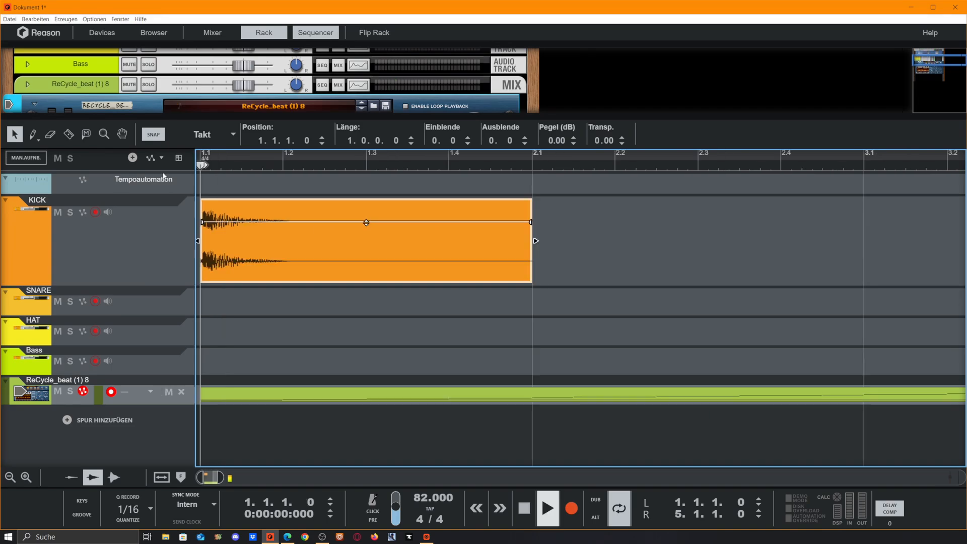
- Set the snap value to 1/16 and trim the kick clip's end to a length of 0.1.2.0 with a fade-out of 5.0
{"action": "left_click_drag", "start_coordinate": [433, 219], "coordinate": [157, 204]}
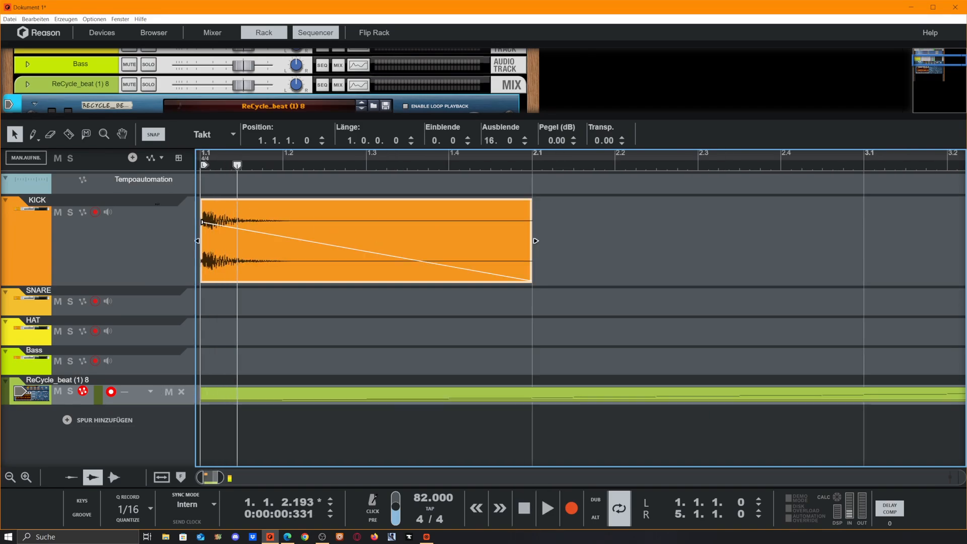
{"action": "key", "text": "ctrl+z"}
{"action": "left_click", "coordinate": [204, 134]}
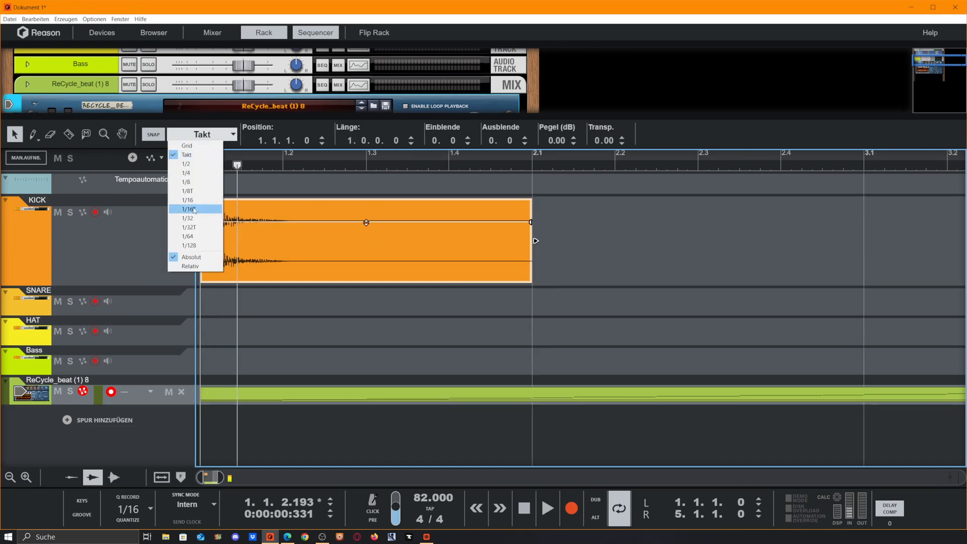
{"action": "left_click", "coordinate": [195, 200]}
{"action": "left_click_drag", "start_coordinate": [536, 241], "coordinate": [329, 241]}
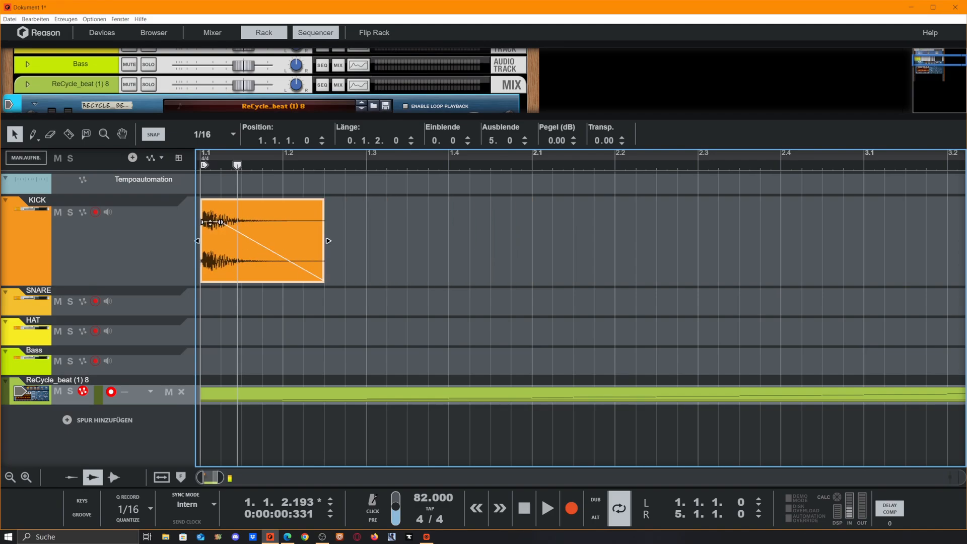
- Mute the ReCycle_beat loop track and audition the kick clip with its fade-out set to 4.0
{"action": "left_click_drag", "start_coordinate": [233, 166], "coordinate": [176, 172]}
{"action": "key", "text": "space"}
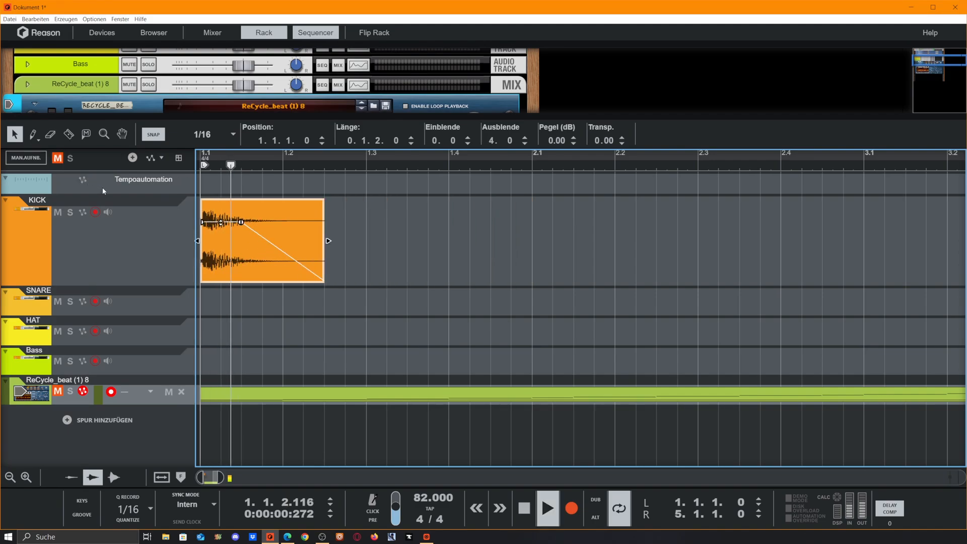
{"action": "key", "text": "space"}
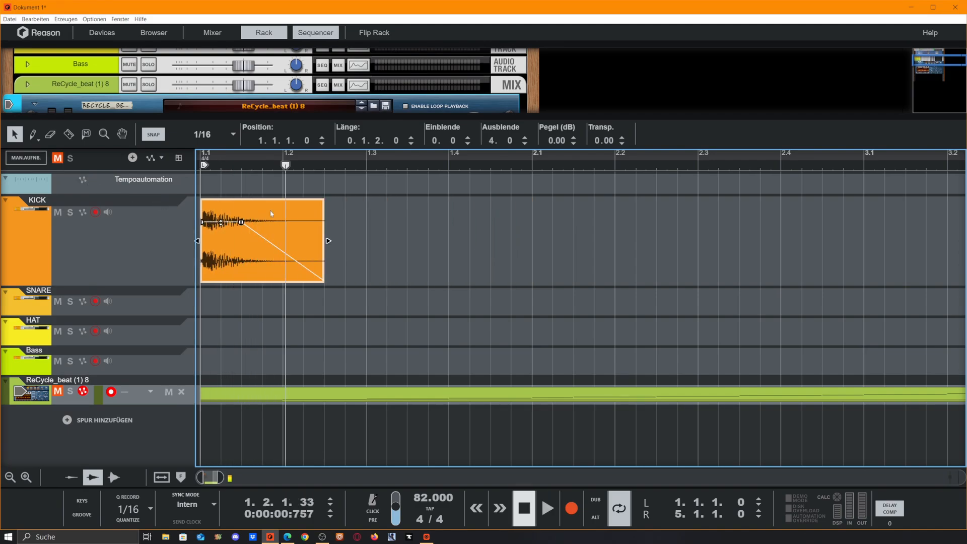
{"action": "left_click_drag", "start_coordinate": [234, 168], "coordinate": [194, 170]}
{"action": "key", "text": "space"}
{"action": "key", "text": "space"}
- Shorten the kick clip to a length of 0.1.0.0 and audition it from bar 1
{"action": "left_click_drag", "start_coordinate": [328, 243], "coordinate": [282, 245]}
{"action": "right_click", "coordinate": [247, 226]}
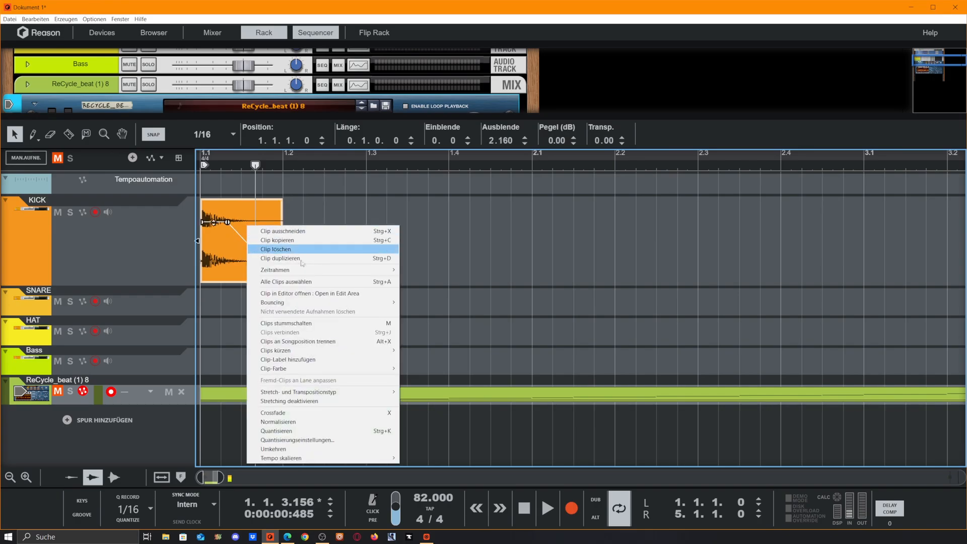
{"action": "mouse_move", "coordinate": [353, 392]}
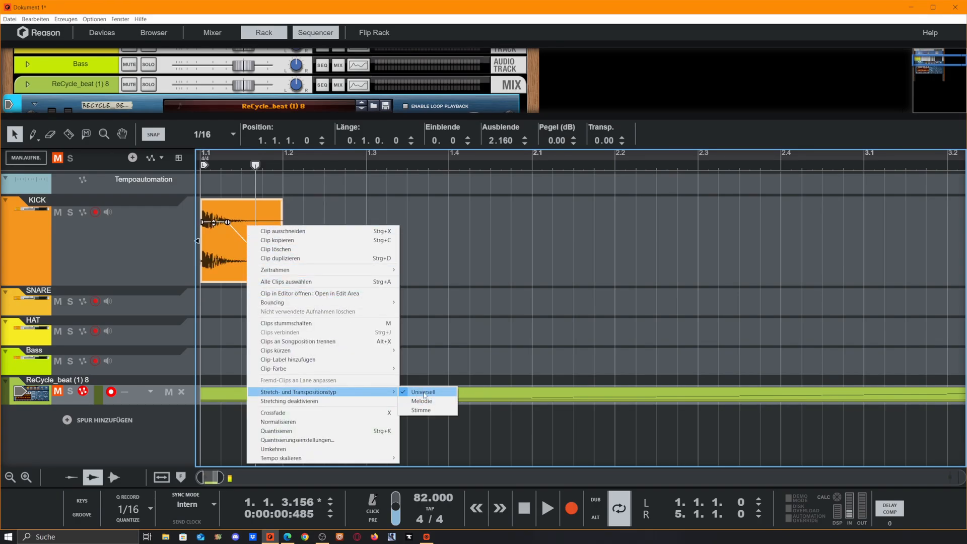
{"action": "left_click", "coordinate": [499, 352]}
{"action": "left_click_drag", "start_coordinate": [227, 168], "coordinate": [138, 188]}
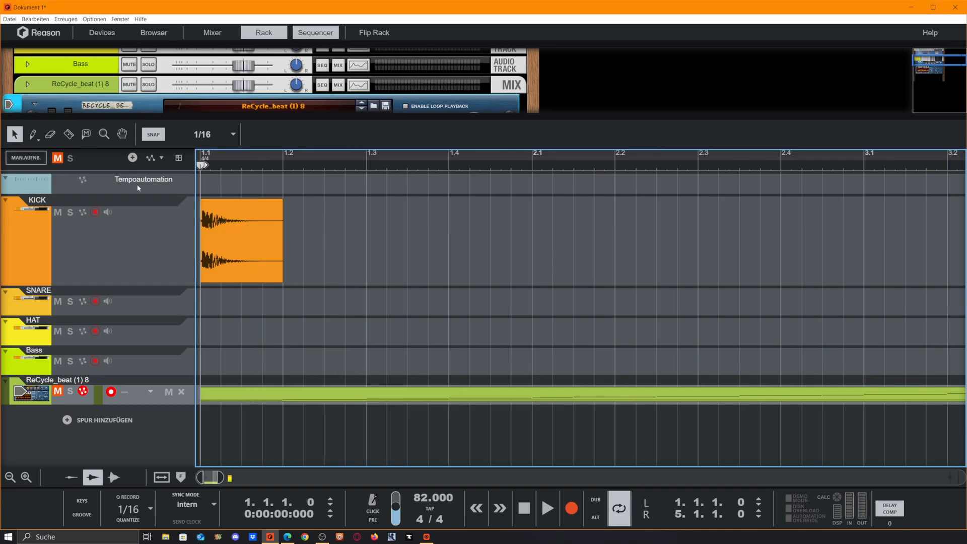
{"action": "key", "text": "space"}
{"action": "key", "text": "space"}
{"action": "key", "text": "space"}
{"action": "key", "text": "space"}
- Trim the kick clip's end to a length of 0.0.3.0 and play it back
{"action": "left_click", "coordinate": [282, 245]}
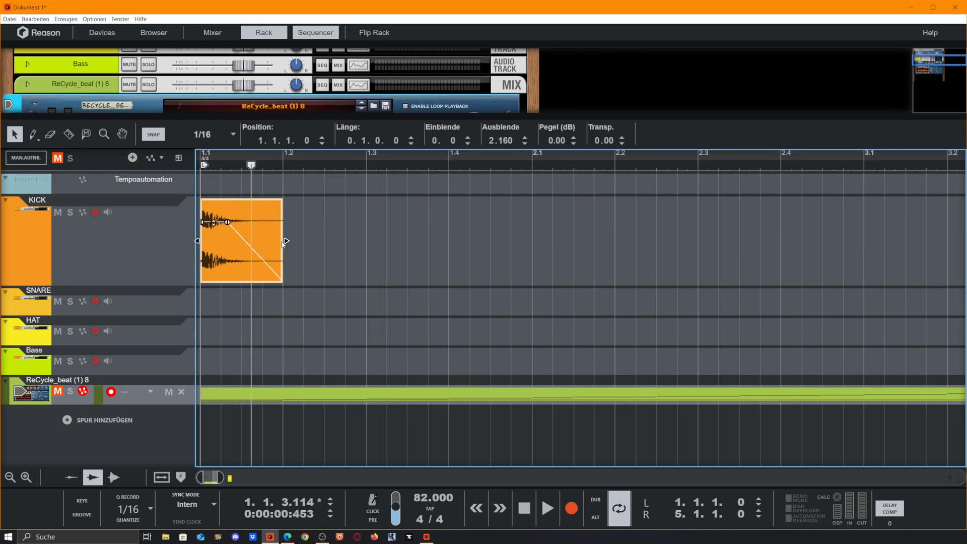
{"action": "left_click_drag", "start_coordinate": [282, 242], "coordinate": [261, 242]}
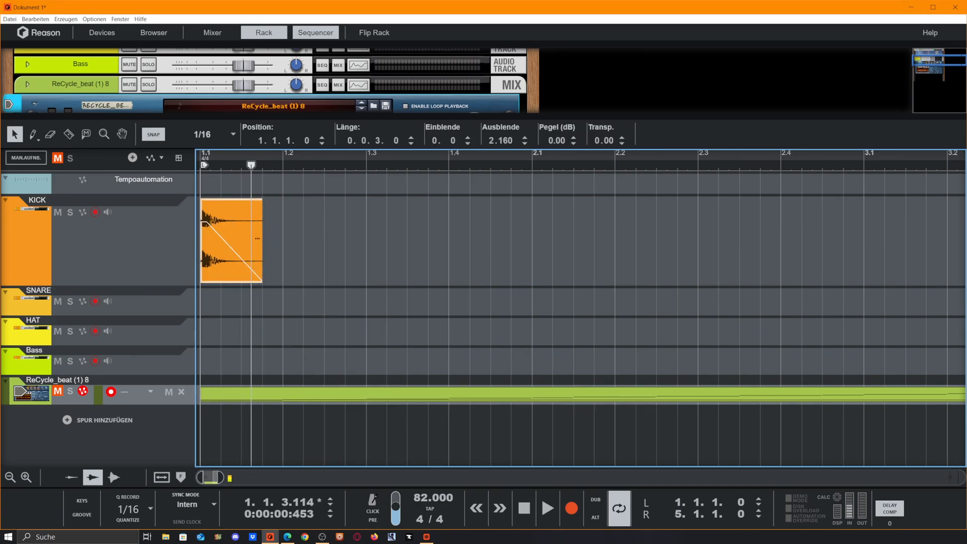
{"action": "key", "text": "space"}
{"action": "key", "text": "space"}
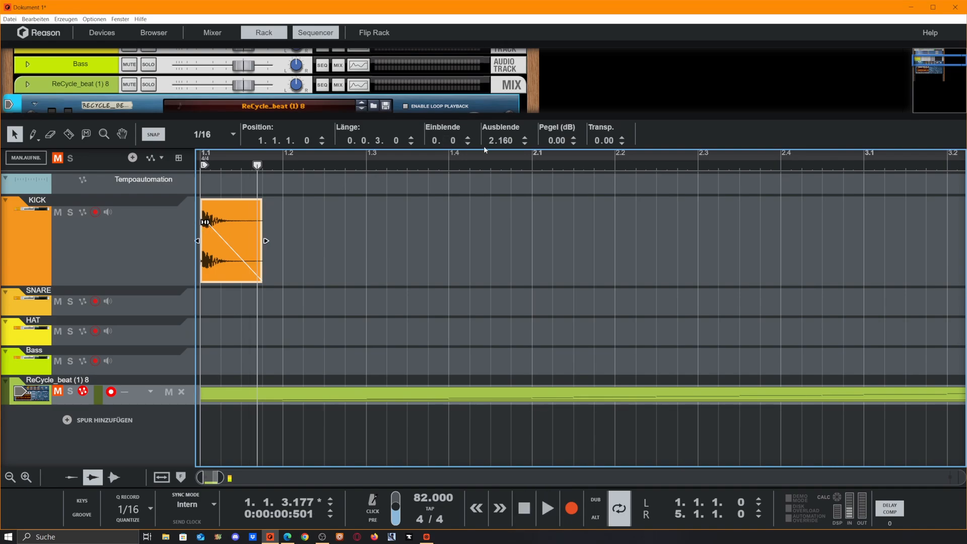
- Set the kick clip's fade-out to 2.20 and audition it from bar 1
{"action": "left_click_drag", "start_coordinate": [492, 143], "coordinate": [520, 235]}
{"action": "left_click", "coordinate": [202, 167]}
{"action": "key", "text": "space"}
{"action": "key", "text": "space"}
{"action": "left_click", "coordinate": [220, 169]}
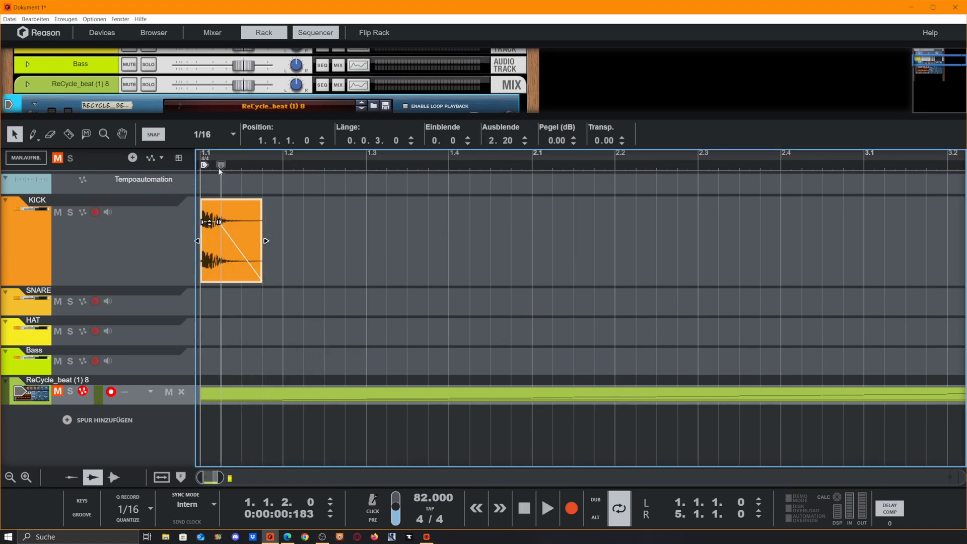
{"action": "left_click_drag", "start_coordinate": [220, 169], "coordinate": [198, 168]}
{"action": "key", "text": "space"}
{"action": "key", "text": "space"}
- Set the kick clip's fade-out to 1.236 and listen to it from bar 1
{"action": "left_click_drag", "start_coordinate": [507, 142], "coordinate": [507, 157]}
{"action": "key", "text": "space"}
{"action": "left_click_drag", "start_coordinate": [221, 167], "coordinate": [194, 168]}
{"action": "key", "text": "space"}
{"action": "key", "text": "space"}
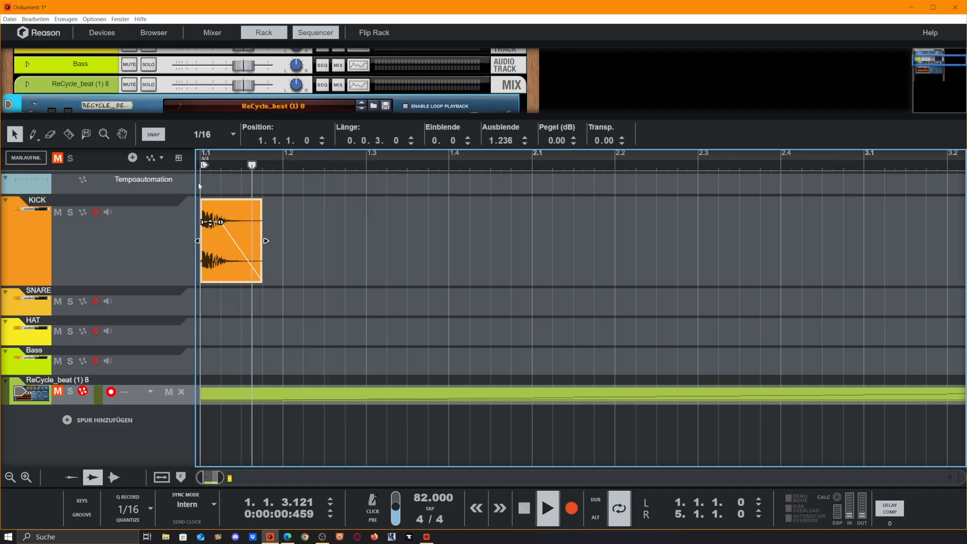
{"action": "key", "text": "space"}
- Shorten the kick clip to 0.0.1.160 with a fade-out of 0.236 and audition it
{"action": "left_click_drag", "start_coordinate": [266, 241], "coordinate": [220, 221]}
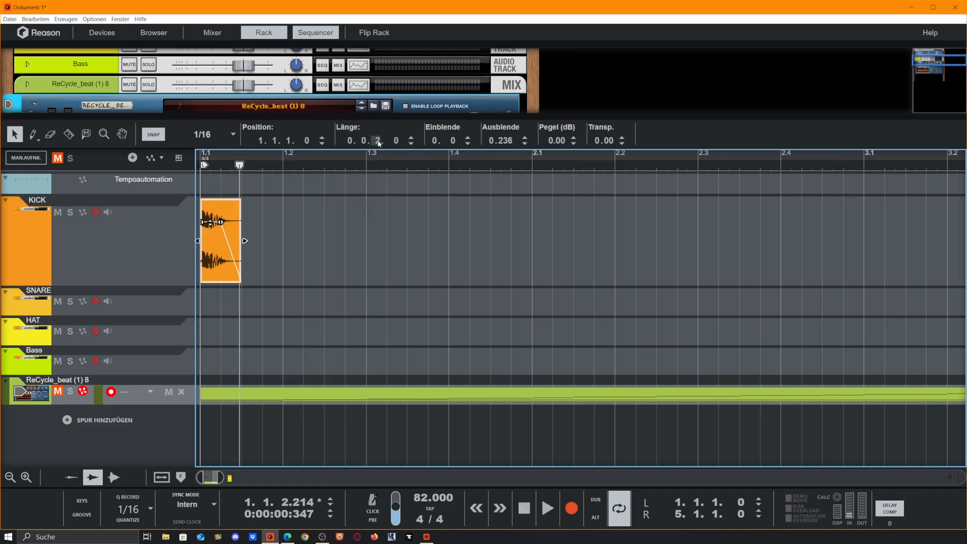
{"action": "left_click_drag", "start_coordinate": [395, 142], "coordinate": [395, 158]}
{"action": "key", "text": "space"}
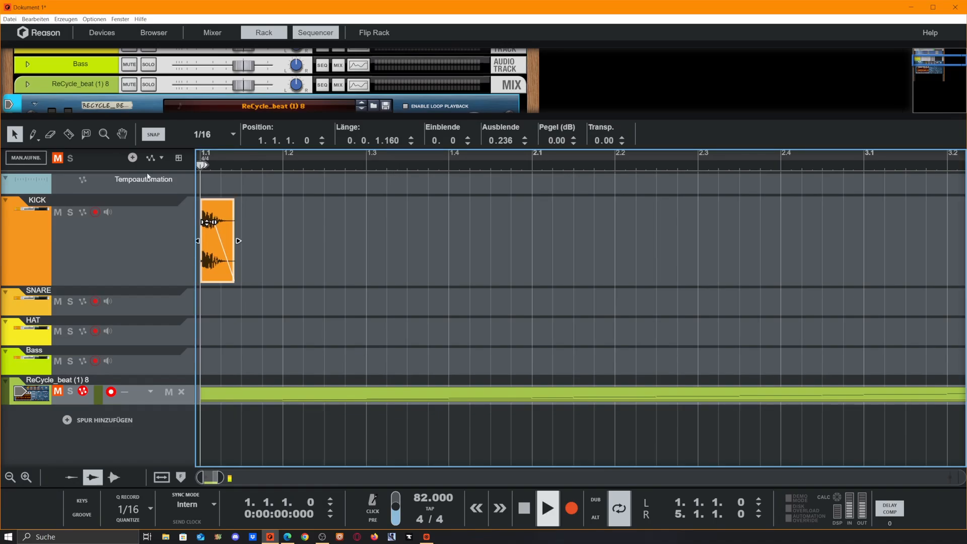
{"action": "key", "text": "space"}
- Place the soloed snare clip at 1.3.1.0 and trim it to a length of 0.0.2.0 with a fade-out of 1.0
{"action": "left_click_drag", "start_coordinate": [214, 478], "coordinate": [257, 477]}
{"action": "left_click_drag", "start_coordinate": [618, 307], "coordinate": [295, 311]}
{"action": "left_click_drag", "start_coordinate": [296, 310], "coordinate": [259, 309]}
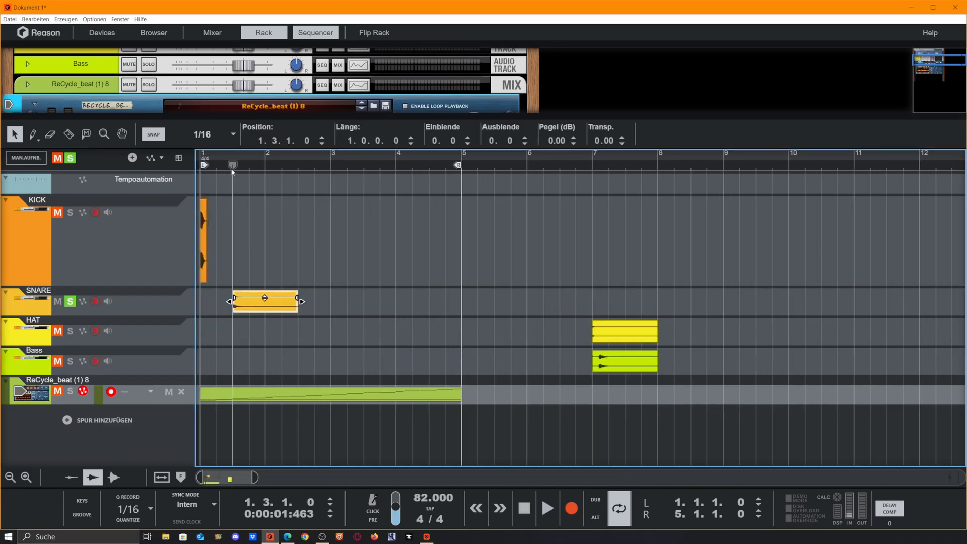
{"action": "key", "text": "space"}
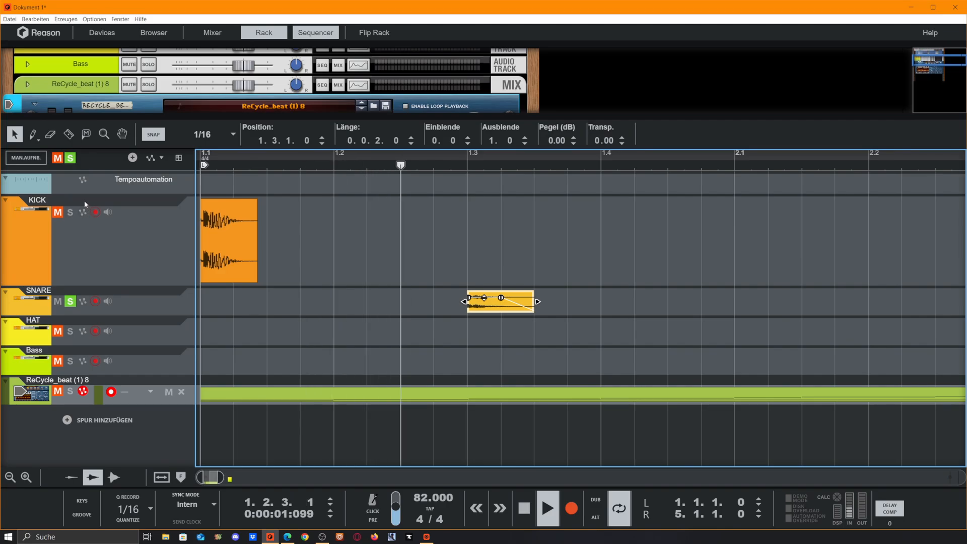
- Open the kick clip in the audio editor, split it at the first transient, 1.1.1.20, and delete the piece before it
{"action": "double_click", "coordinate": [230, 236]}
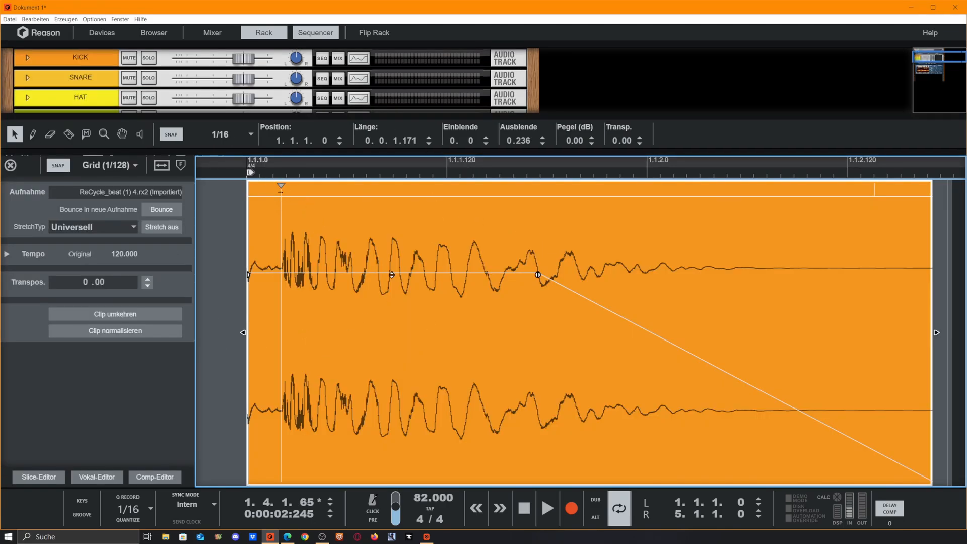
{"action": "left_click", "coordinate": [68, 134]}
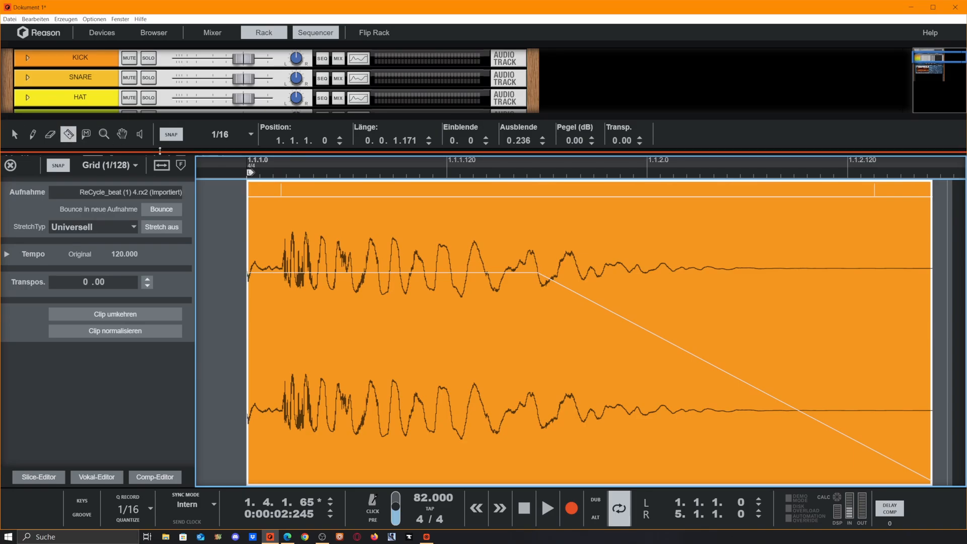
{"action": "left_click", "coordinate": [281, 297]}
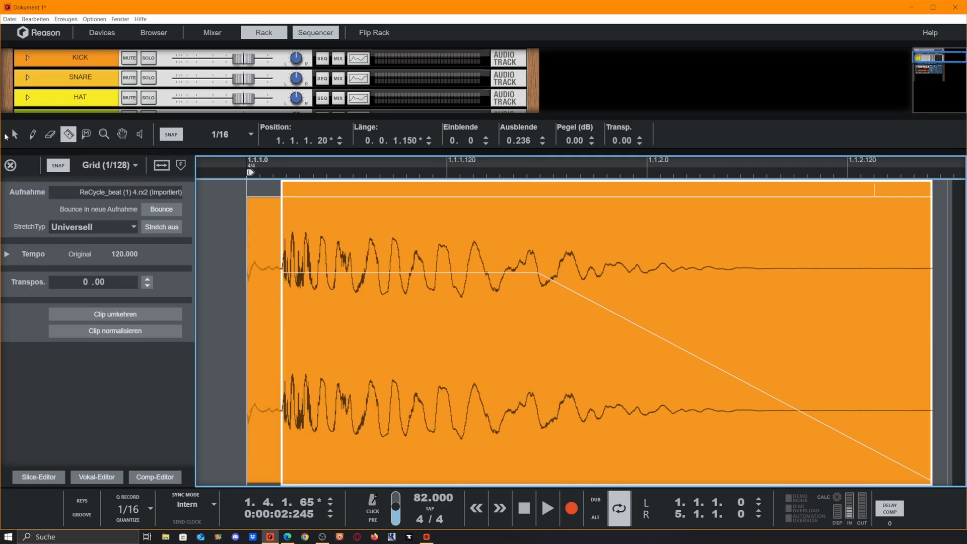
{"action": "left_click", "coordinate": [14, 135]}
{"action": "left_click", "coordinate": [254, 240]}
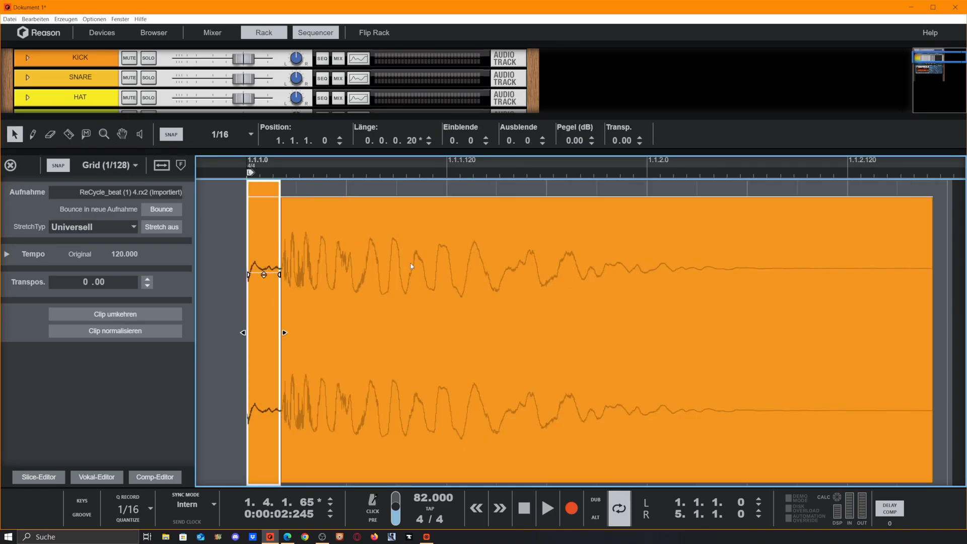
{"action": "key", "text": "Delete"}
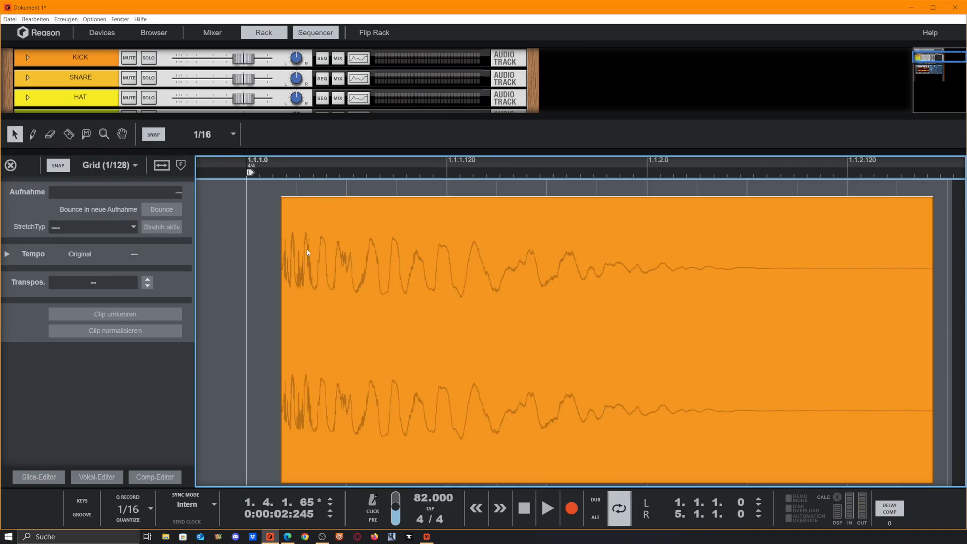
- Return to the arrangement, move the kick clip to 1.1.1.0 and inspect the start of its waveform
{"action": "left_click", "coordinate": [9, 166]}
{"action": "left_click_drag", "start_coordinate": [242, 254], "coordinate": [190, 255]}
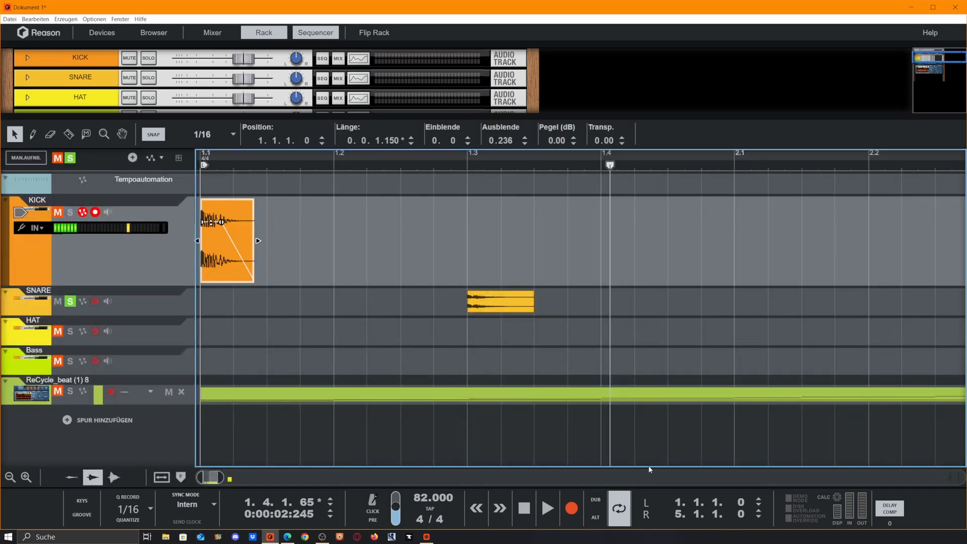
{"action": "left_click_drag", "start_coordinate": [220, 478], "coordinate": [204, 477]}
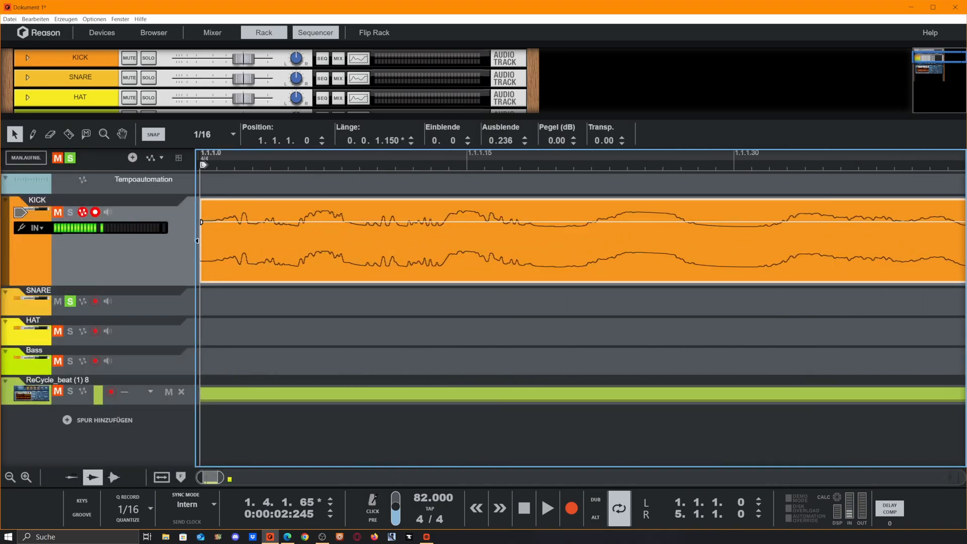
- Move the snare clip to 1.2.1.0 and audition it together with the kick, with solo off
{"action": "double_click", "coordinate": [448, 142]}
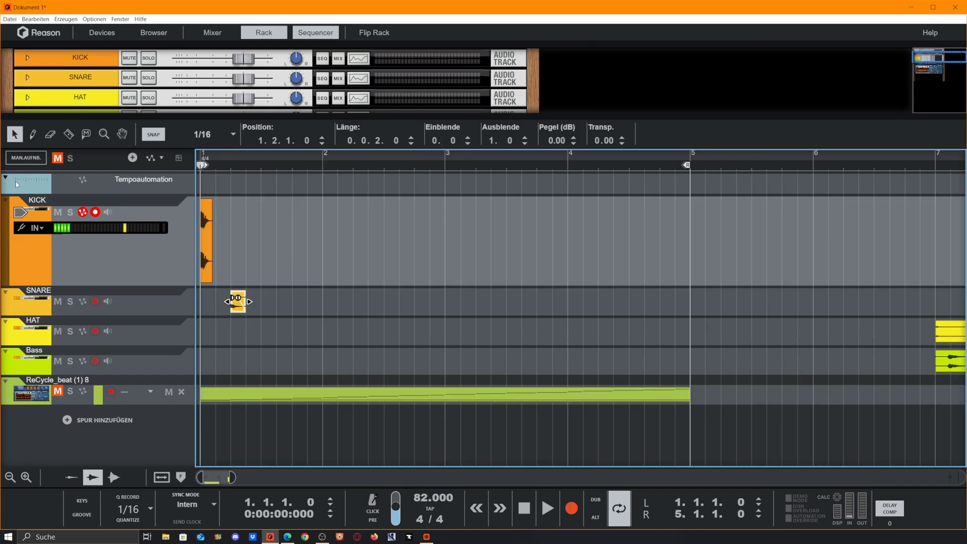
{"action": "key", "text": "space"}
{"action": "key", "text": "space"}
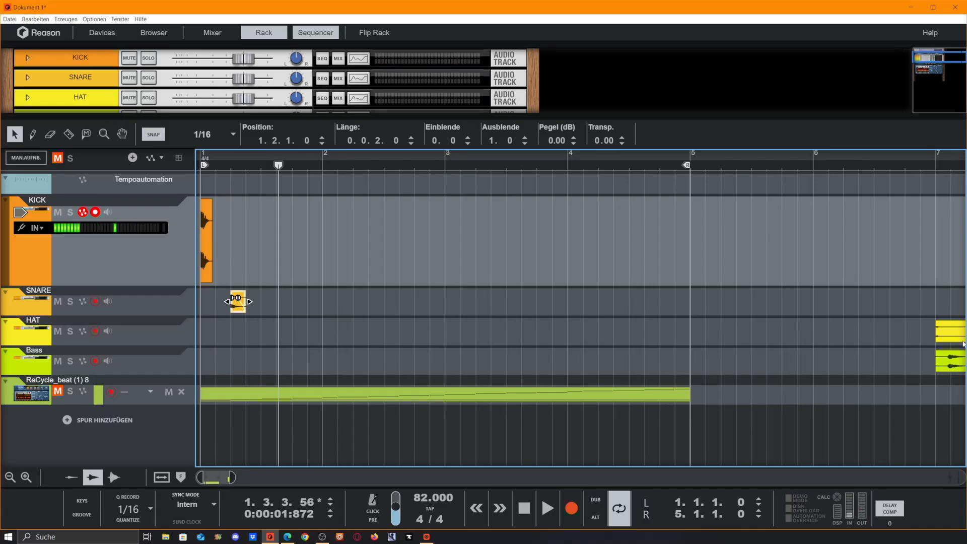
- Place the hat clip at 1.3.1.0 with its track soloed, and trim it to a length of 0.0.2.0
{"action": "left_click_drag", "start_coordinate": [948, 331], "coordinate": [281, 332]}
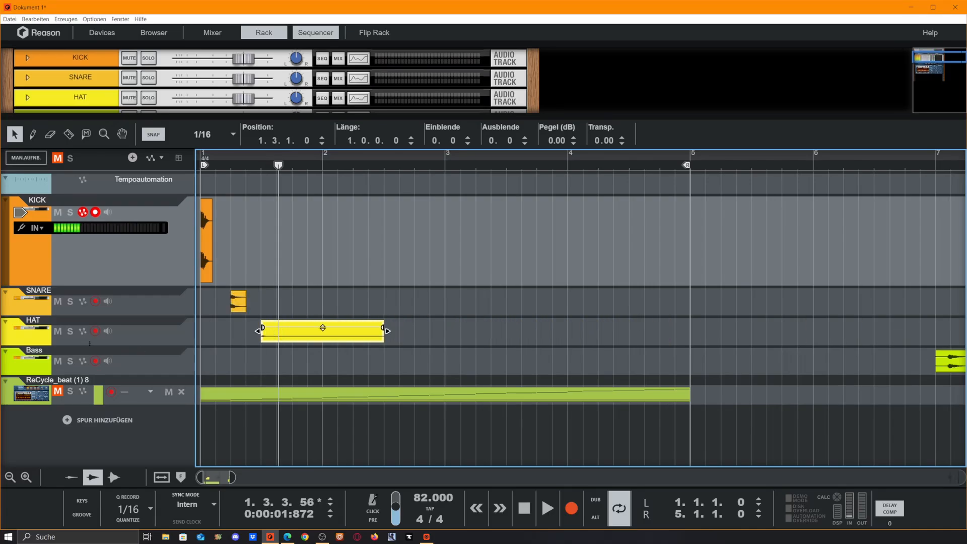
{"action": "left_click", "coordinate": [69, 331]}
{"action": "left_click_drag", "start_coordinate": [385, 331], "coordinate": [276, 333]}
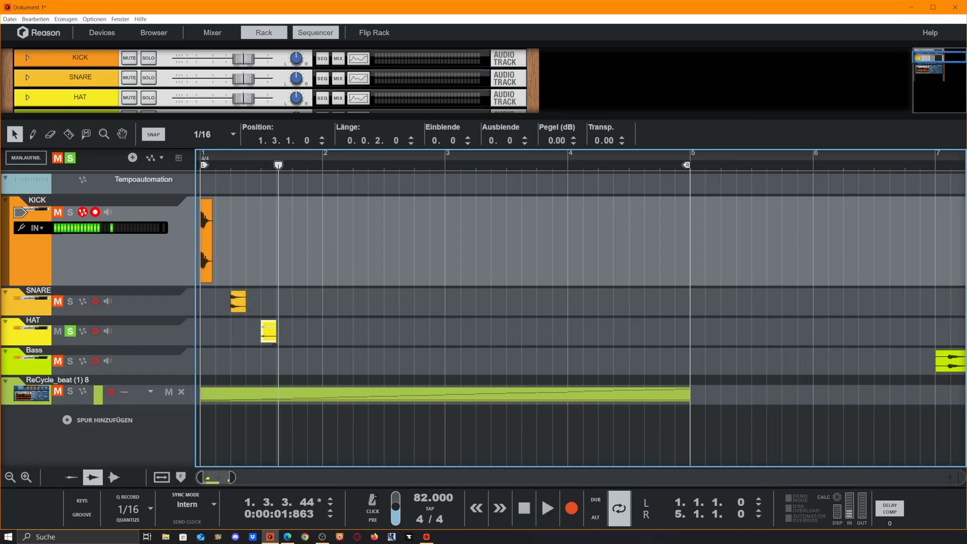
- Split the hat clip at its first transient, 1.3.1.24, delete the piece before it and move the remaining clip to 1.3.1.0
{"action": "double_click", "coordinate": [266, 336]}
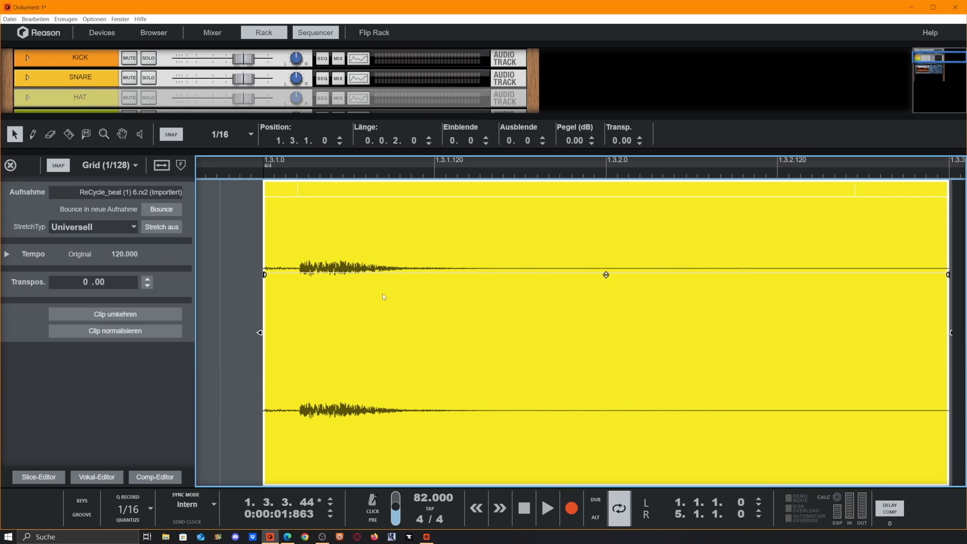
{"action": "left_click", "coordinate": [67, 135]}
{"action": "left_click", "coordinate": [298, 191]}
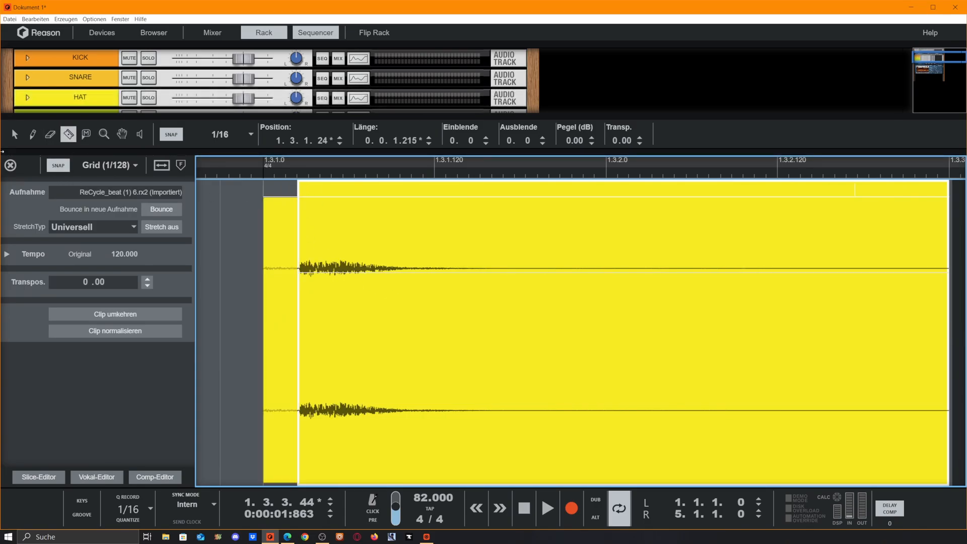
{"action": "left_click", "coordinate": [11, 166]}
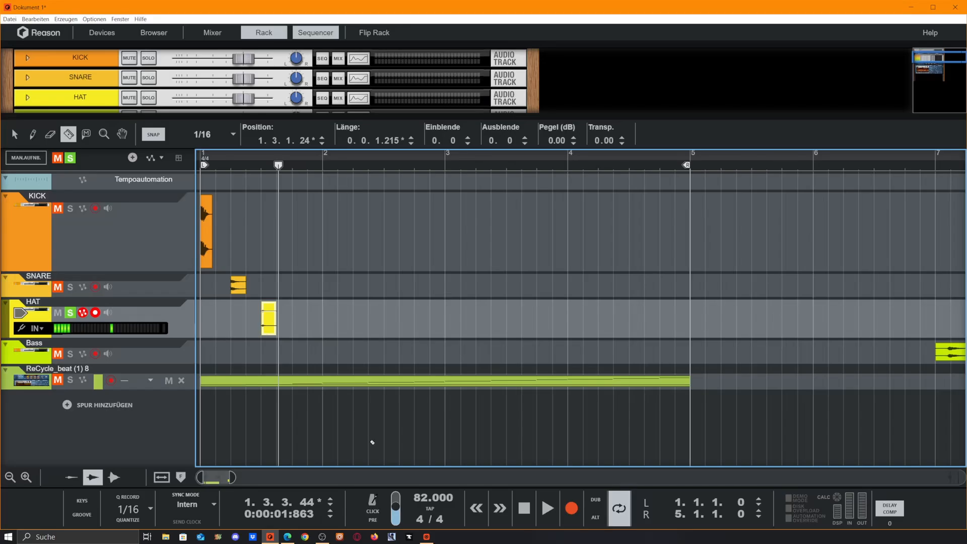
{"action": "key", "text": "z"}
{"action": "key", "text": "q"}
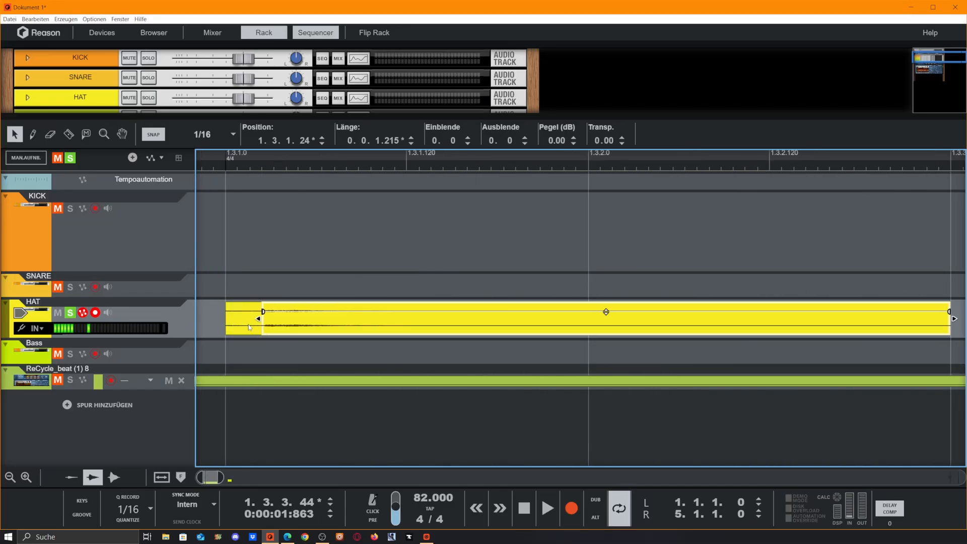
{"action": "left_click", "coordinate": [253, 327]}
{"action": "key", "text": "z"}
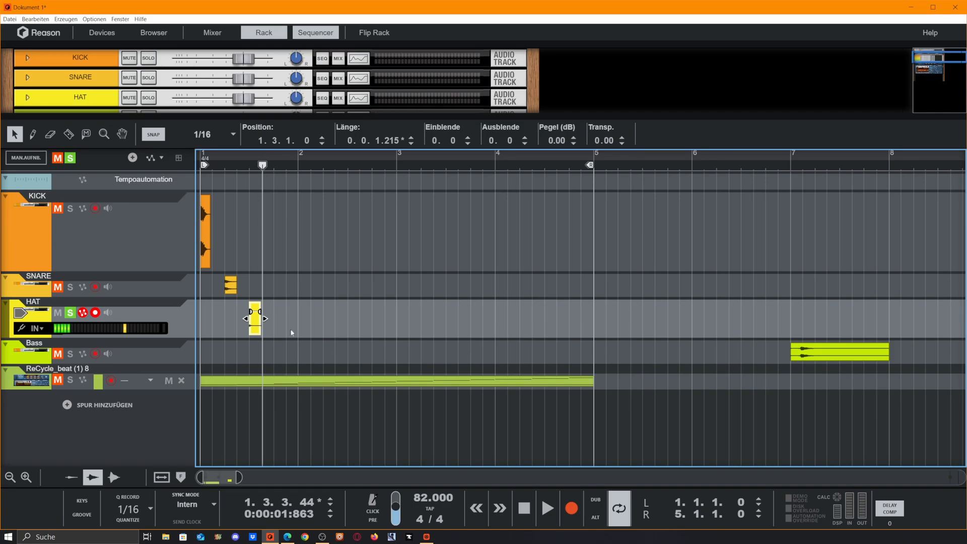
- Audition the snare clip with its track soloed and inspect its waveform in the audio editor, then return to the arrangement
{"action": "double_click", "coordinate": [230, 285]}
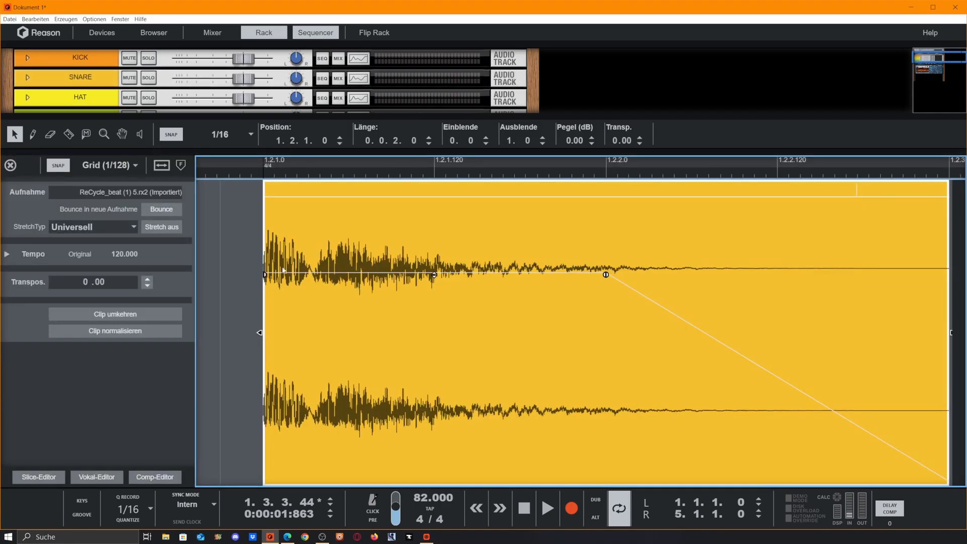
{"action": "left_click", "coordinate": [305, 174]}
{"action": "key", "text": "space"}
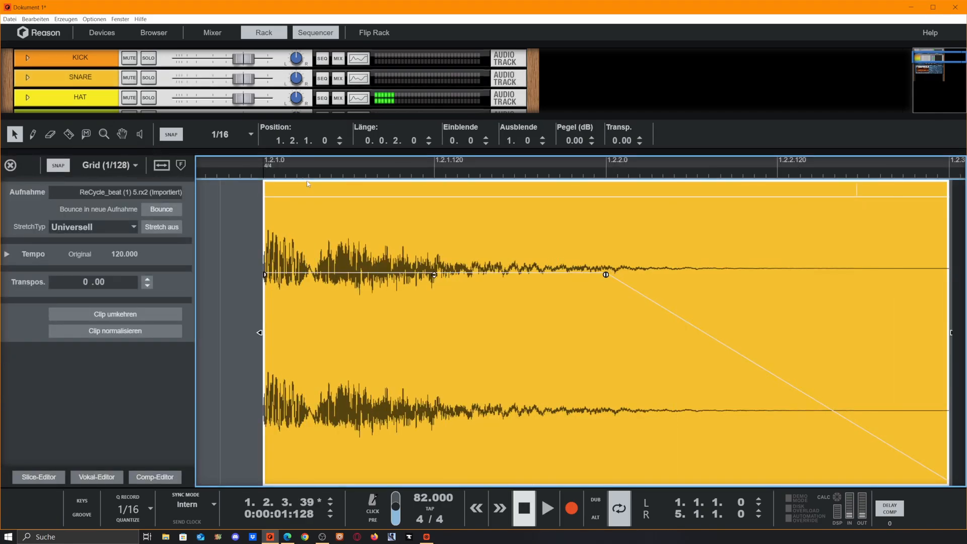
{"action": "key", "text": "space"}
{"action": "left_click", "coordinate": [10, 165]}
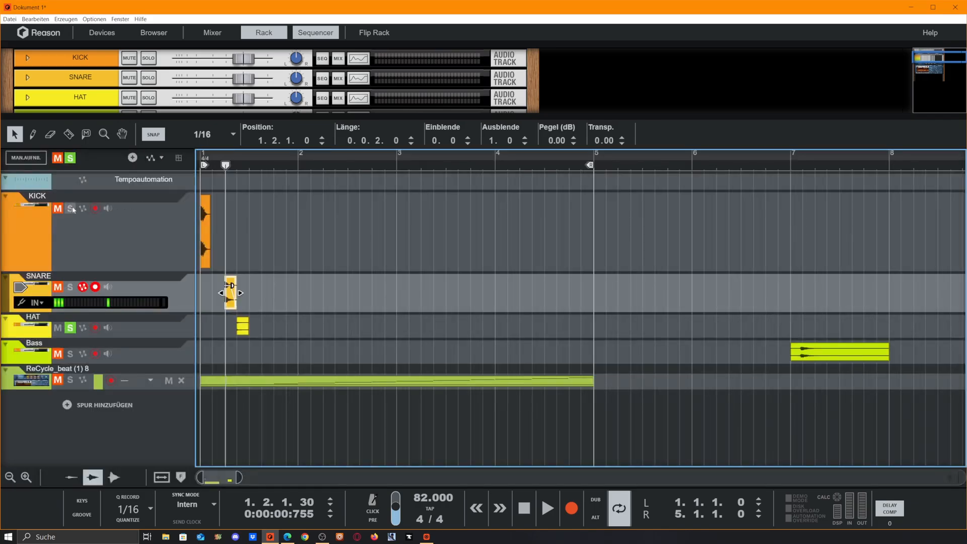
{"action": "key", "text": "space"}
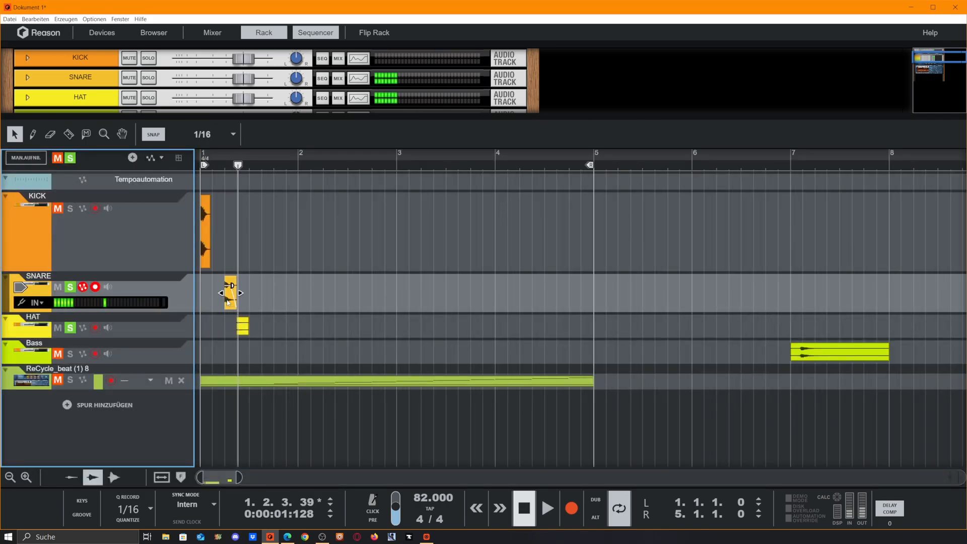
{"action": "key", "text": "space"}
{"action": "double_click", "coordinate": [228, 303]}
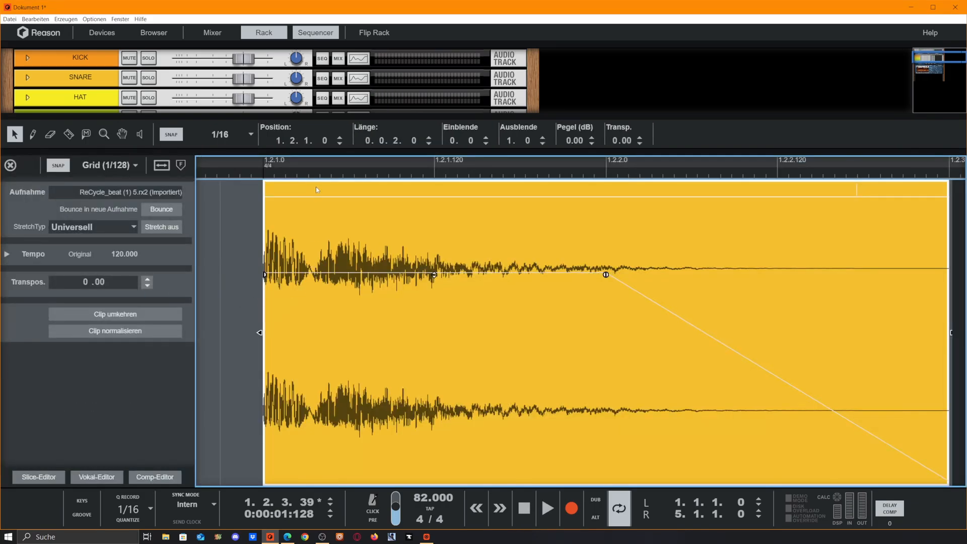
{"action": "left_click", "coordinate": [11, 166]}
- During playback, copy the snare to beats 2 and 4 through bar 4 and the kick to the starts of bars 3 and 4
{"action": "key", "text": "space"}
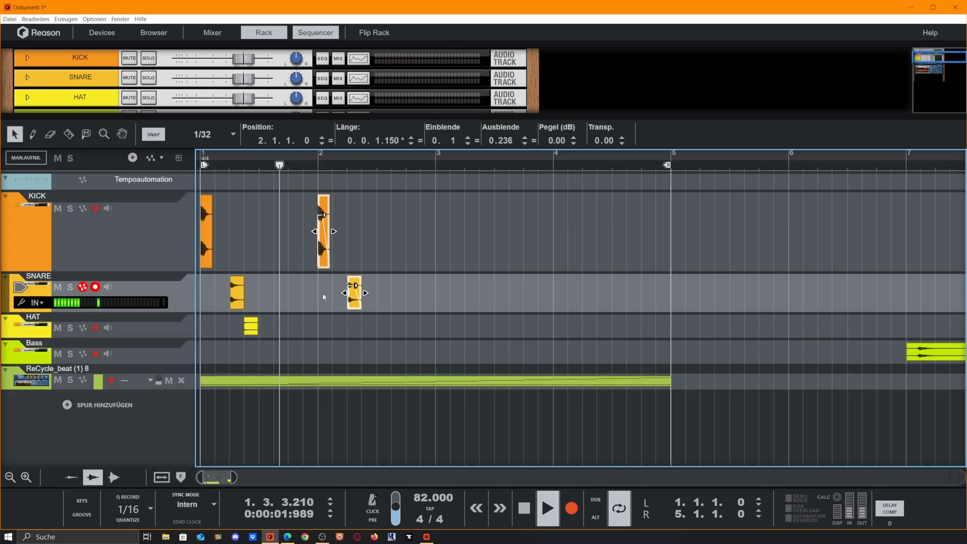
{"action": "left_click_drag", "start_coordinate": [237, 298], "coordinate": [470, 308]}
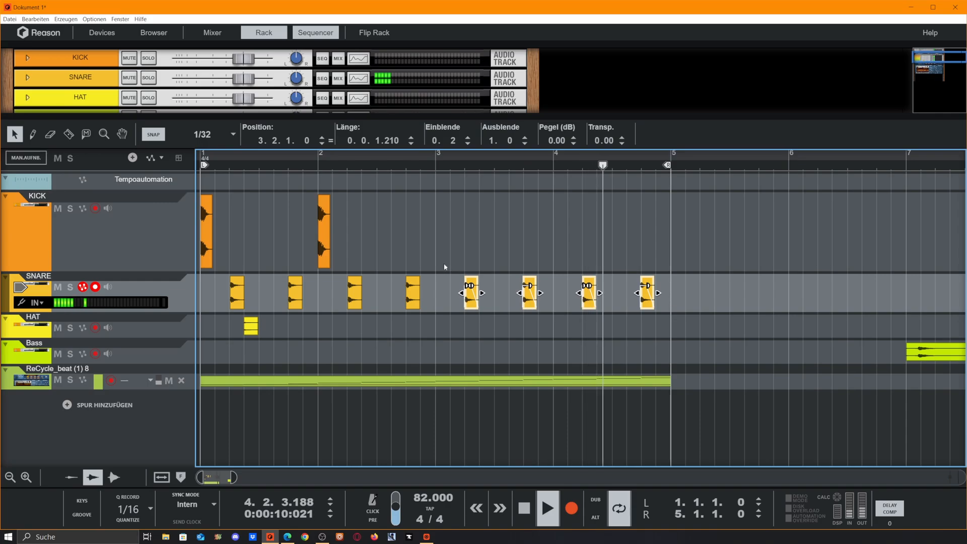
{"action": "left_click_drag", "start_coordinate": [400, 224], "coordinate": [444, 254]}
{"action": "left_click", "coordinate": [475, 253]}
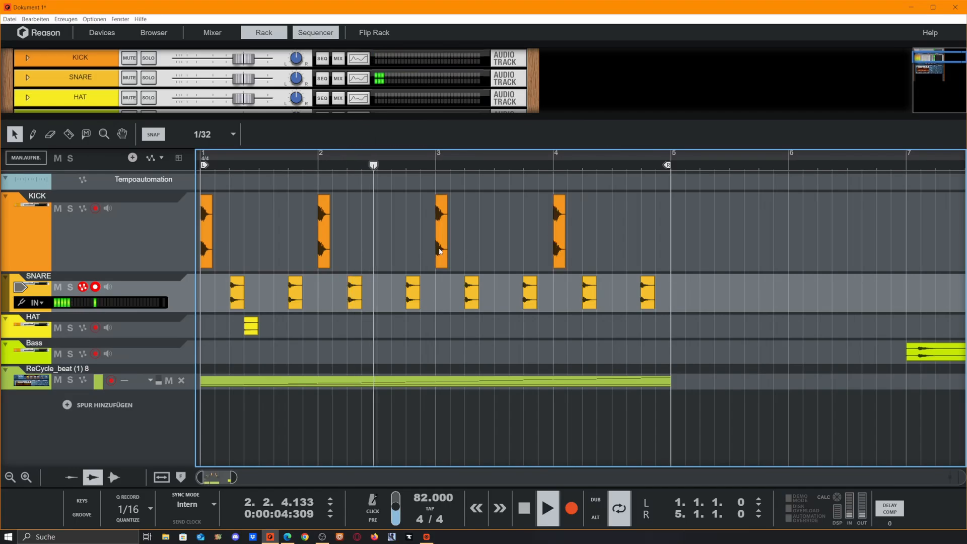
- Place additional kick copies at 1.3.3.0, 2.3.3.0, 3.3.3.0 and 4.3.3.0, and mute the ReCycle_beat loop track
{"action": "left_click_drag", "start_coordinate": [438, 250], "coordinate": [632, 261]}
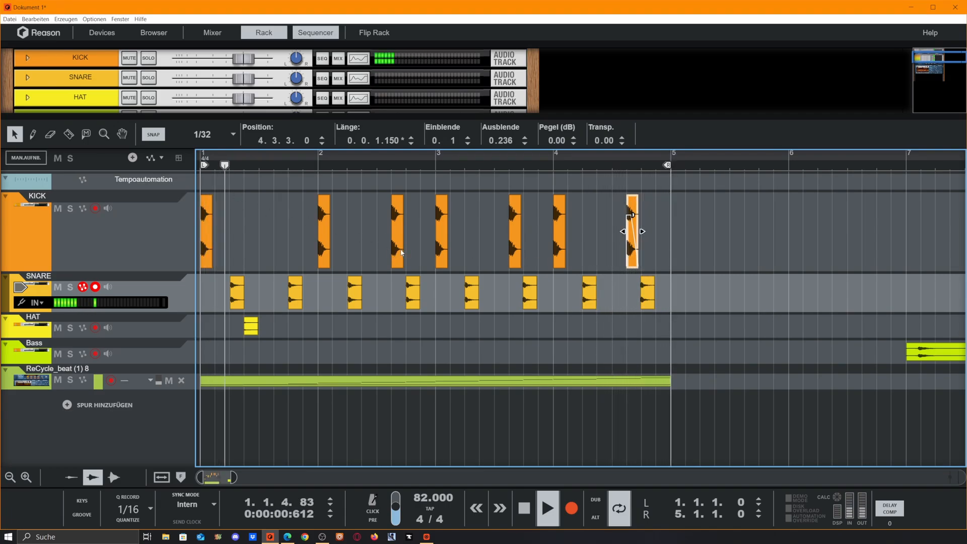
{"action": "left_click_drag", "start_coordinate": [393, 254], "coordinate": [285, 256]}
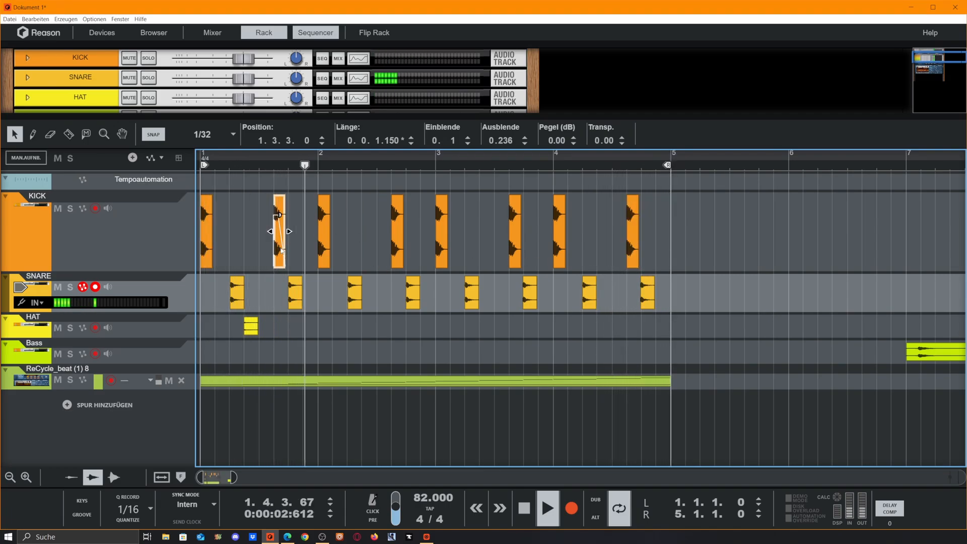
{"action": "key", "text": "KP_1"}
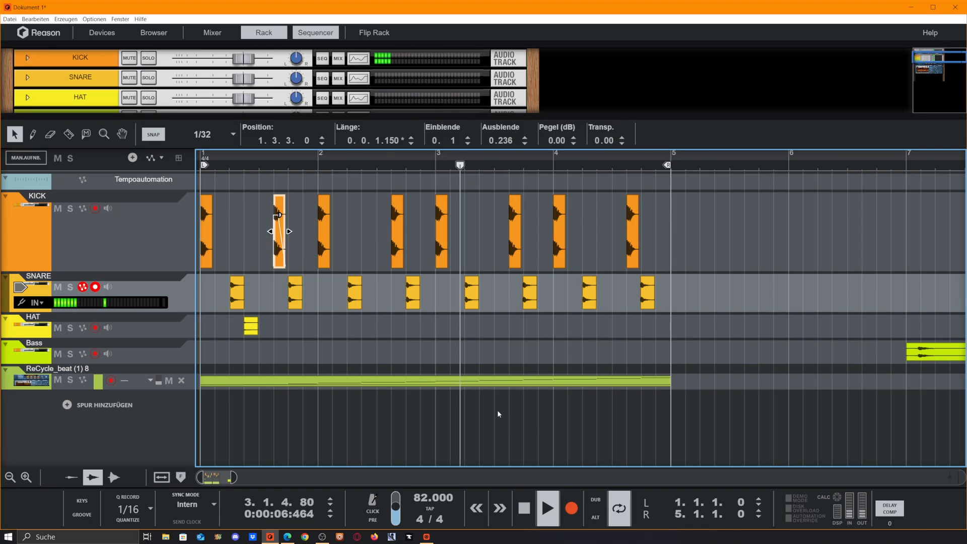
{"action": "left_click", "coordinate": [58, 380]}
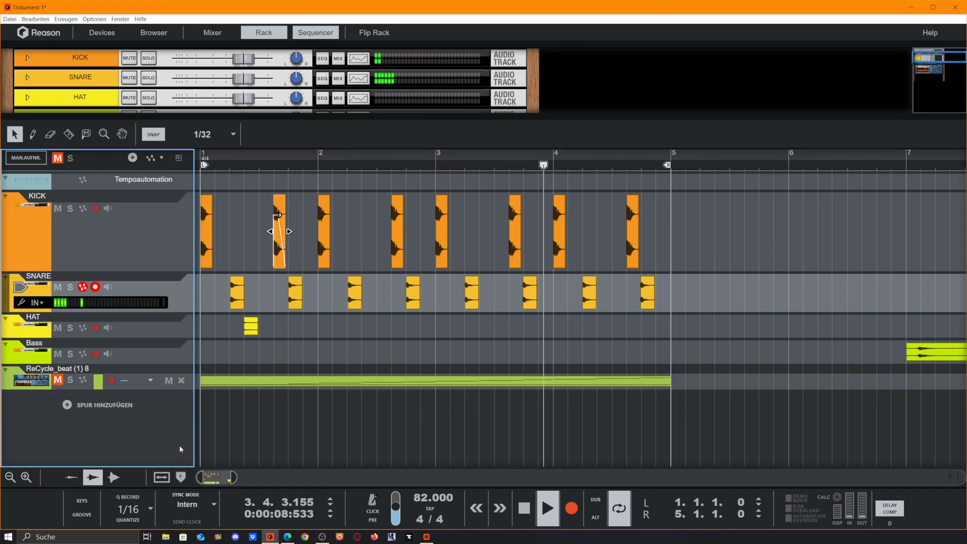
- Stop playback and copy the hat to the offbeat eighths of bar 1, repeating that pattern through bar 4
{"action": "key", "text": "space"}
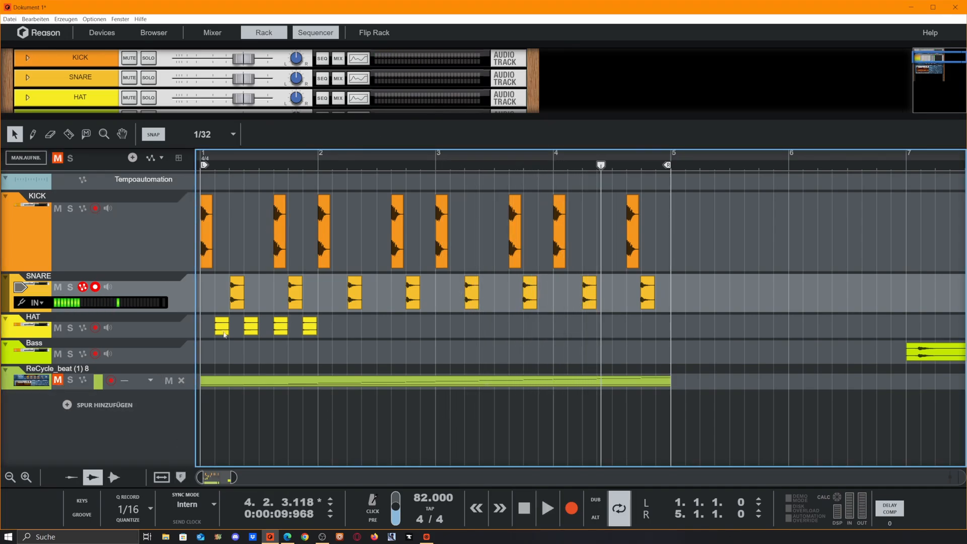
{"action": "left_click_drag", "start_coordinate": [345, 329], "coordinate": [223, 333]}
{"action": "left_click_drag", "start_coordinate": [221, 335], "coordinate": [572, 341]}
- Play the four-bar kick, snare and hat beat from the song start, with the loop track muted
{"action": "left_click", "coordinate": [273, 381]}
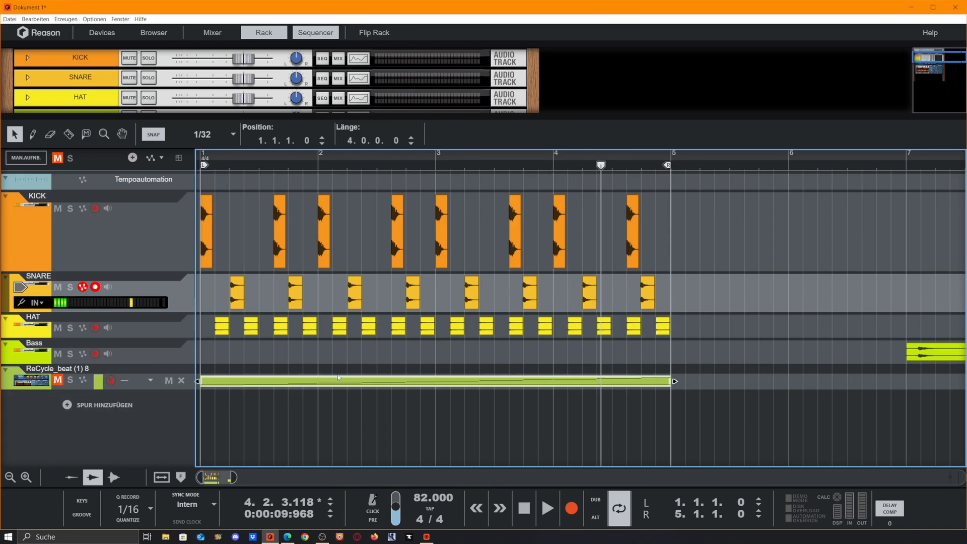
{"action": "left_click", "coordinate": [391, 365]}
{"action": "left_click", "coordinate": [202, 163]}
{"action": "key", "text": "space"}
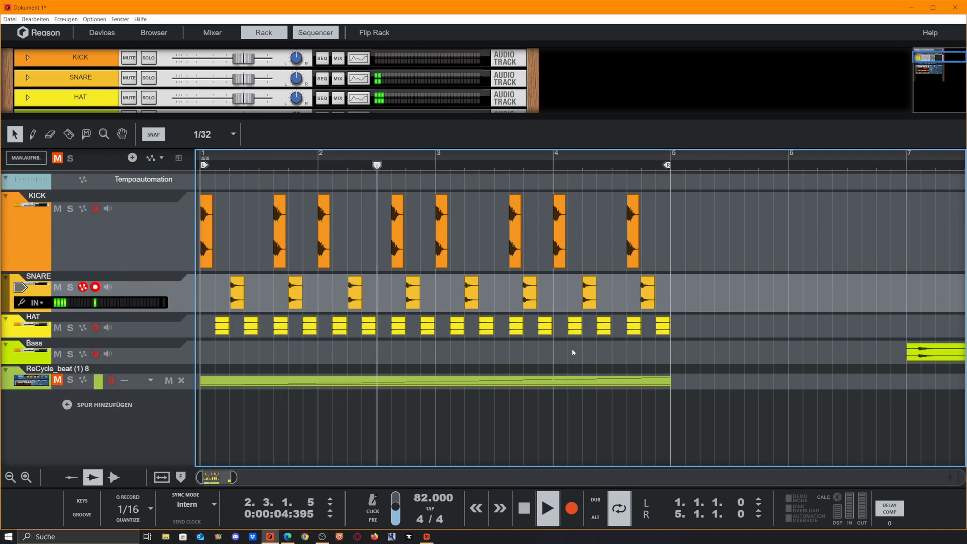
{"action": "key", "text": "space"}
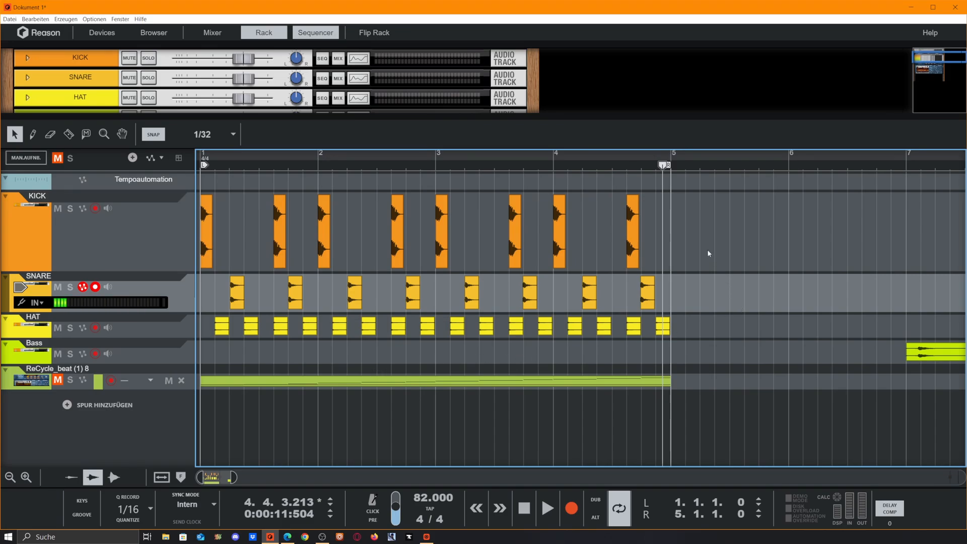
{"action": "left_click_drag", "start_coordinate": [707, 249], "coordinate": [151, 333]}
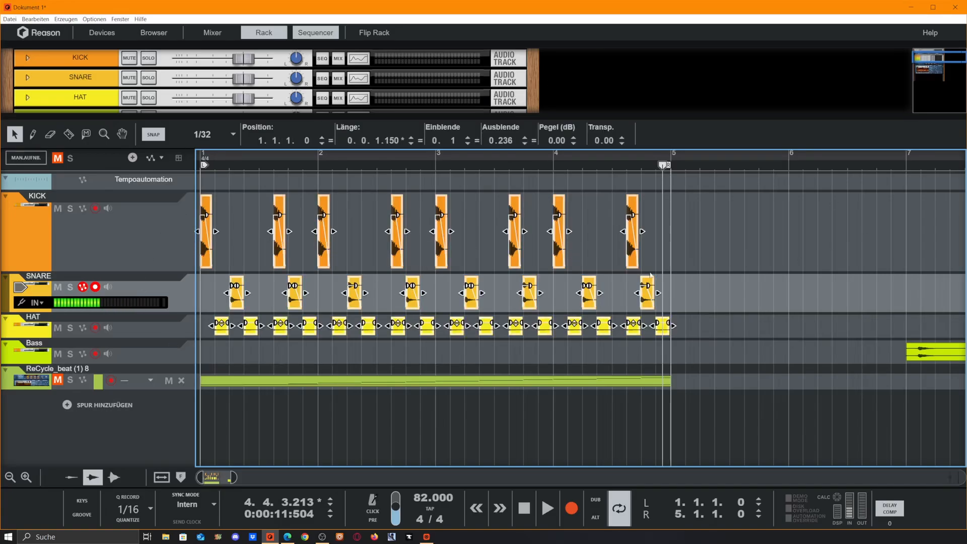
{"action": "left_click", "coordinate": [409, 224]}
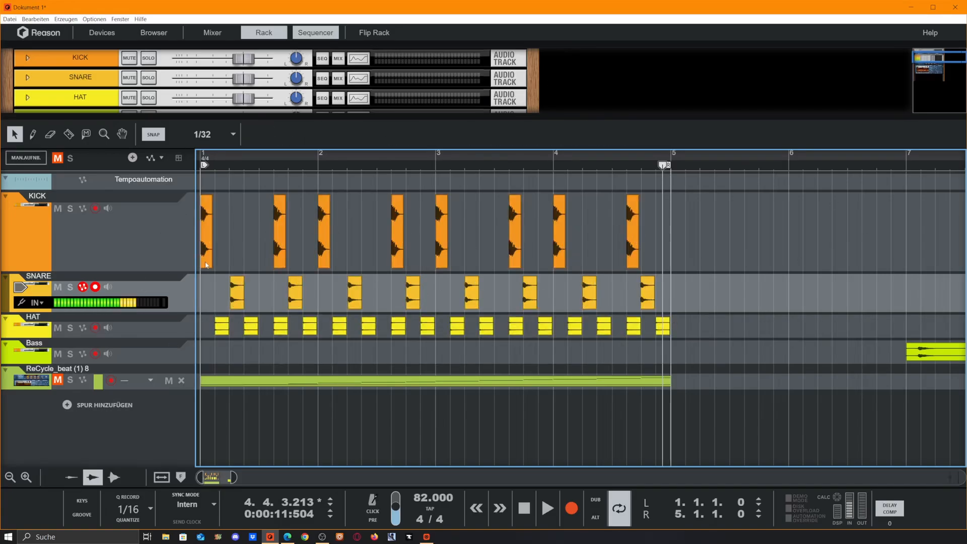
{"action": "left_click_drag", "start_coordinate": [669, 224], "coordinate": [199, 228]}
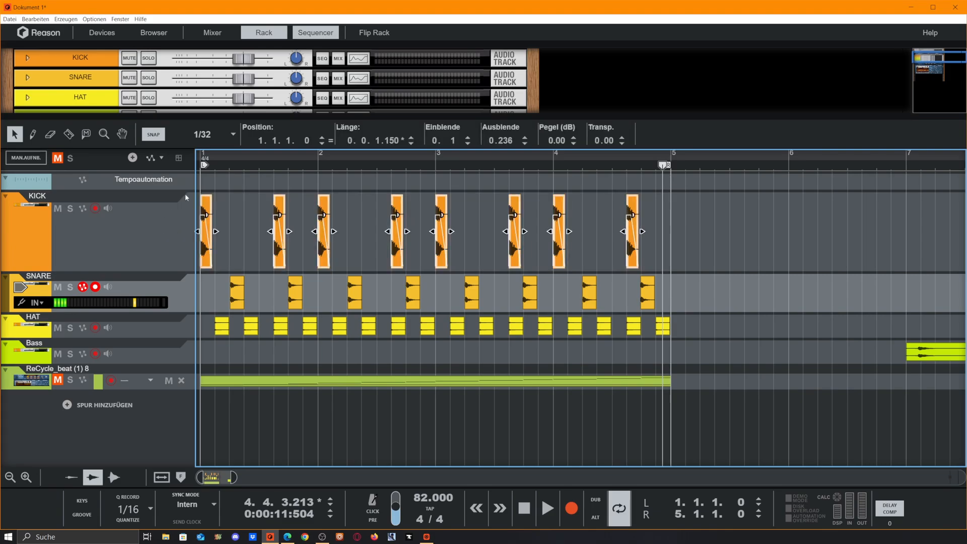
{"action": "left_click", "coordinate": [226, 230]}
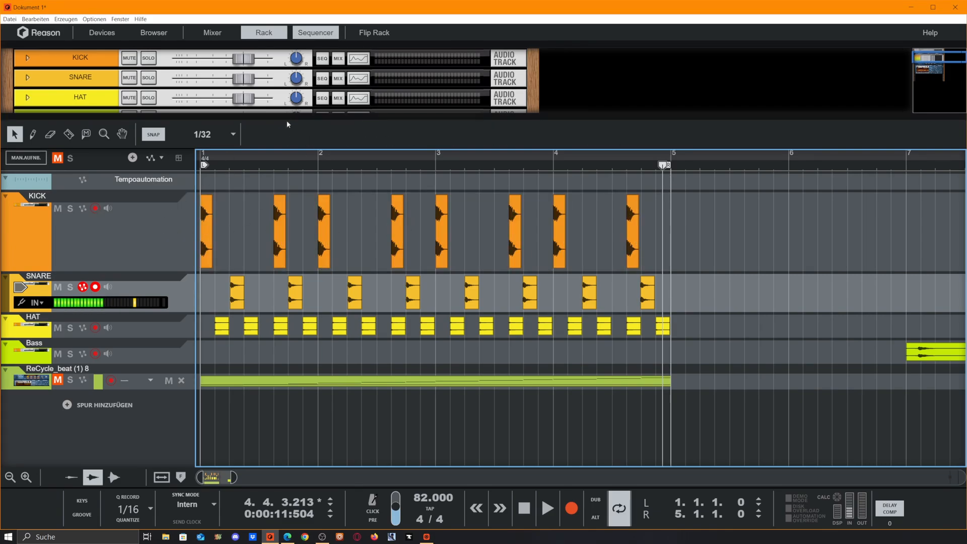
- Enlarge the rack area and add a Kong Drum Designer from the instruments below the loop player
{"action": "left_click_drag", "start_coordinate": [287, 121], "coordinate": [287, 325]}
{"action": "left_click", "coordinate": [102, 32]}
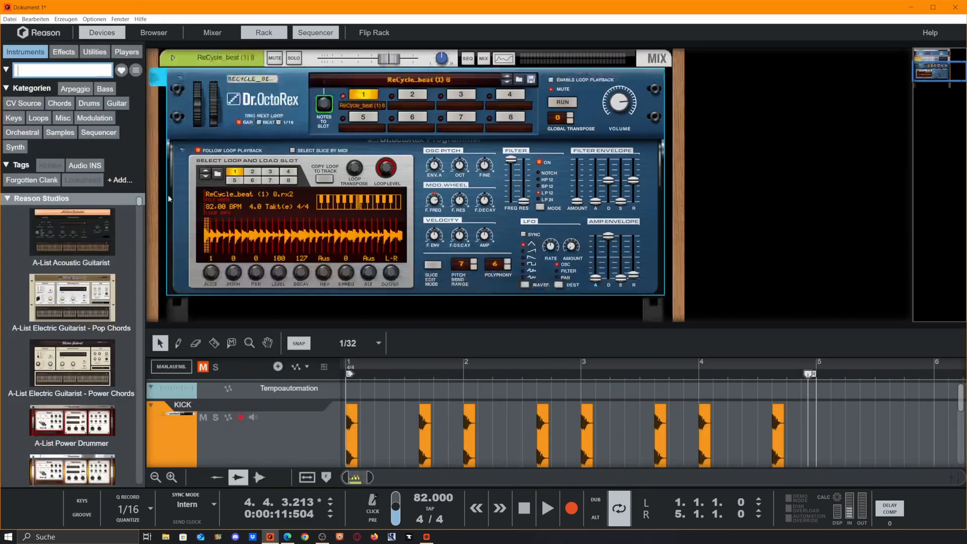
{"action": "scroll", "coordinate": [169, 199], "scroll_direction": "down", "scroll_amount": 1}
{"action": "scroll", "coordinate": [74, 302], "scroll_direction": "down", "scroll_amount": 15}
{"action": "left_click_drag", "start_coordinate": [74, 274], "coordinate": [311, 248]}
{"action": "scroll", "coordinate": [311, 248], "scroll_direction": "down", "scroll_amount": 4}
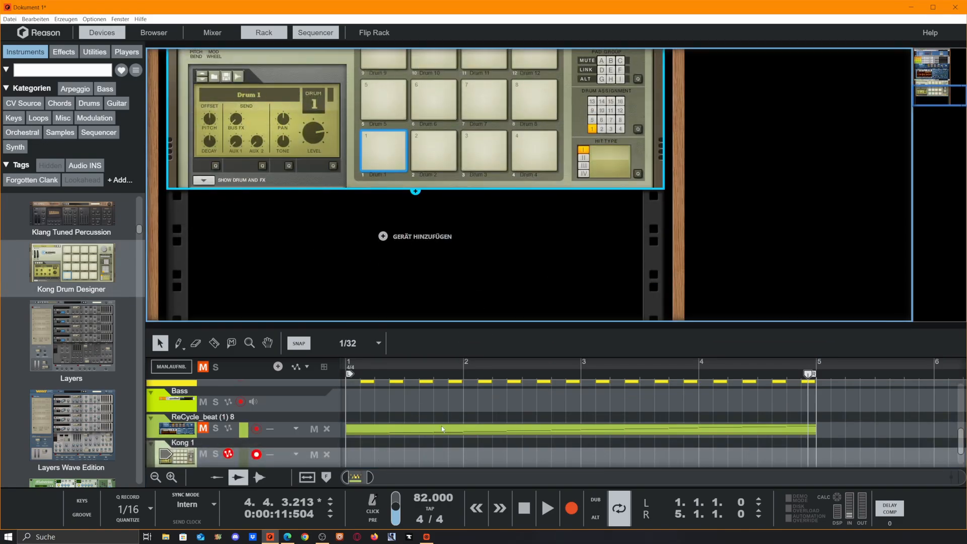
- Bounce the first kick clip in bar 1 to a new sample
{"action": "scroll", "coordinate": [442, 429], "scroll_direction": "up", "scroll_amount": 5}
{"action": "right_click", "coordinate": [351, 441]}
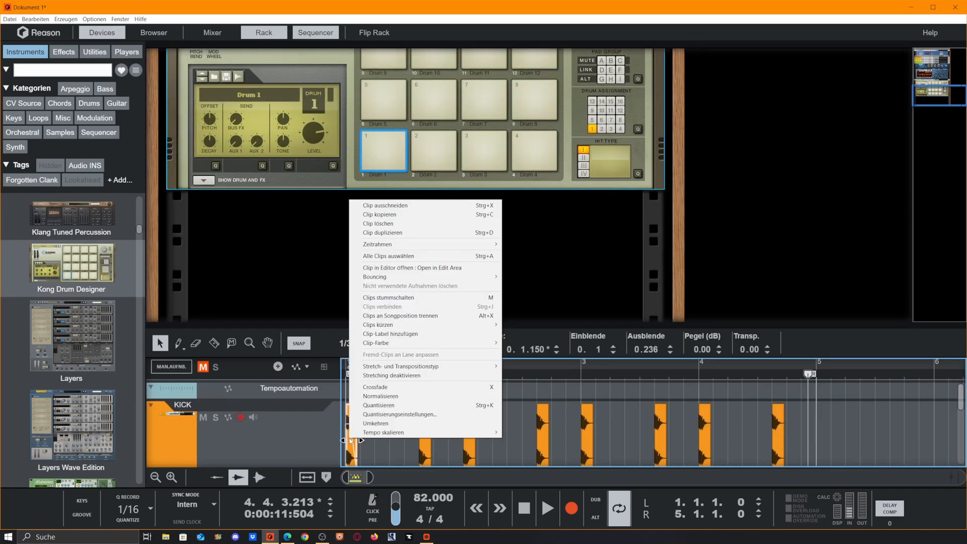
{"action": "mouse_move", "coordinate": [428, 277]}
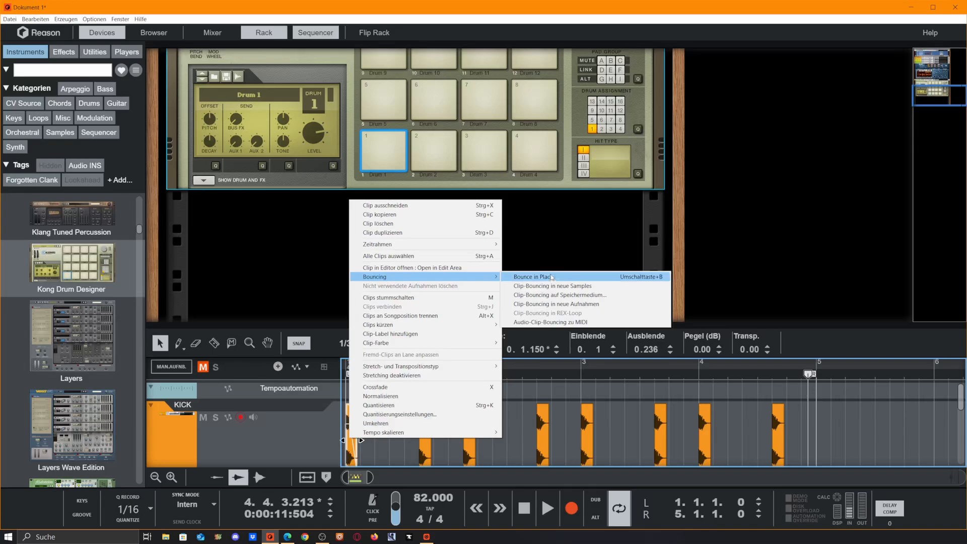
{"action": "left_click", "coordinate": [578, 287]}
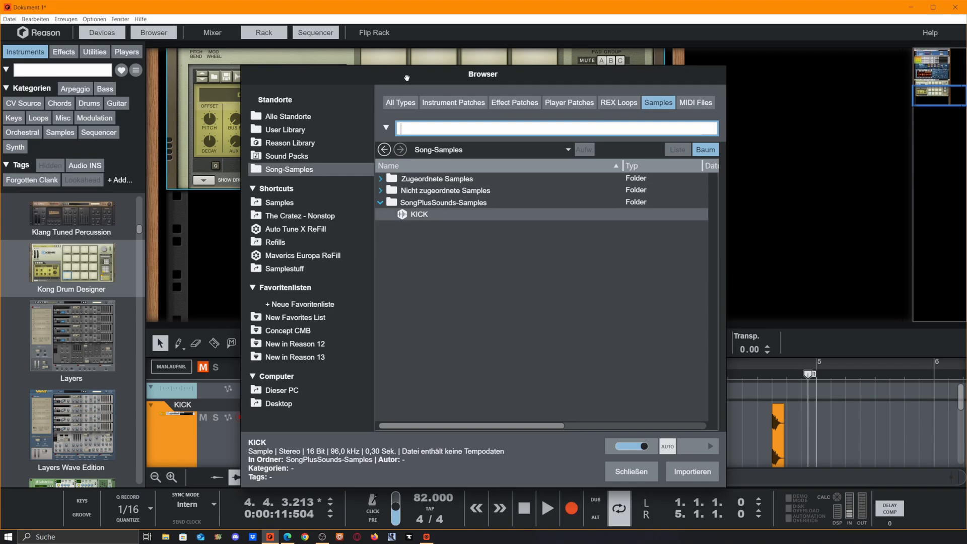
- Load the bounced KICK sample from the song samples onto Kong's pad 1 and close the browser
{"action": "left_click_drag", "start_coordinate": [416, 75], "coordinate": [656, 90]}
{"action": "left_click_drag", "start_coordinate": [640, 231], "coordinate": [384, 158]}
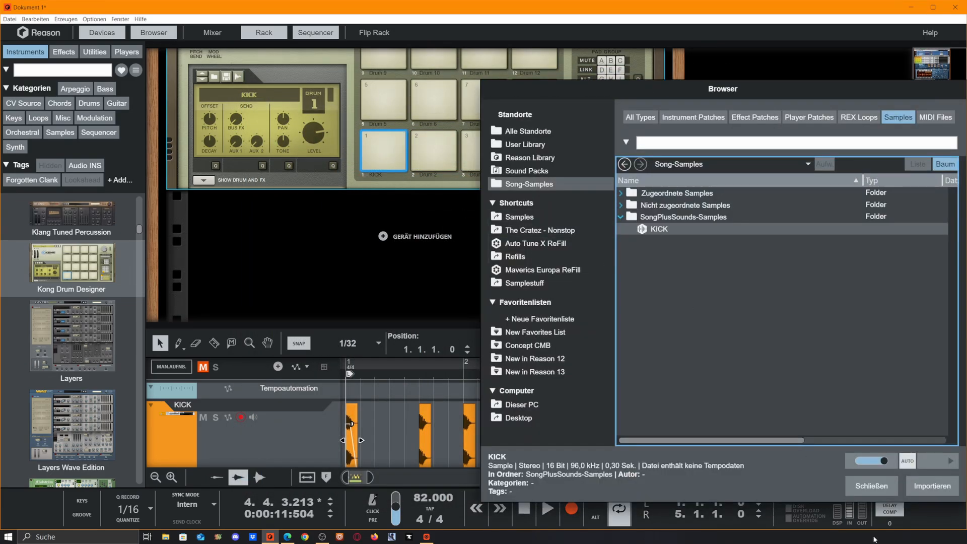
{"action": "left_click", "coordinate": [383, 157]}
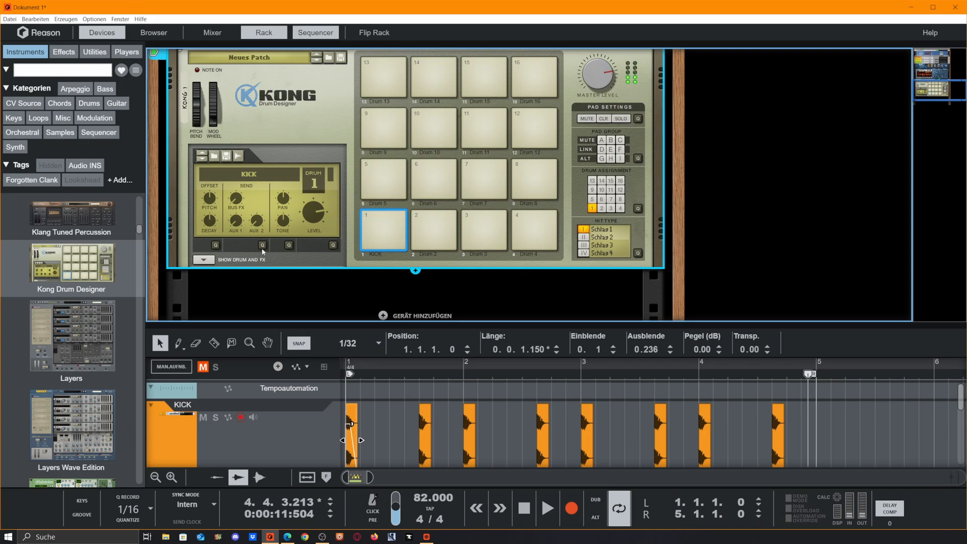
- Show Kong's drum and FX section with the NN-Nano sampler and audition the kick on pad 1
{"action": "scroll", "coordinate": [262, 250], "scroll_direction": "down", "scroll_amount": 2}
{"action": "left_click", "coordinate": [204, 179]}
{"action": "scroll", "coordinate": [297, 262], "scroll_direction": "down", "scroll_amount": 1}
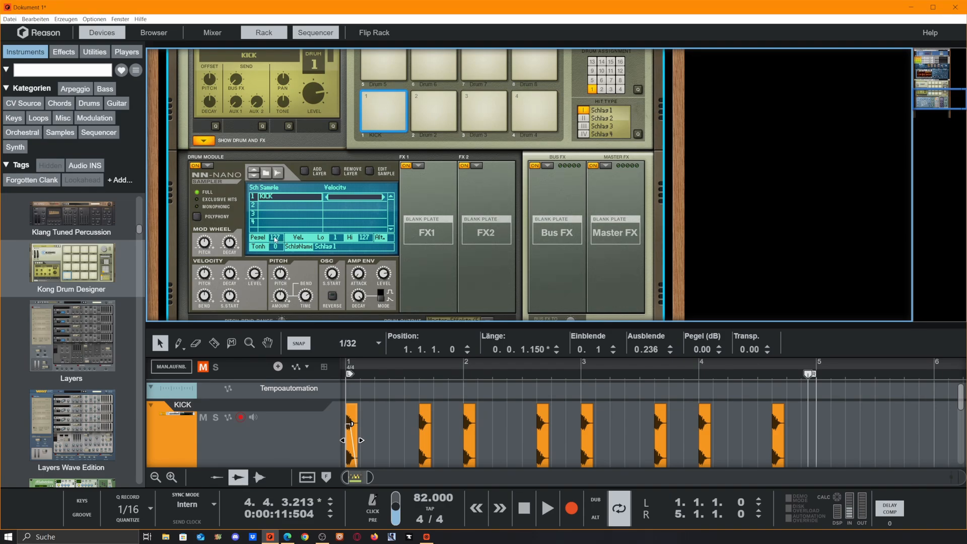
{"action": "left_click", "coordinate": [385, 95]}
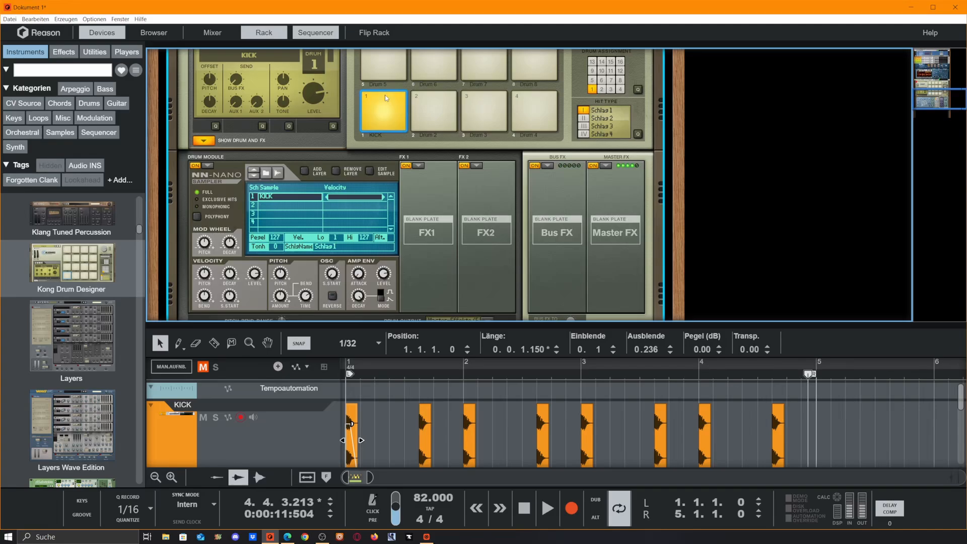
- Bounce the first snare clip in bar 1 to a new sample and load it onto Kong's pad 2
{"action": "scroll", "coordinate": [380, 414], "scroll_direction": "down", "scroll_amount": 2}
{"action": "right_click", "coordinate": [379, 414]}
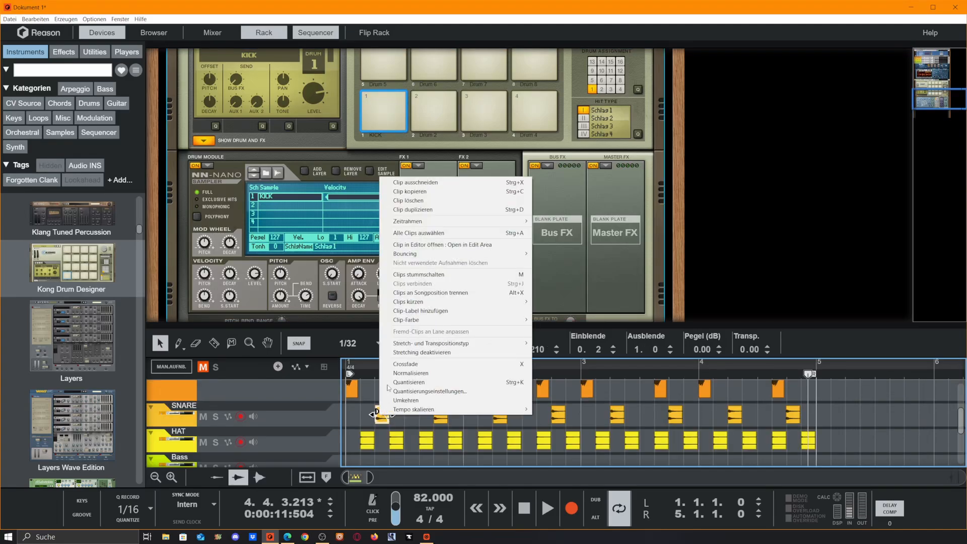
{"action": "mouse_move", "coordinate": [508, 255]}
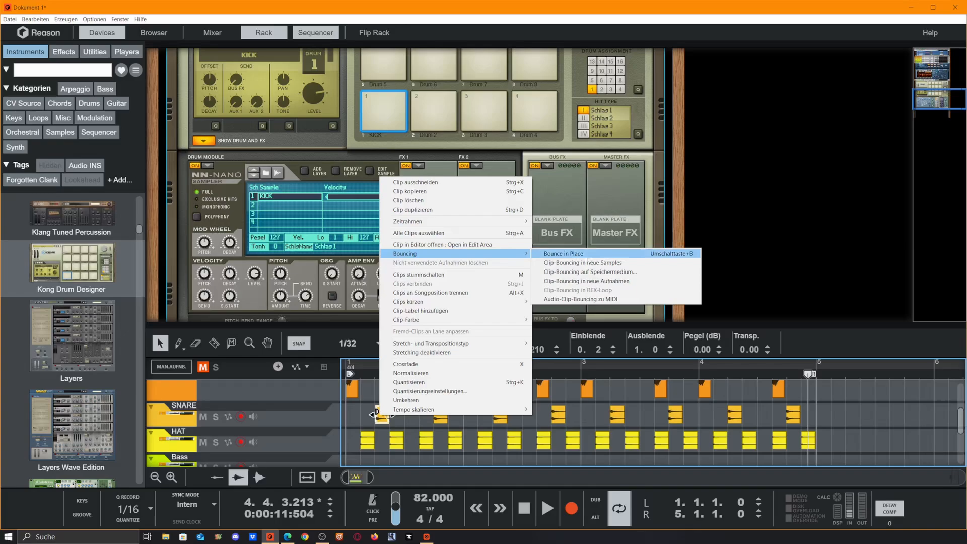
{"action": "left_click", "coordinate": [592, 263]}
{"action": "left_click_drag", "start_coordinate": [663, 241], "coordinate": [450, 120]}
{"action": "left_click", "coordinate": [932, 486]}
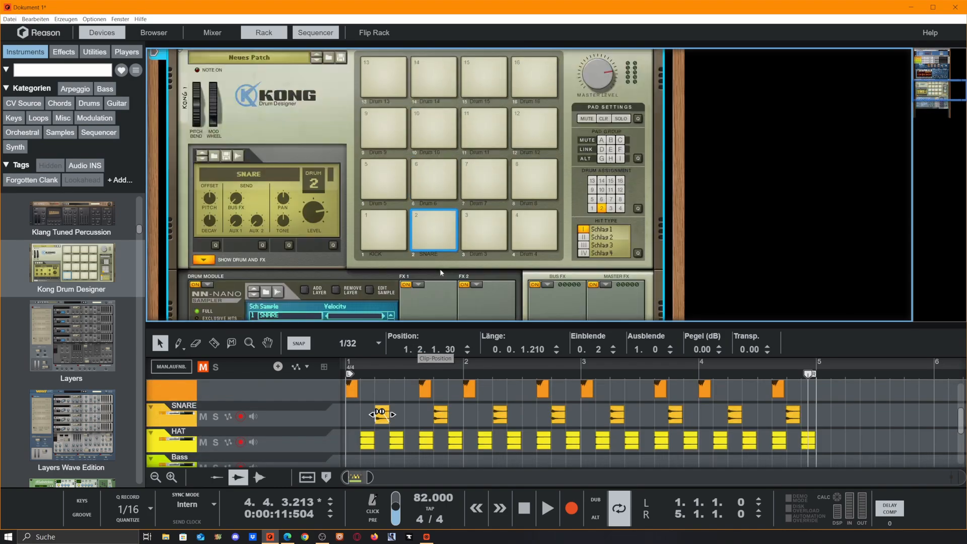
- Bounce the first hat clip in bar 1 to a new sample and load it onto Kong's pad 3
{"action": "scroll", "coordinate": [440, 273], "scroll_direction": "down", "scroll_amount": 2}
{"action": "left_click", "coordinate": [362, 443]}
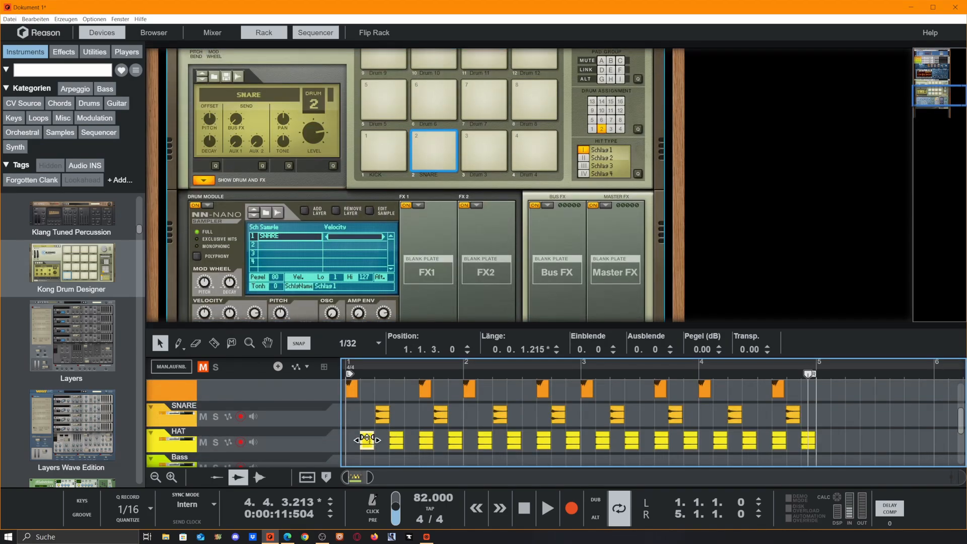
{"action": "right_click", "coordinate": [368, 446]}
{"action": "mouse_move", "coordinate": [498, 286]}
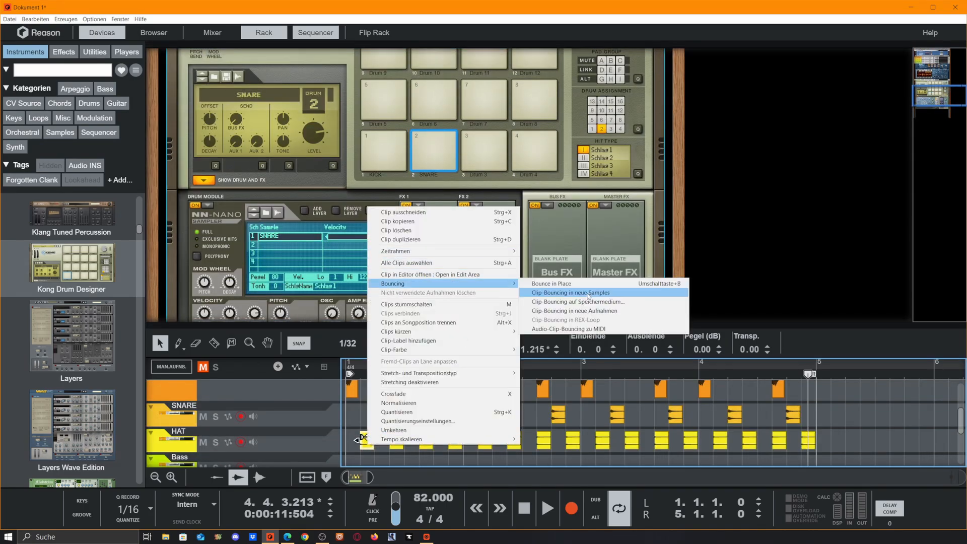
{"action": "left_click", "coordinate": [588, 293]}
{"action": "left_click_drag", "start_coordinate": [660, 230], "coordinate": [616, 225]}
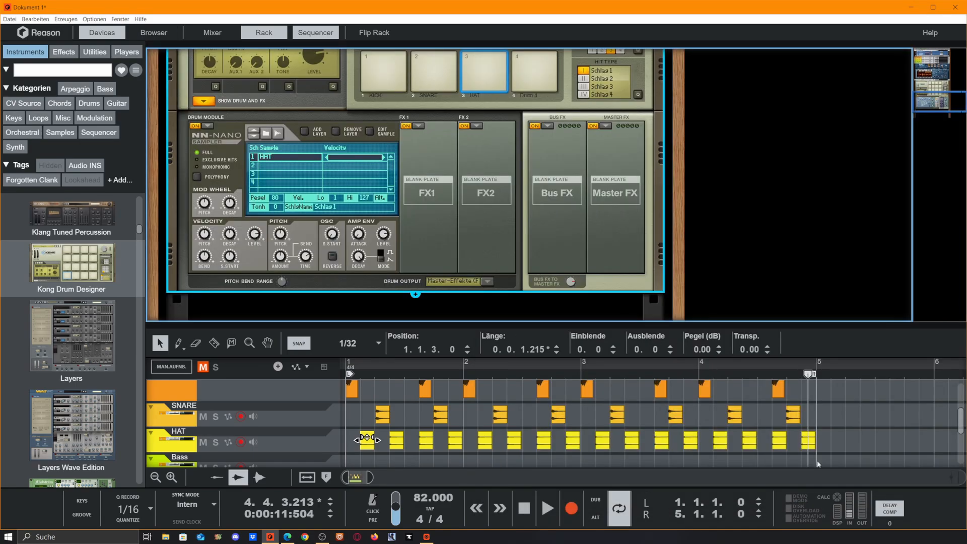
- Select all the arranged kick, snare and hat clips in the sequencer and delete them
{"action": "scroll", "coordinate": [832, 410], "scroll_direction": "up", "scroll_amount": 1}
{"action": "left_click", "coordinate": [832, 410]}
{"action": "scroll", "coordinate": [256, 425], "scroll_direction": "down", "scroll_amount": 1}
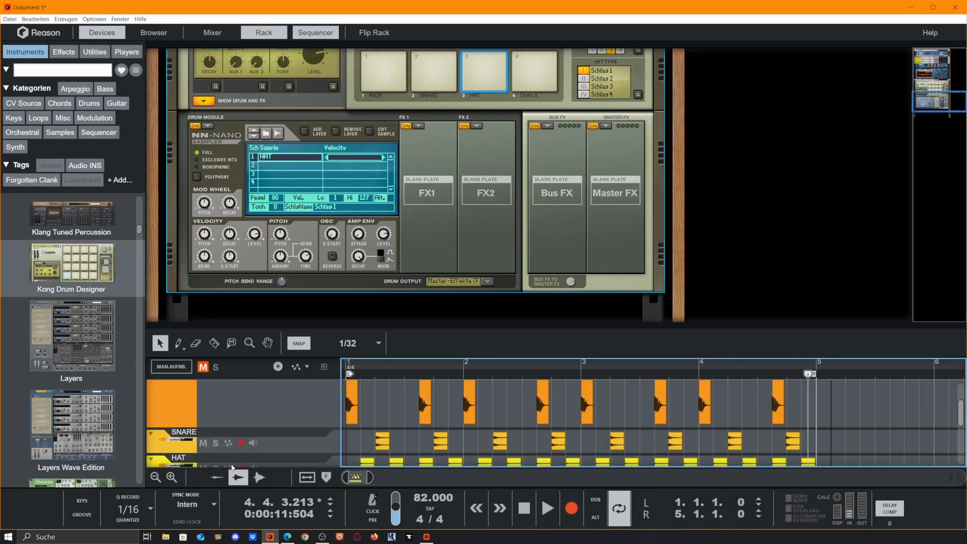
{"action": "scroll", "coordinate": [256, 425], "scroll_direction": "down", "scroll_amount": 3}
{"action": "left_click_drag", "start_coordinate": [253, 422], "coordinate": [262, 401]}
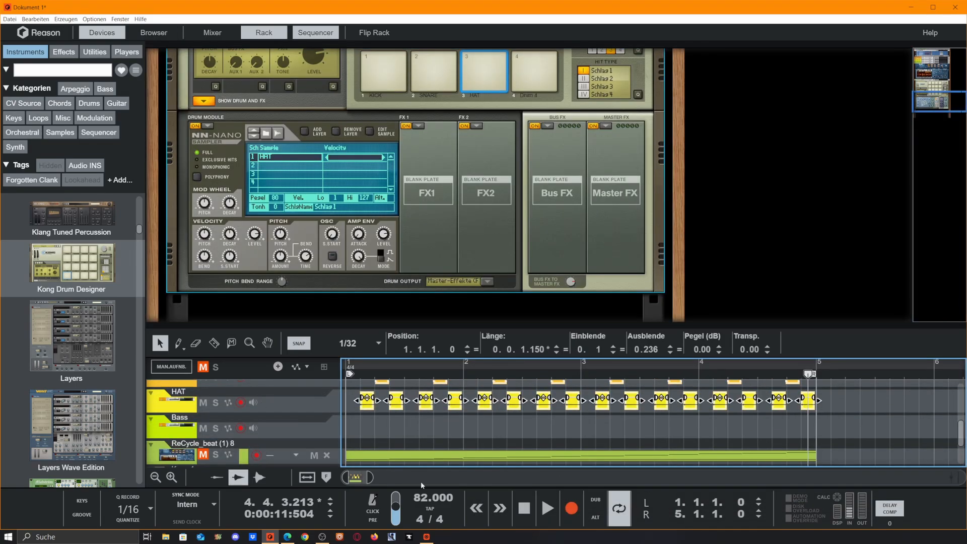
{"action": "key", "text": "Delete"}
- Set the NN-Nano sample level to 127 for the snare on pad 2 and the hat on pad 3
{"action": "scroll", "coordinate": [435, 182], "scroll_direction": "up", "scroll_amount": 3}
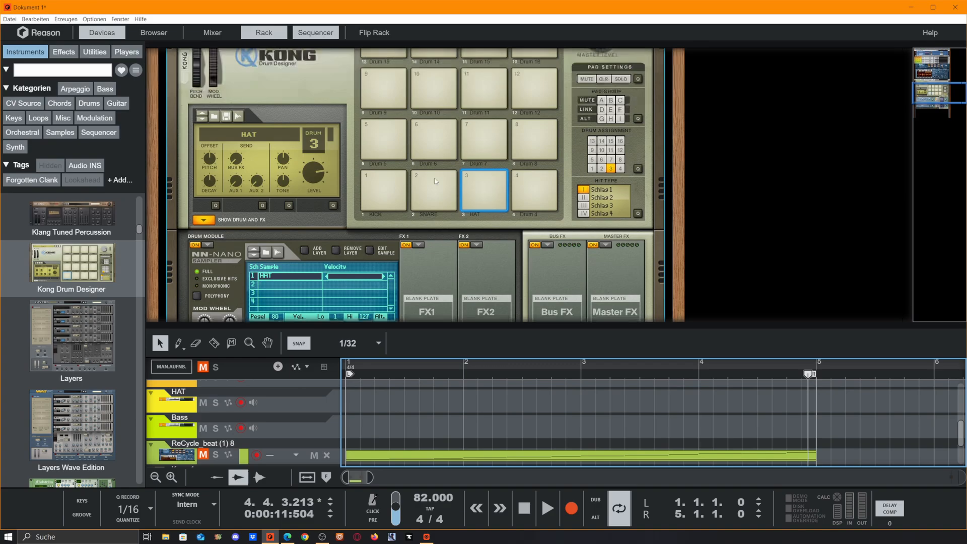
{"action": "left_click", "coordinate": [401, 178]}
{"action": "left_click", "coordinate": [426, 181]}
{"action": "scroll", "coordinate": [277, 258], "scroll_direction": "down", "scroll_amount": 2}
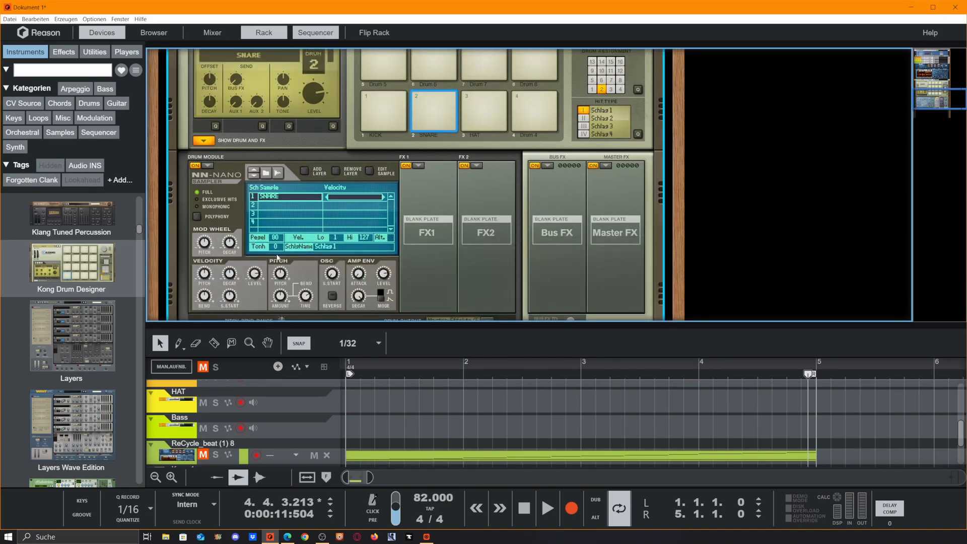
{"action": "left_click", "coordinate": [484, 111]}
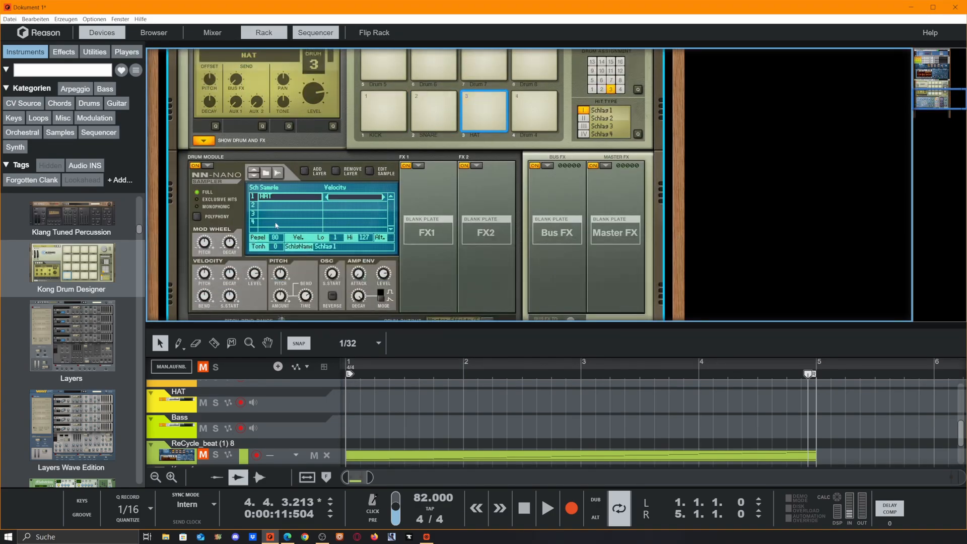
{"action": "left_click_drag", "start_coordinate": [277, 238], "coordinate": [423, 211]}
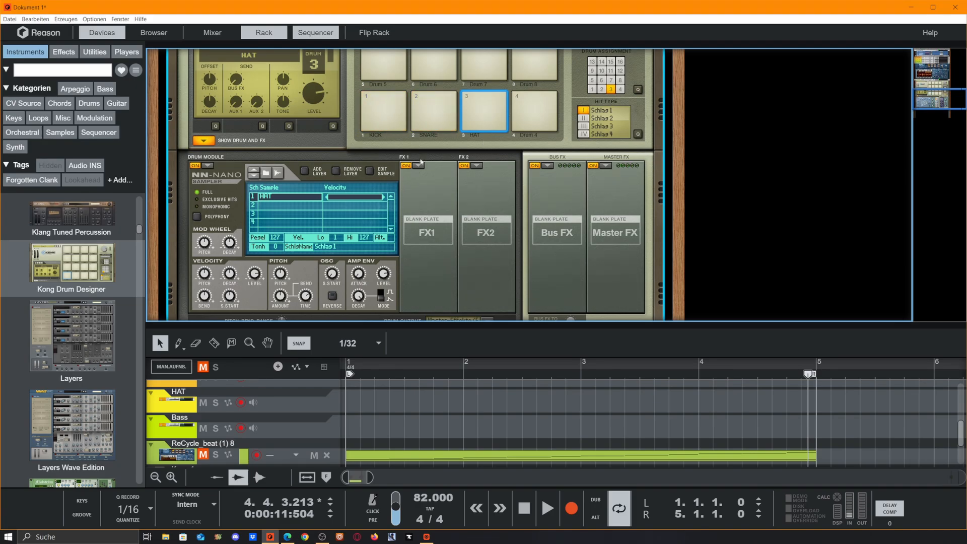
- Audition the kick on pad 1 and mute the four-bar clip on the ReCycle_beat (1) 8 track
{"action": "left_click", "coordinate": [398, 127]}
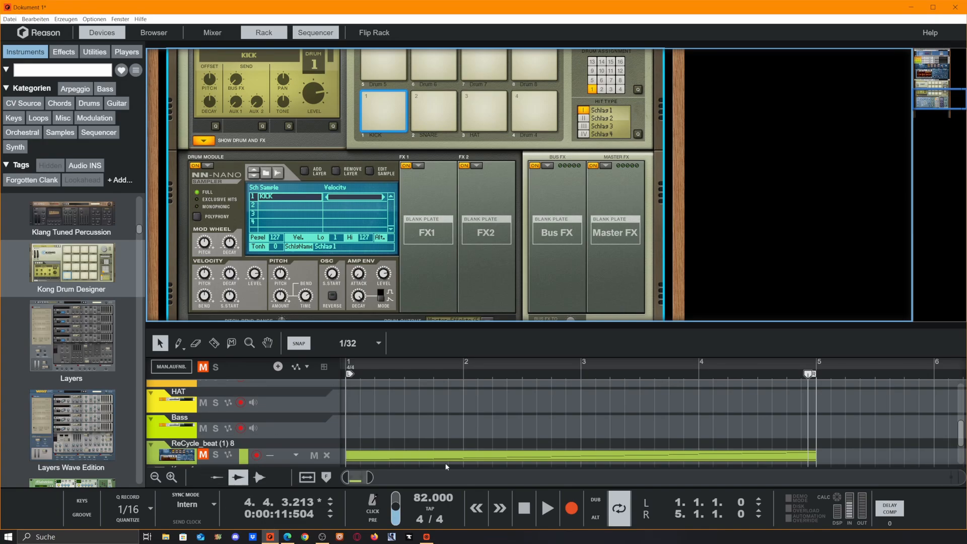
{"action": "left_click", "coordinate": [463, 461]}
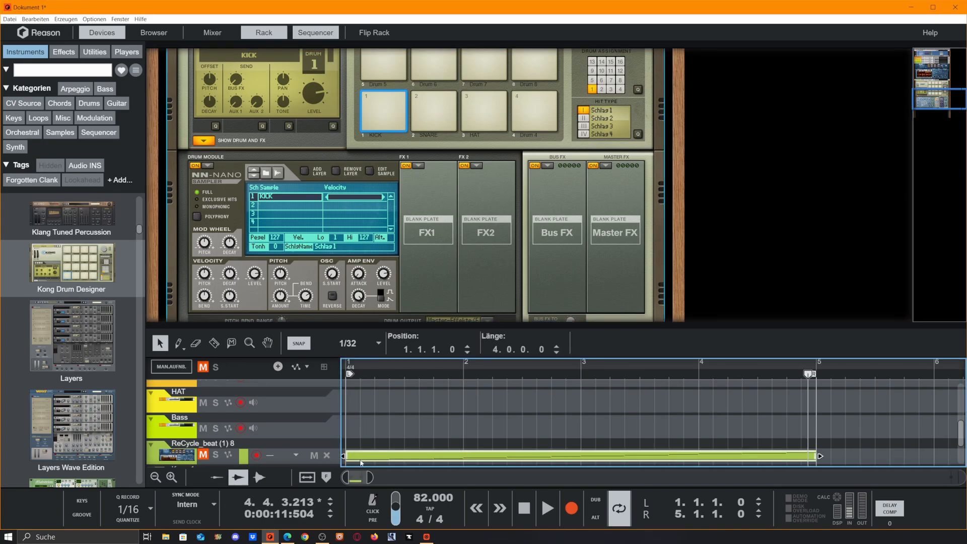
{"action": "key", "text": "m"}
{"action": "left_click", "coordinate": [410, 465]}
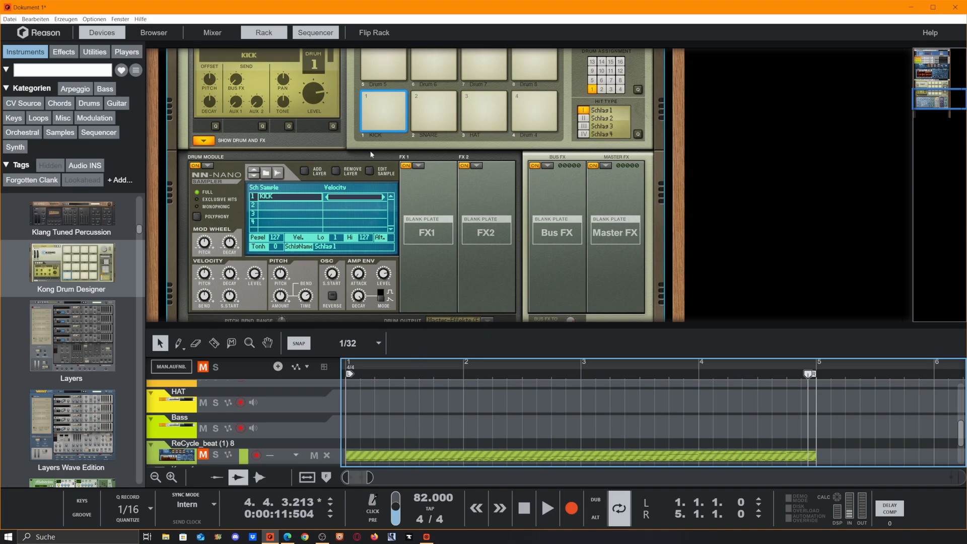
- Audition the snare on pad 2 and insert a Filter into its FX 1 slot
{"action": "left_click", "coordinate": [433, 103]}
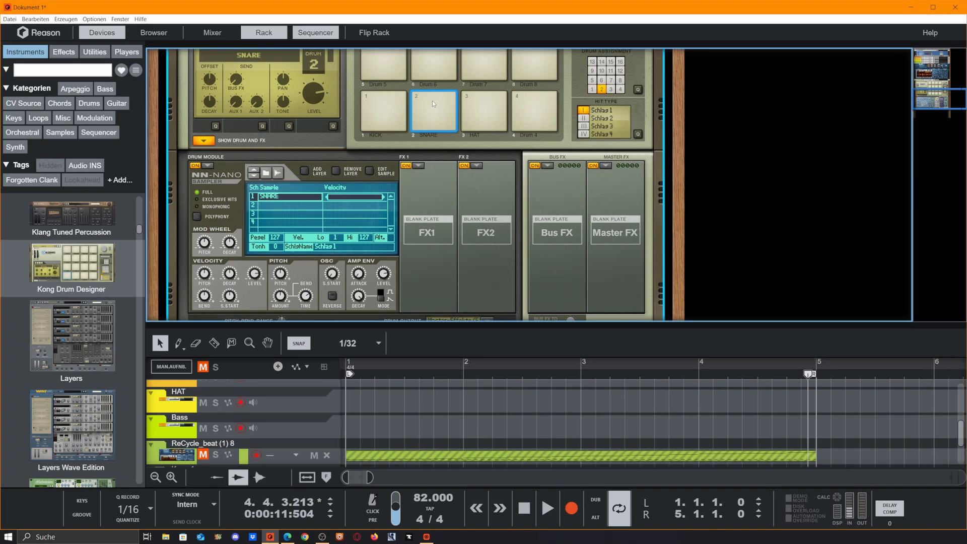
{"action": "left_click", "coordinate": [433, 103]}
{"action": "left_click", "coordinate": [434, 103]}
{"action": "left_click", "coordinate": [433, 104]}
{"action": "left_click", "coordinate": [433, 104]}
{"action": "left_click", "coordinate": [433, 104]}
{"action": "left_click", "coordinate": [433, 104]}
{"action": "left_click", "coordinate": [418, 165]}
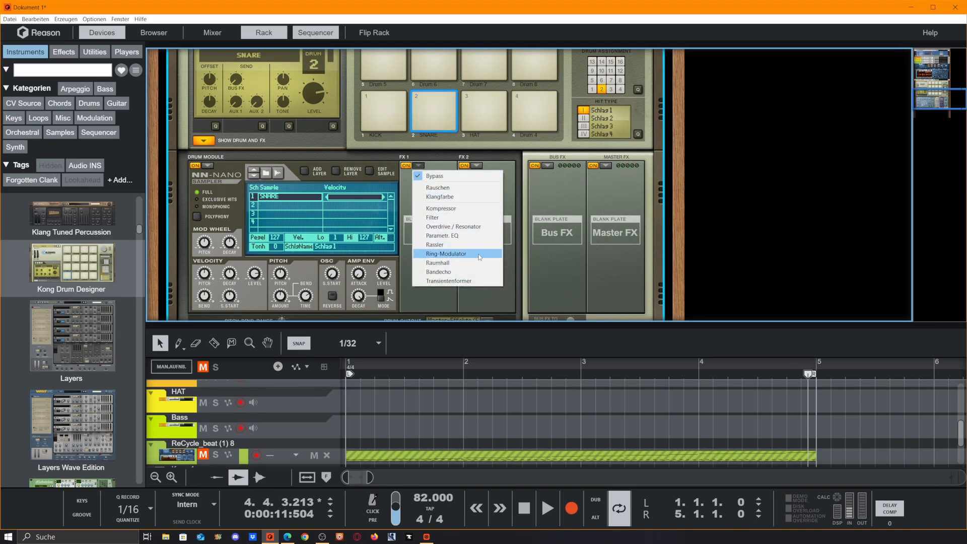
{"action": "left_click", "coordinate": [434, 217]}
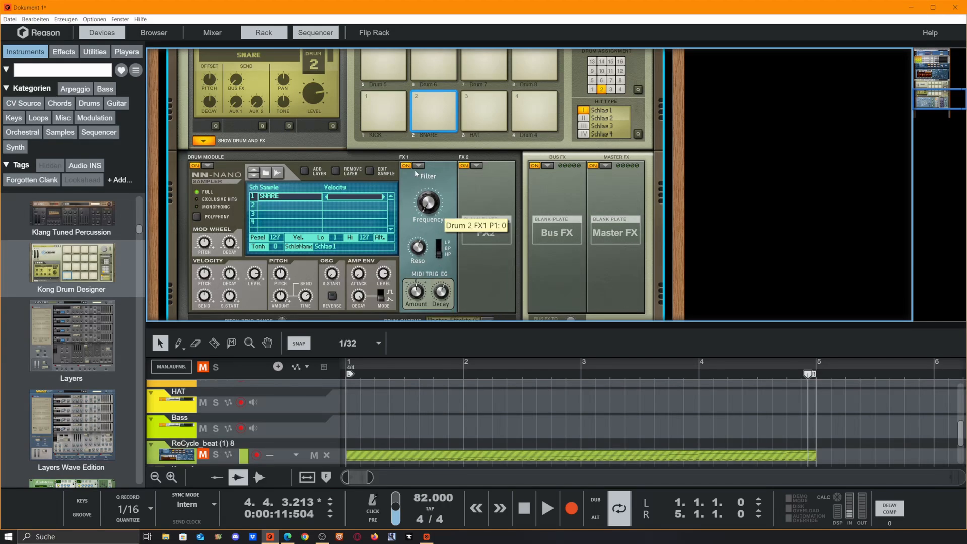
- Set the snare filter's frequency to 38, auditioning pad 2 before and after the change
{"action": "left_click", "coordinate": [433, 112]}
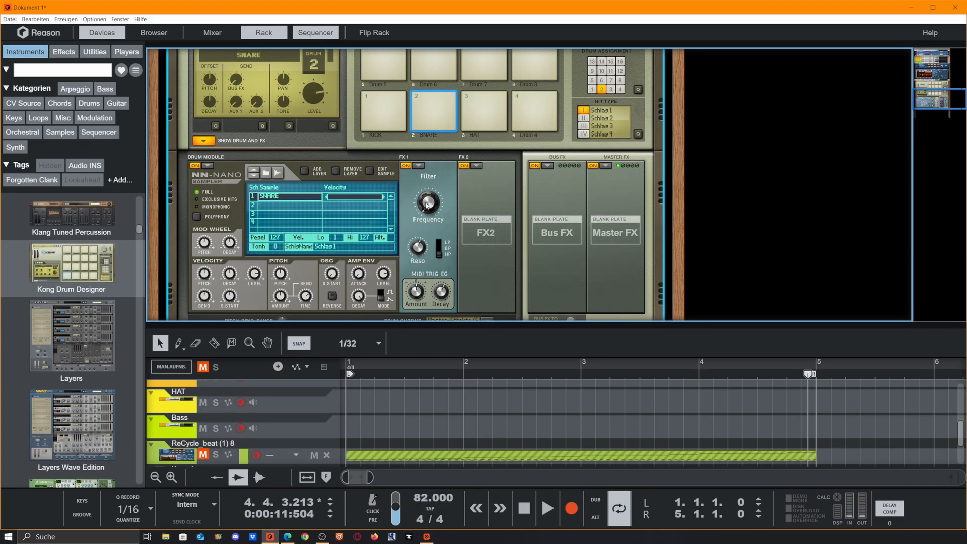
{"action": "left_click", "coordinate": [436, 116]}
{"action": "left_click", "coordinate": [431, 98]}
{"action": "left_click", "coordinate": [434, 108]}
{"action": "left_click", "coordinate": [433, 108]}
{"action": "left_click", "coordinate": [436, 97]}
{"action": "left_click", "coordinate": [436, 97]}
{"action": "left_click", "coordinate": [437, 97]}
{"action": "left_click_drag", "start_coordinate": [429, 197], "coordinate": [428, 191]}
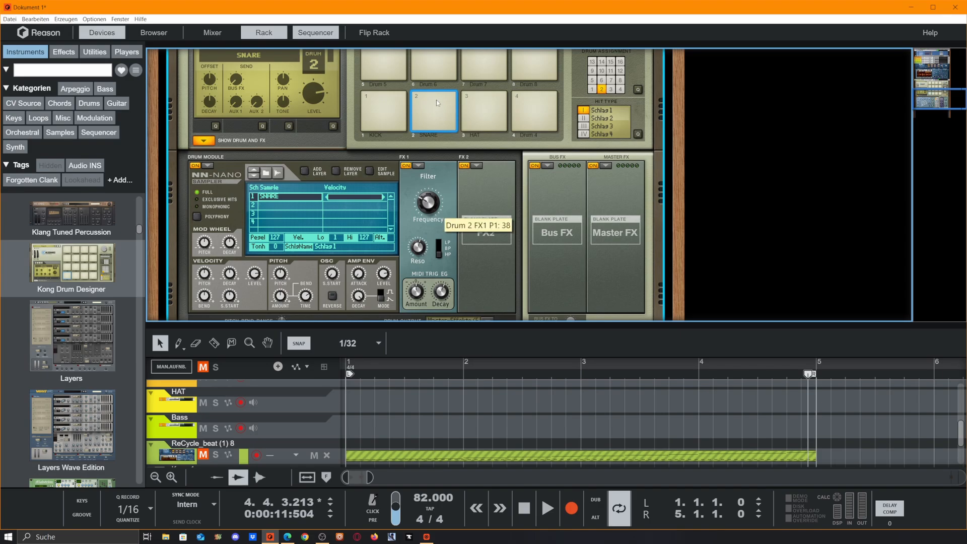
{"action": "left_click", "coordinate": [437, 101]}
{"action": "left_click", "coordinate": [438, 101]}
{"action": "left_click", "coordinate": [437, 101]}
- Insert a Transientenformer into the snare's FX 2 slot, adjust its attack and audition pad 2
{"action": "left_click", "coordinate": [476, 165]}
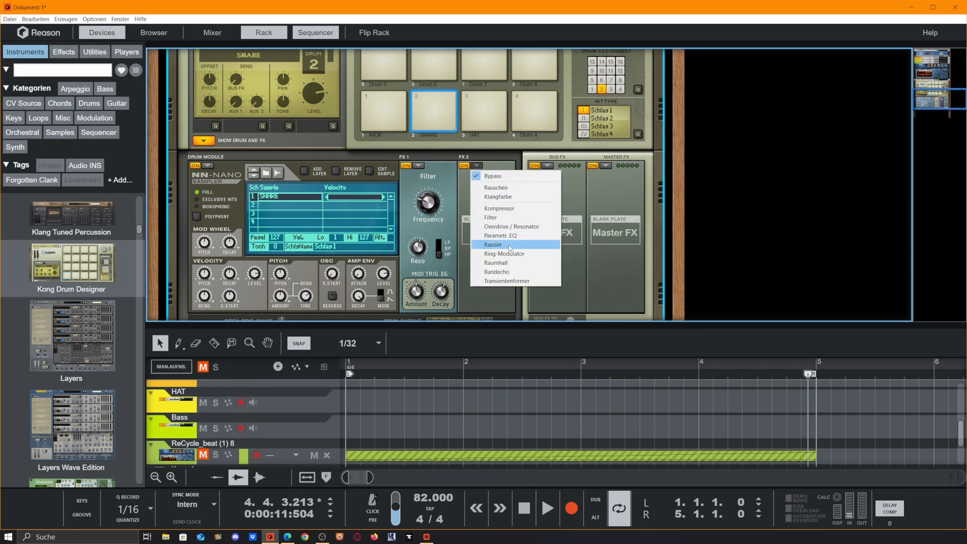
{"action": "left_click", "coordinate": [505, 281]}
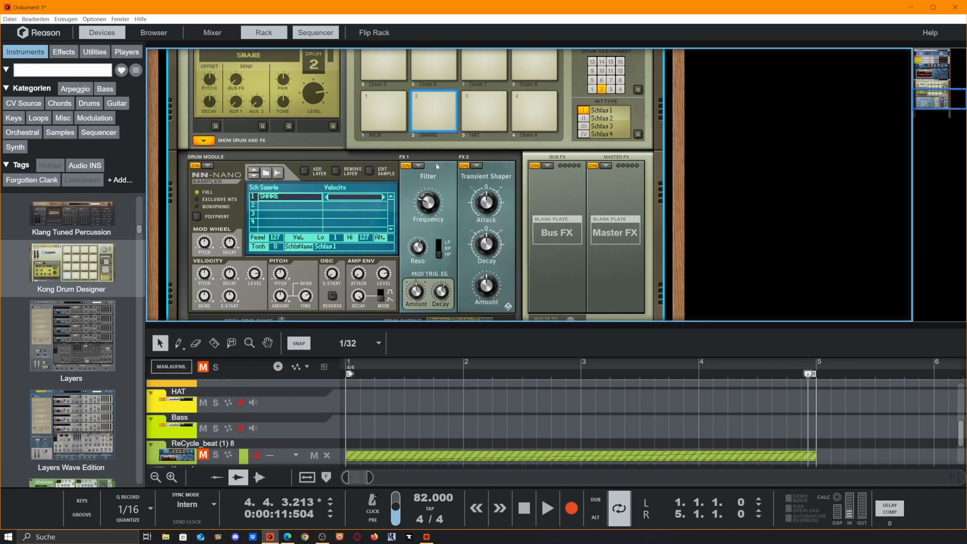
{"action": "left_click_drag", "start_coordinate": [493, 213], "coordinate": [497, 186]}
{"action": "left_click", "coordinate": [446, 102]}
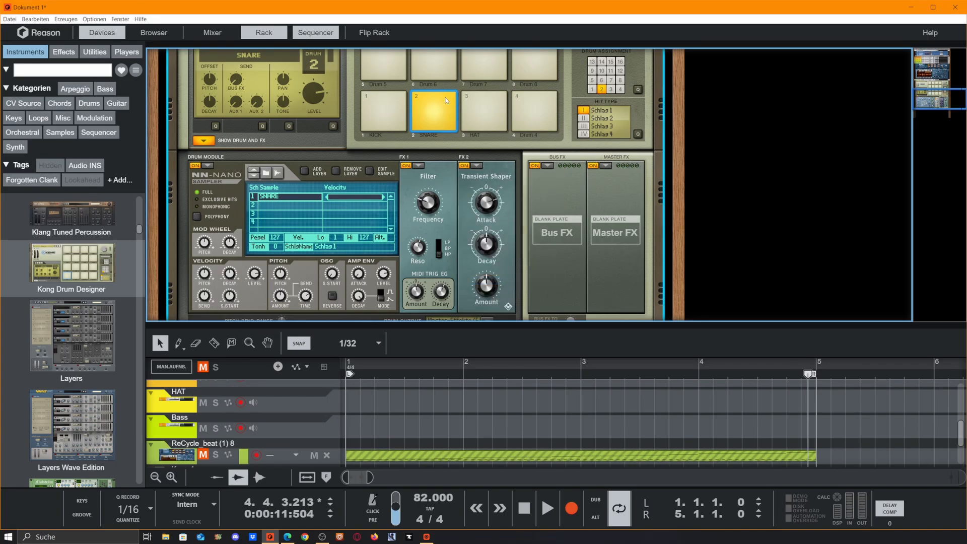
{"action": "left_click", "coordinate": [430, 101]}
{"action": "left_click", "coordinate": [436, 99]}
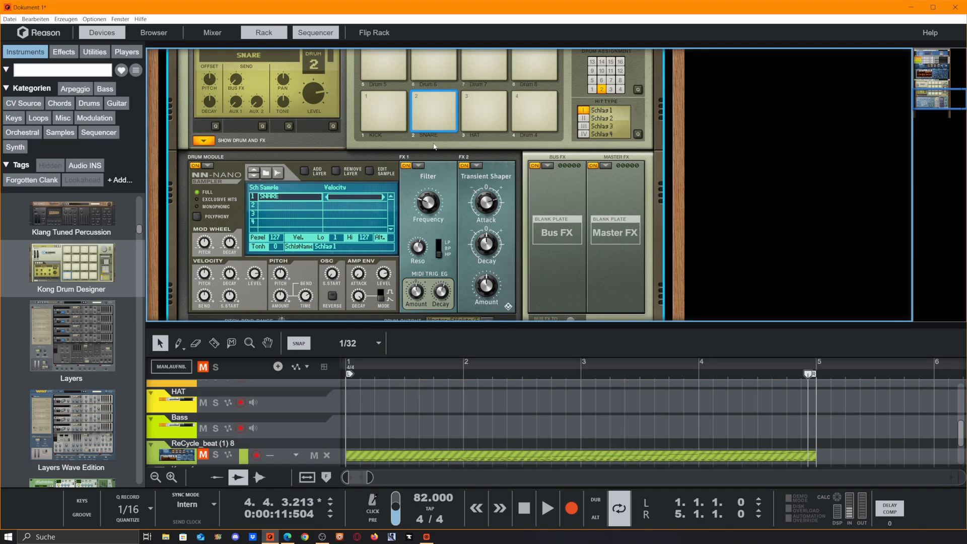
- Adjust the amp envelope decay of the kick on pad 1 while auditioning the pad
{"action": "left_click", "coordinate": [391, 100]}
{"action": "left_click", "coordinate": [392, 101]}
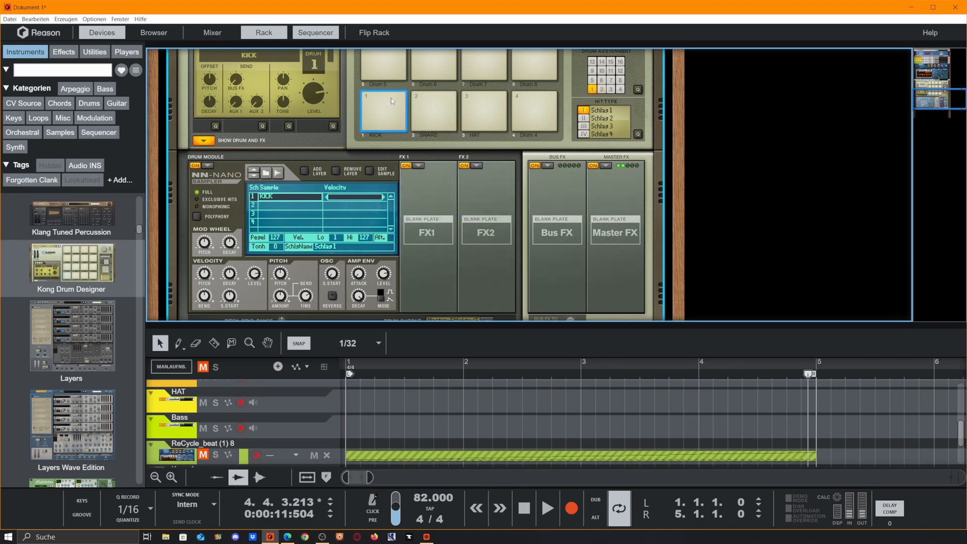
{"action": "left_click", "coordinate": [394, 101]}
{"action": "left_click", "coordinate": [396, 102]}
{"action": "right_click", "coordinate": [383, 103]}
{"action": "left_click", "coordinate": [371, 97]}
{"action": "mouse_move", "coordinate": [364, 301]}
{"action": "left_click", "coordinate": [387, 97]}
{"action": "left_click", "coordinate": [386, 97]}
{"action": "left_click_drag", "start_coordinate": [364, 298], "coordinate": [364, 301]}
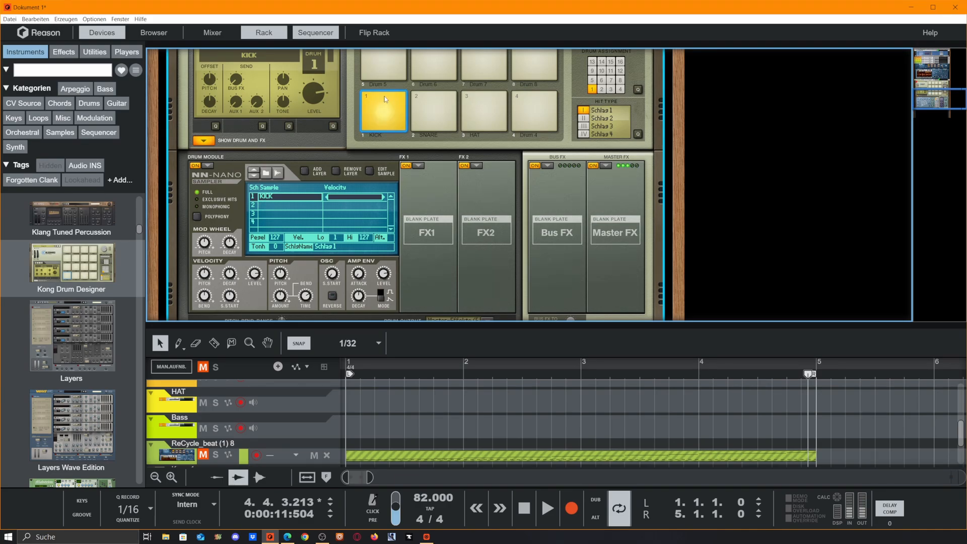
- Insert a Bandecho (Tape Echo) into the FX 1 slot of the hat on pad 3
{"action": "left_click", "coordinate": [418, 166]}
{"action": "left_click", "coordinate": [478, 114]}
{"action": "left_click", "coordinate": [417, 167]}
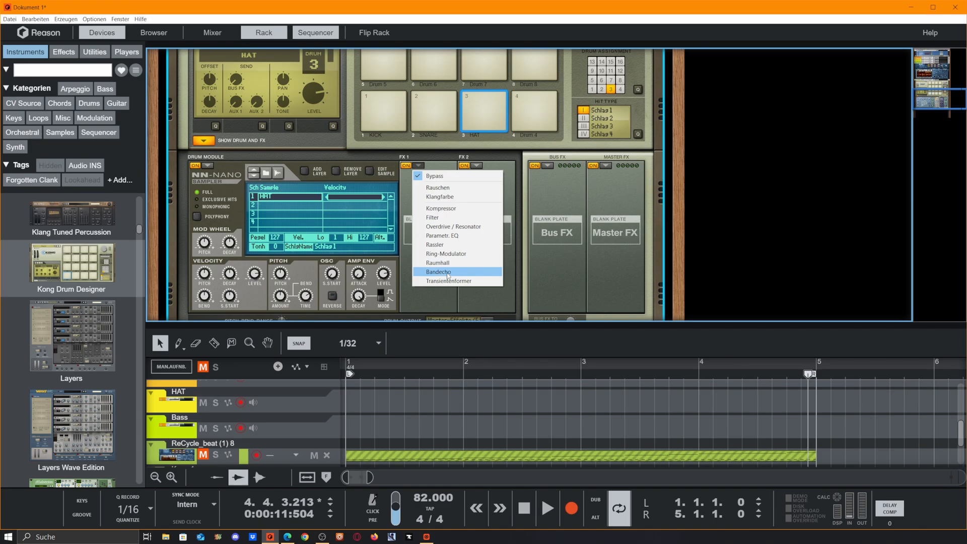
{"action": "left_click", "coordinate": [448, 274]}
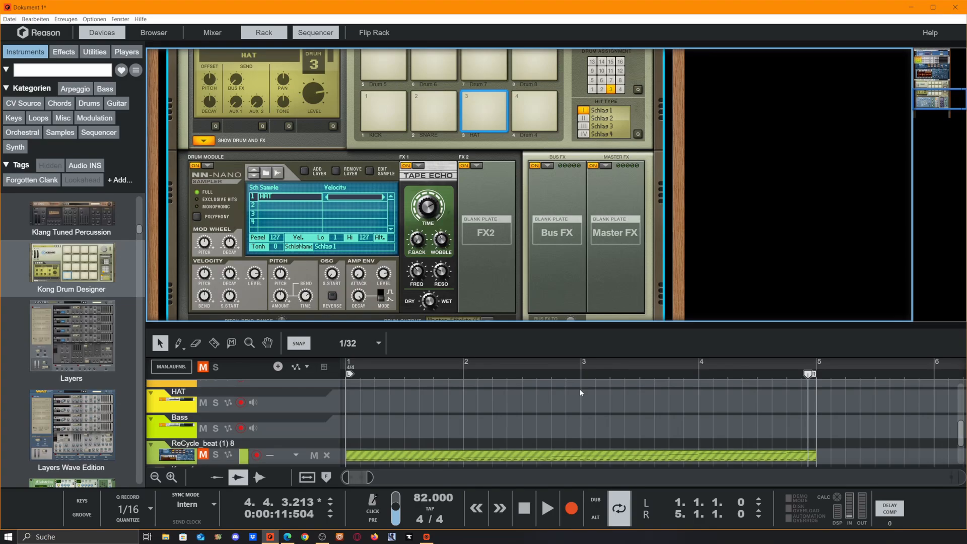
- Hide the sequencer area and add a Beat Map player to the Kong Drum Designer
{"action": "left_click", "coordinate": [318, 34]}
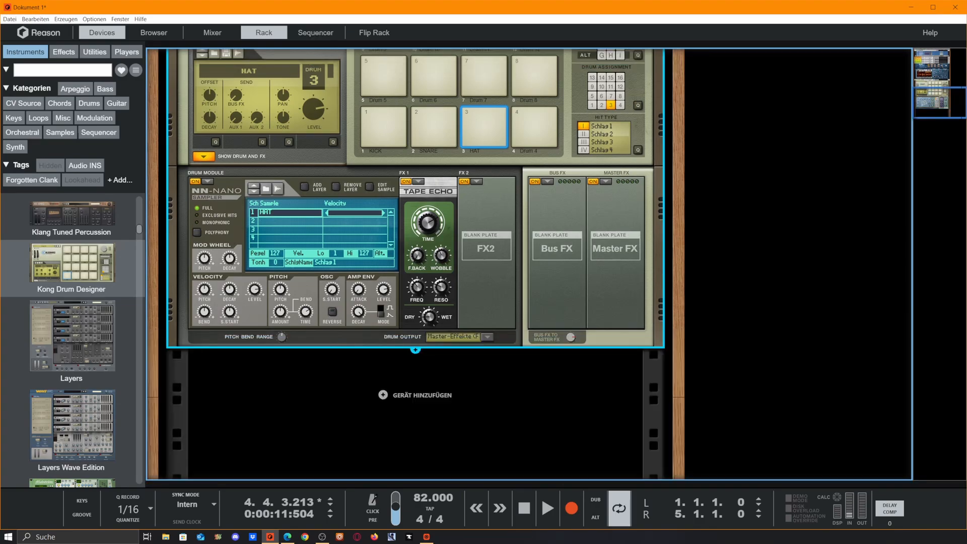
{"action": "scroll", "coordinate": [391, 203], "scroll_direction": "up", "scroll_amount": 5}
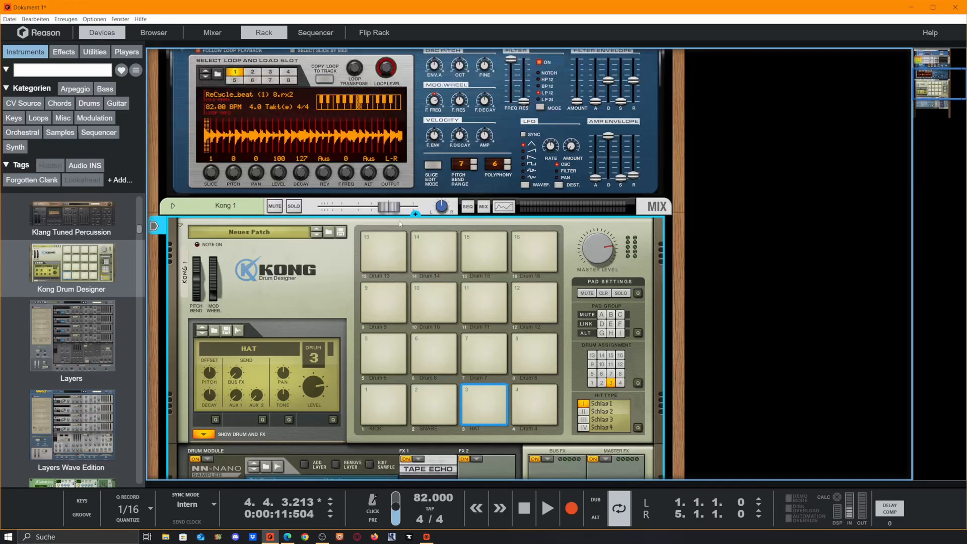
{"action": "left_click", "coordinate": [127, 52]}
{"action": "scroll", "coordinate": [58, 351], "scroll_direction": "up", "scroll_amount": 15}
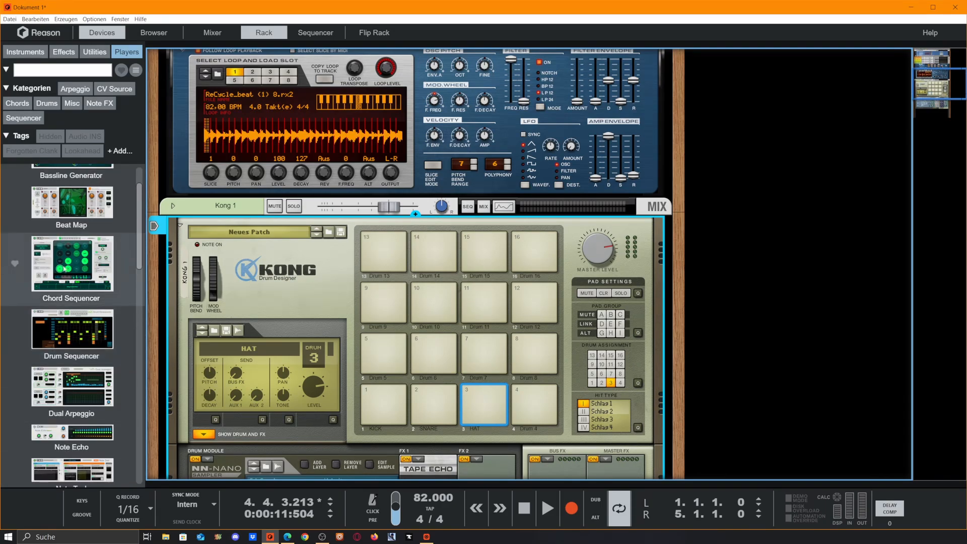
{"action": "left_click_drag", "start_coordinate": [51, 218], "coordinate": [416, 214]}
{"action": "scroll", "coordinate": [397, 335], "scroll_direction": "down", "scroll_amount": 1}
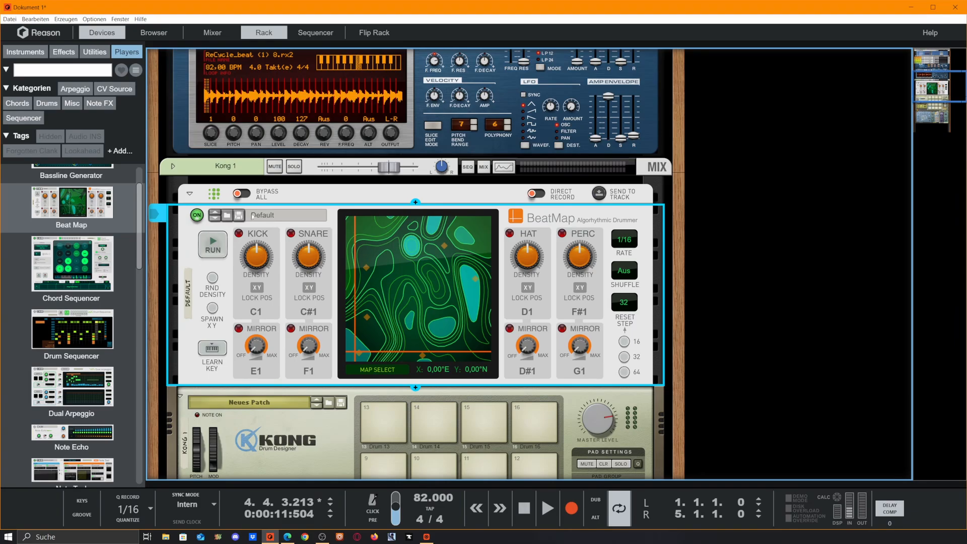
- Load the Trapped patch from the Beat Map patch folder into the Beat Map player
{"action": "left_click", "coordinate": [226, 216]}
{"action": "left_click", "coordinate": [541, 184]}
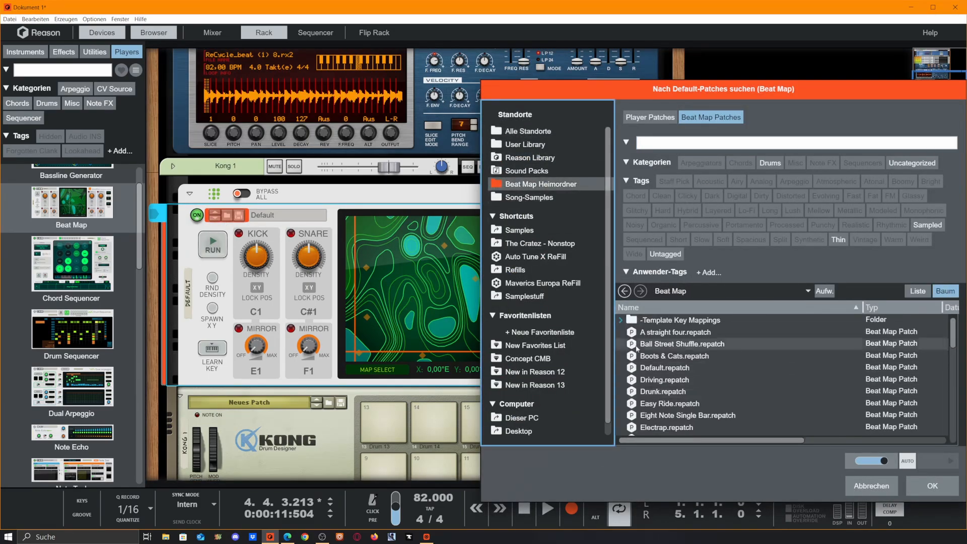
{"action": "scroll", "coordinate": [686, 336], "scroll_direction": "down", "scroll_amount": 2}
{"action": "scroll", "coordinate": [664, 380], "scroll_direction": "down", "scroll_amount": 2}
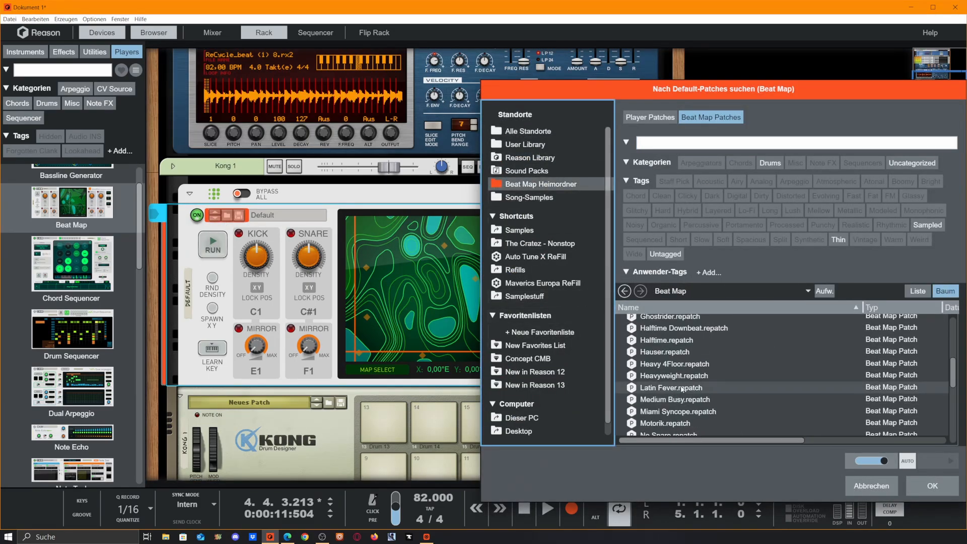
{"action": "scroll", "coordinate": [683, 396], "scroll_direction": "down", "scroll_amount": 1}
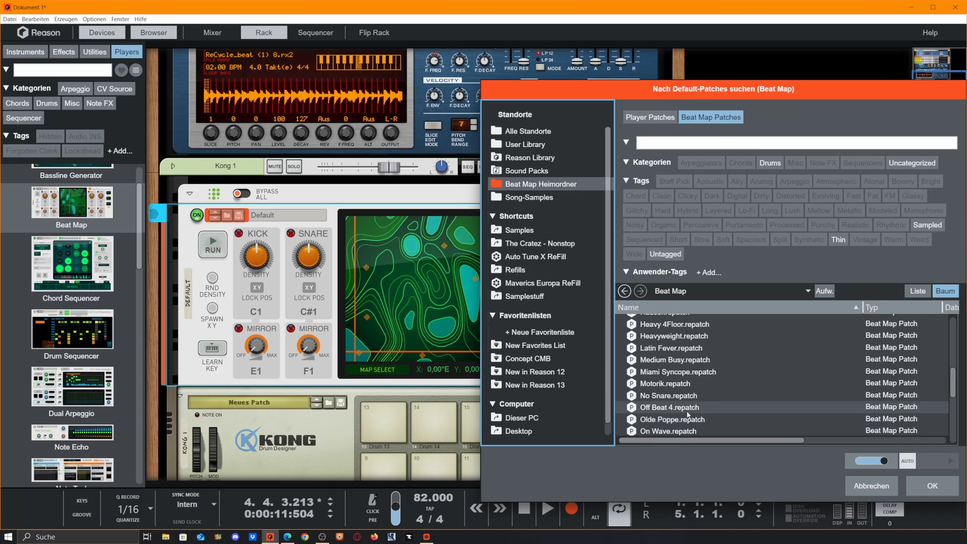
{"action": "scroll", "coordinate": [685, 413], "scroll_direction": "down", "scroll_amount": 1}
{"action": "scroll", "coordinate": [684, 412], "scroll_direction": "down", "scroll_amount": 2}
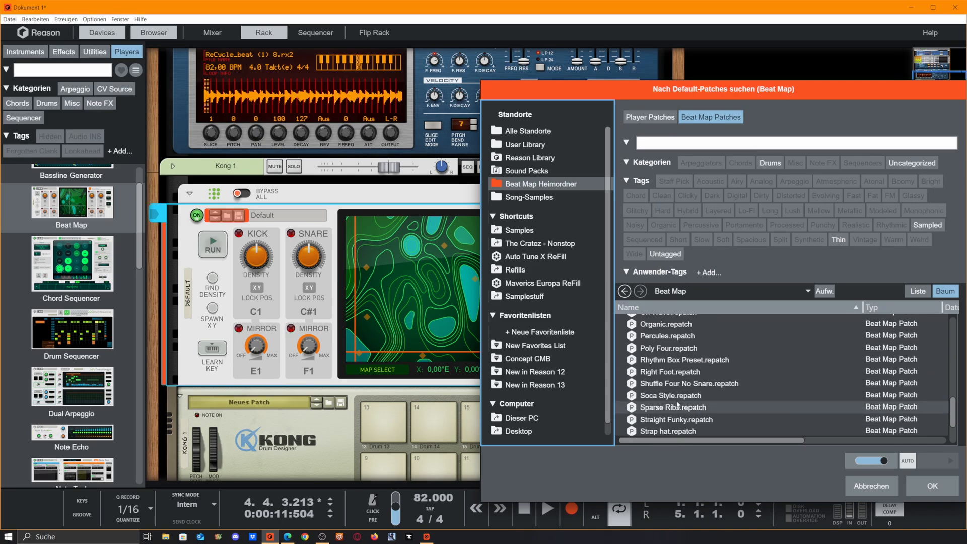
{"action": "scroll", "coordinate": [660, 412], "scroll_direction": "down", "scroll_amount": 2}
{"action": "double_click", "coordinate": [660, 412]}
{"action": "scroll", "coordinate": [544, 377], "scroll_direction": "down", "scroll_amount": 3}
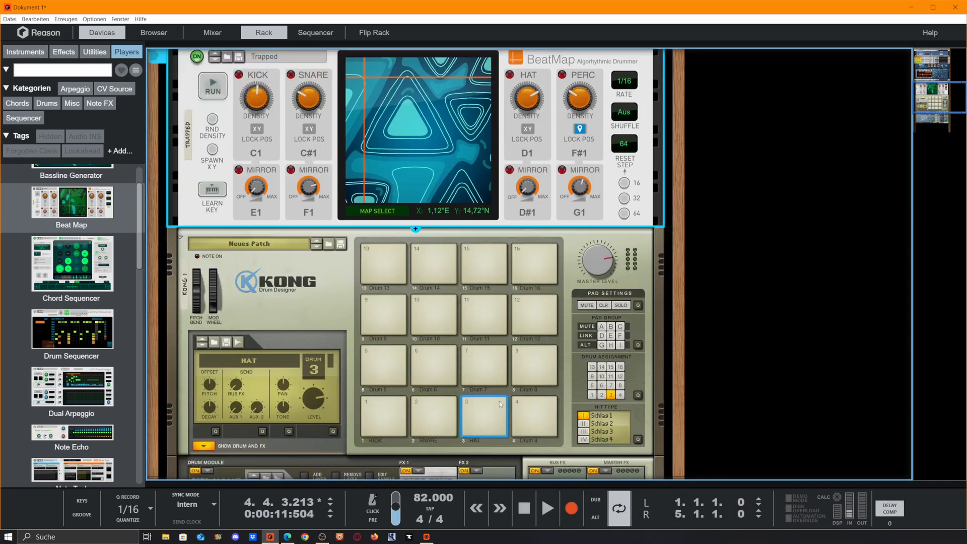
- Play back the Beat Map pattern and turn the HAT and PERC densities all the way down
{"action": "left_click", "coordinate": [547, 508]}
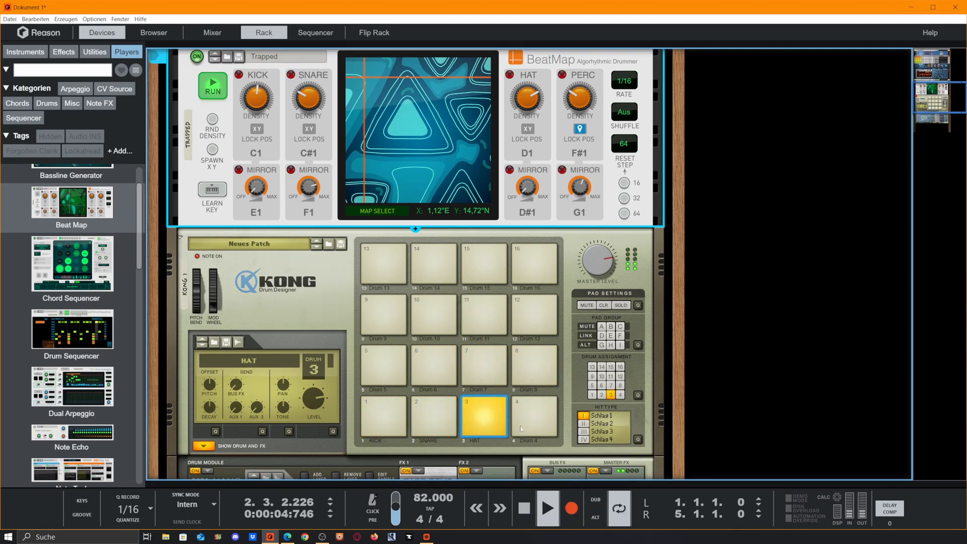
{"action": "scroll", "coordinate": [425, 400], "scroll_direction": "down", "scroll_amount": 3}
{"action": "left_click", "coordinate": [406, 392]}
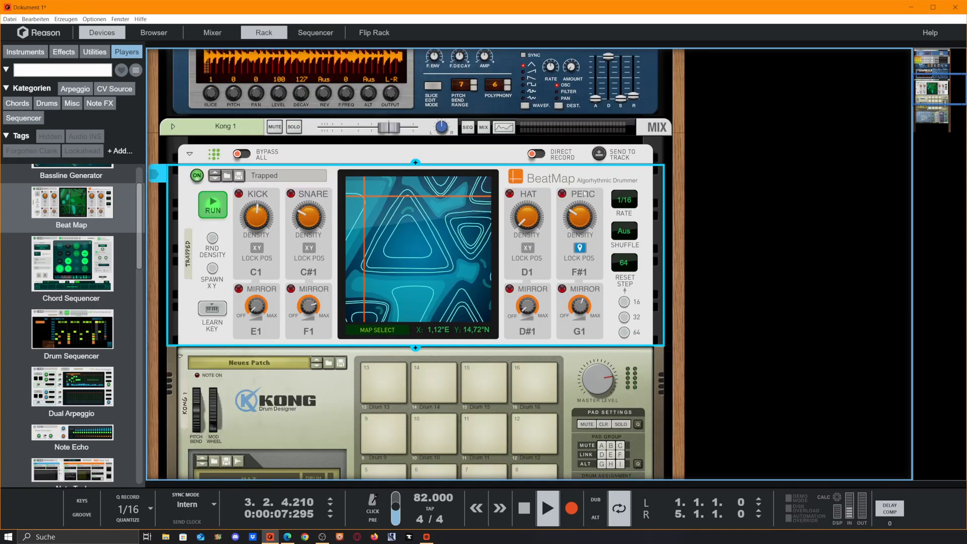
{"action": "left_click_drag", "start_coordinate": [580, 217], "coordinate": [580, 264]}
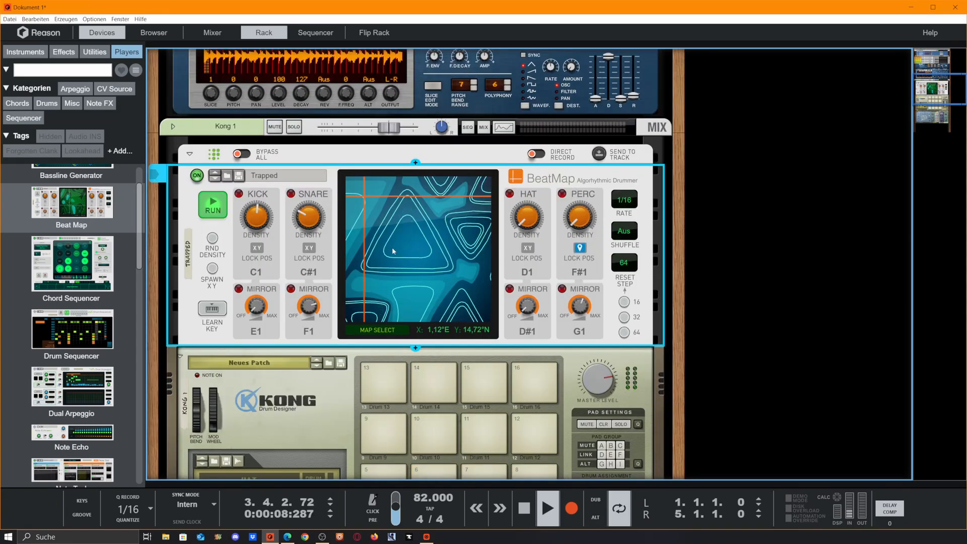
{"action": "scroll", "coordinate": [453, 408], "scroll_direction": "down", "scroll_amount": 3}
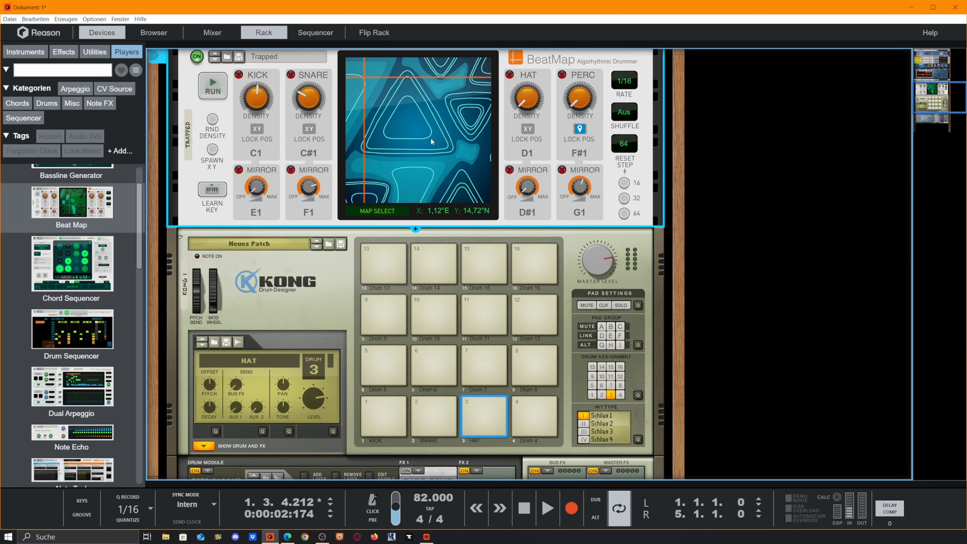
{"action": "scroll", "coordinate": [551, 227], "scroll_direction": "up", "scroll_amount": 3}
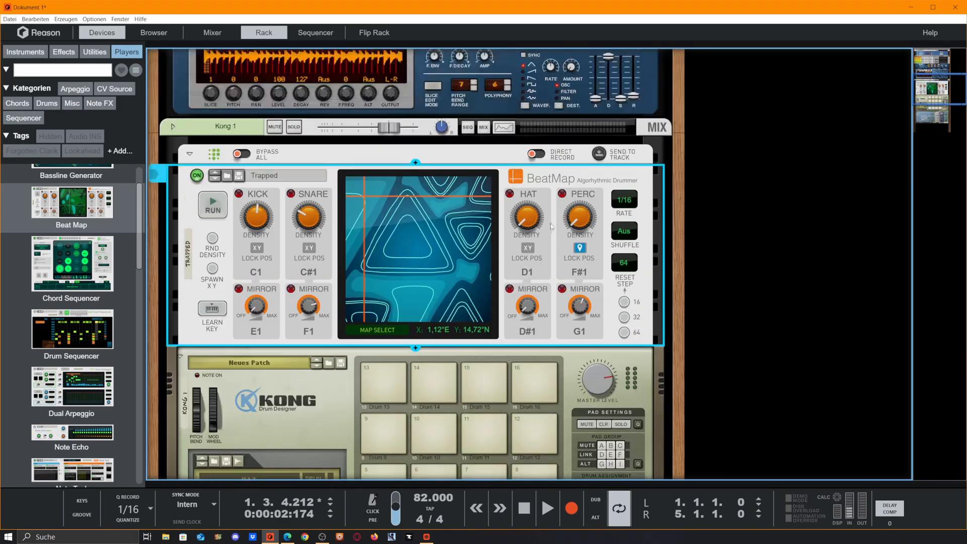
- Return the song position to the start of bar 1 and bypass all players on Kong
{"action": "left_click", "coordinate": [508, 485]}
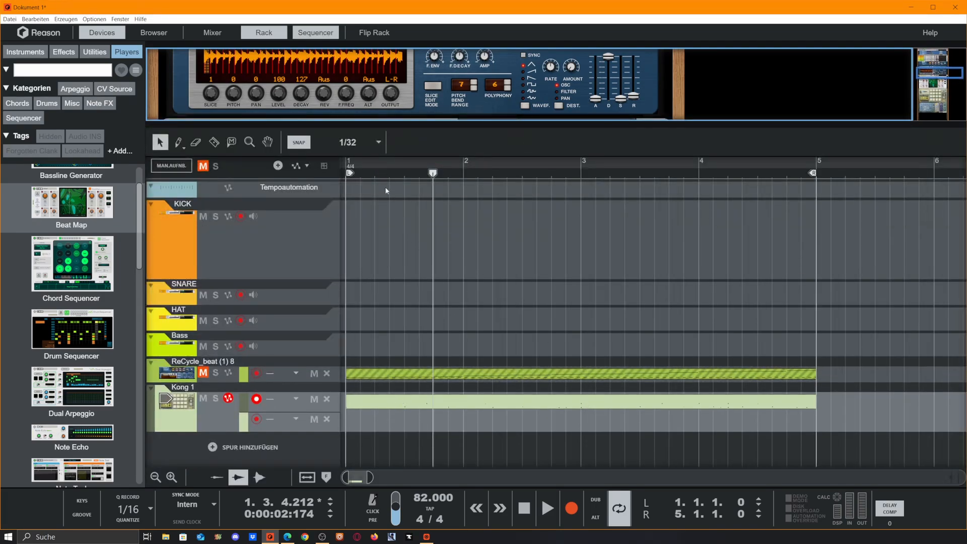
{"action": "left_click", "coordinate": [347, 165]}
{"action": "left_click_drag", "start_coordinate": [493, 124], "coordinate": [513, 536]}
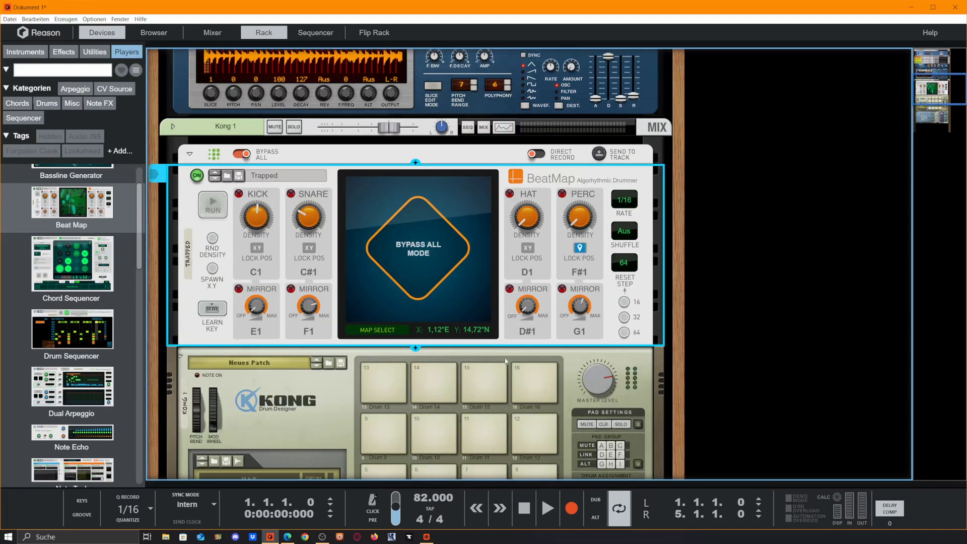
{"action": "scroll", "coordinate": [505, 361], "scroll_direction": "down", "scroll_amount": 4}
{"action": "scroll", "coordinate": [505, 361], "scroll_direction": "up", "scroll_amount": 4}
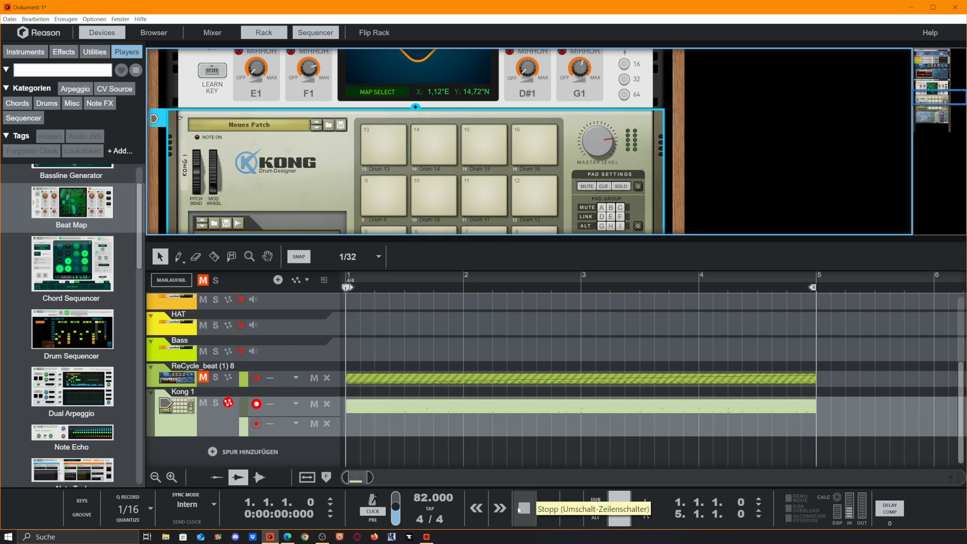
- Replace the empty lane of the Kong 1 track with a new dub lane and record a four-bar hat part on it
{"action": "left_click", "coordinate": [595, 500]}
{"action": "left_click", "coordinate": [327, 422]}
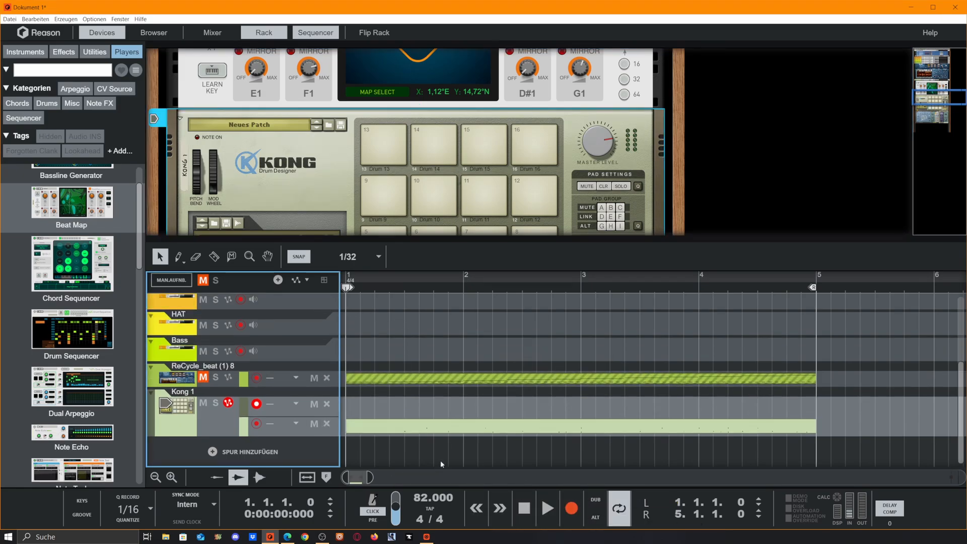
{"action": "left_click", "coordinate": [547, 508]}
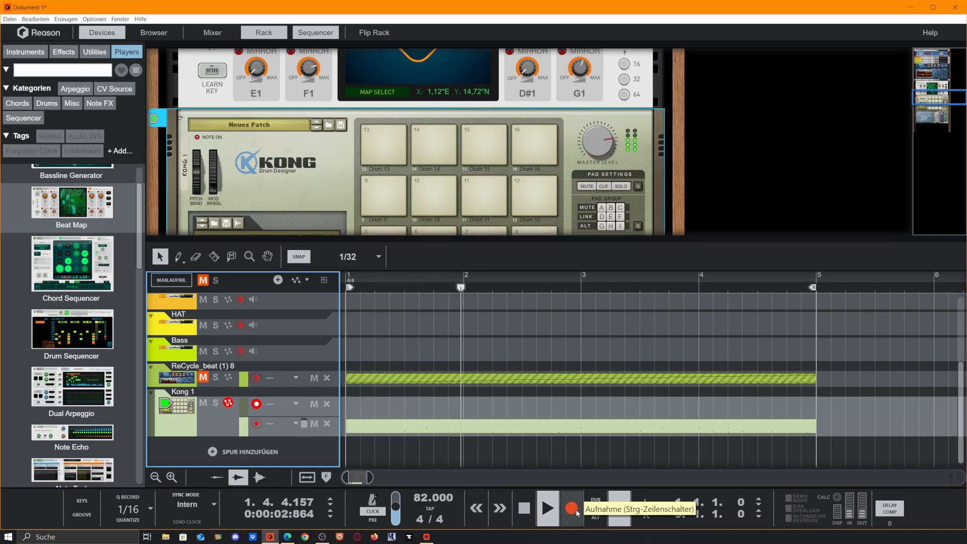
{"action": "left_click", "coordinate": [577, 512]}
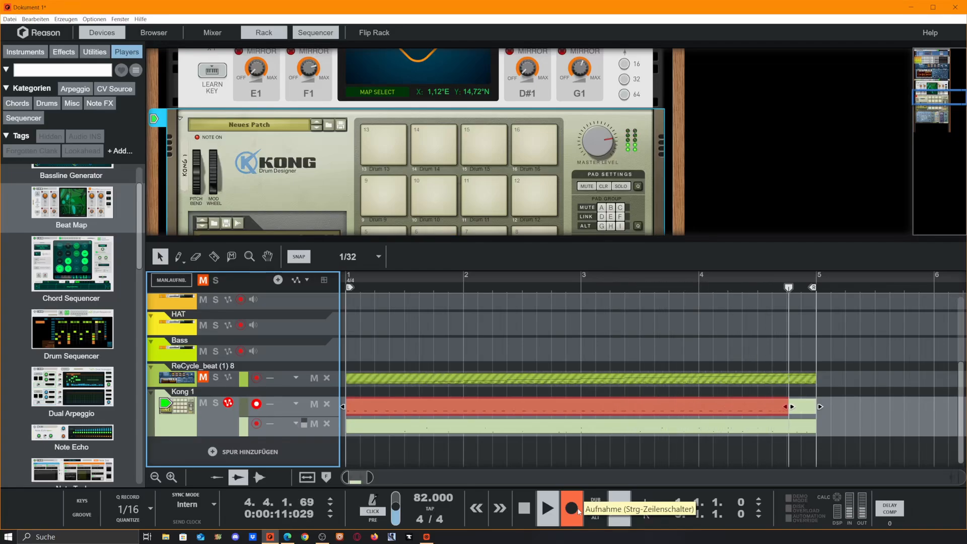
{"action": "left_click", "coordinate": [571, 509]}
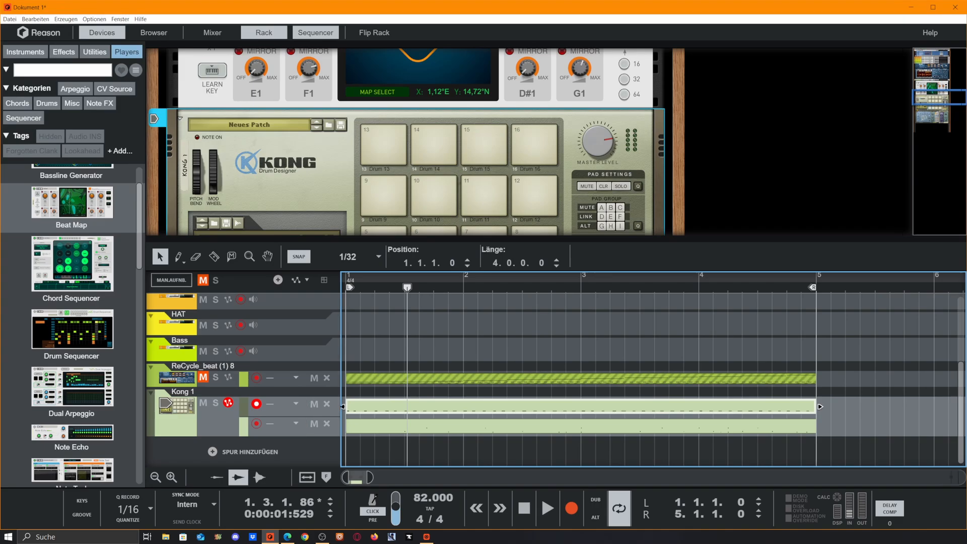
- Trim the recorded hat clip to its last two bars, placed at bar 1, and set the sequencer snap to 1/16T
{"action": "left_click_drag", "start_coordinate": [343, 406], "coordinate": [583, 406]}
{"action": "left_click_drag", "start_coordinate": [700, 409], "coordinate": [467, 420]}
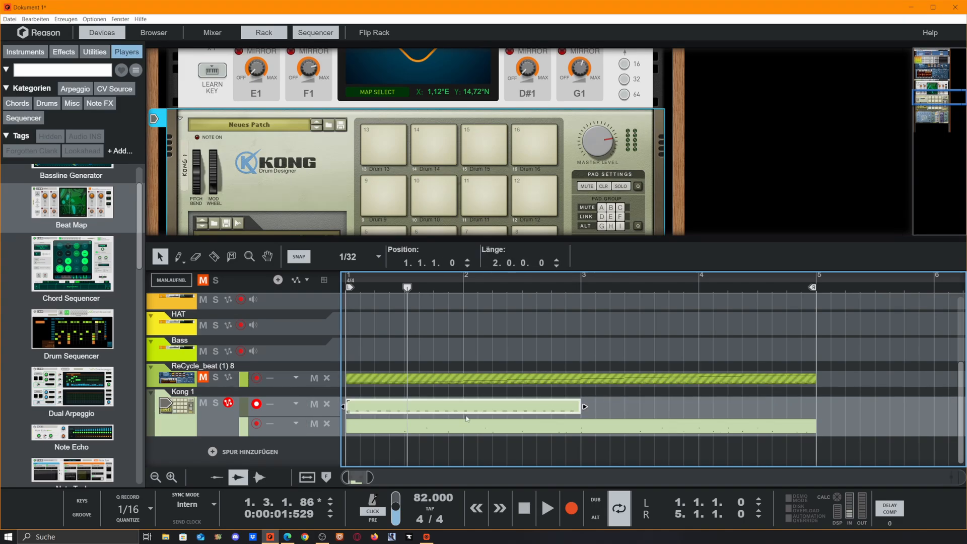
{"action": "left_click", "coordinate": [352, 256]}
{"action": "left_click", "coordinate": [335, 347]}
- Quantise the two-bar hat clip to 1/8T at 100%
{"action": "right_click", "coordinate": [408, 405]}
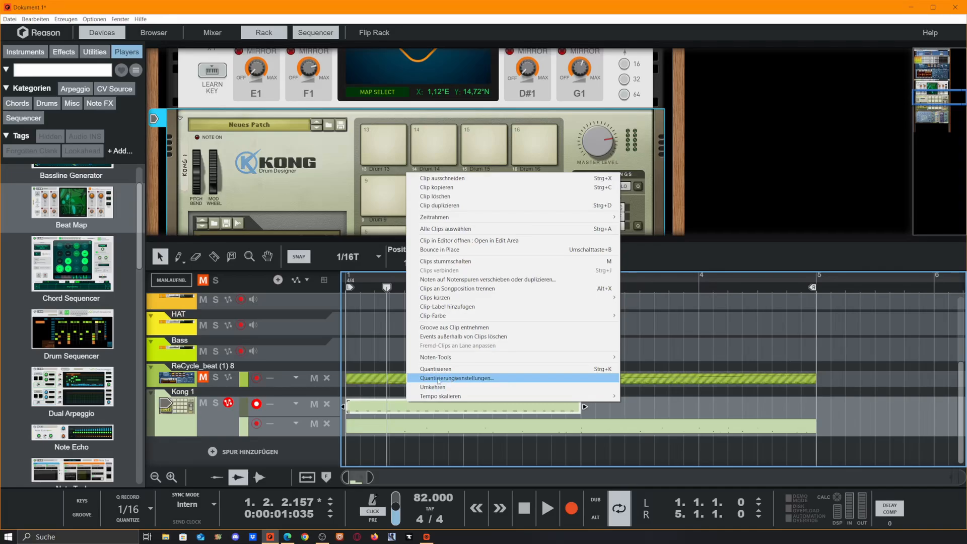
{"action": "left_click", "coordinate": [438, 379]}
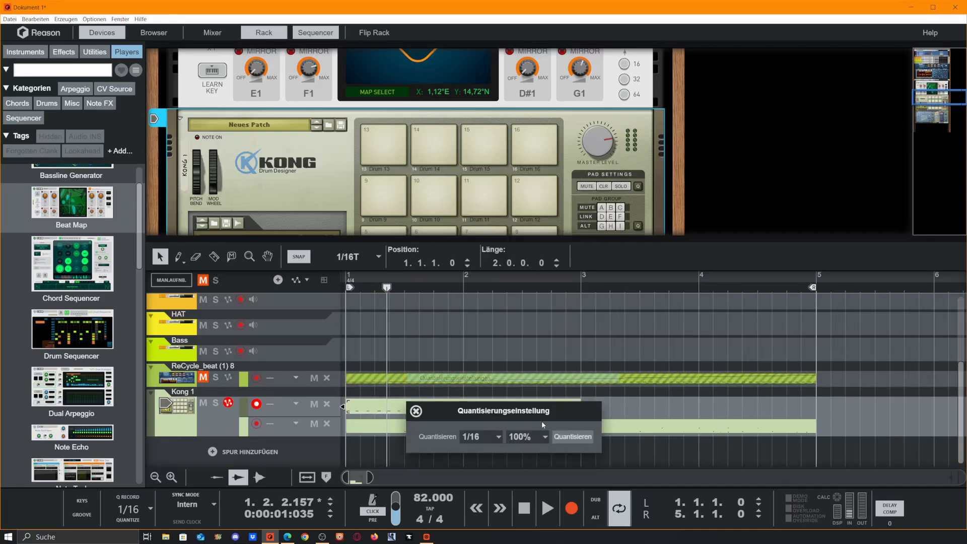
{"action": "left_click", "coordinate": [479, 437]}
{"action": "left_click", "coordinate": [524, 384]}
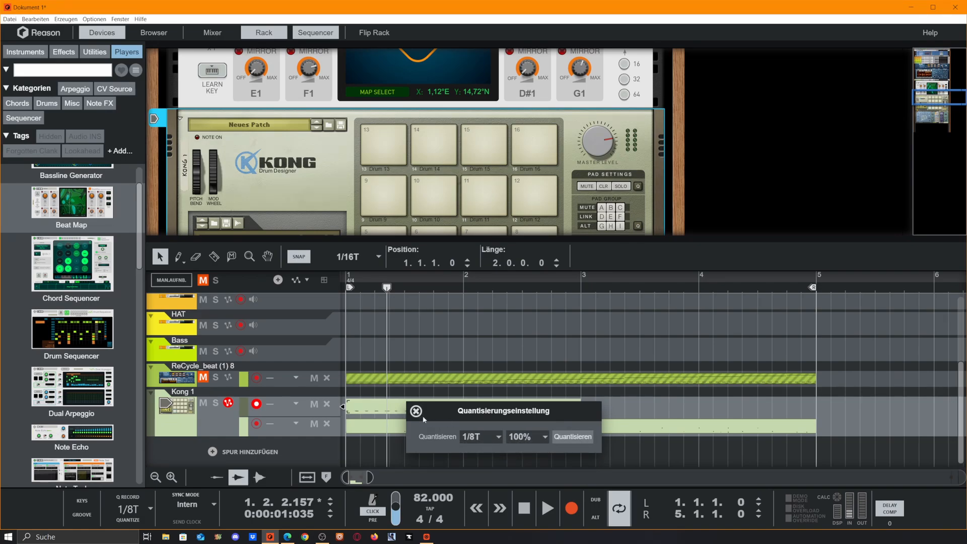
{"action": "left_click", "coordinate": [399, 411]}
- Solo the Kong 1 track for playback from bar 1 and duplicate the two-bar hat clip into bars 3 and 4
{"action": "left_click_drag", "start_coordinate": [391, 291], "coordinate": [348, 289]}
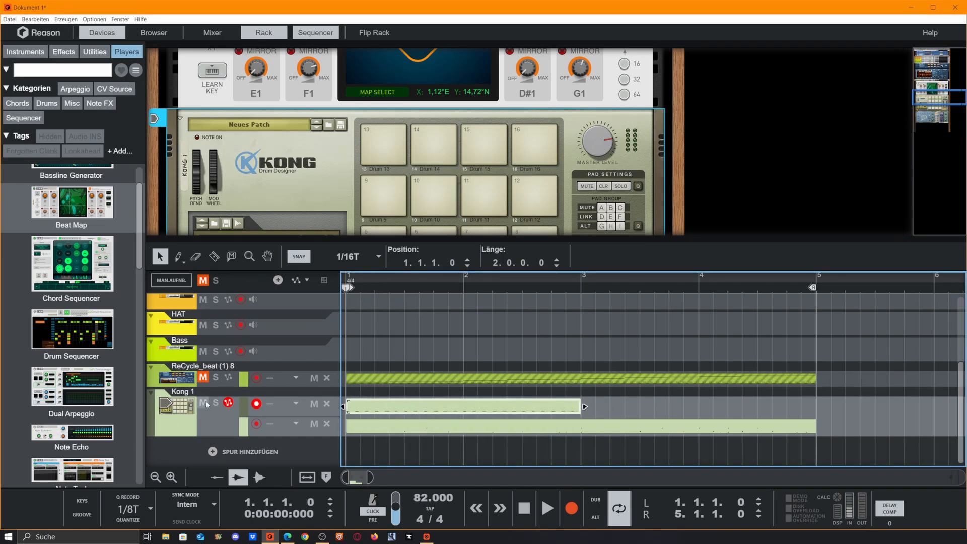
{"action": "left_click", "coordinate": [215, 403]}
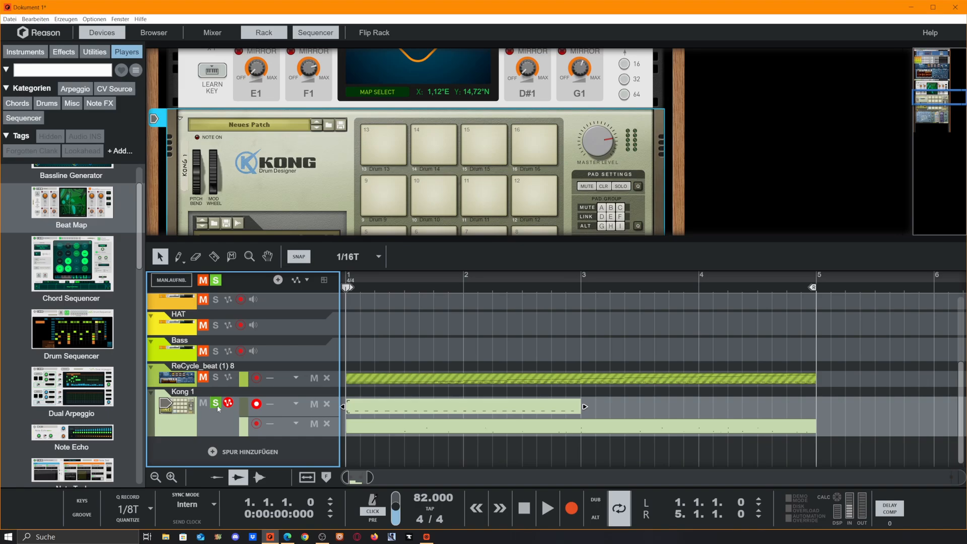
{"action": "key", "text": "space"}
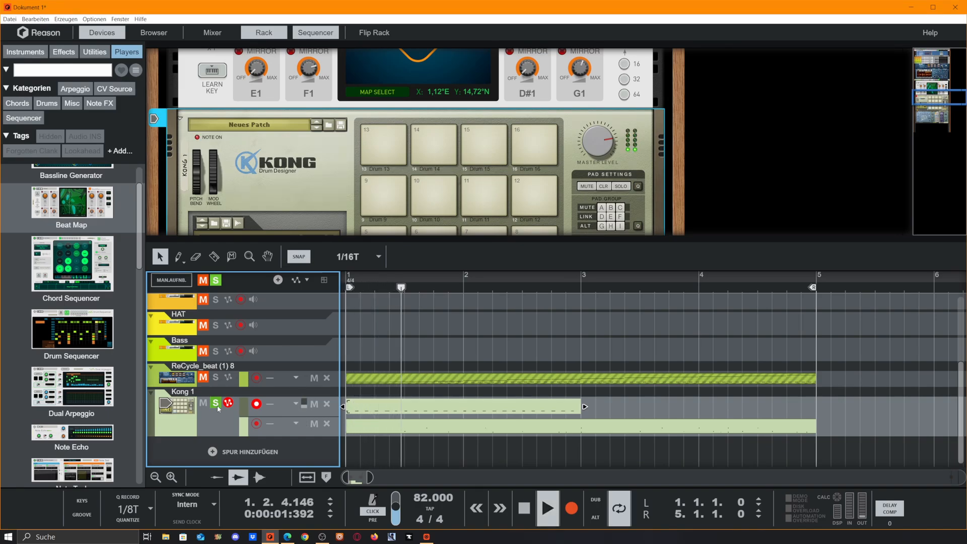
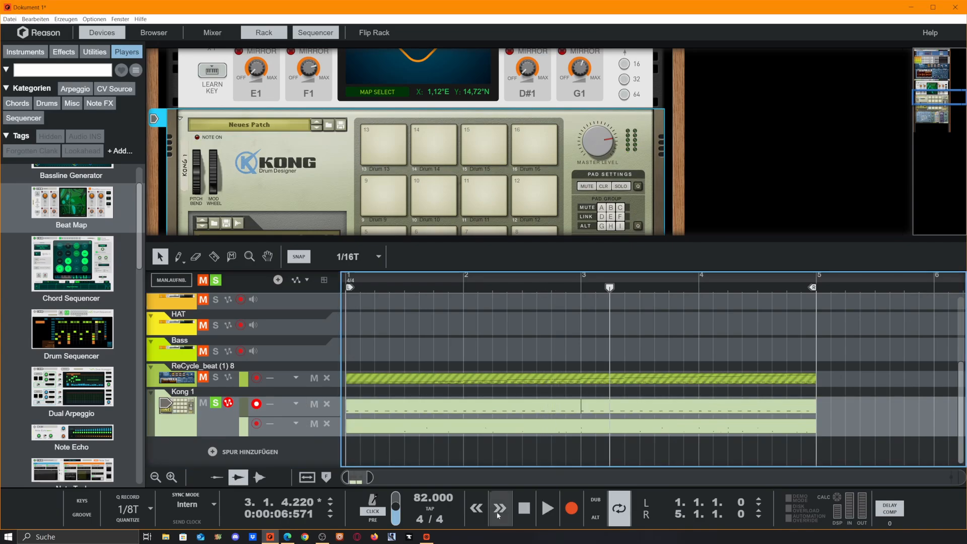
- Add another dub lane to the Kong 1 track and copy the HAT drum patch from pad 3 to pad 4
{"action": "left_click", "coordinate": [596, 500]}
{"action": "scroll", "coordinate": [443, 166], "scroll_direction": "down", "scroll_amount": 6}
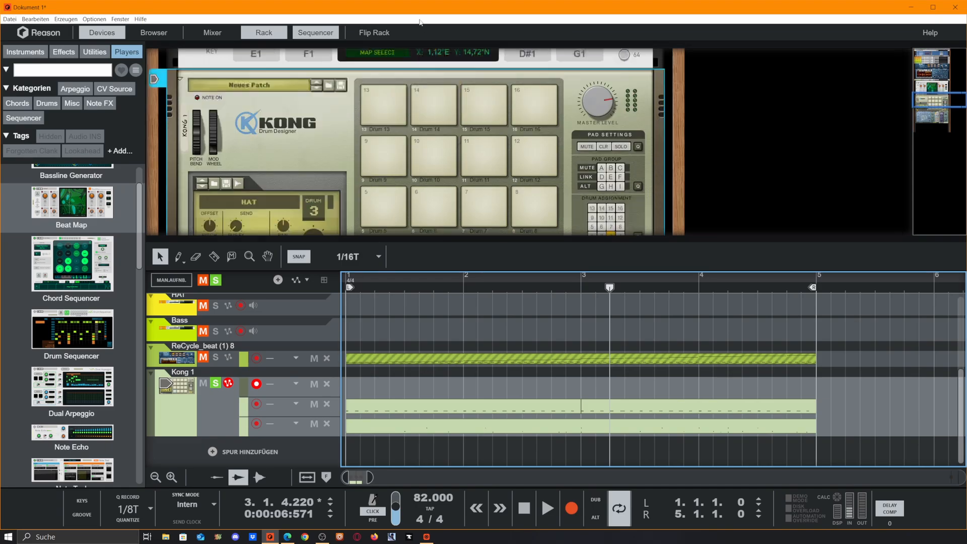
{"action": "scroll", "coordinate": [486, 86], "scroll_direction": "up", "scroll_amount": 1}
{"action": "left_click", "coordinate": [495, 96]}
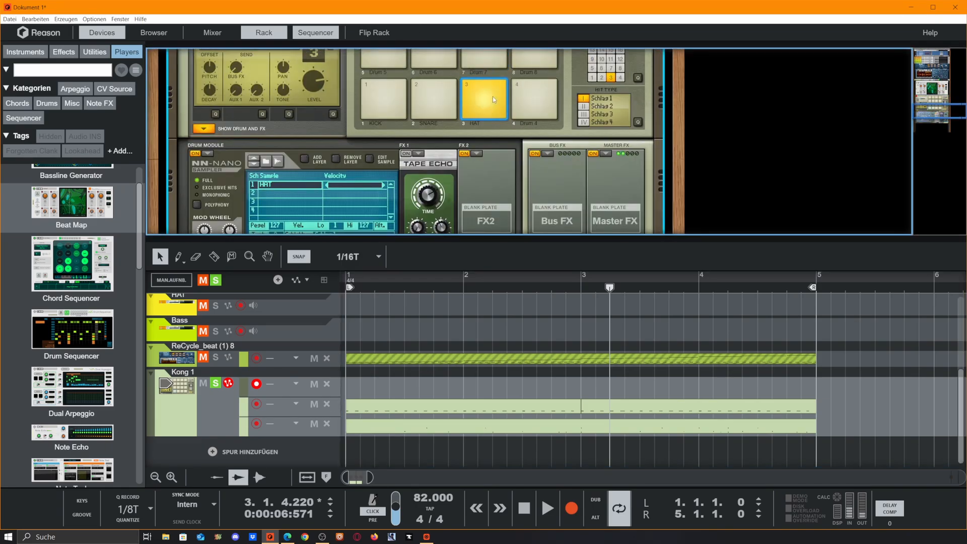
{"action": "right_click", "coordinate": [475, 96]}
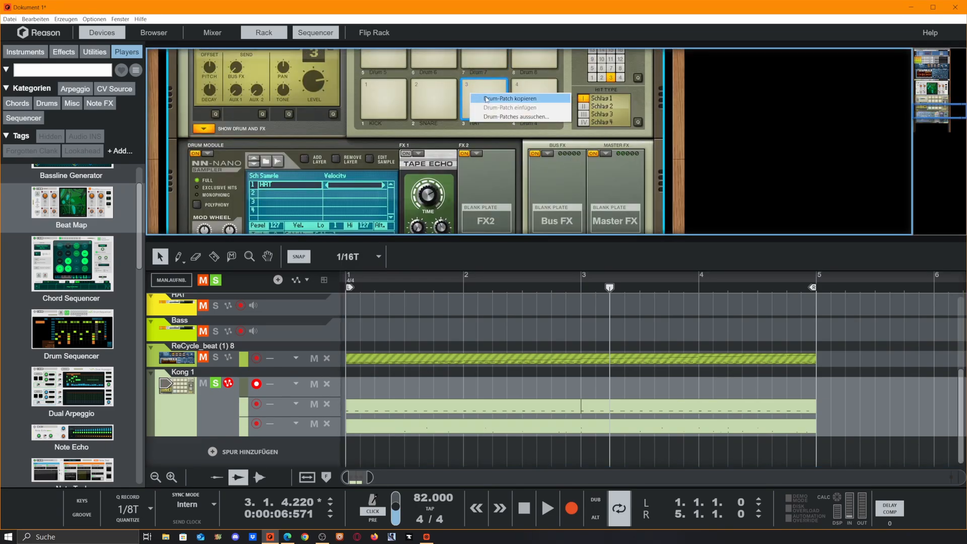
{"action": "left_click", "coordinate": [486, 98]}
{"action": "left_click", "coordinate": [542, 93]}
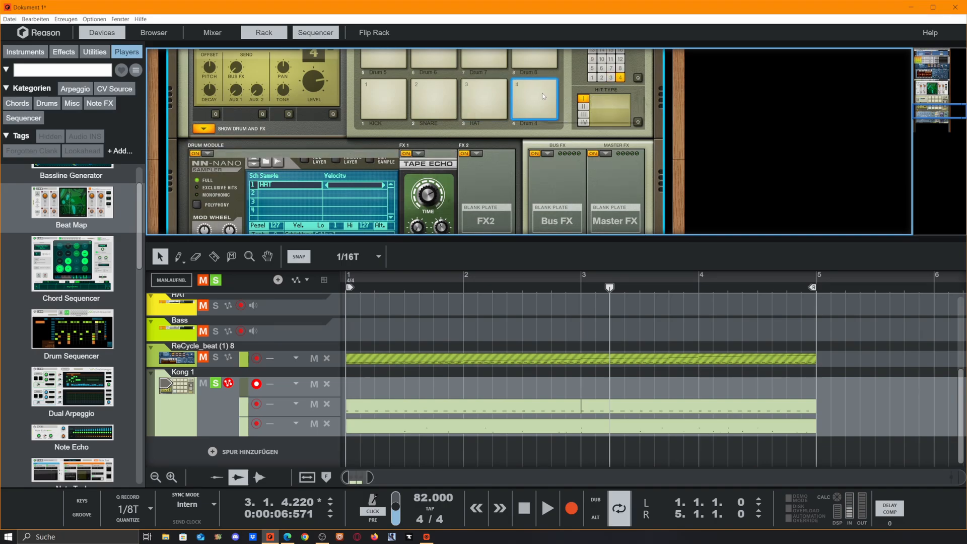
{"action": "right_click", "coordinate": [542, 93]}
{"action": "left_click", "coordinate": [558, 108]}
{"action": "scroll", "coordinate": [543, 111], "scroll_direction": "down", "scroll_amount": 1}
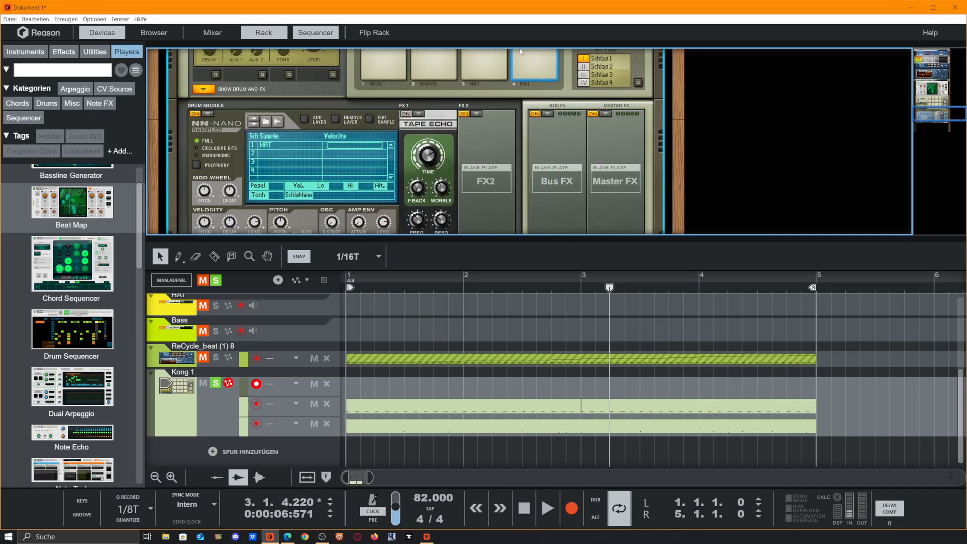
{"action": "scroll", "coordinate": [542, 120], "scroll_direction": "up", "scroll_amount": 2}
{"action": "left_click", "coordinate": [548, 132]}
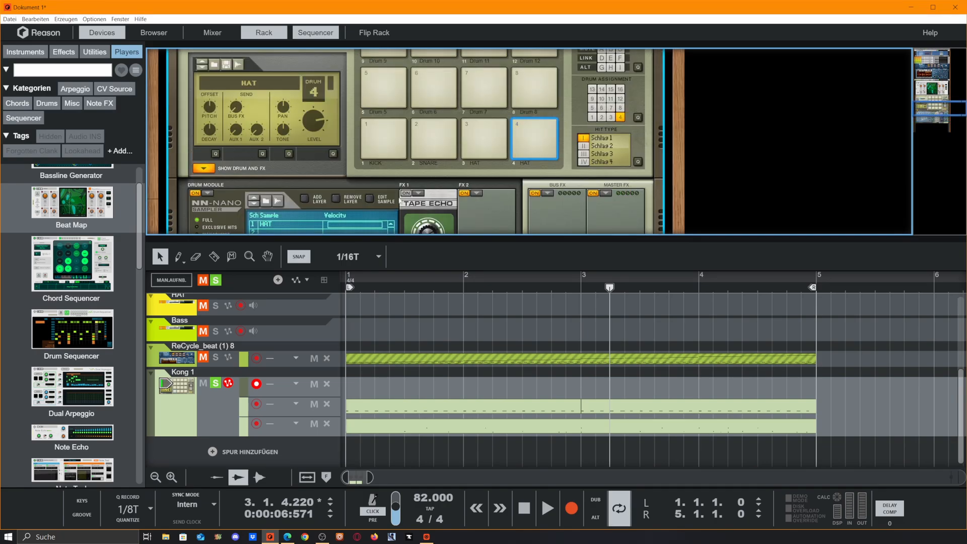
{"action": "scroll", "coordinate": [423, 126], "scroll_direction": "down", "scroll_amount": 3}
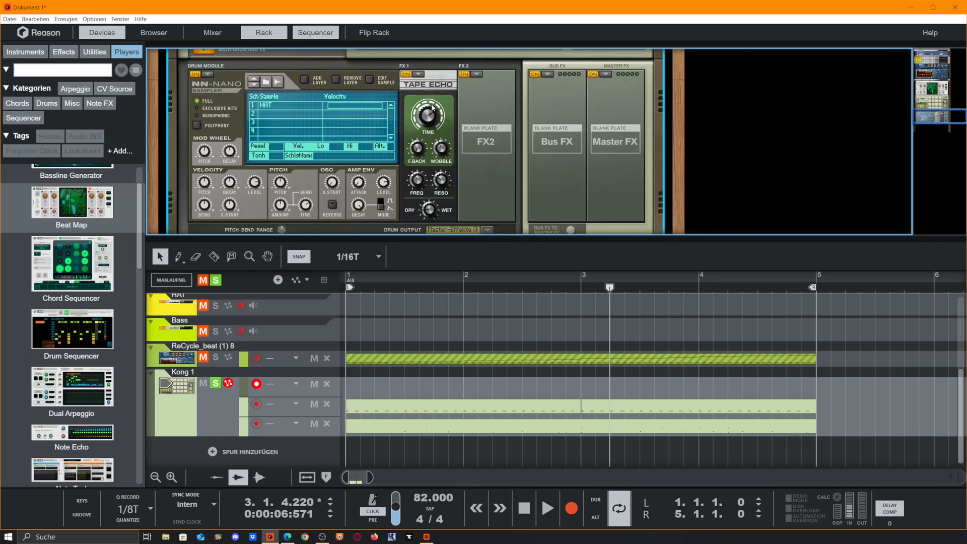
- Create a one-bar clip at bar 1 in the empty Kong 1 lane and add pad 4 HAT notes on every 1/8
{"action": "double_click", "coordinate": [347, 388]}
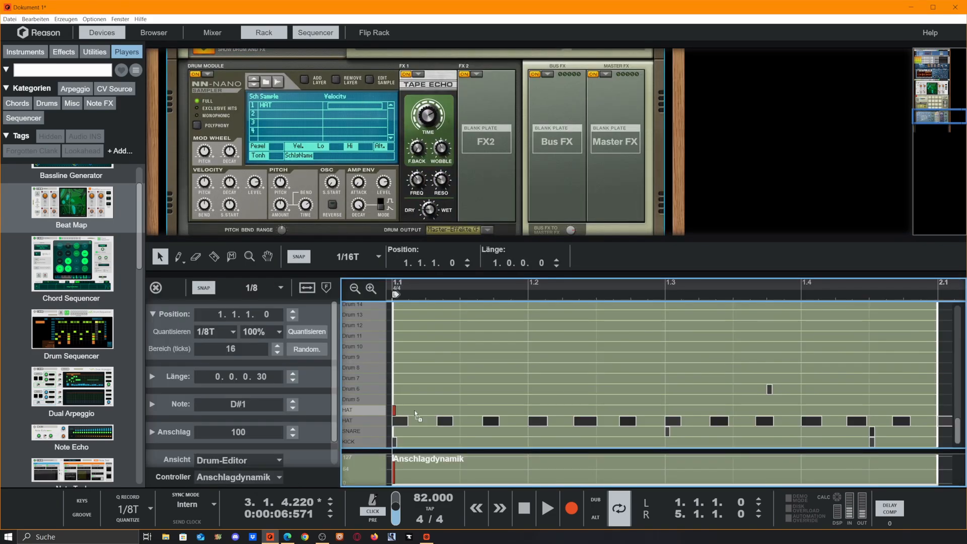
{"action": "double_click", "coordinate": [473, 410]}
{"action": "double_click", "coordinate": [531, 410]}
{"action": "double_click", "coordinate": [598, 410]}
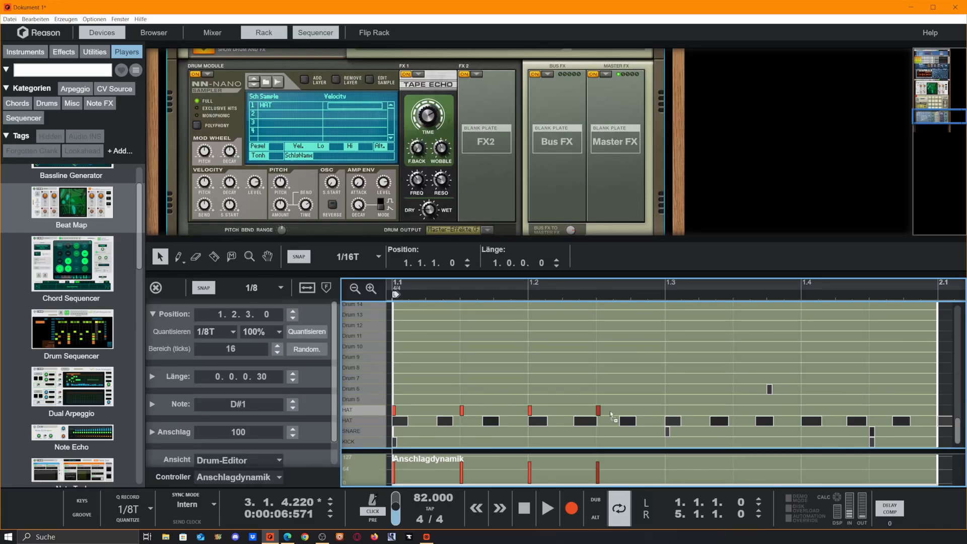
{"action": "double_click", "coordinate": [661, 410]}
{"action": "double_click", "coordinate": [731, 410]}
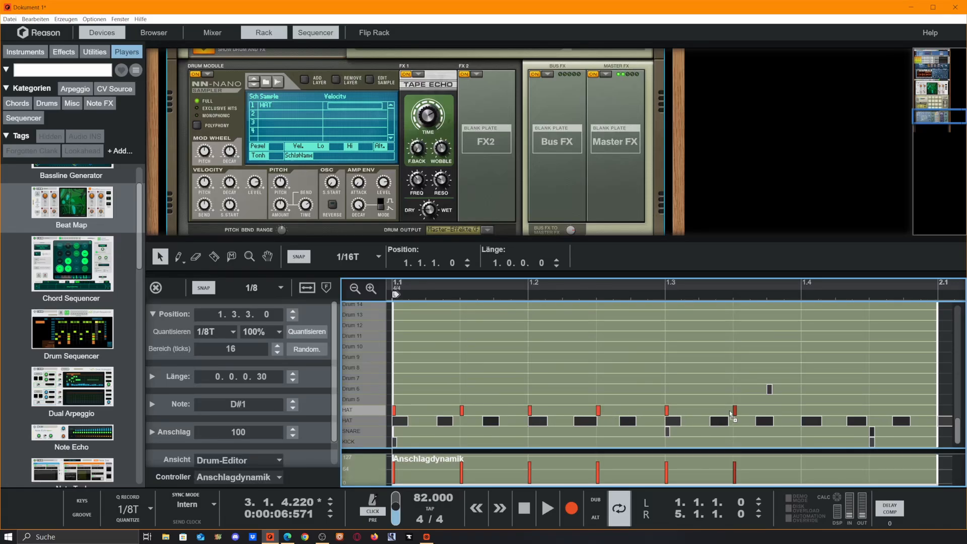
{"action": "double_click", "coordinate": [803, 410]}
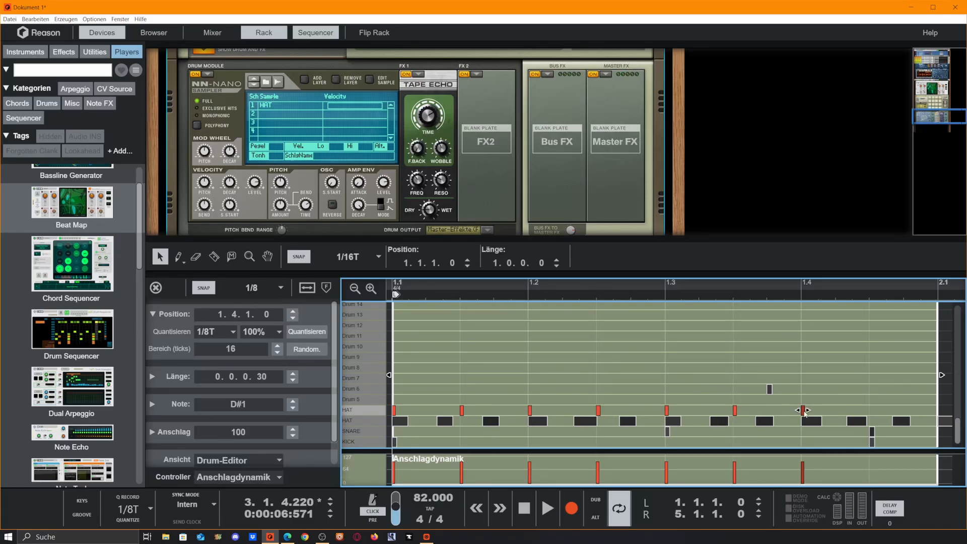
{"action": "double_click", "coordinate": [865, 410]}
- Move every second 1/8 note of the new hat pattern from the pad 4 HAT row up to the Drum 5 row
{"action": "double_click", "coordinate": [462, 410]}
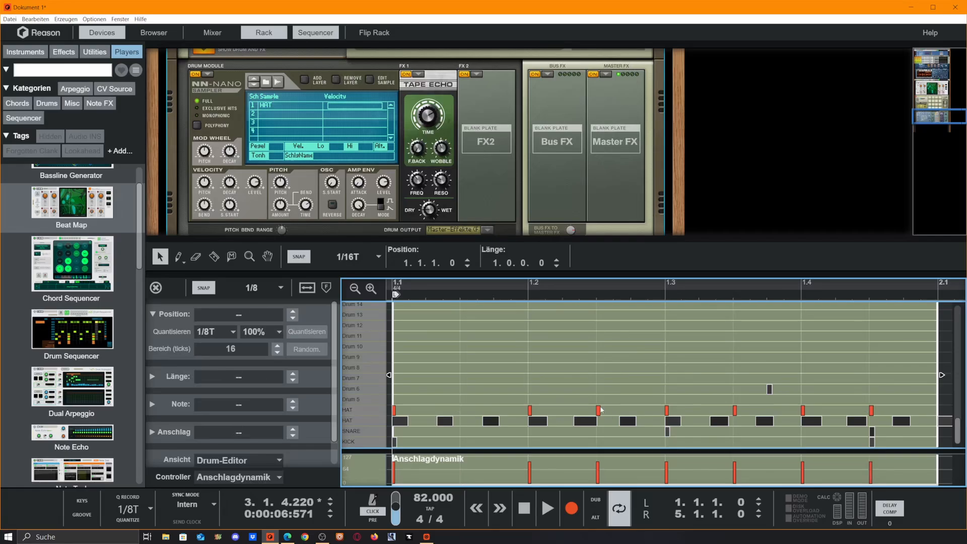
{"action": "double_click", "coordinate": [598, 411]}
{"action": "left_click", "coordinate": [463, 412]}
{"action": "left_click", "coordinate": [598, 411], "text": "shift"}
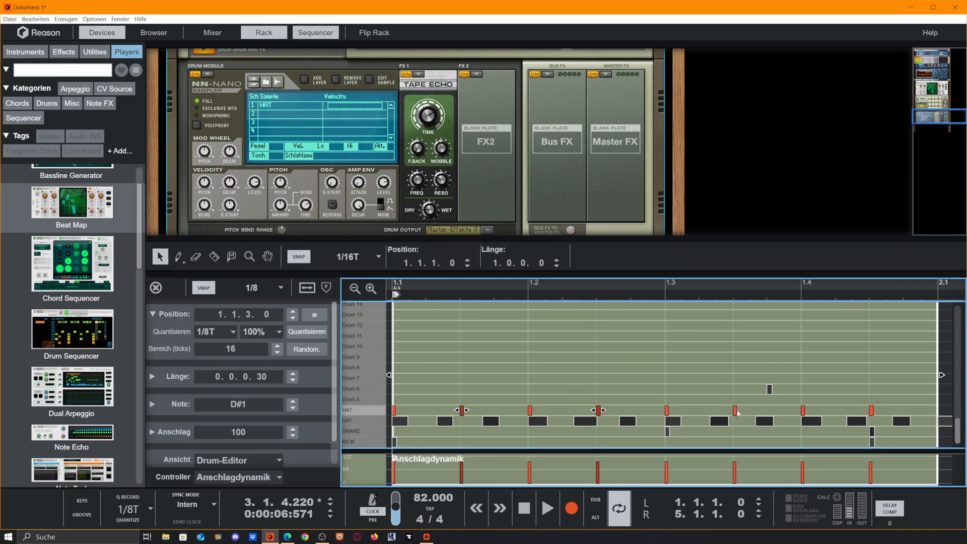
{"action": "left_click", "coordinate": [873, 412], "text": "shift"}
{"action": "left_click_drag", "start_coordinate": [736, 412], "coordinate": [737, 405]}
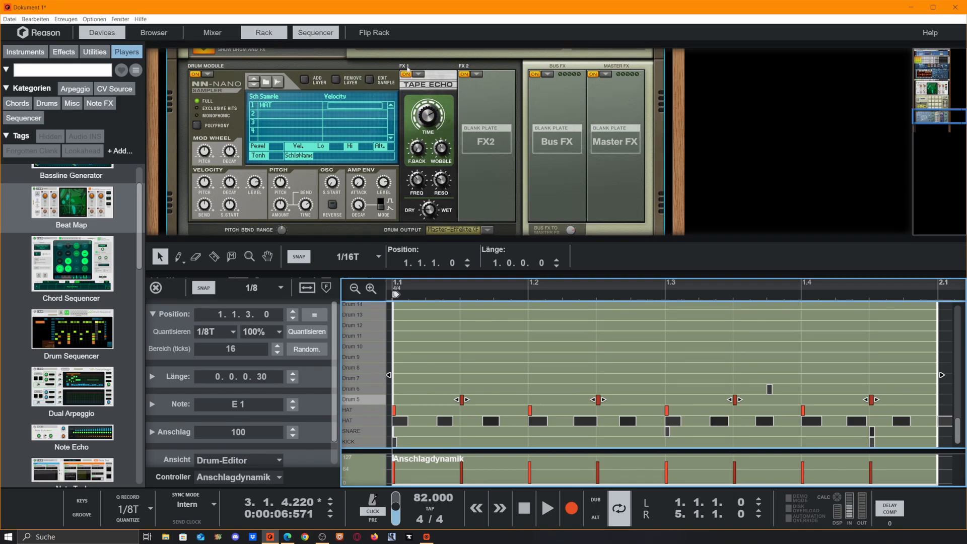
- Paste the copied HAT drum patch onto Kong pad 5 and check its Tape Echo time setting
{"action": "scroll", "coordinate": [490, 126], "scroll_direction": "up", "scroll_amount": 3}
{"action": "right_click", "coordinate": [385, 76]}
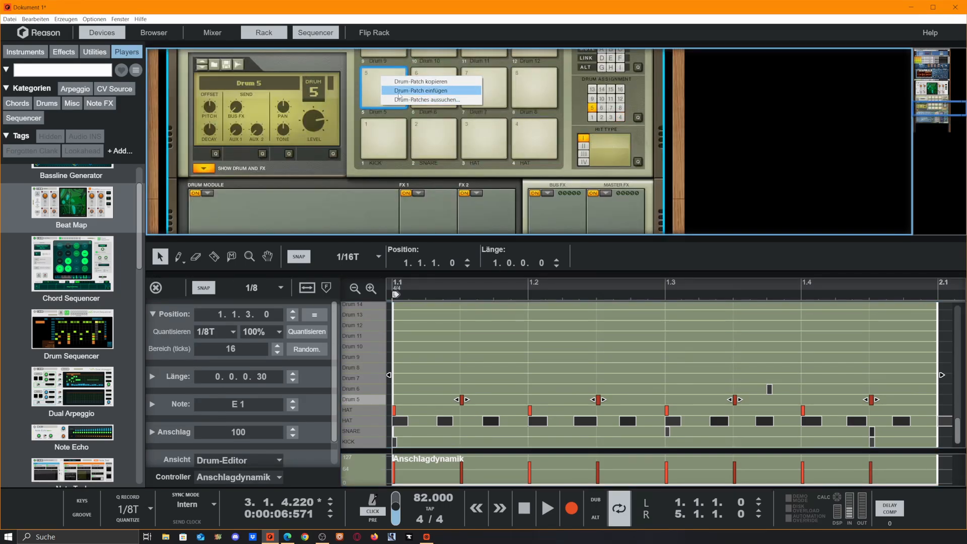
{"action": "left_click", "coordinate": [399, 90]}
{"action": "scroll", "coordinate": [401, 96], "scroll_direction": "down", "scroll_amount": 1}
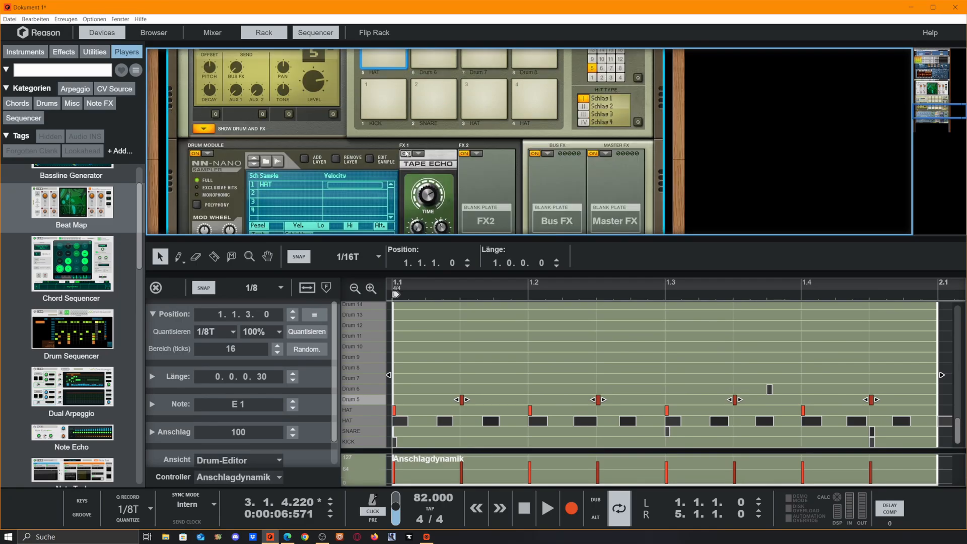
{"action": "mouse_move", "coordinate": [427, 194]}
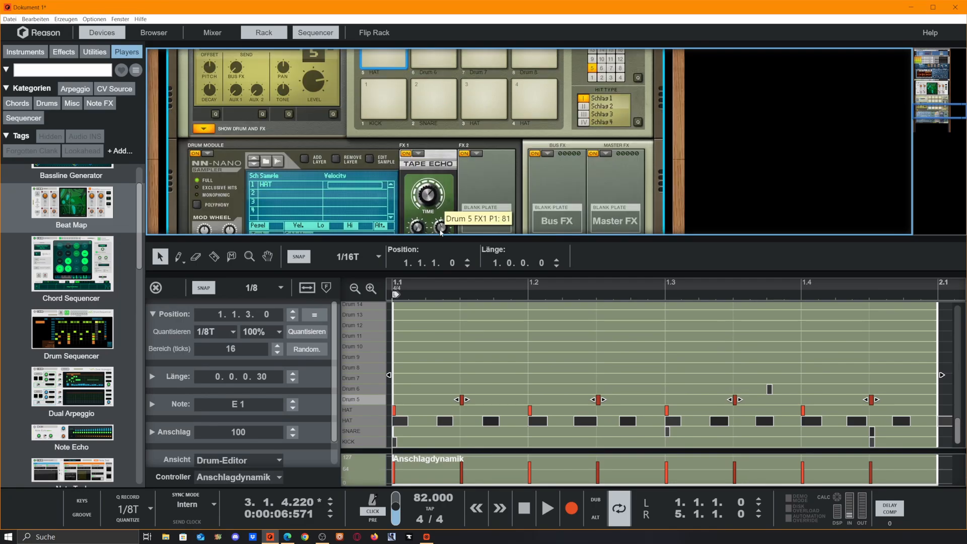
{"action": "scroll", "coordinate": [441, 231], "scroll_direction": "down", "scroll_amount": 2}
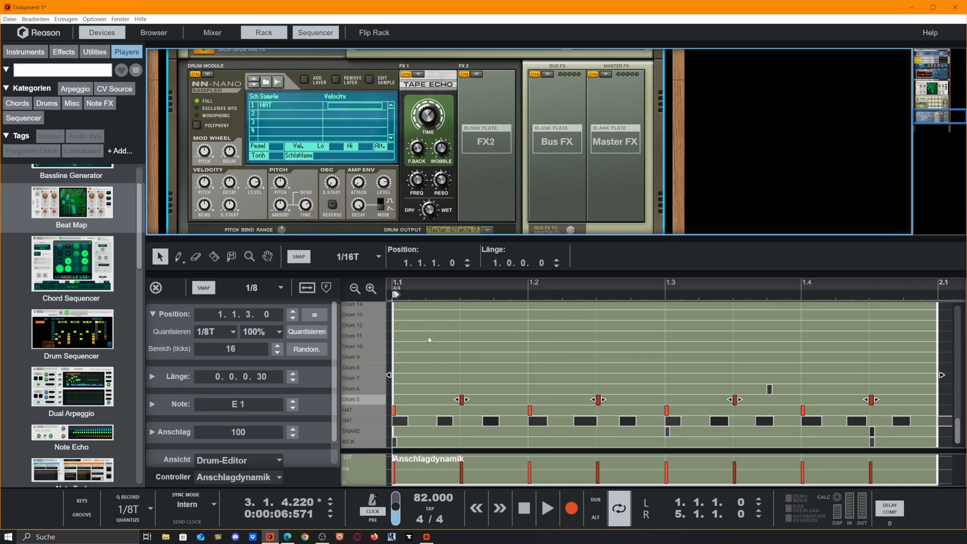
- Close the clip editor and mute the two lower note lanes of the Kong 1 track
{"action": "left_click", "coordinate": [156, 288]}
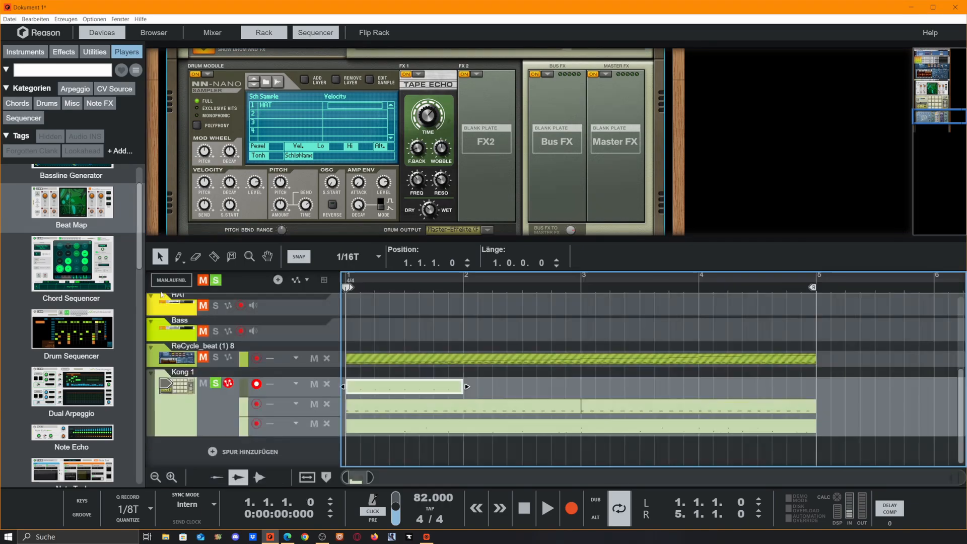
{"action": "left_click", "coordinate": [314, 404]}
{"action": "left_click", "coordinate": [315, 424]}
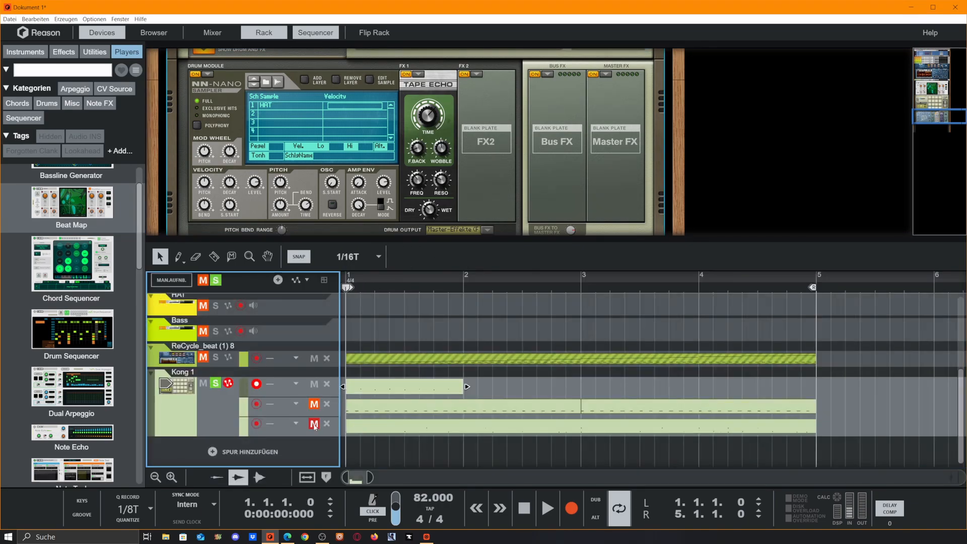
- Duplicate the one-bar hat clip into bars 2, 3 and 4 of its lane and briefly play it back
{"action": "left_click_drag", "start_coordinate": [408, 386], "coordinate": [523, 392]}
{"action": "key", "text": "ctrl+d"}
{"action": "key", "text": "ctrl+d"}
{"action": "left_click_drag", "start_coordinate": [746, 393], "coordinate": [741, 392]}
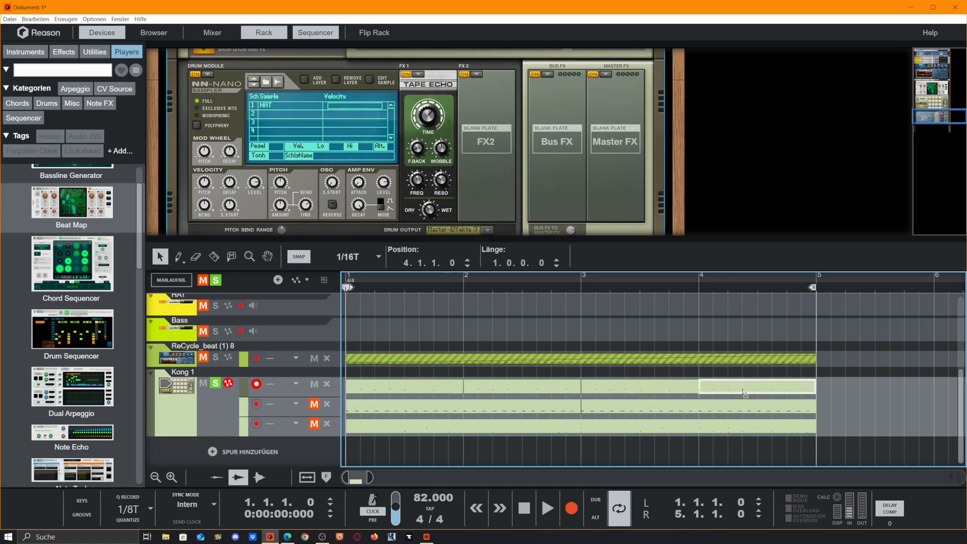
{"action": "key", "text": "space"}
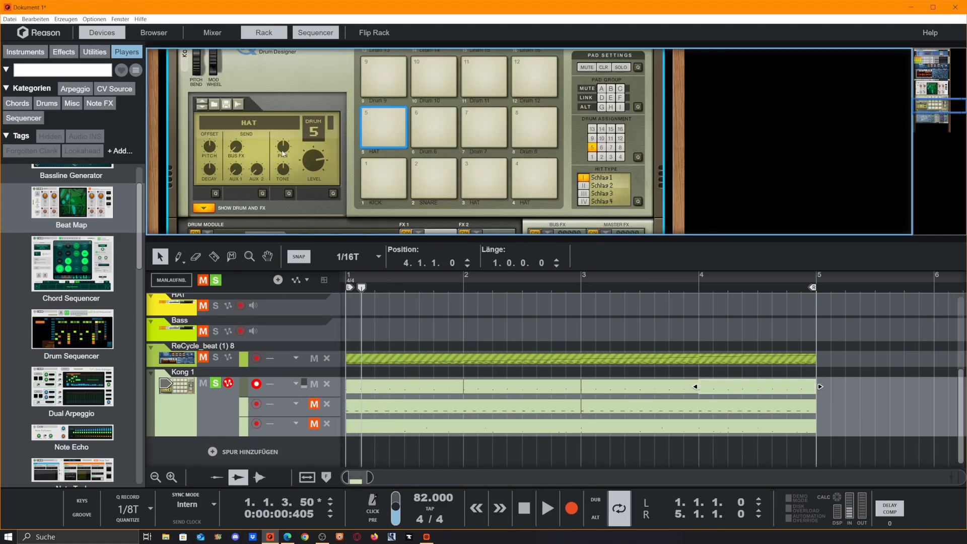
- Pan drum 5 to about 43 and drum 4 to about -41 in Kong
{"action": "left_click_drag", "start_coordinate": [289, 147], "coordinate": [289, 135]}
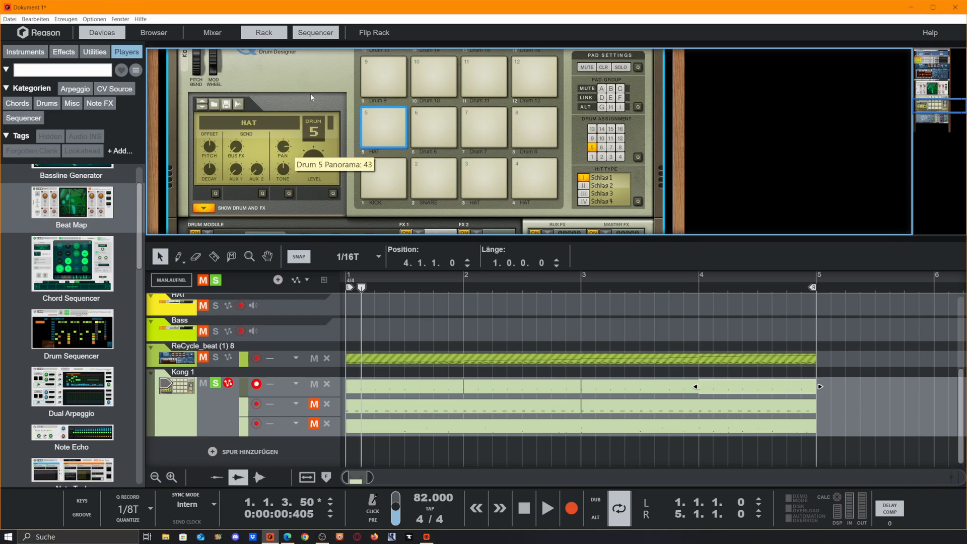
{"action": "left_click", "coordinate": [528, 178]}
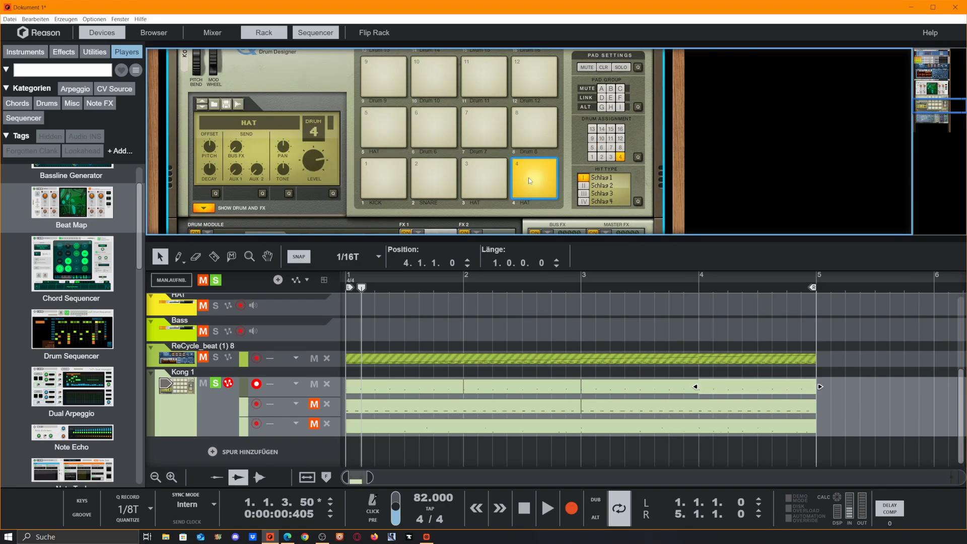
{"action": "left_click_drag", "start_coordinate": [285, 151], "coordinate": [292, 197]}
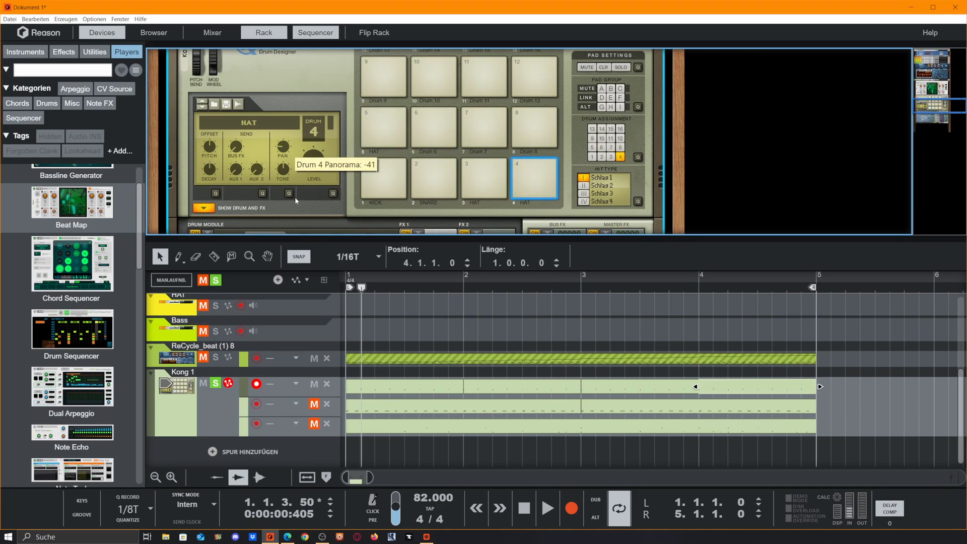
- Set the pitch offset of drum 4 to about 36
{"action": "left_click", "coordinate": [422, 121]}
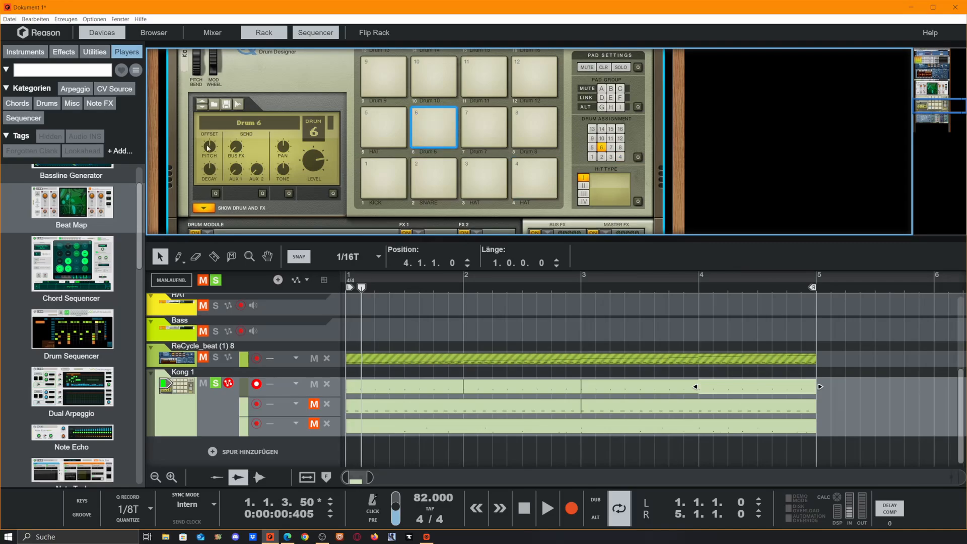
{"action": "left_click", "coordinate": [521, 170]}
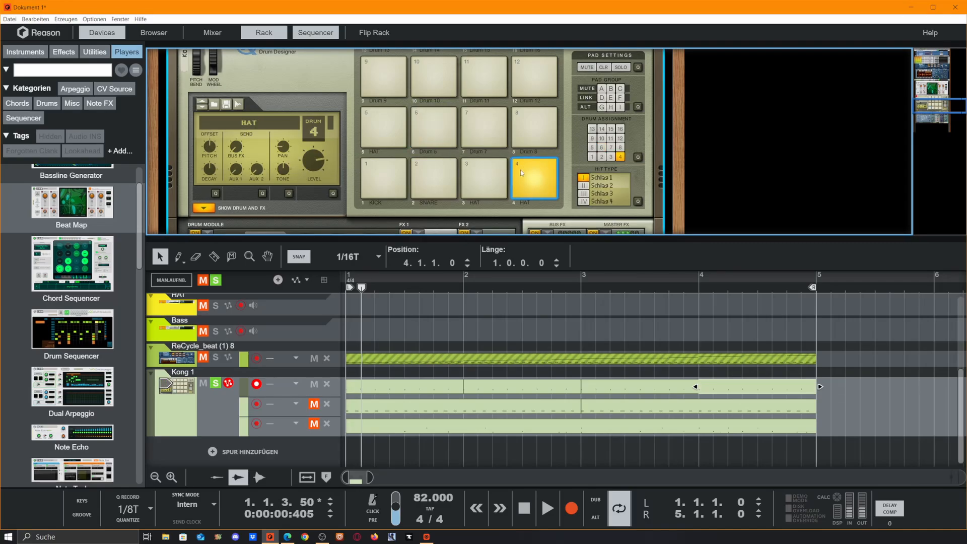
{"action": "left_click_drag", "start_coordinate": [207, 154], "coordinate": [212, 135]}
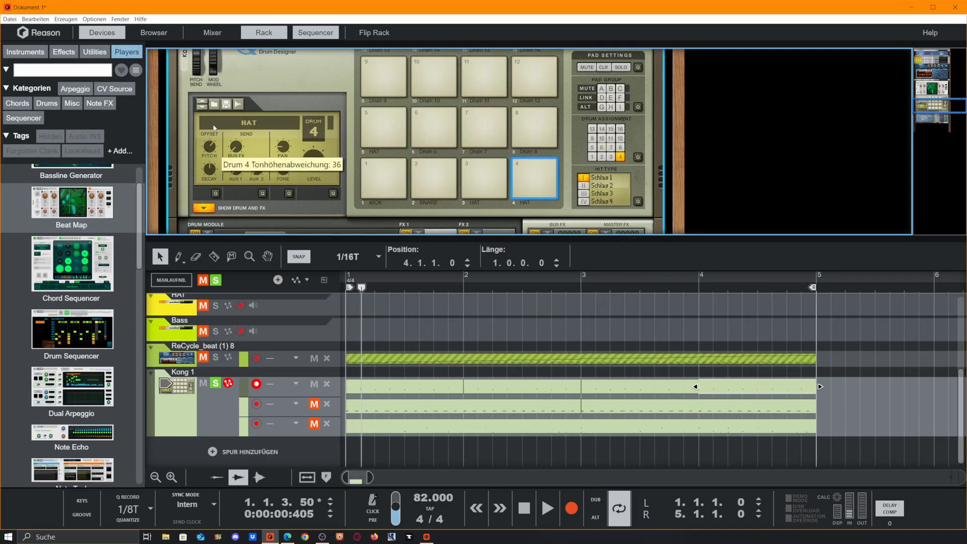
- Play the panned hat pattern from bar 1 with the other lanes muted and review drum 4's sampler and Tape Echo
{"action": "scroll", "coordinate": [320, 318], "scroll_direction": "down", "scroll_amount": 3}
{"action": "left_click_drag", "start_coordinate": [361, 288], "coordinate": [314, 294]}
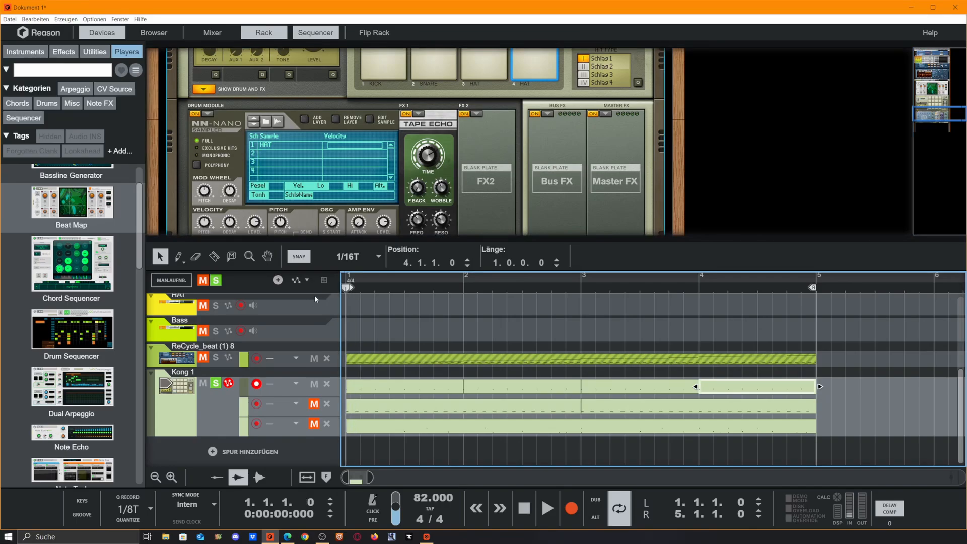
{"action": "scroll", "coordinate": [441, 191], "scroll_direction": "up", "scroll_amount": 2}
{"action": "scroll", "coordinate": [441, 190], "scroll_direction": "up", "scroll_amount": 1}
{"action": "key", "text": "space"}
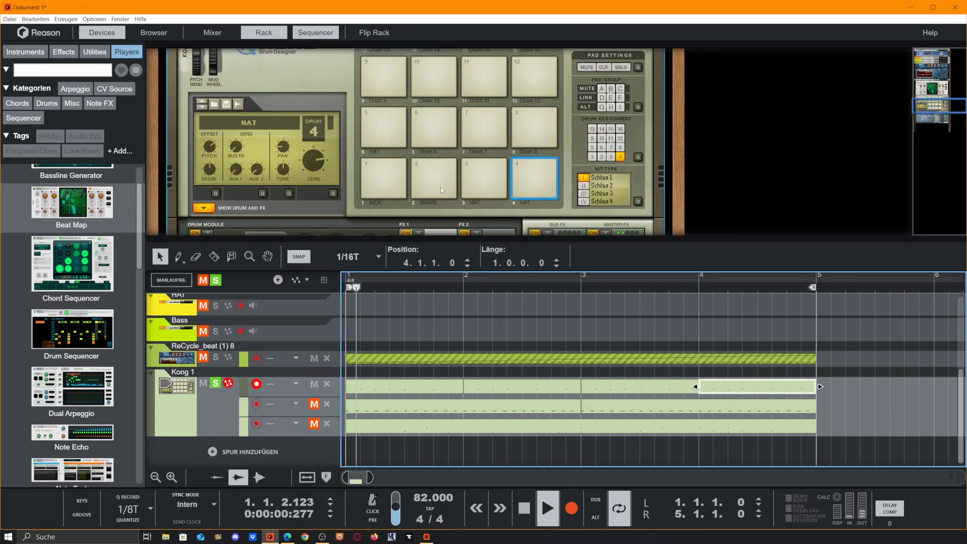
{"action": "scroll", "coordinate": [450, 177], "scroll_direction": "down", "scroll_amount": 2}
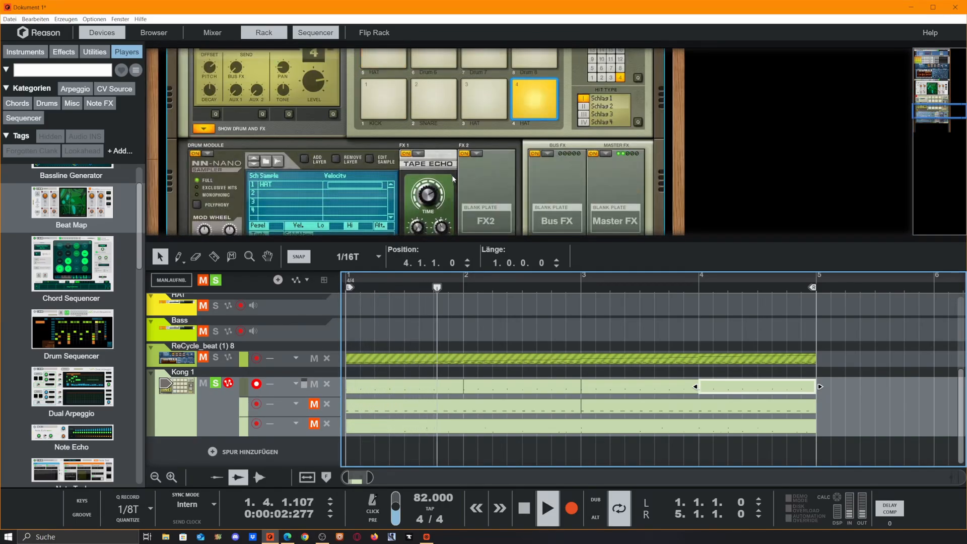
{"action": "scroll", "coordinate": [452, 174], "scroll_direction": "down", "scroll_amount": 1}
{"action": "scroll", "coordinate": [478, 122], "scroll_direction": "up", "scroll_amount": 2}
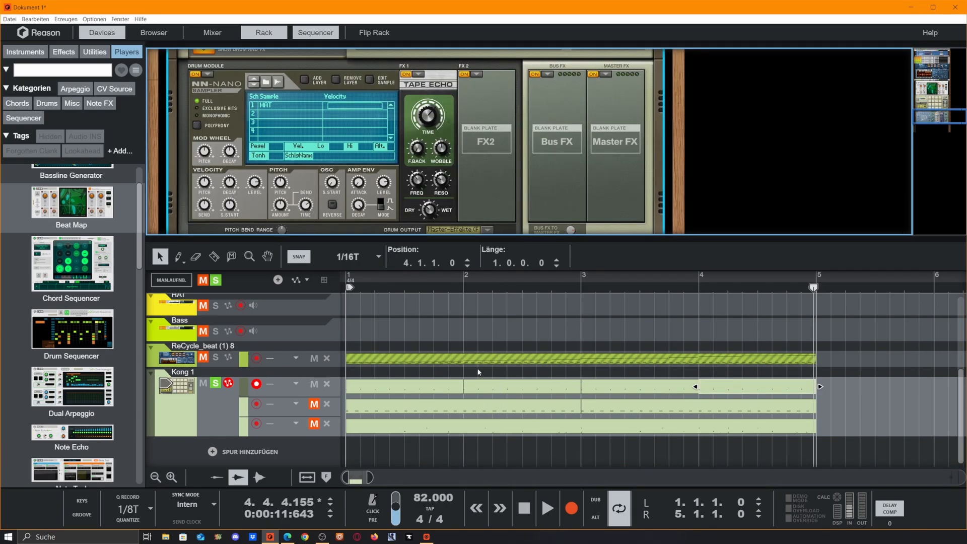
- Unmute the two lower Kong 1 lanes and play the pattern from bar 1
{"action": "left_click", "coordinate": [315, 404]}
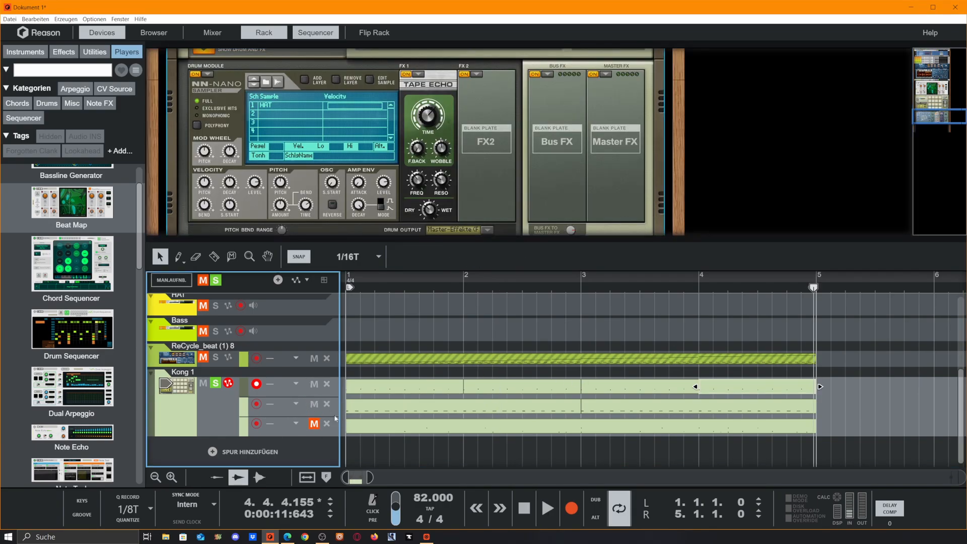
{"action": "left_click_drag", "start_coordinate": [378, 280], "coordinate": [244, 304]}
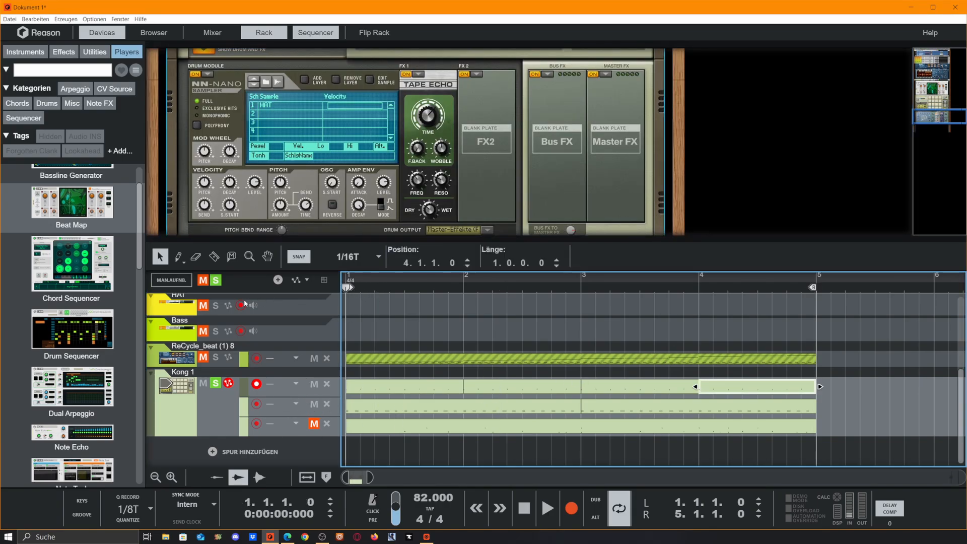
{"action": "key", "text": "space"}
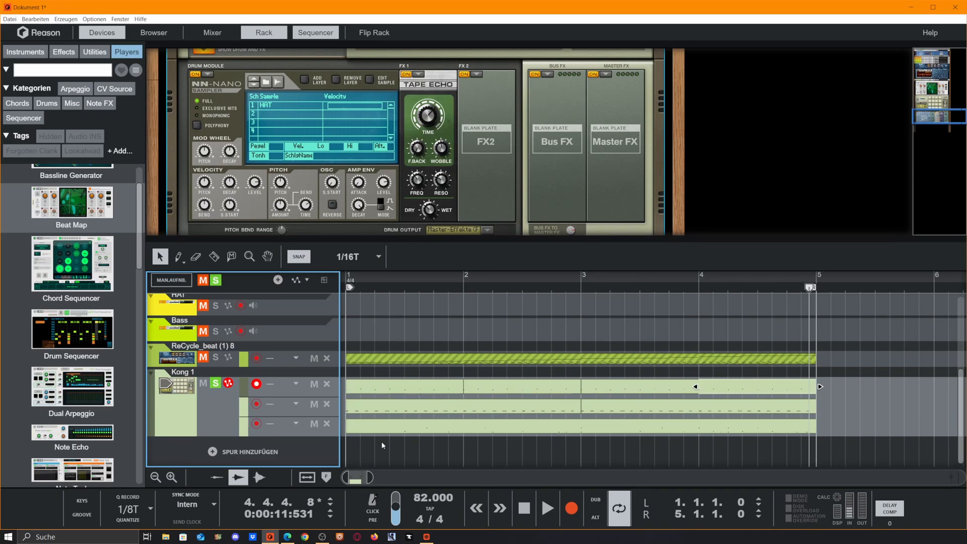
- Play all three Kong 1 lanes together from bar 1 while watching the pads, and stop playback
{"action": "left_click", "coordinate": [382, 442]}
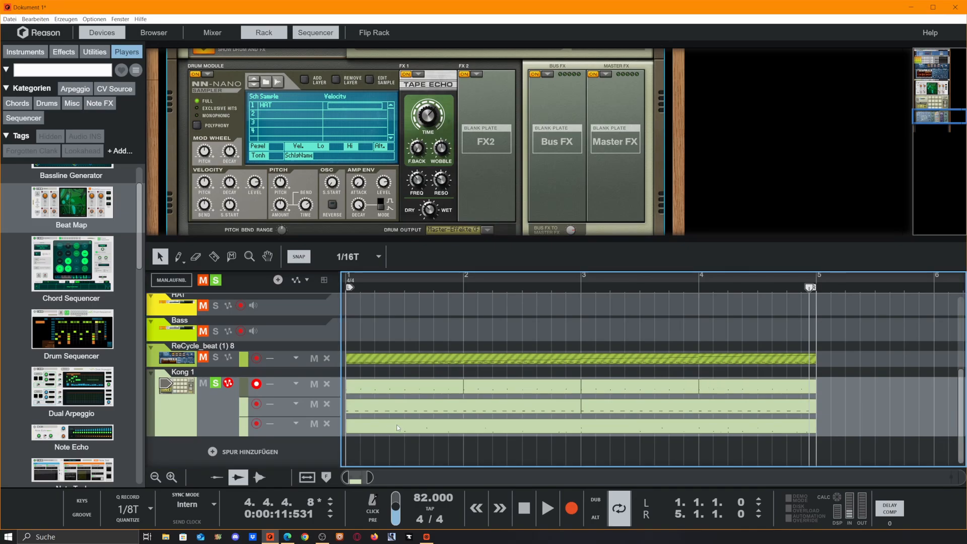
{"action": "left_click_drag", "start_coordinate": [376, 290], "coordinate": [179, 301]}
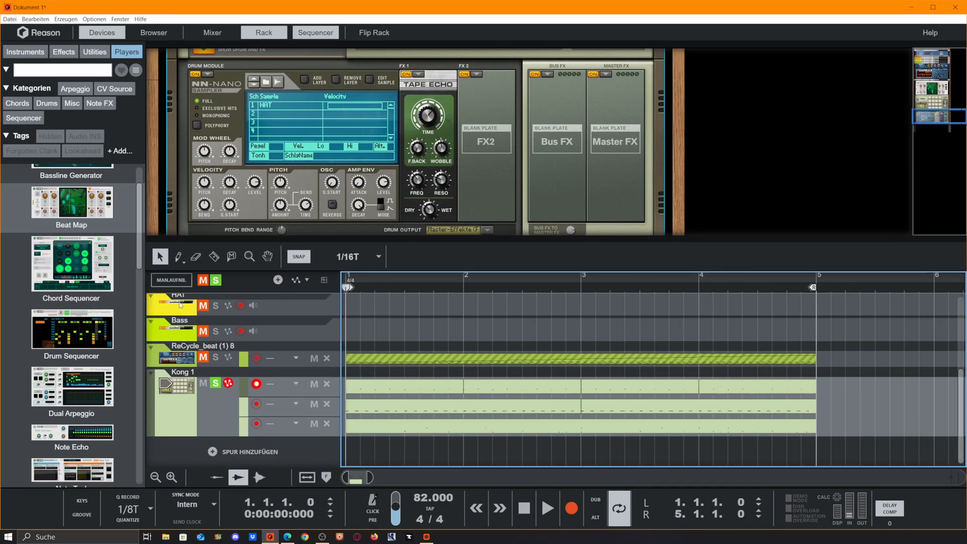
{"action": "key", "text": "space"}
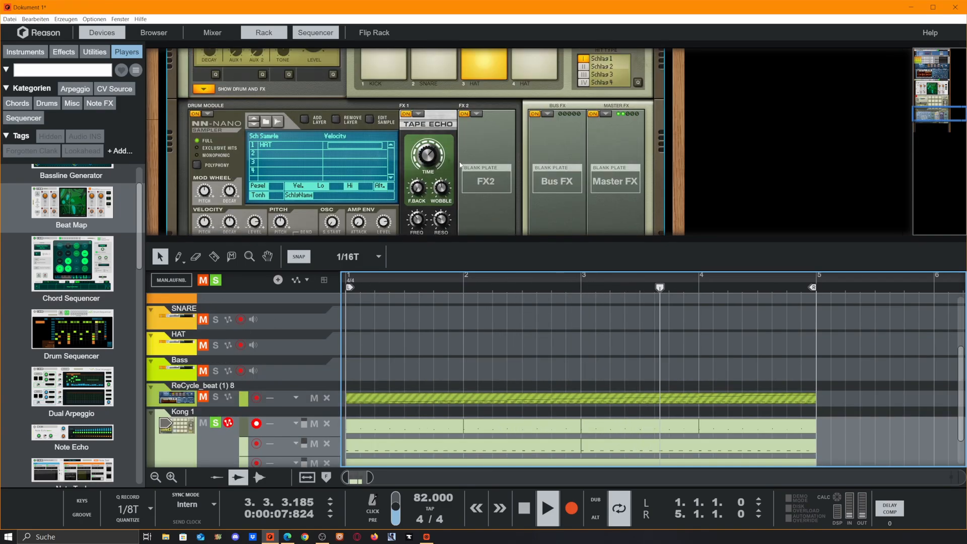
{"action": "scroll", "coordinate": [458, 190], "scroll_direction": "up", "scroll_amount": 5}
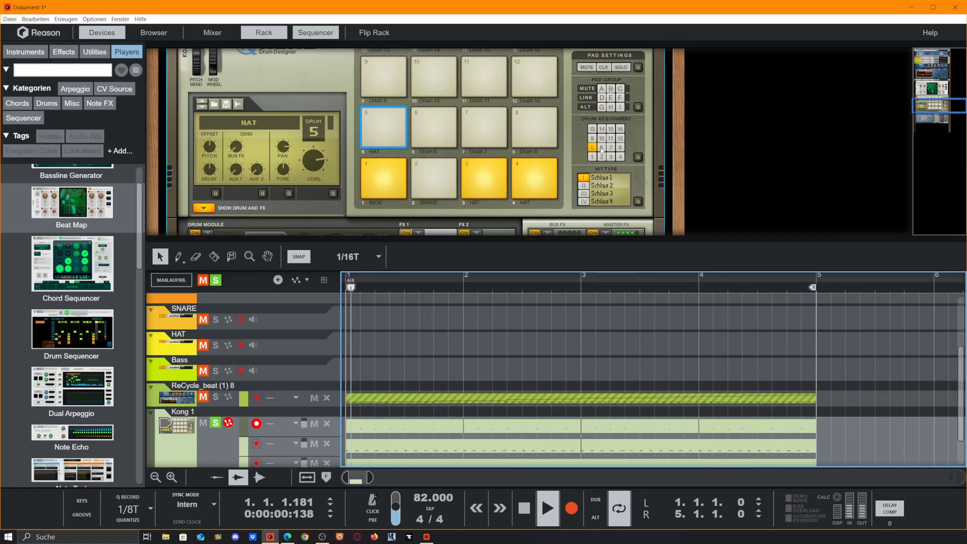
{"action": "key", "text": "space"}
- Enlarge the rack area above the sequencer and audition the HAT sounds on pads 5 and 3
{"action": "left_click_drag", "start_coordinate": [583, 241], "coordinate": [584, 280]}
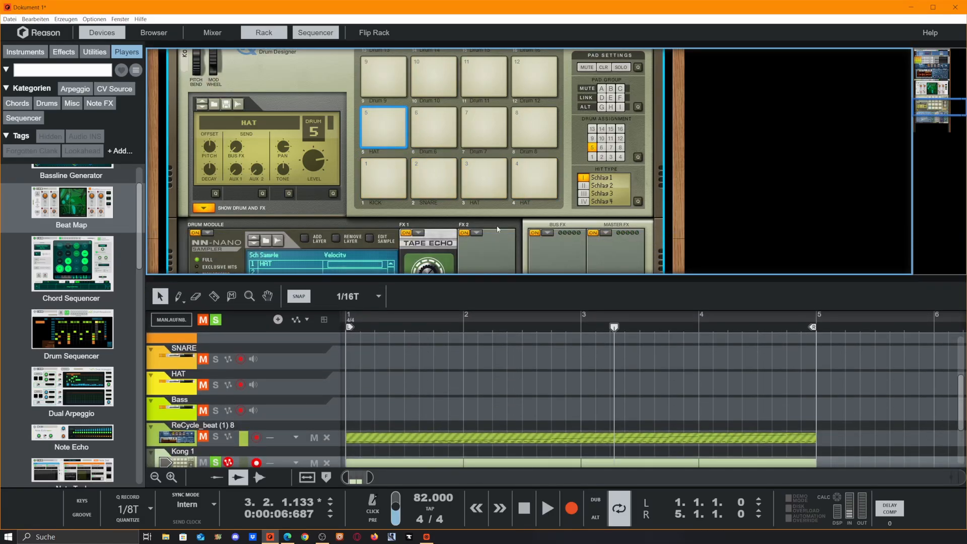
{"action": "scroll", "coordinate": [371, 147], "scroll_direction": "up", "scroll_amount": 1}
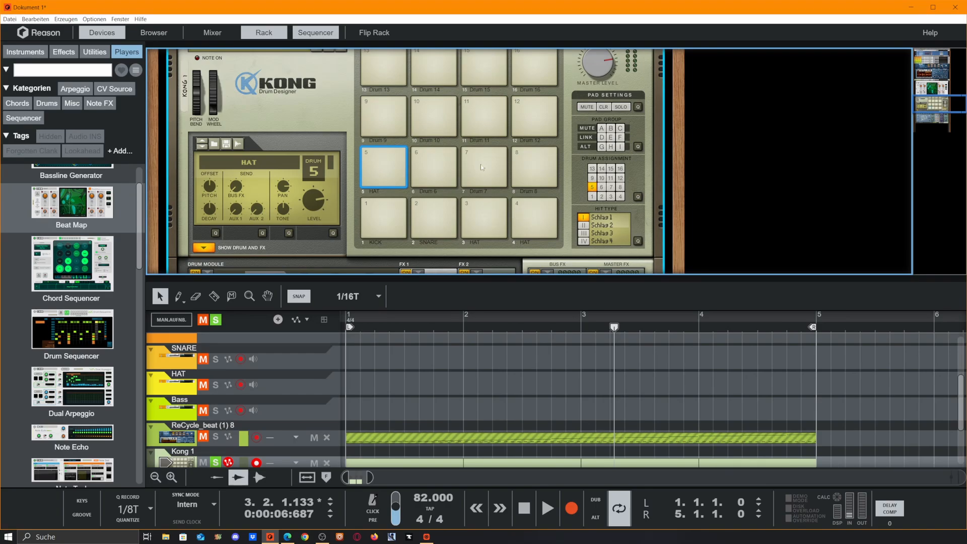
{"action": "left_click", "coordinate": [390, 185]}
{"action": "left_click", "coordinate": [482, 217]}
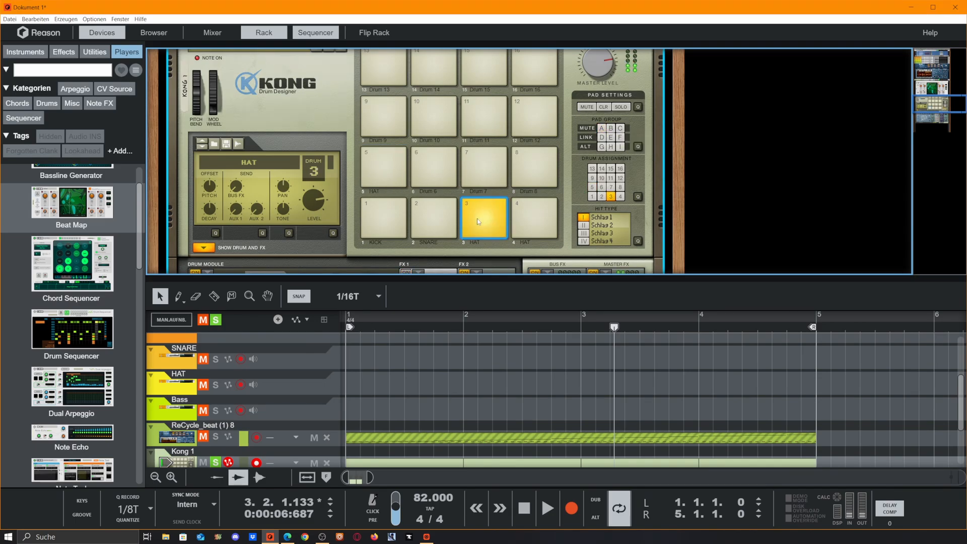
- Assign Kong's HAT pads 3 and 4 to mute group A and show the pad group assignments of all pads
{"action": "left_click", "coordinate": [602, 128]}
{"action": "left_click", "coordinate": [551, 210]}
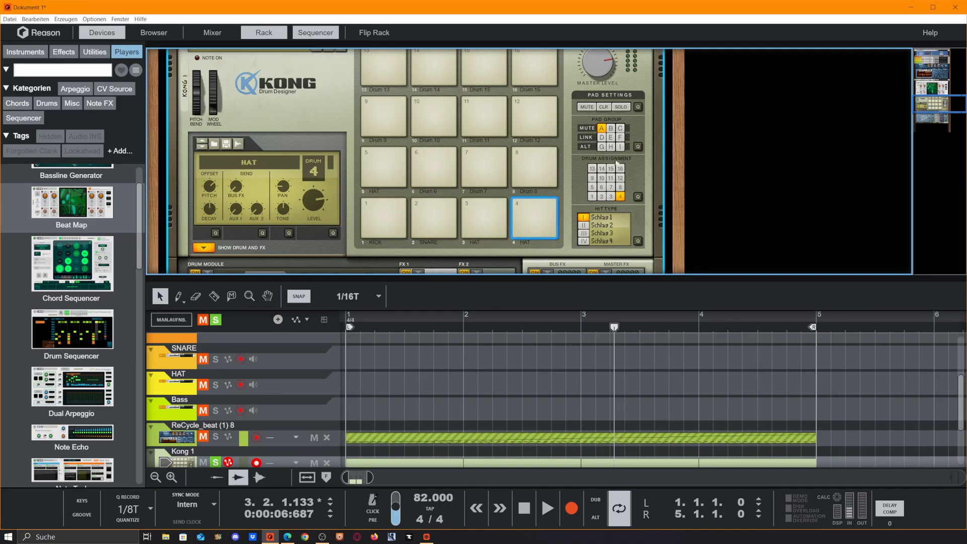
{"action": "left_click", "coordinate": [638, 146]}
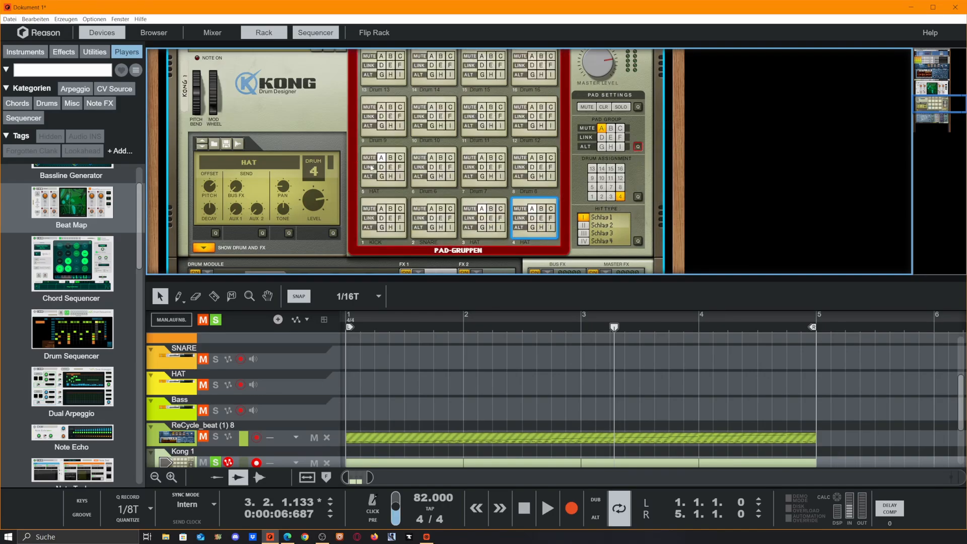
- Play the pattern from bar 1 to check the muted HAT pads, stop it and clear all track mutes and solos
{"action": "left_click_drag", "start_coordinate": [396, 330], "coordinate": [314, 339]}
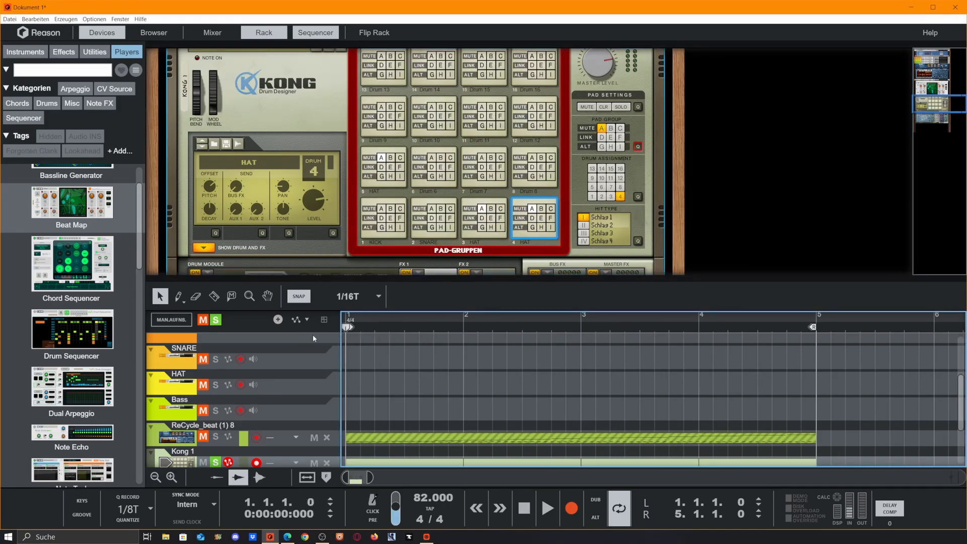
{"action": "key", "text": "space"}
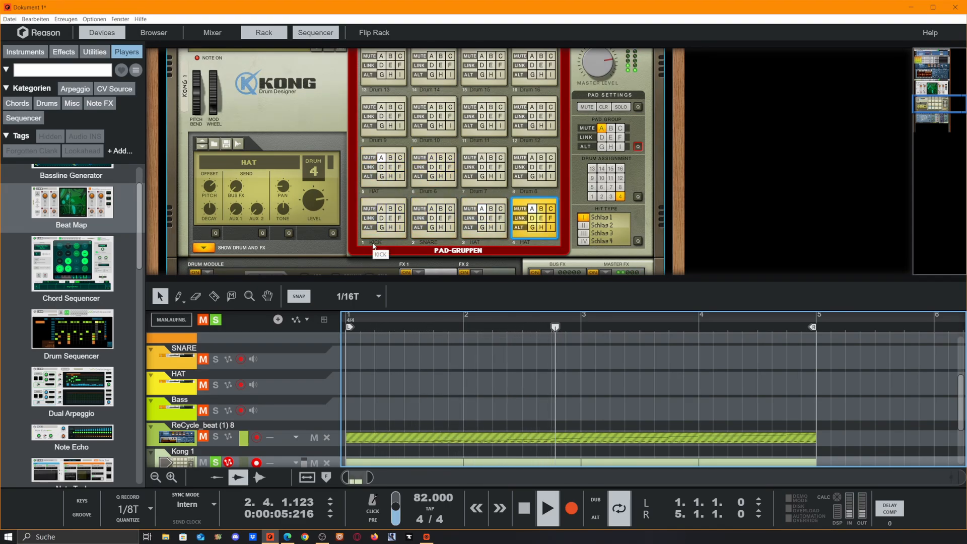
{"action": "scroll", "coordinate": [413, 262], "scroll_direction": "down", "scroll_amount": 5}
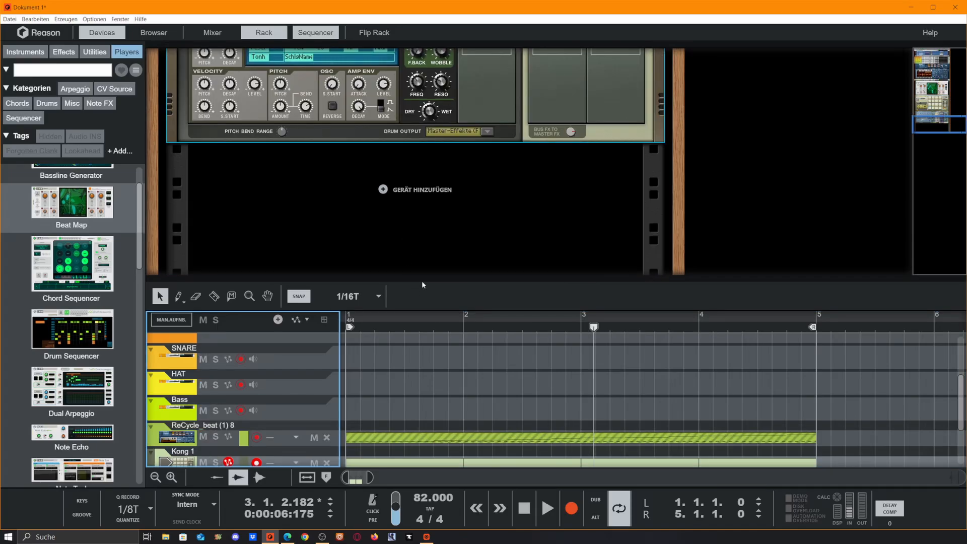
- Enlarge the sequencer area and select all clips on the ReCycle_beat and Kong 1 tracks
{"action": "left_click_drag", "start_coordinate": [422, 267], "coordinate": [429, 61]}
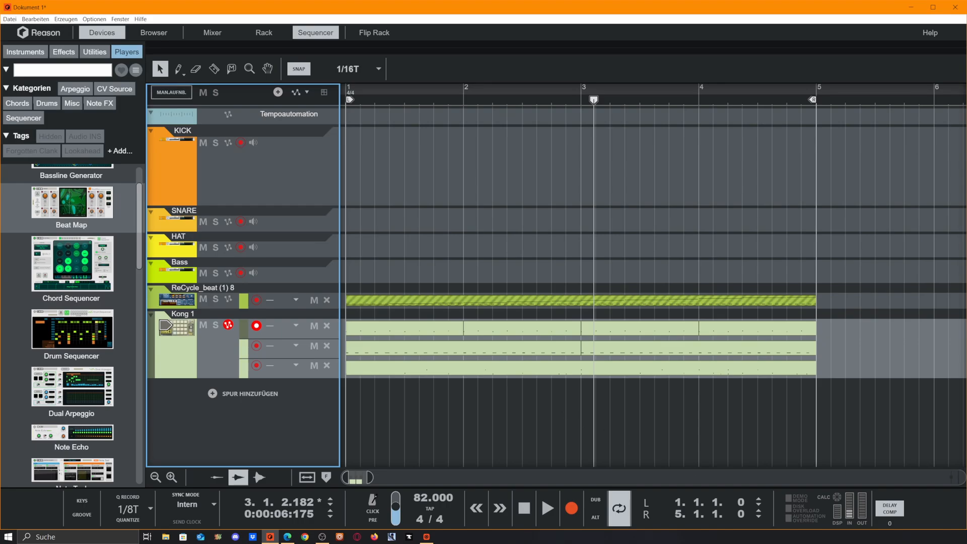
{"action": "left_click_drag", "start_coordinate": [856, 326], "coordinate": [384, 431]}
{"action": "left_click_drag", "start_coordinate": [365, 386], "coordinate": [714, 289]}
{"action": "key", "text": "g"}
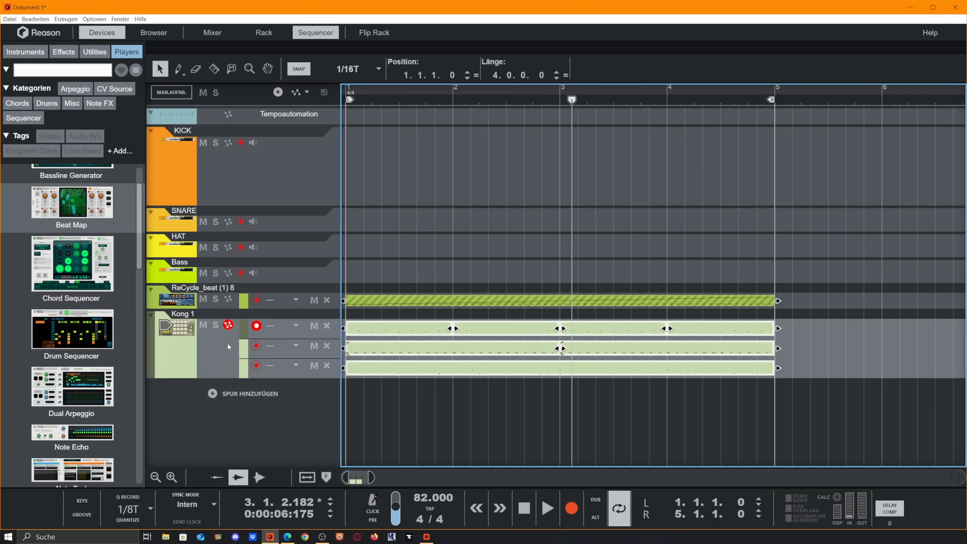
- Split the Bass audio clip at bar 7 where the hit starts and delete the silent part before it
{"action": "key", "text": "F6"}
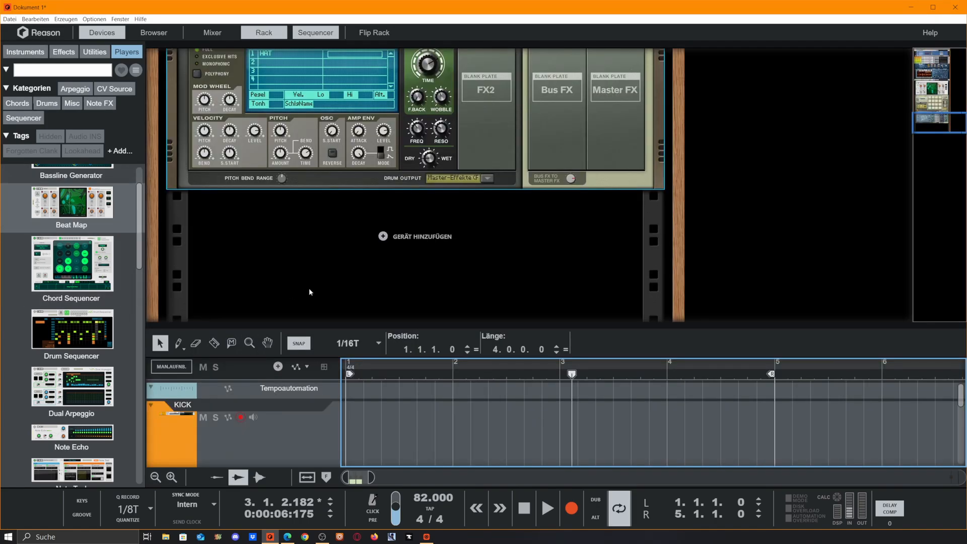
{"action": "left_click_drag", "start_coordinate": [501, 326], "coordinate": [501, 122]}
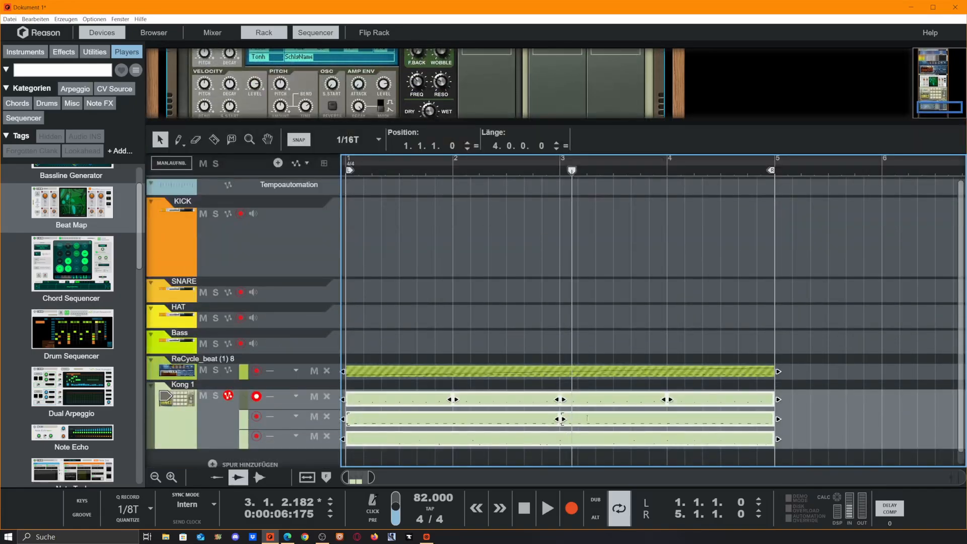
{"action": "left_click_drag", "start_coordinate": [372, 477], "coordinate": [399, 478]}
{"action": "double_click", "coordinate": [612, 344]}
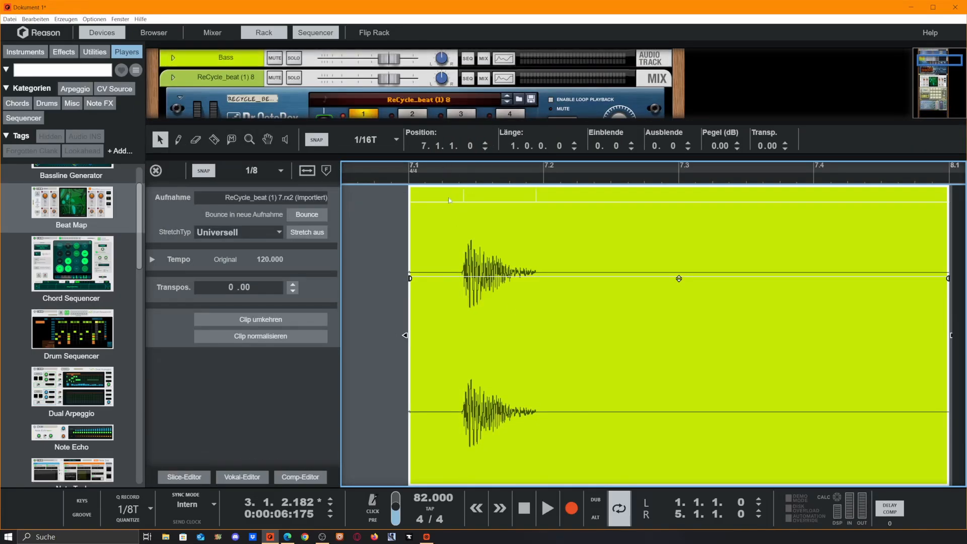
{"action": "key", "text": "r"}
{"action": "left_click", "coordinate": [462, 207]}
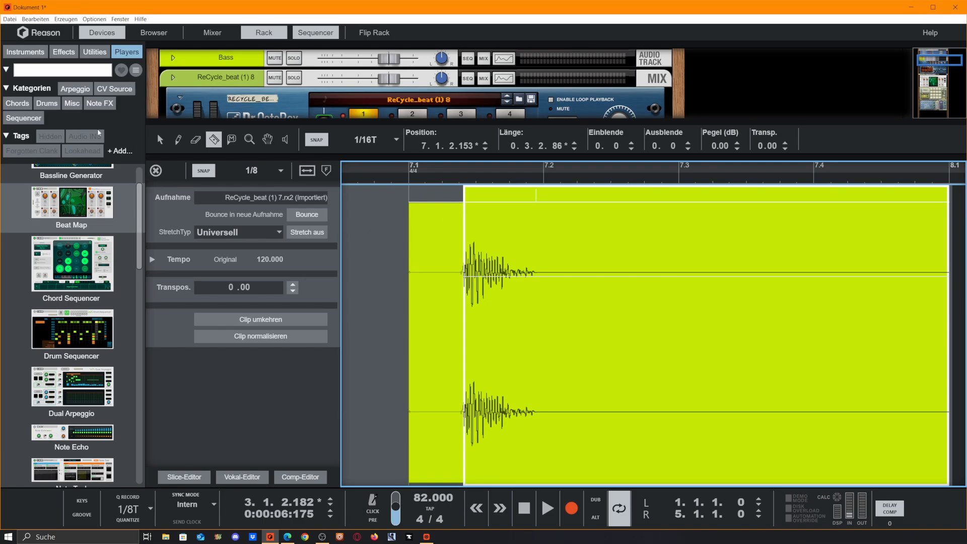
{"action": "key", "text": "q"}
{"action": "key", "text": "Delete"}
{"action": "key", "text": "shift+Tab"}
- Bounce the trimmed Bass clip to a new sample
{"action": "right_click", "coordinate": [613, 353]}
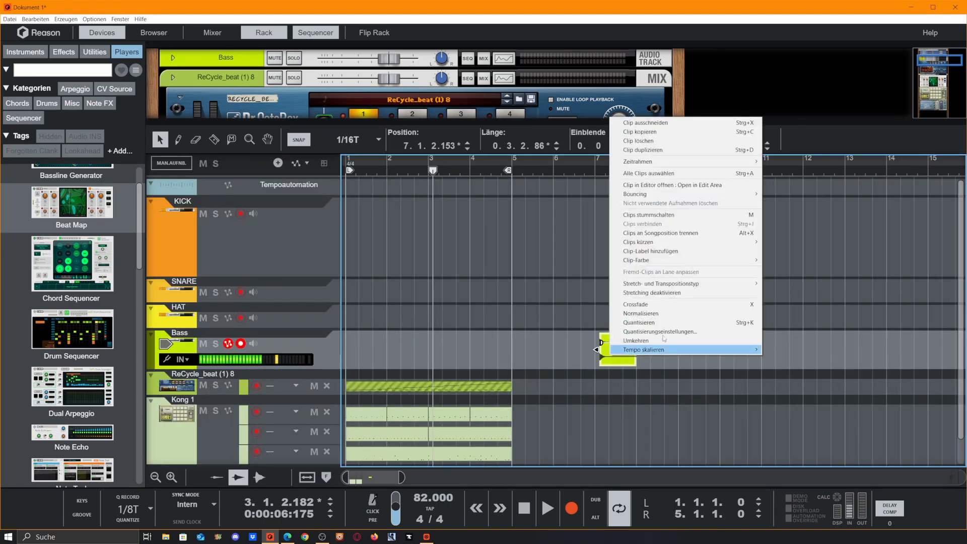
{"action": "mouse_move", "coordinate": [757, 193]}
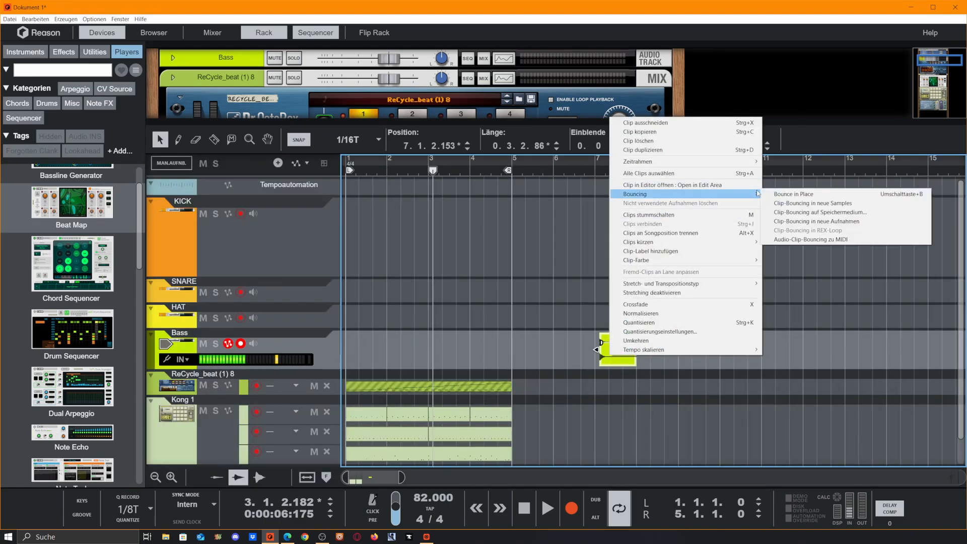
{"action": "left_click", "coordinate": [821, 203]}
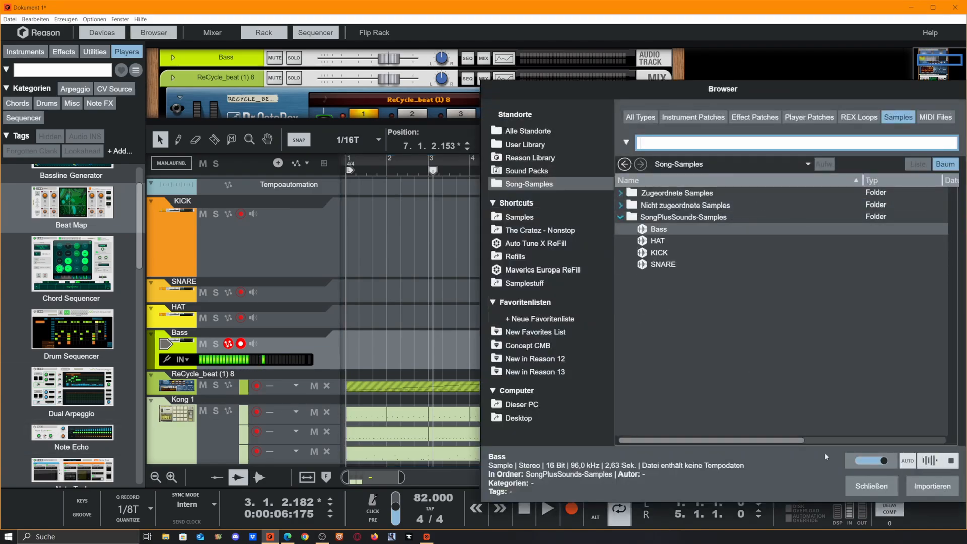
- Add a Mimic Creative Sampler with a reset patch and load the bounced Bass sample into slot 1
{"action": "left_click", "coordinate": [25, 51]}
{"action": "scroll", "coordinate": [63, 308], "scroll_direction": "down", "scroll_amount": 10}
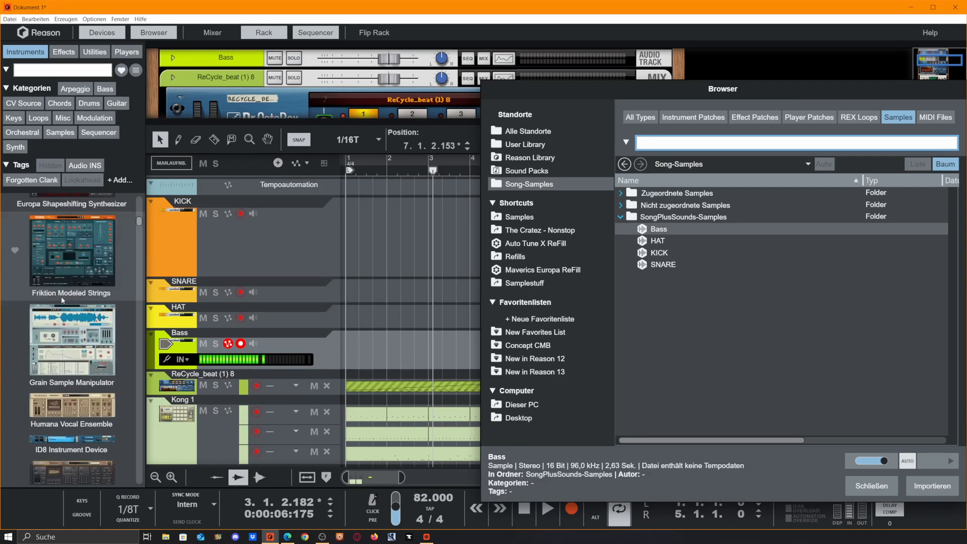
{"action": "scroll", "coordinate": [63, 307], "scroll_direction": "down", "scroll_amount": 3}
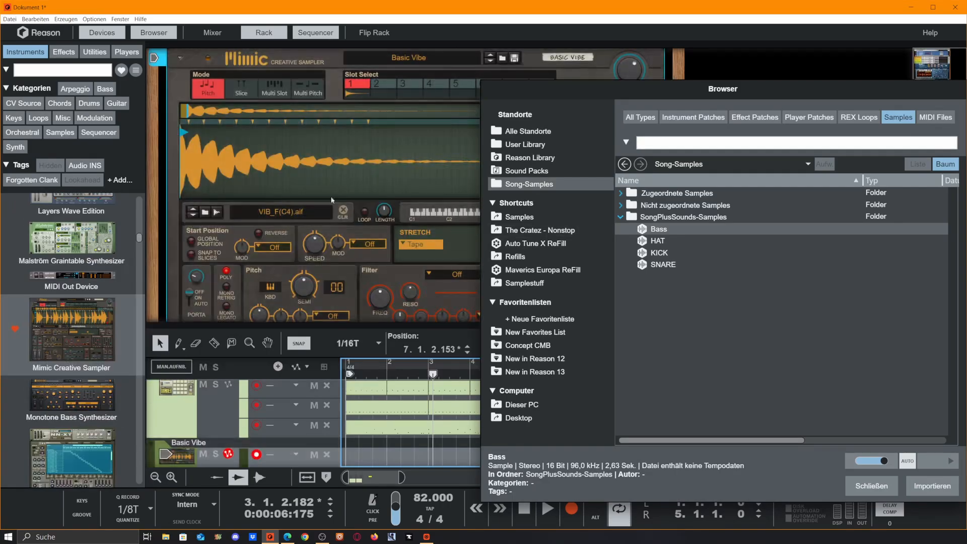
{"action": "right_click", "coordinate": [317, 143]}
{"action": "left_click", "coordinate": [373, 370]}
{"action": "left_click_drag", "start_coordinate": [675, 230], "coordinate": [323, 159]}
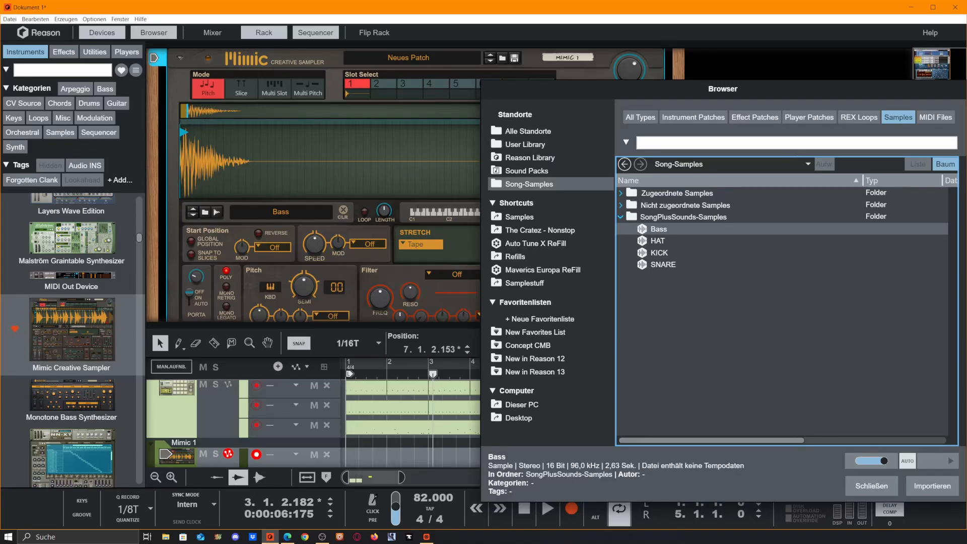
{"action": "left_click", "coordinate": [889, 483]}
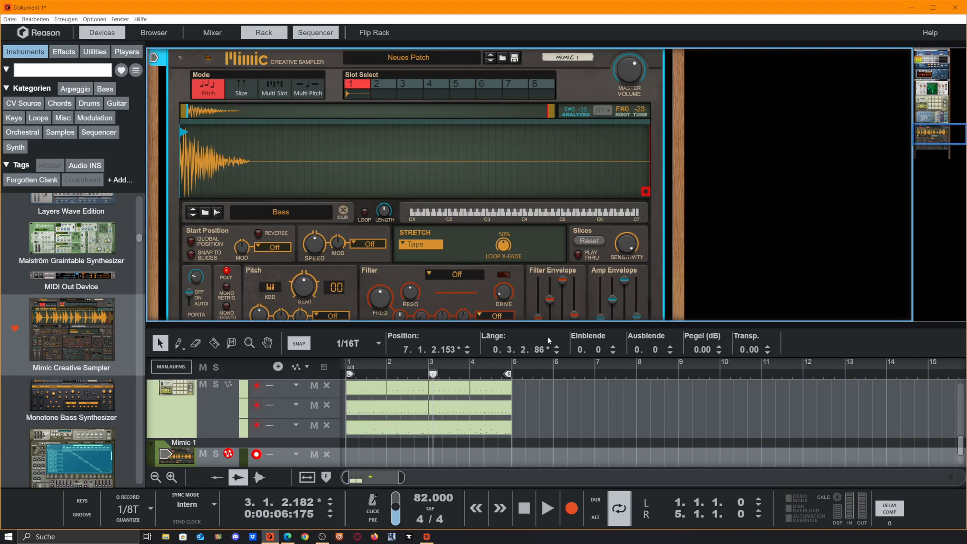
- Enlarge the rack area around Mimic and adjust the Stretch Speed of the Bass sample
{"action": "left_click_drag", "start_coordinate": [553, 325], "coordinate": [552, 483]}
{"action": "scroll", "coordinate": [229, 267], "scroll_direction": "up", "scroll_amount": 2}
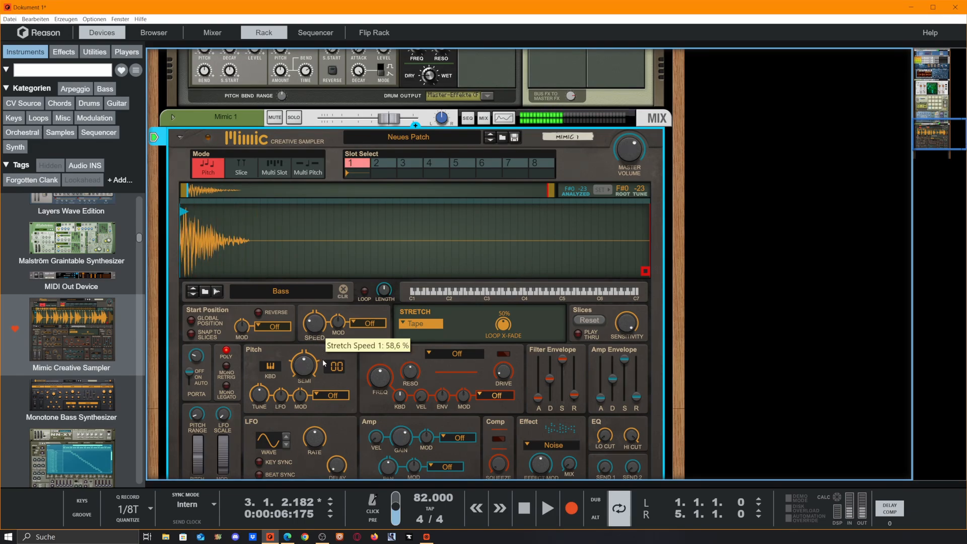
{"action": "left_click_drag", "start_coordinate": [324, 363], "coordinate": [328, 300]}
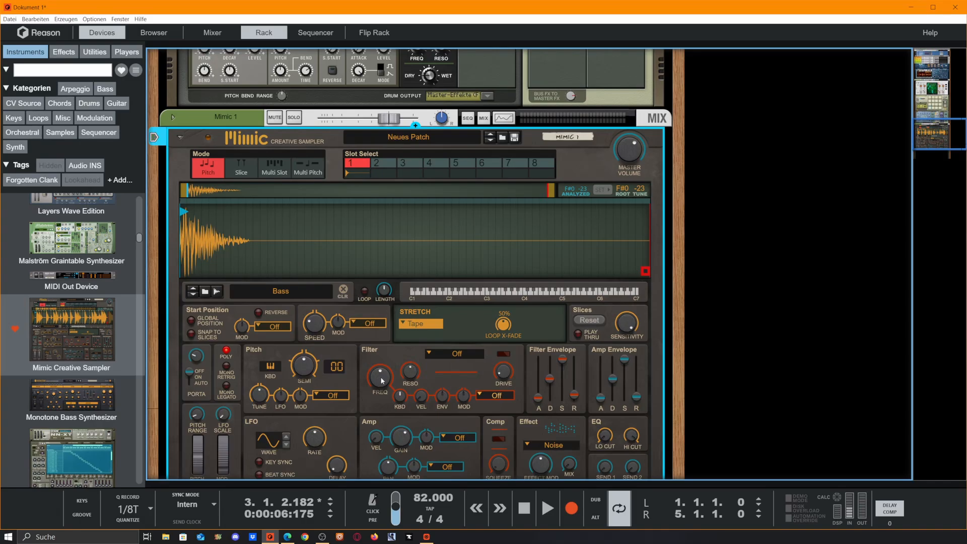
{"action": "scroll", "coordinate": [381, 382], "scroll_direction": "down", "scroll_amount": 3}
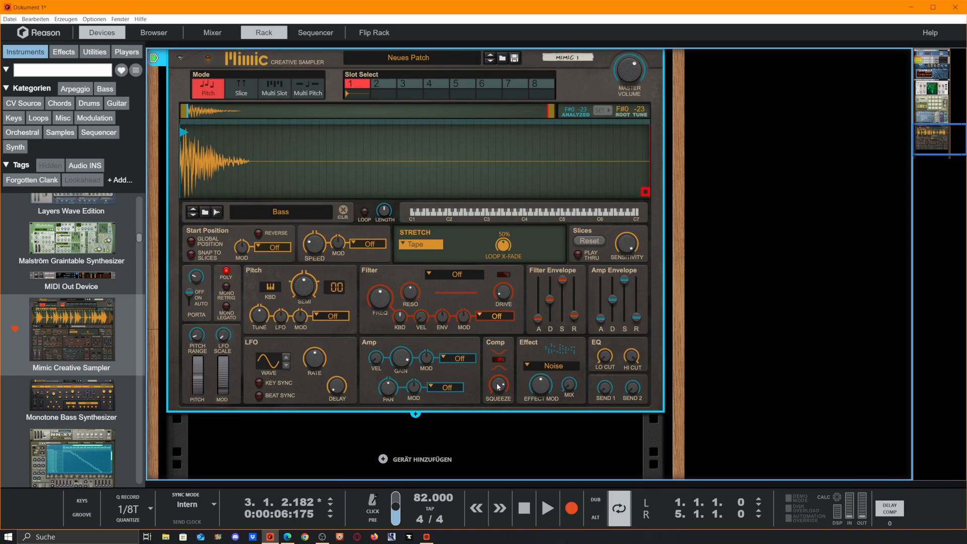
- Adjust Mimic's Comp Squeeze, and shorten the Bass sample with its end marker and toggle its loop
{"action": "left_click_drag", "start_coordinate": [502, 385], "coordinate": [502, 410]}
{"action": "left_click_drag", "start_coordinate": [645, 192], "coordinate": [253, 193]}
{"action": "mouse_move", "coordinate": [553, 111]}
{"action": "left_mouse_down"}
{"action": "mouse_move", "coordinate": [241, 125]}
{"action": "mouse_move", "coordinate": [316, 128]}
{"action": "left_mouse_up"}
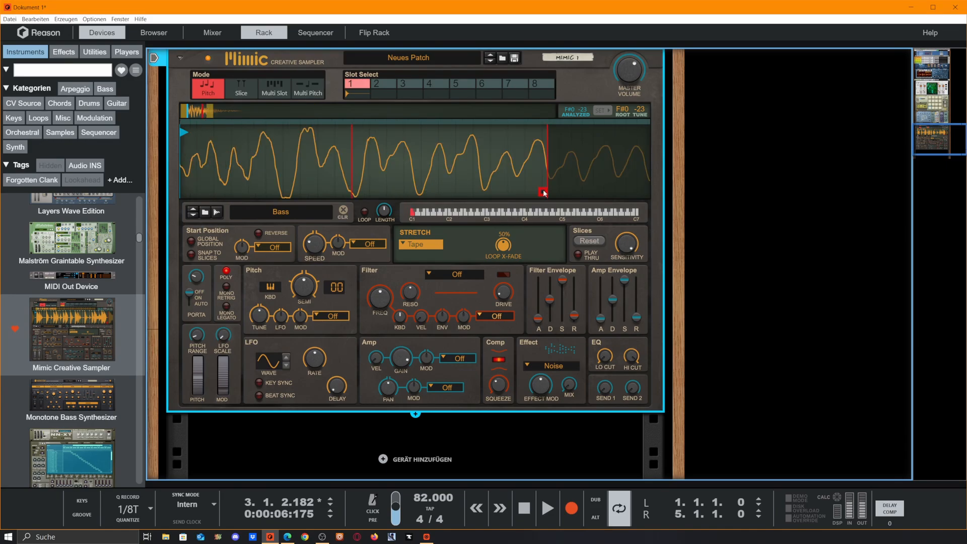
{"action": "left_click", "coordinate": [365, 212]}
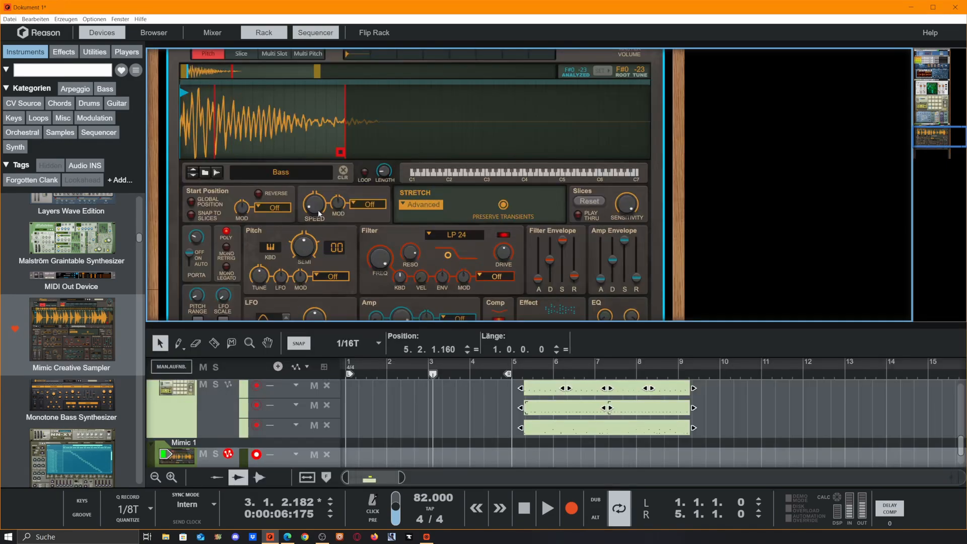
- Set Mimic's stretch type to Melody and raise its master volume
{"action": "mouse_move", "coordinate": [318, 214]}
{"action": "left_click", "coordinate": [421, 204]}
{"action": "left_click", "coordinate": [438, 226]}
{"action": "scroll", "coordinate": [529, 208], "scroll_direction": "up", "scroll_amount": 5}
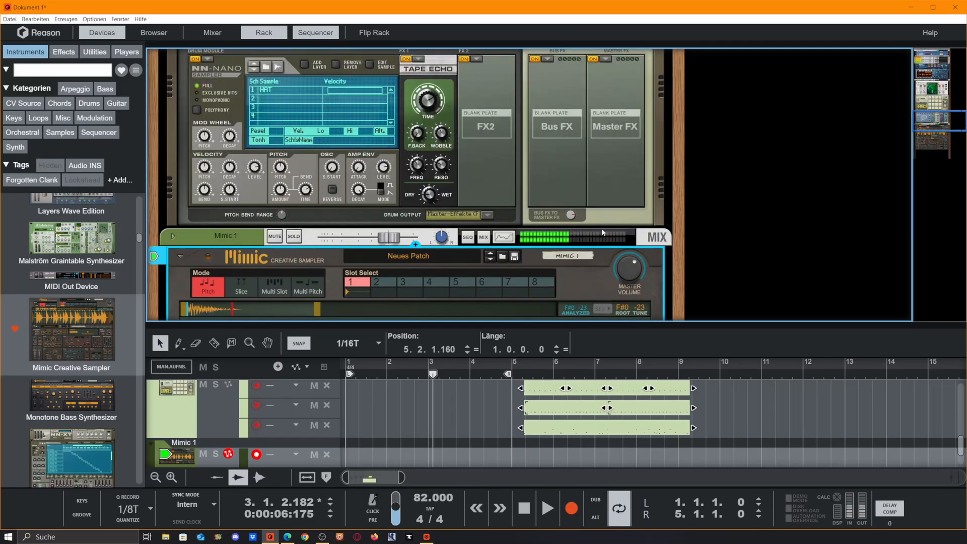
{"action": "left_click_drag", "start_coordinate": [637, 260], "coordinate": [640, 244]}
- Add a Scream 4 Distortion effect directly below Mimic in the rack
{"action": "scroll", "coordinate": [194, 275], "scroll_direction": "down", "scroll_amount": 6}
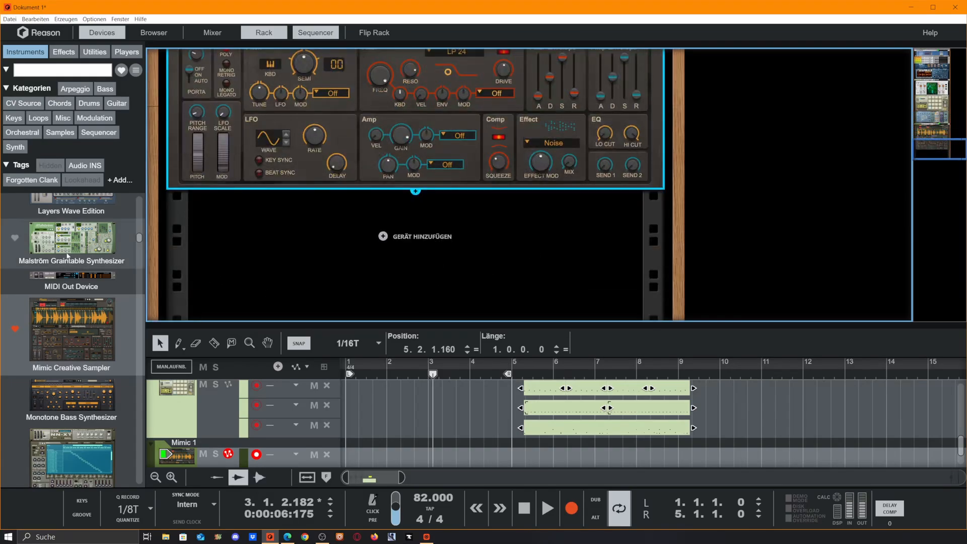
{"action": "left_click", "coordinate": [64, 52]}
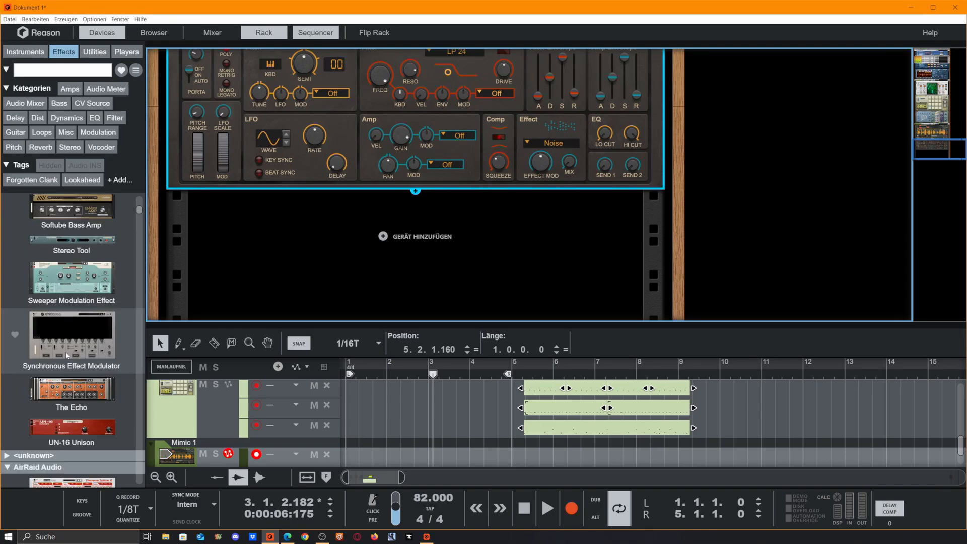
{"action": "scroll", "coordinate": [226, 285], "scroll_direction": "up", "scroll_amount": 2}
{"action": "scroll", "coordinate": [114, 222], "scroll_direction": "down", "scroll_amount": 1}
{"action": "scroll", "coordinate": [242, 283], "scroll_direction": "down", "scroll_amount": 1}
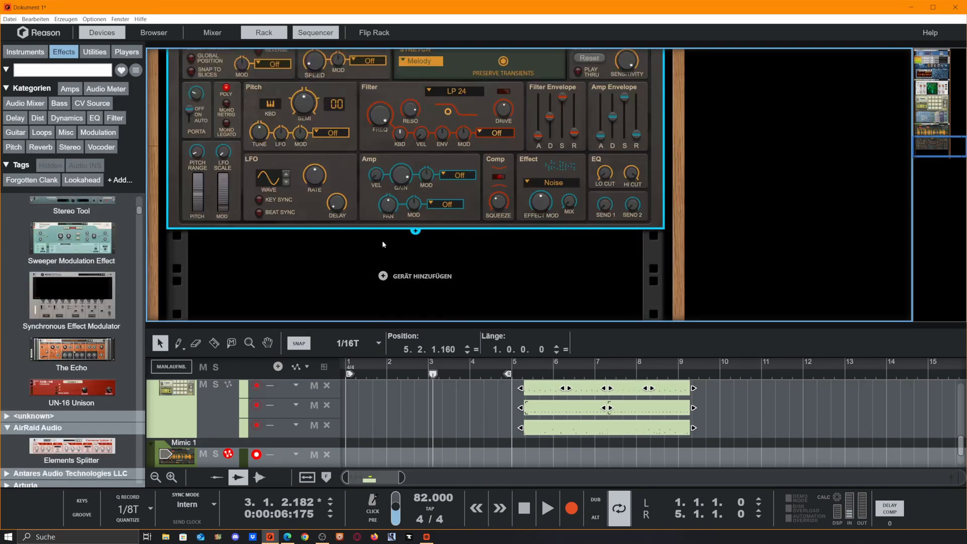
{"action": "scroll", "coordinate": [221, 285], "scroll_direction": "up", "scroll_amount": 3}
{"action": "scroll", "coordinate": [93, 290], "scroll_direction": "down", "scroll_amount": 1}
{"action": "scroll", "coordinate": [298, 262], "scroll_direction": "down", "scroll_amount": 4}
{"action": "scroll", "coordinate": [61, 262], "scroll_direction": "up", "scroll_amount": 6}
{"action": "left_click_drag", "start_coordinate": [53, 261], "coordinate": [558, 241]}
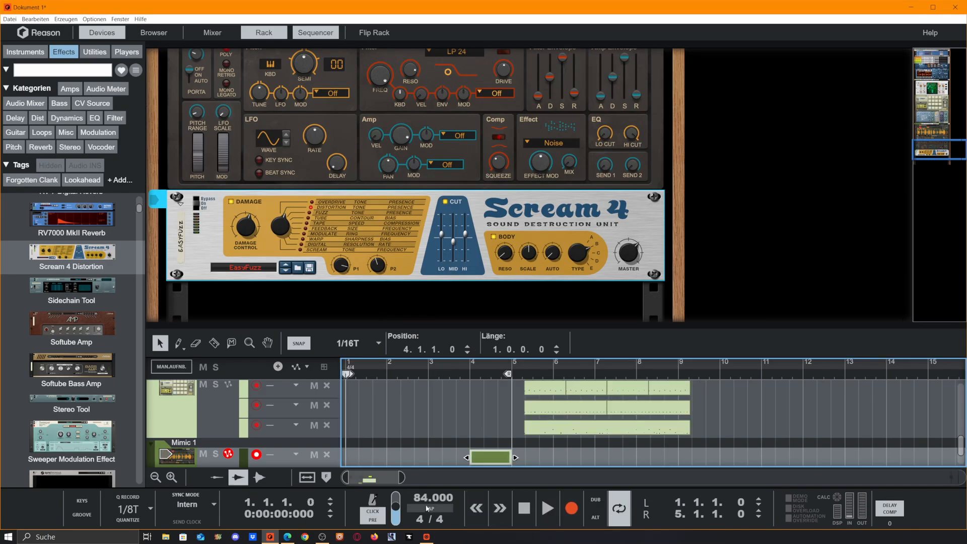
- Set the song tempo to 92 BPM and remove the empty Mimic 1 clip at bar 4
{"action": "scroll", "coordinate": [423, 497], "scroll_direction": "up", "scroll_amount": 1}
{"action": "left_click", "coordinate": [490, 458]}
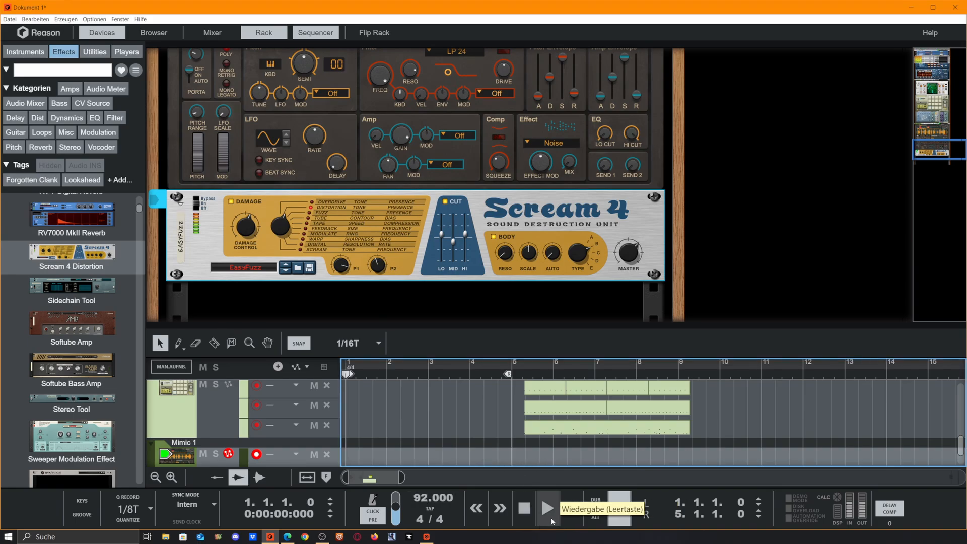
- Play the song from bar 1 at the new tempo and stop playback in bar 2
{"action": "left_click", "coordinate": [553, 519]}
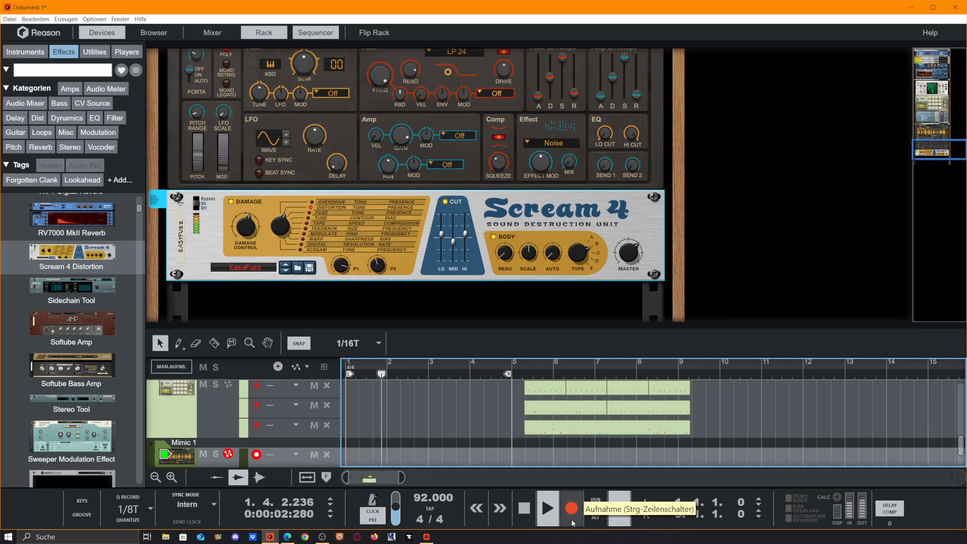
{"action": "left_click", "coordinate": [524, 509]}
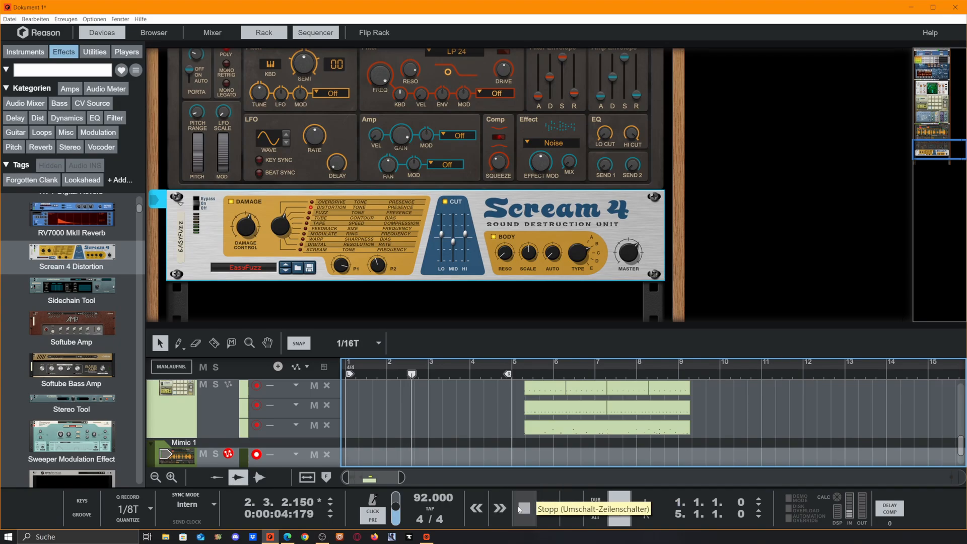
{"action": "left_click", "coordinate": [523, 510]}
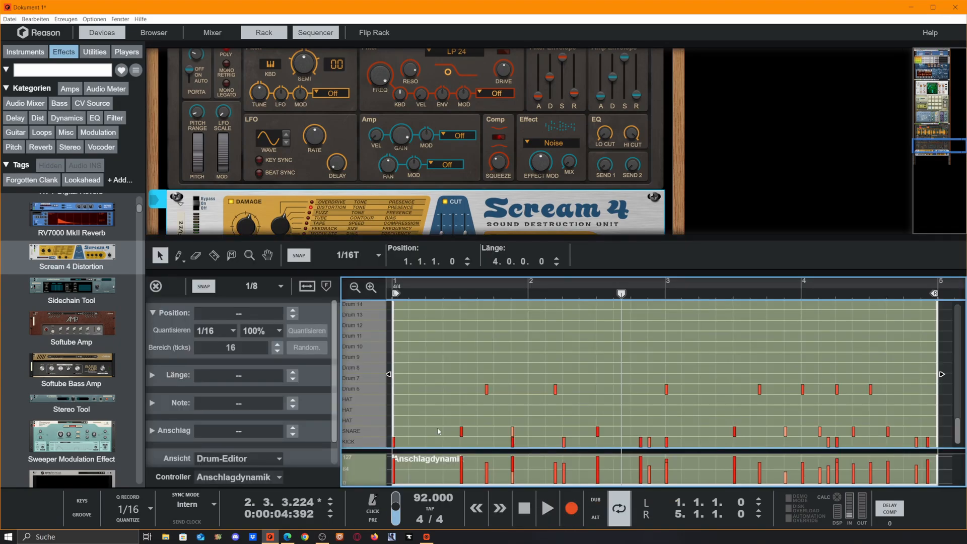
- Move the first snare hit in the Kong drum clip to position 1.2.1.0 and play the loop from bar 1
{"action": "left_click_drag", "start_coordinate": [438, 432], "coordinate": [940, 417]}
{"action": "left_click", "coordinate": [466, 442]}
{"action": "left_click_drag", "start_coordinate": [460, 435], "coordinate": [431, 433]}
{"action": "key", "text": "KP_0"}
{"action": "key", "text": "KP_0"}
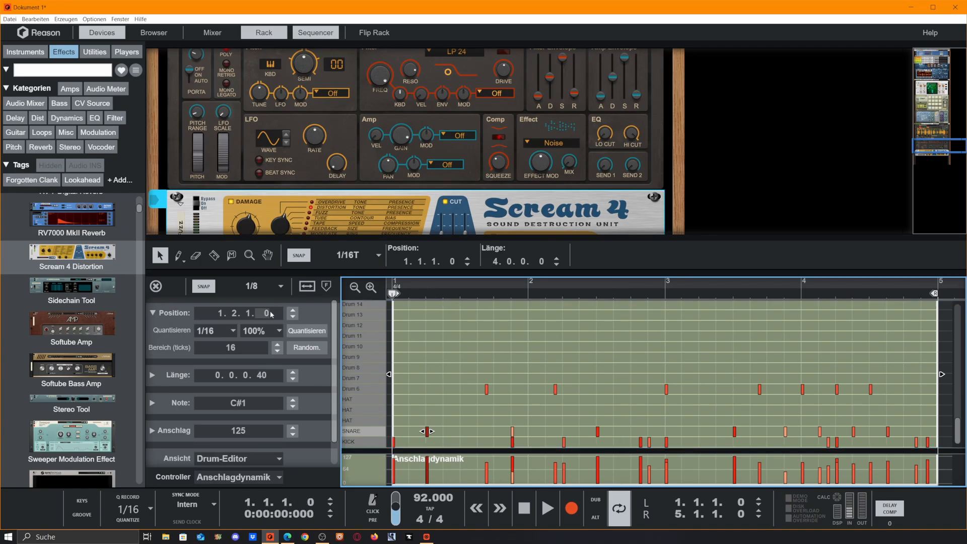
{"action": "key", "text": "space"}
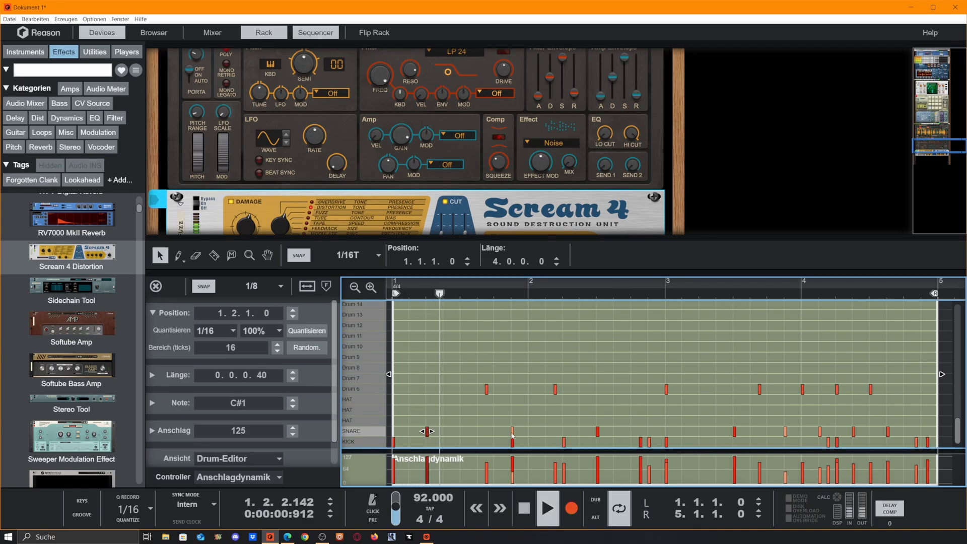
- Move the soft bar-1 snare hit to 1.4.1.0, shift the first bar-2 snare hit earlier, and leave clip editing
{"action": "mouse_move", "coordinate": [513, 432]}
{"action": "left_mouse_down"}
{"action": "mouse_move", "coordinate": [464, 432]}
{"action": "mouse_move", "coordinate": [496, 432]}
{"action": "left_mouse_up"}
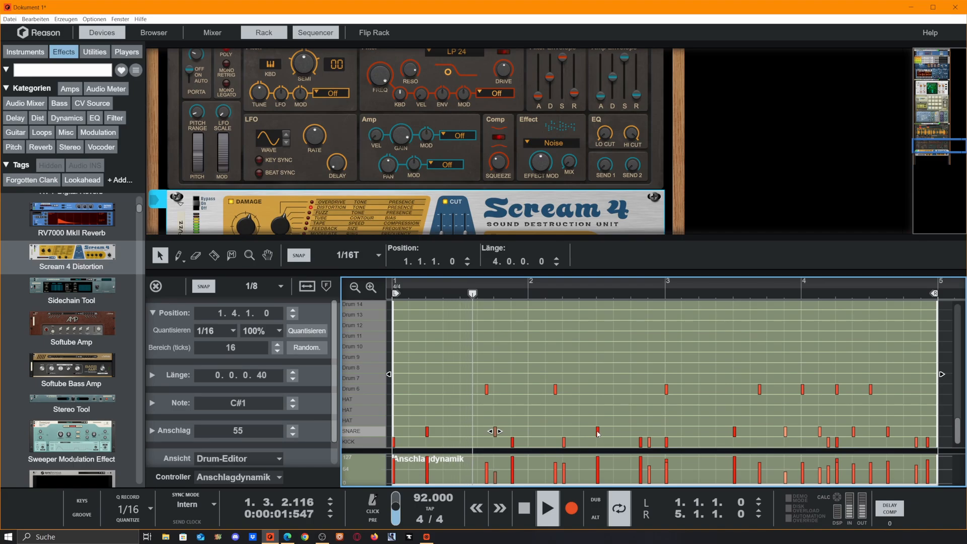
{"action": "left_click", "coordinate": [580, 431]}
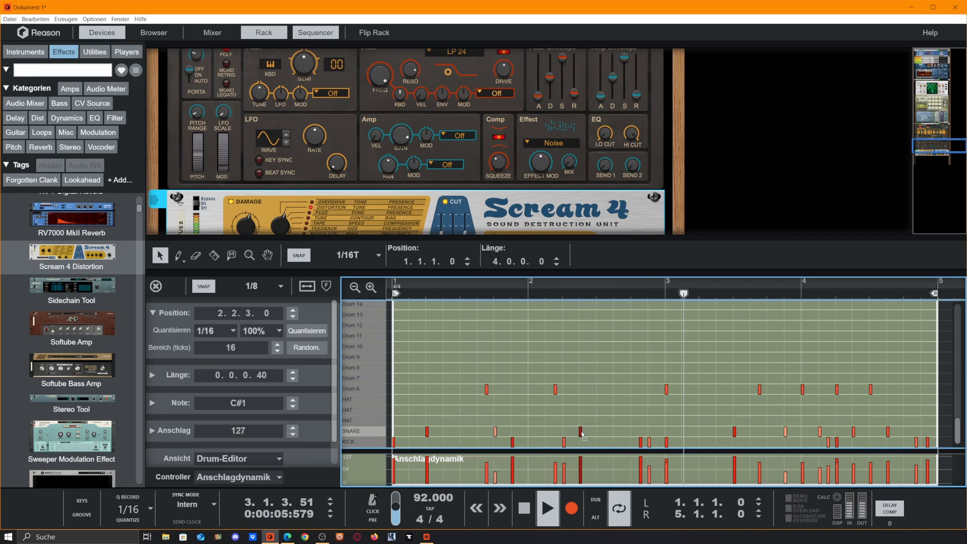
{"action": "left_click_drag", "start_coordinate": [580, 432], "coordinate": [570, 436]}
{"action": "key", "text": "ctrl+e"}
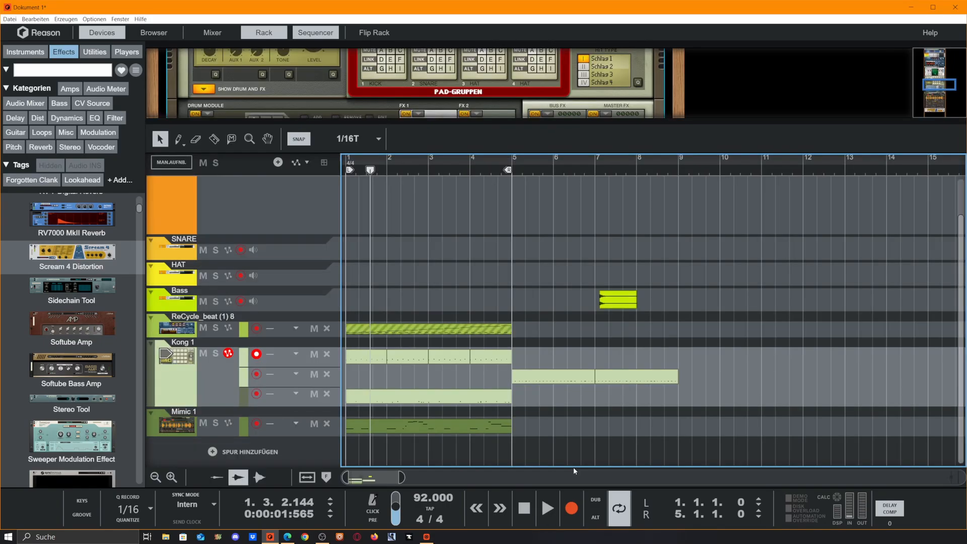
- Duplicate the Mimic 1 track with its devices and delete the note clip on the copy
{"action": "key", "text": "F7"}
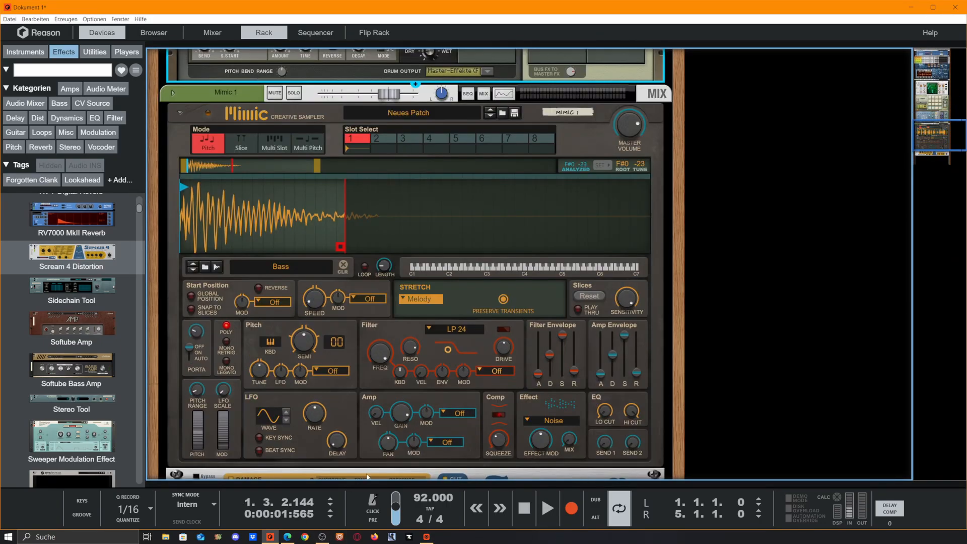
{"action": "key", "text": "F7"}
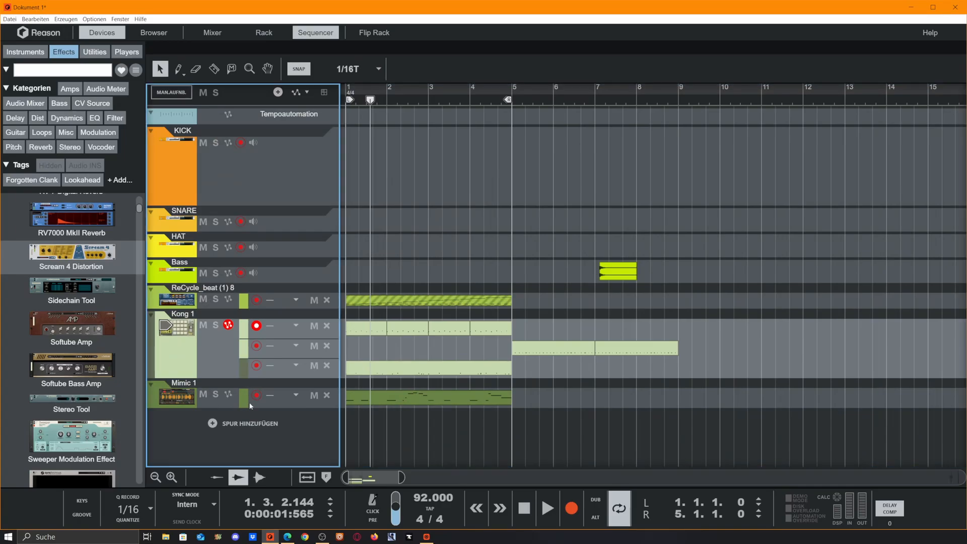
{"action": "left_click", "coordinate": [244, 399]}
{"action": "key", "text": "ctrl+d"}
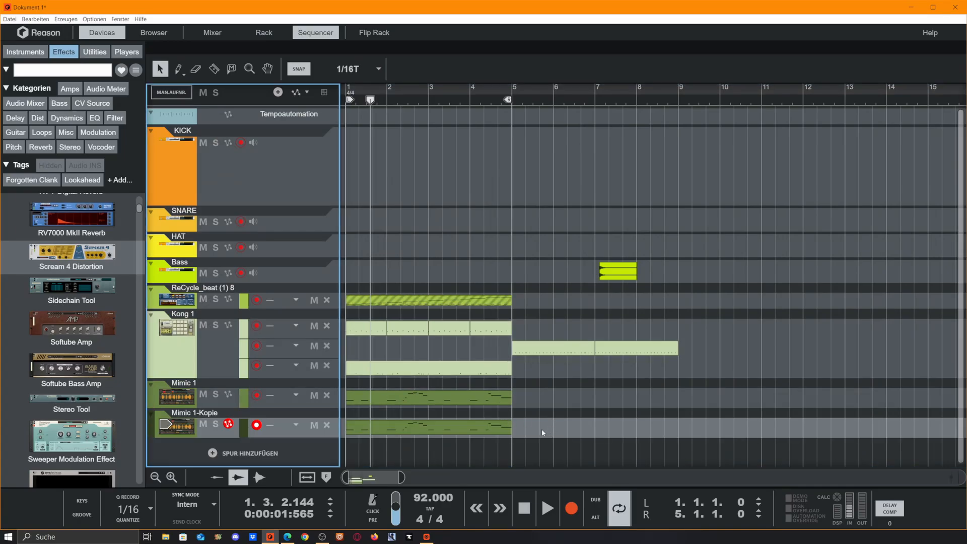
{"action": "left_click", "coordinate": [362, 433]}
{"action": "key", "text": "Delete"}
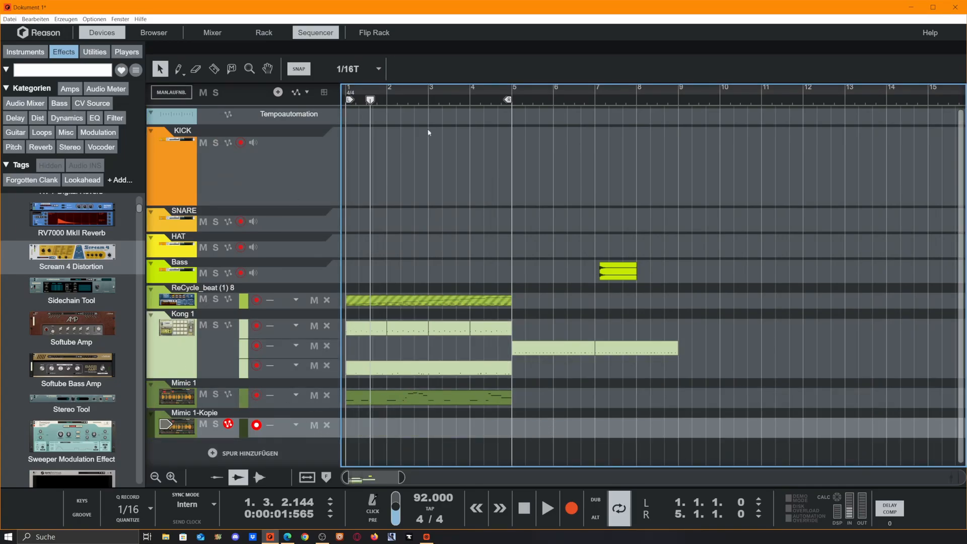
- Set the copied Mimic's stretch type to Granular and its filter type to Off
{"action": "key", "text": "F6"}
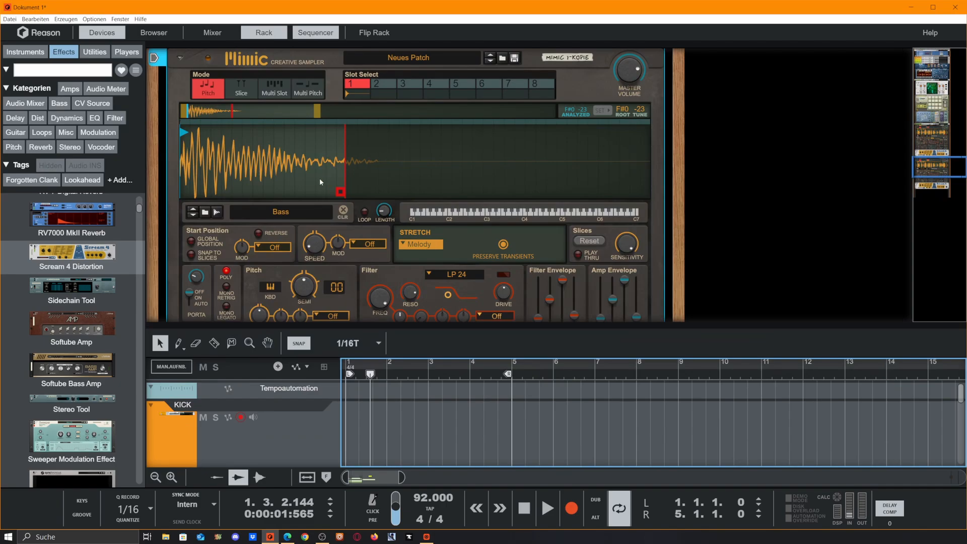
{"action": "left_click", "coordinate": [327, 253]}
{"action": "left_click", "coordinate": [422, 246]}
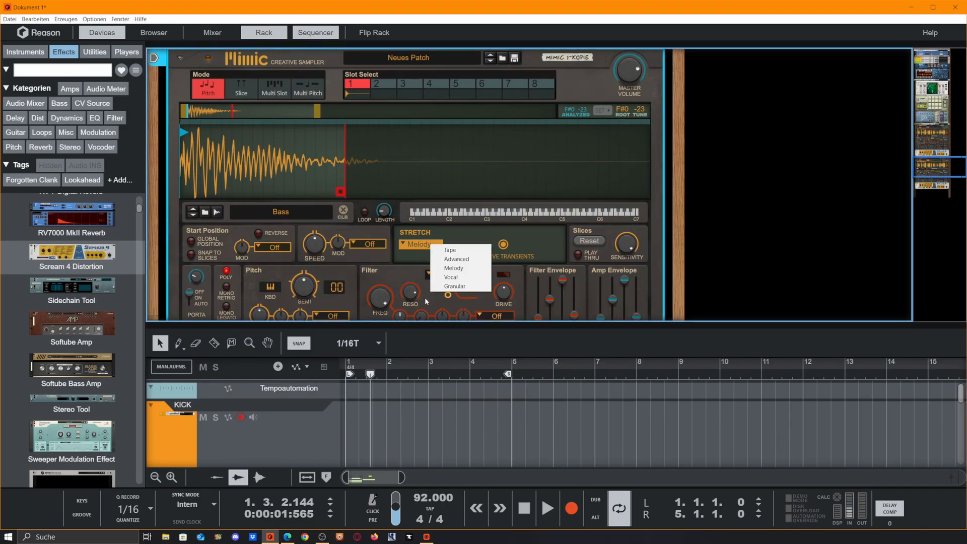
{"action": "left_click", "coordinate": [443, 285]}
{"action": "scroll", "coordinate": [479, 208], "scroll_direction": "down", "scroll_amount": 2}
{"action": "scroll", "coordinate": [478, 207], "scroll_direction": "down", "scroll_amount": 2}
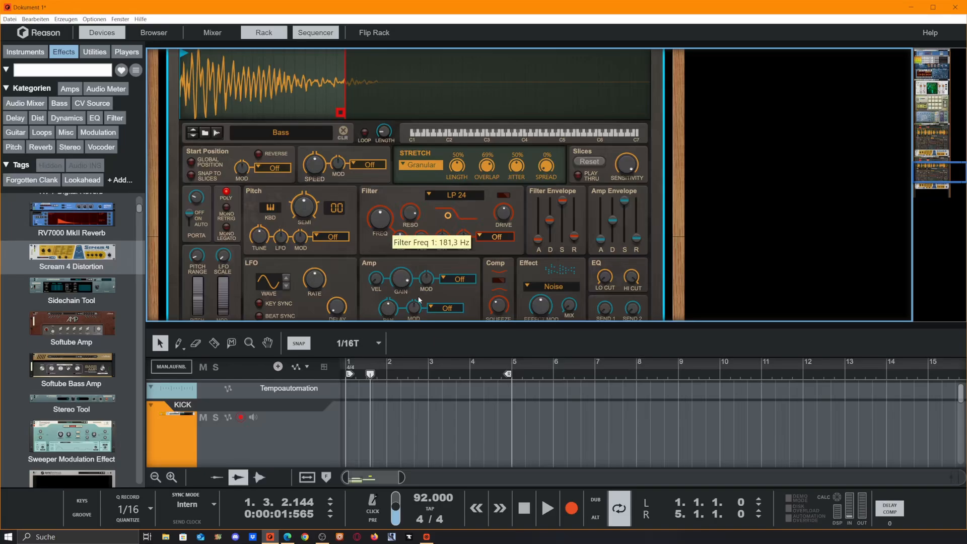
{"action": "left_click", "coordinate": [453, 195]}
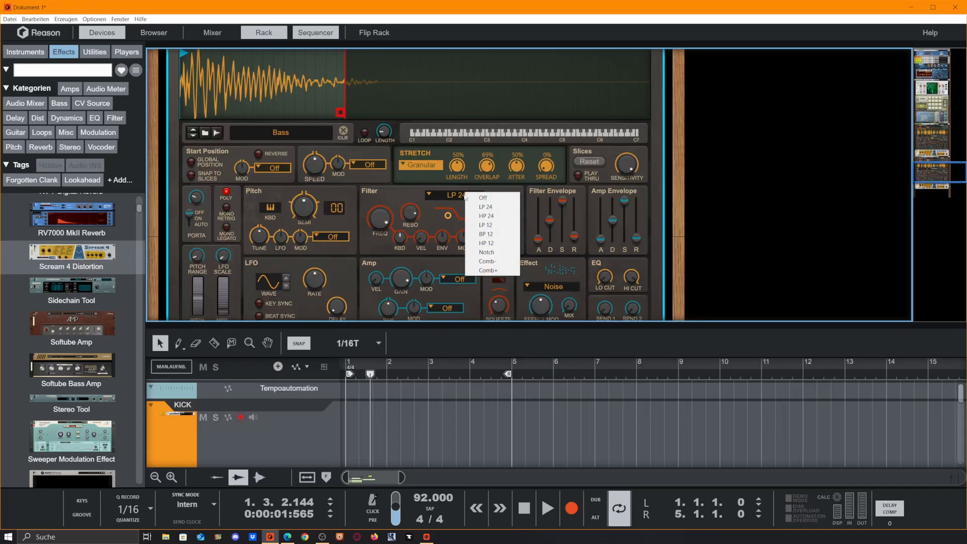
{"action": "left_click", "coordinate": [484, 197]}
{"action": "scroll", "coordinate": [486, 270], "scroll_direction": "down", "scroll_amount": 2}
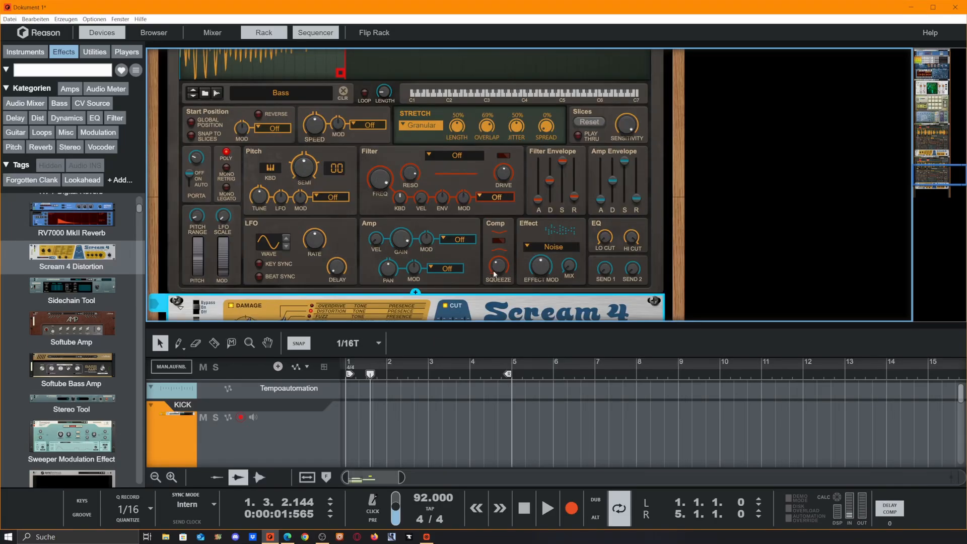
{"action": "scroll", "coordinate": [372, 236], "scroll_direction": "up", "scroll_amount": 8}
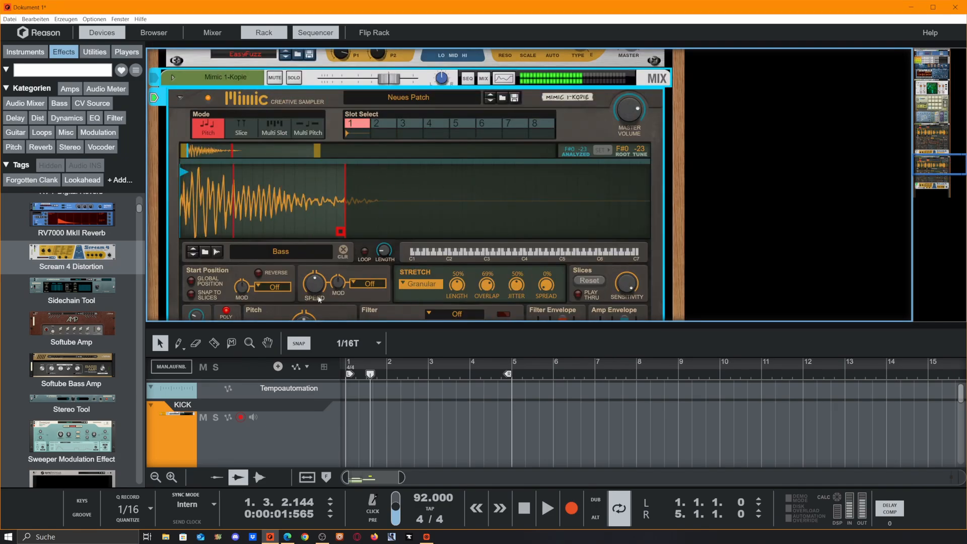
- Delete the Scream 4 distortion below the copied Mimic
{"action": "scroll", "coordinate": [328, 288], "scroll_direction": "down", "scroll_amount": 4}
{"action": "scroll", "coordinate": [397, 274], "scroll_direction": "down", "scroll_amount": 8}
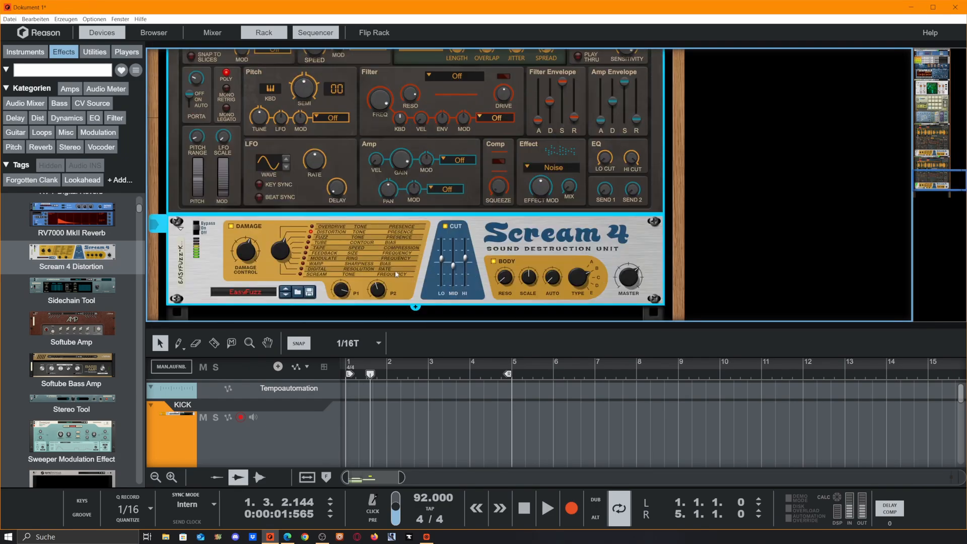
{"action": "key", "text": "Delete"}
{"action": "scroll", "coordinate": [459, 249], "scroll_direction": "up", "scroll_amount": 8}
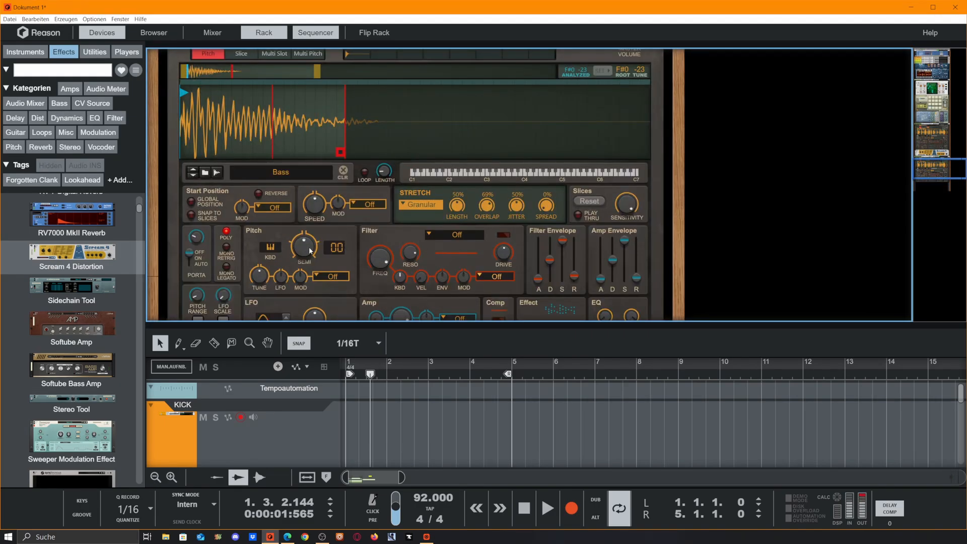
- Set the copied Mimic's filter to HP 24 at about 734 Hz and start playback from bar 1
{"action": "scroll", "coordinate": [436, 236], "scroll_direction": "down", "scroll_amount": 4}
{"action": "left_click", "coordinate": [466, 155]}
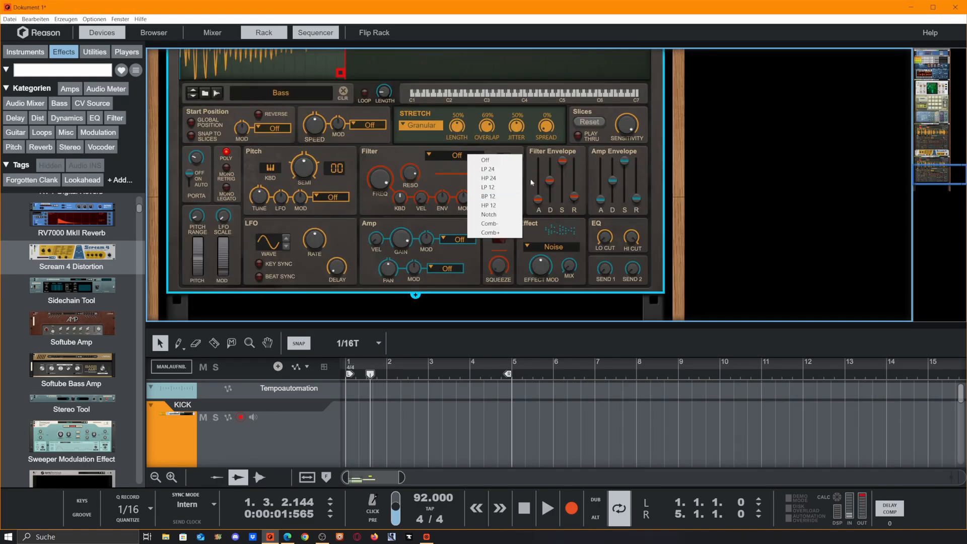
{"action": "left_click", "coordinate": [481, 185]}
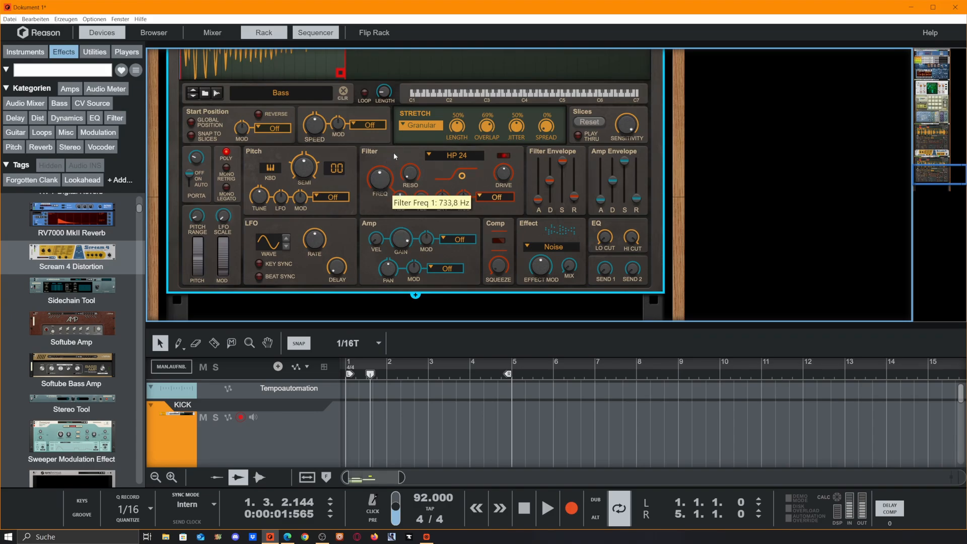
{"action": "left_click", "coordinate": [504, 156]}
{"action": "scroll", "coordinate": [459, 194], "scroll_direction": "up", "scroll_amount": 2}
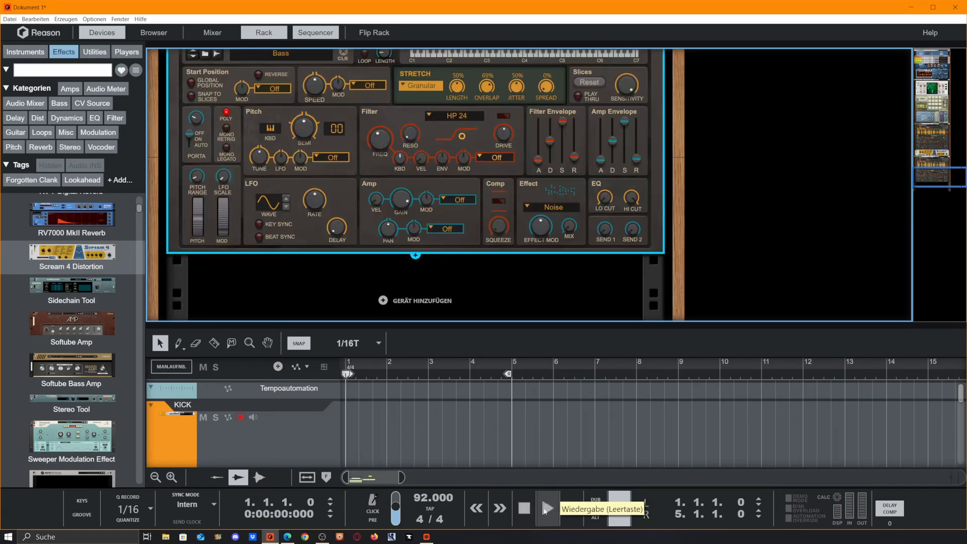
{"action": "left_click", "coordinate": [548, 510]}
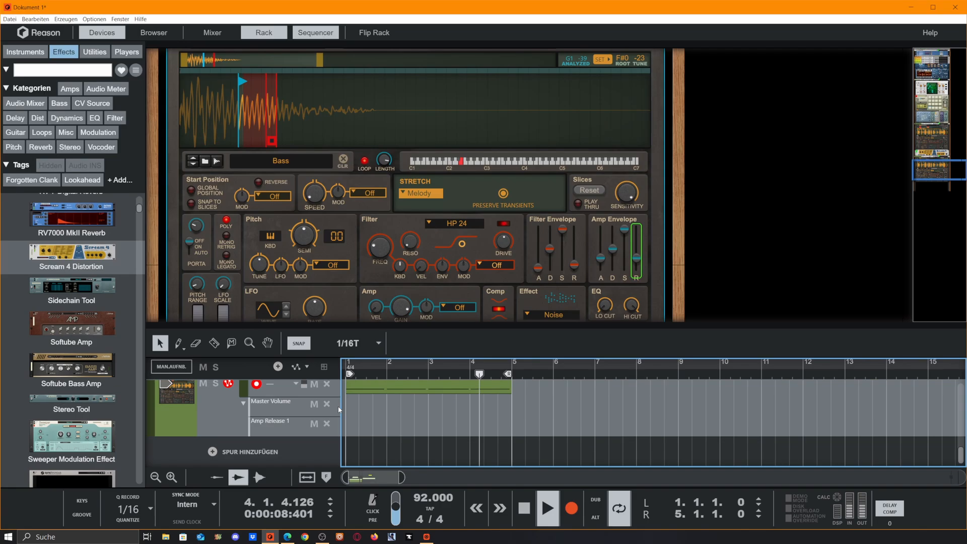
- Delete the Master Volume and Amp Release 1 automation lanes from the copied Mimic track
{"action": "left_click", "coordinate": [314, 404]}
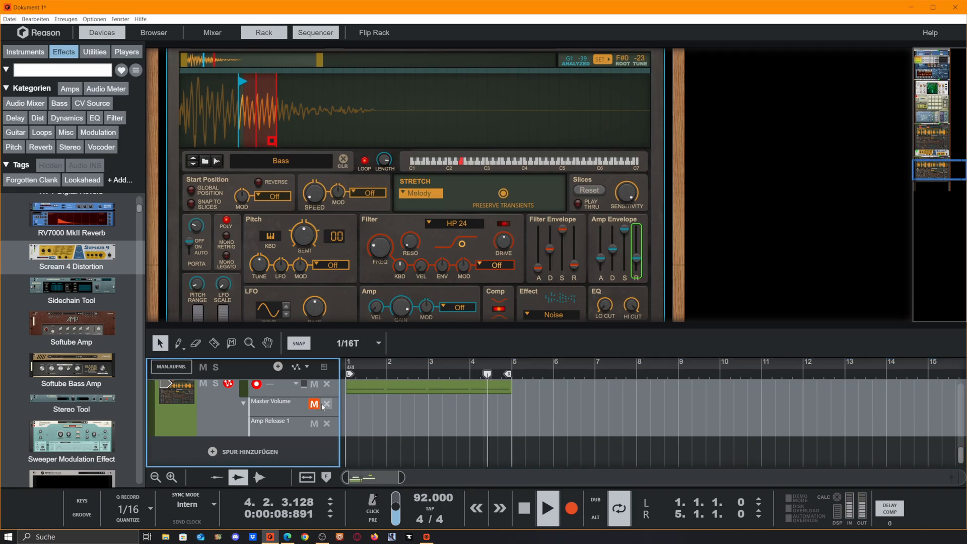
{"action": "left_click", "coordinate": [327, 404]}
{"action": "left_click", "coordinate": [326, 423]}
{"action": "scroll", "coordinate": [507, 222], "scroll_direction": "down", "scroll_amount": 3}
{"action": "scroll", "coordinate": [508, 190], "scroll_direction": "up", "scroll_amount": 3}
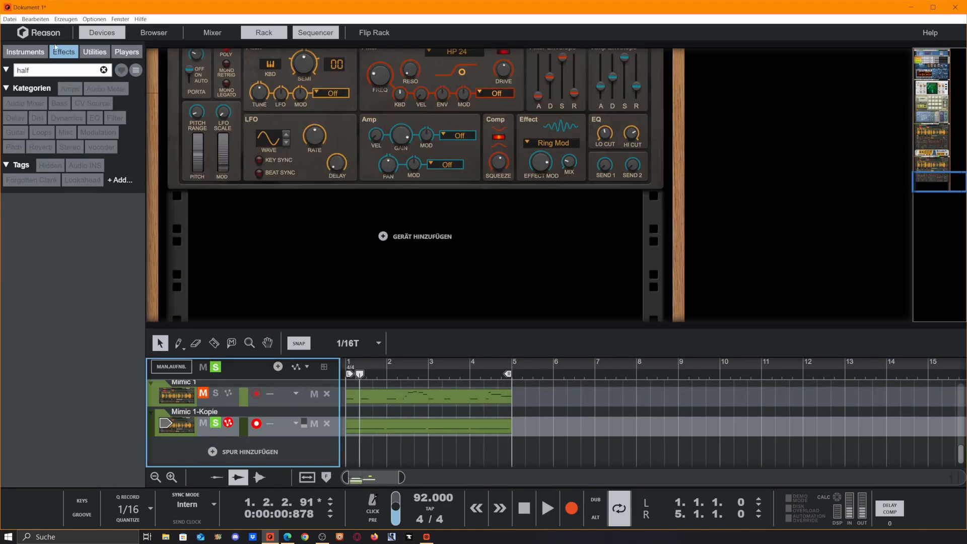
- Find HalfTime-64bit among the effects with the search term "half" and add it below the copied Mimic
{"action": "double_click", "coordinate": [45, 72]}
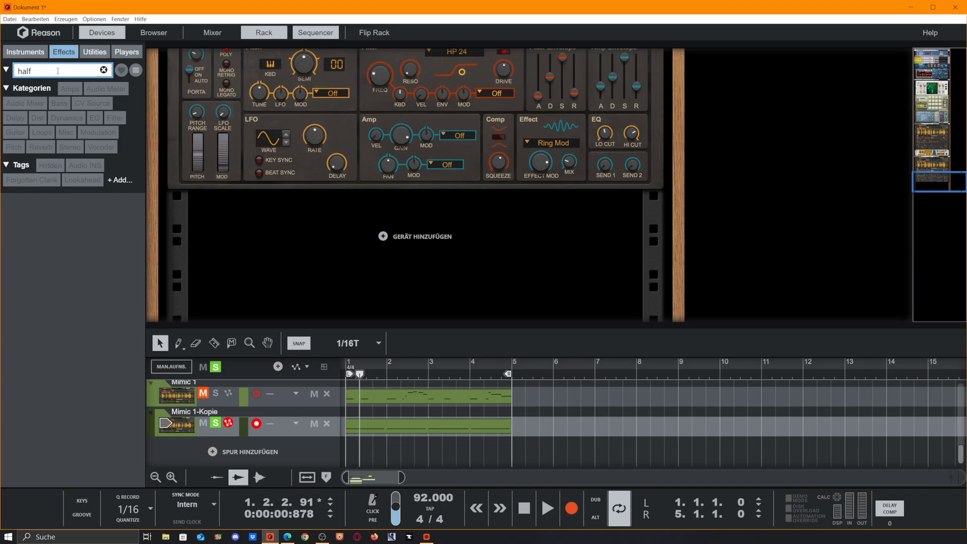
{"action": "key", "text": "Return"}
{"action": "left_click_drag", "start_coordinate": [74, 243], "coordinate": [469, 221]}
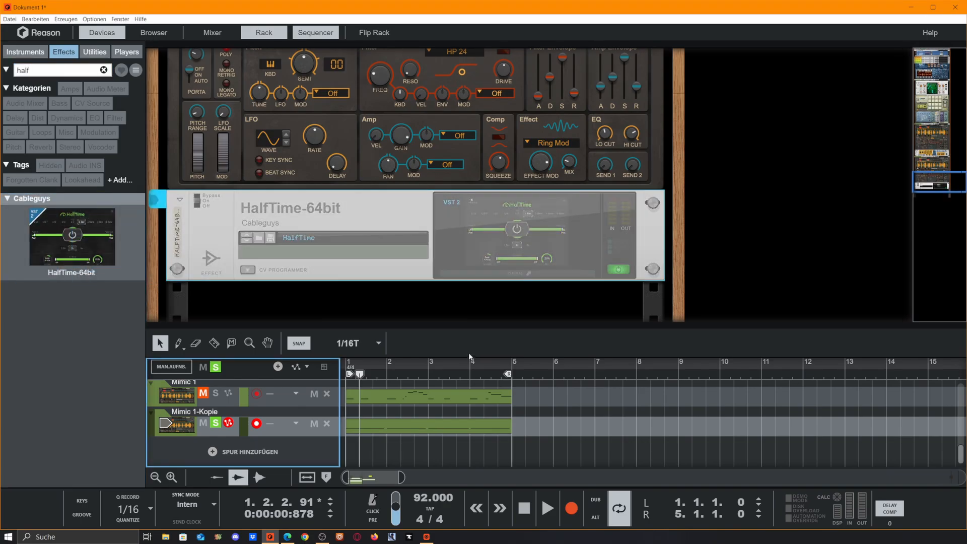
- Play the loop from bar 1 and solo the Mimic 1 track together with its copy
{"action": "left_click", "coordinate": [364, 375]}
{"action": "key", "text": "space"}
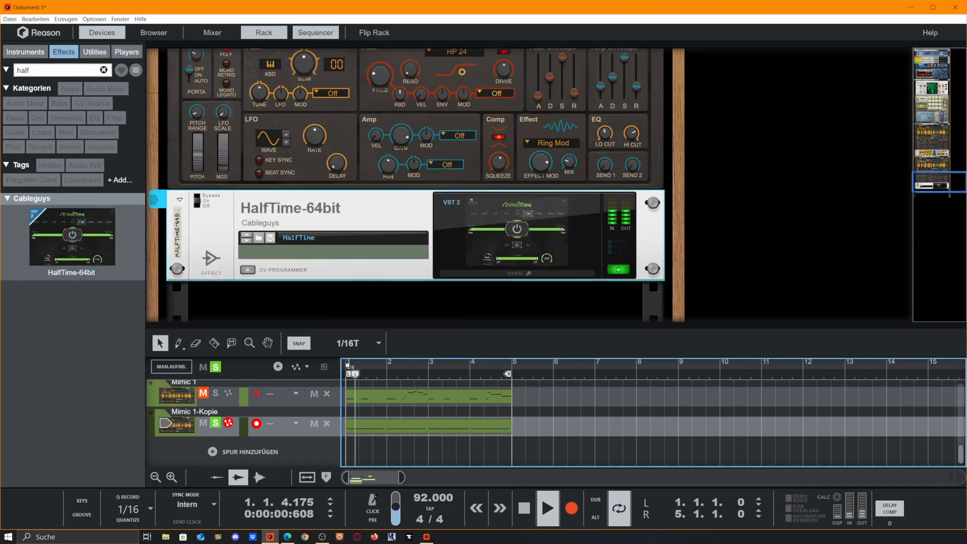
{"action": "left_click", "coordinate": [215, 394]}
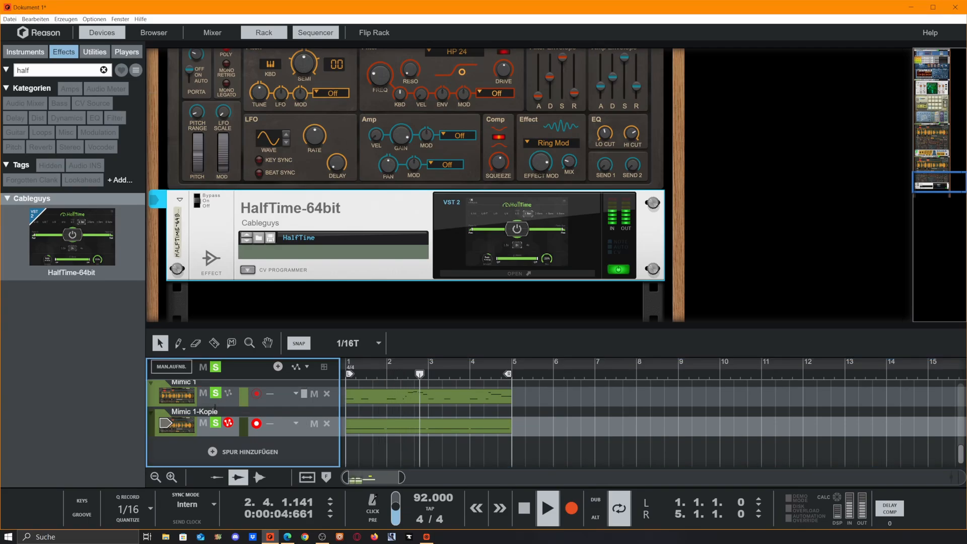
- Raise the copied Mimic's master volume slightly during playback, and stop the song
{"action": "left_click", "coordinate": [182, 426]}
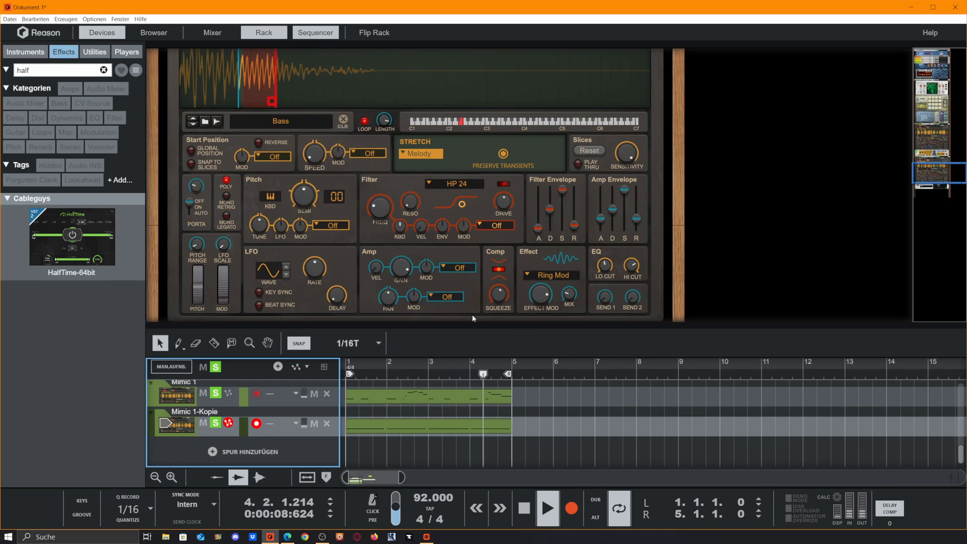
{"action": "scroll", "coordinate": [611, 160], "scroll_direction": "up", "scroll_amount": 3}
{"action": "mouse_move", "coordinate": [631, 139]}
{"action": "left_mouse_down"}
{"action": "mouse_move", "coordinate": [630, 121]}
{"action": "mouse_move", "coordinate": [630, 134]}
{"action": "left_mouse_up"}
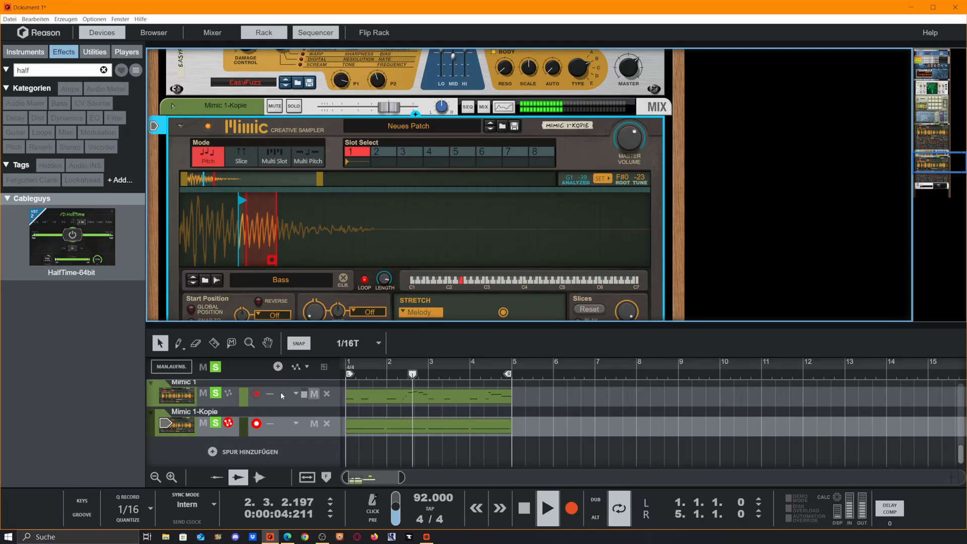
{"action": "key", "text": "space"}
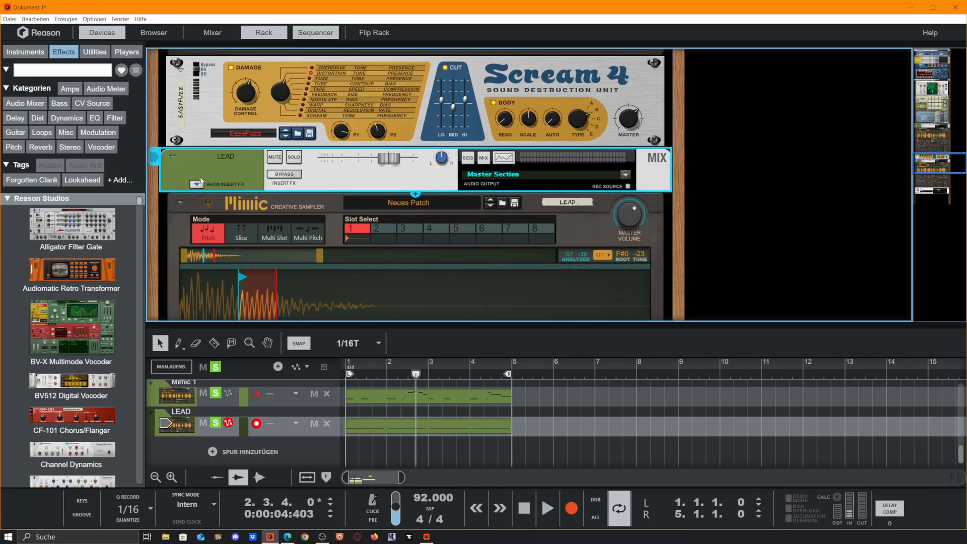
- Show the LEAD channel's insert effects, search the effects for "side", and add a Sidechain Tool there
{"action": "left_click", "coordinate": [197, 183]}
{"action": "left_click", "coordinate": [94, 52]}
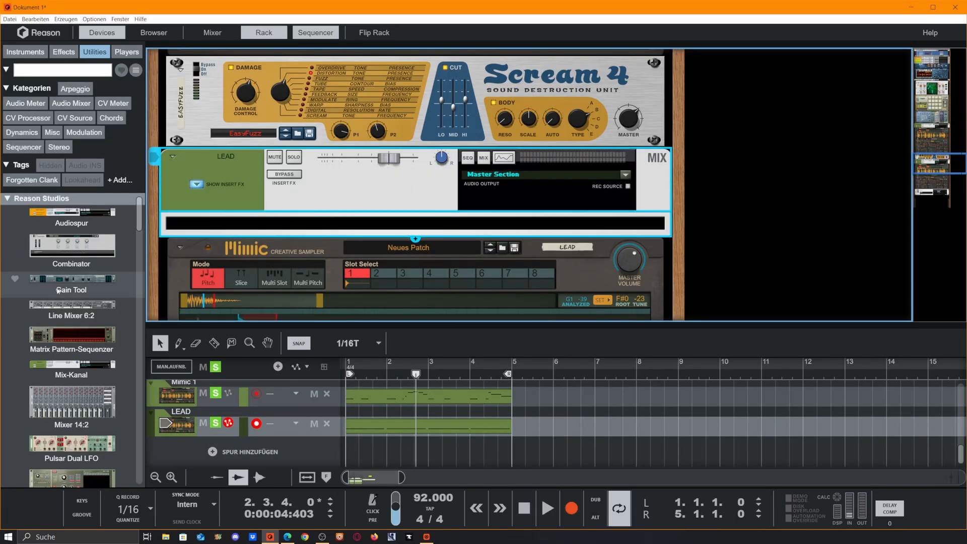
{"action": "left_click", "coordinate": [76, 71]}
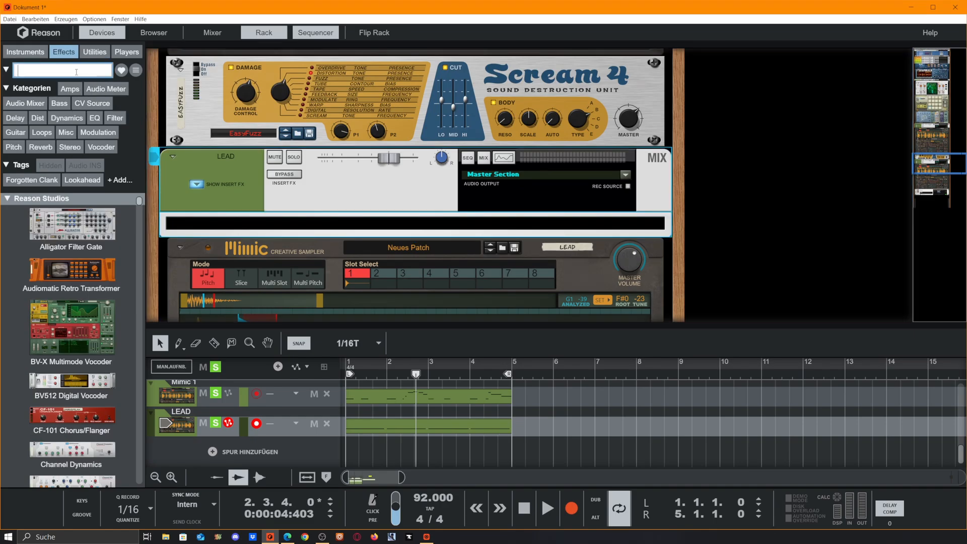
{"action": "type", "text": "side"}
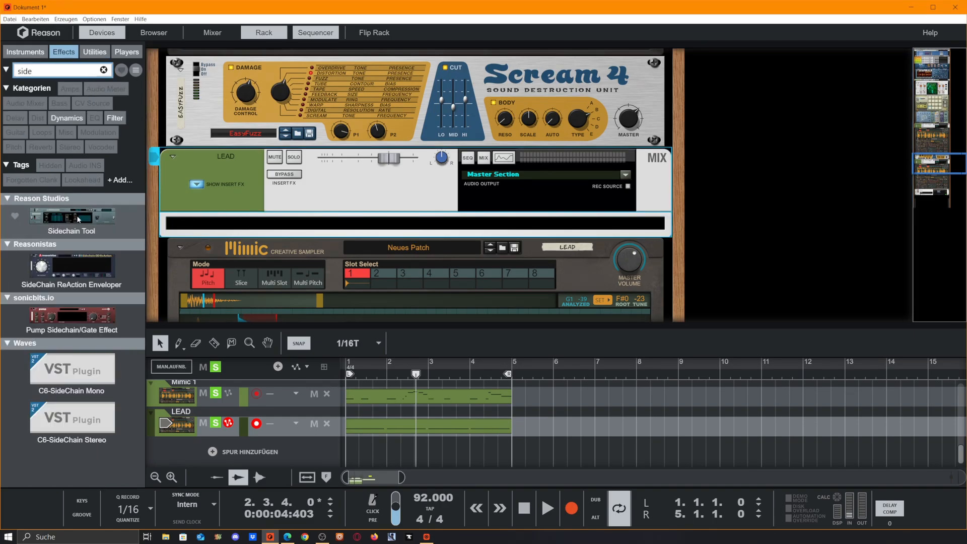
{"action": "left_click_drag", "start_coordinate": [78, 219], "coordinate": [377, 221]}
- Route the FX Send 1 outputs of the Mimic above Scream 4 to the Sidechain Tool's sidechain input on the LEAD channel
{"action": "scroll", "coordinate": [416, 133], "scroll_direction": "up", "scroll_amount": 3}
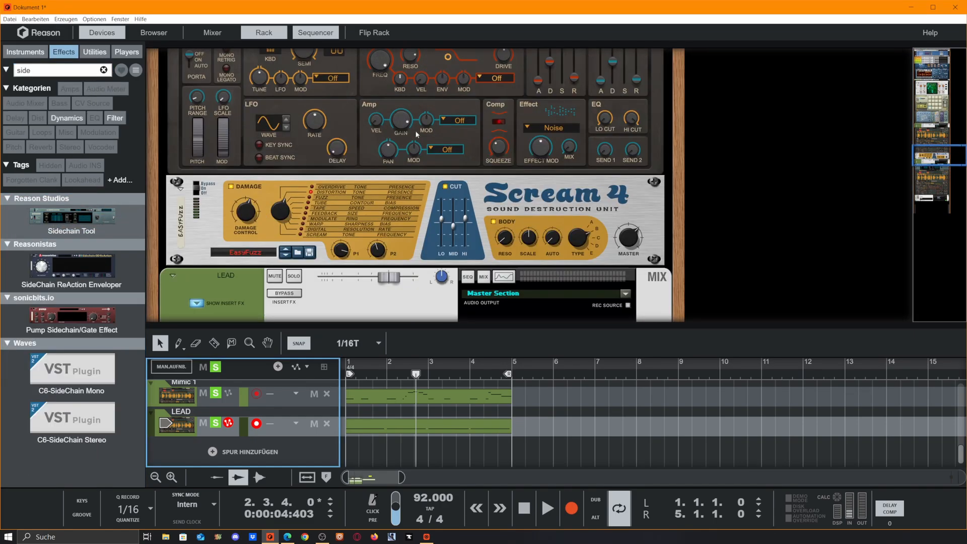
{"action": "scroll", "coordinate": [439, 181], "scroll_direction": "up", "scroll_amount": 3}
{"action": "scroll", "coordinate": [618, 272], "scroll_direction": "down", "scroll_amount": 2}
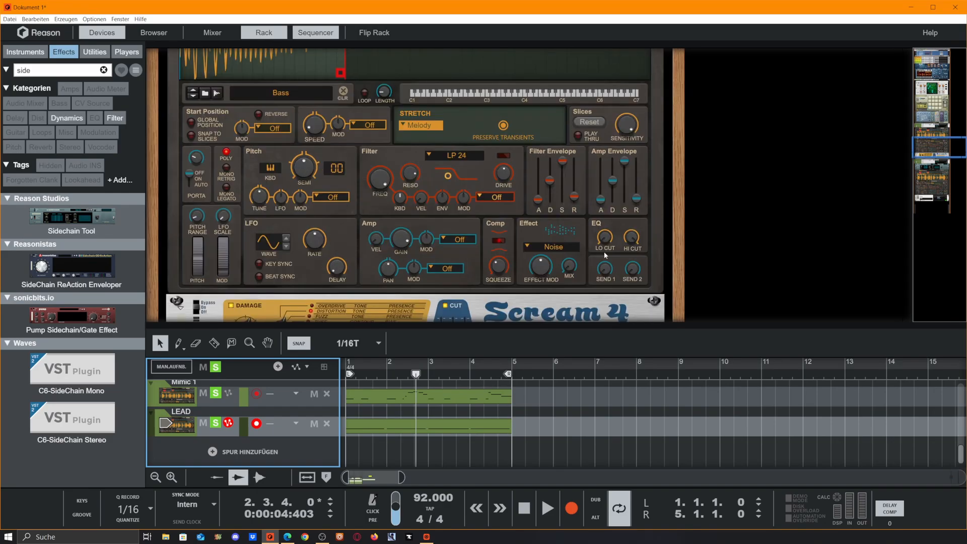
{"action": "key", "text": "Tab"}
{"action": "scroll", "coordinate": [314, 245], "scroll_direction": "down", "scroll_amount": 2}
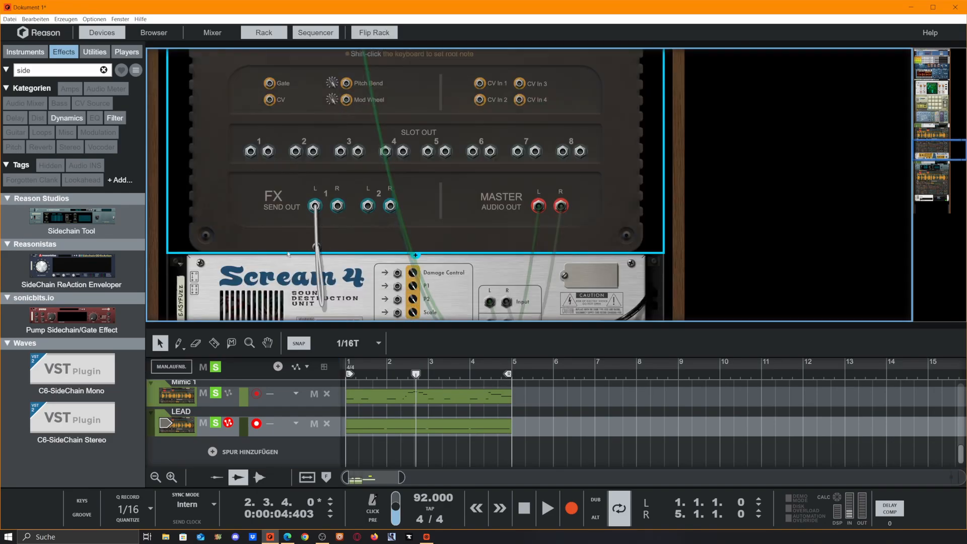
{"action": "left_click_drag", "start_coordinate": [315, 166], "coordinate": [483, 272]}
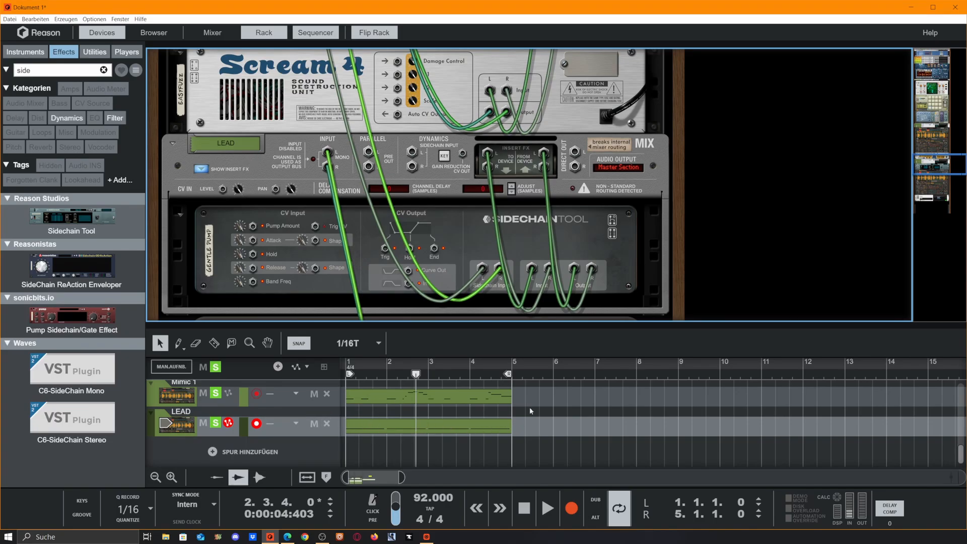
- Set the Sidechain Tool's effect mode to Sidechain and start playback
{"action": "key", "text": "Tab"}
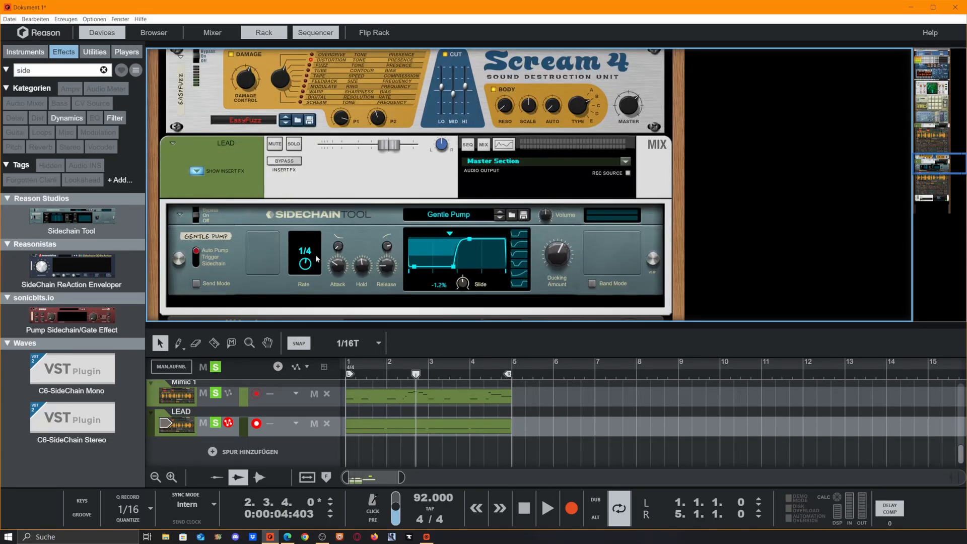
{"action": "left_click", "coordinate": [196, 265]}
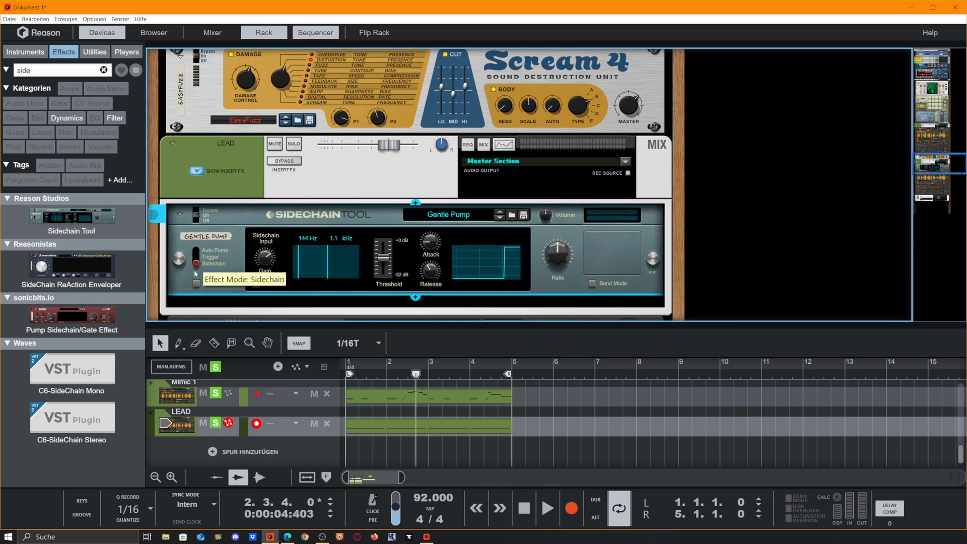
{"action": "key", "text": "space"}
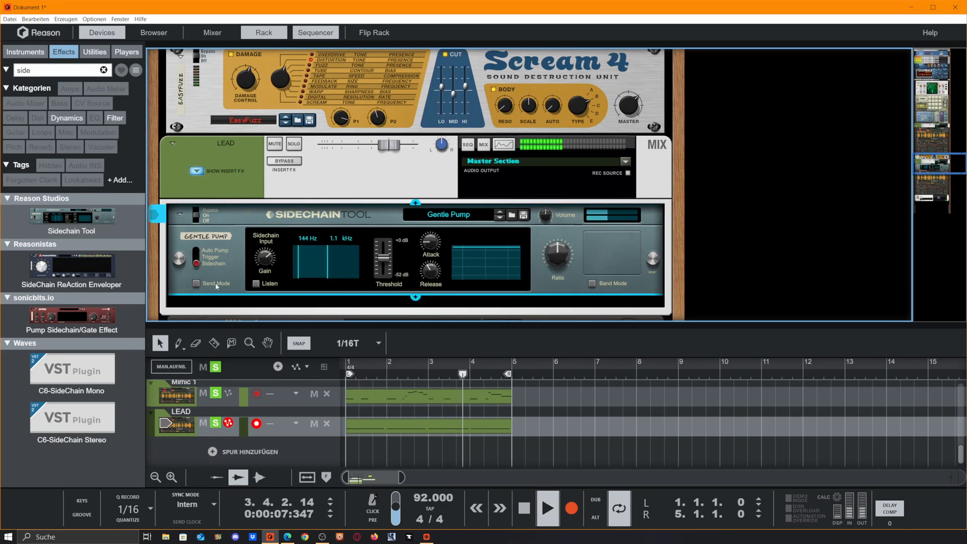
- Check the sidechain cabling during playback and set the Send 1 level on the Mimic above Scream 4 to 0.0 dB
{"action": "key", "text": "Tab"}
{"action": "scroll", "coordinate": [612, 154], "scroll_direction": "up", "scroll_amount": 3}
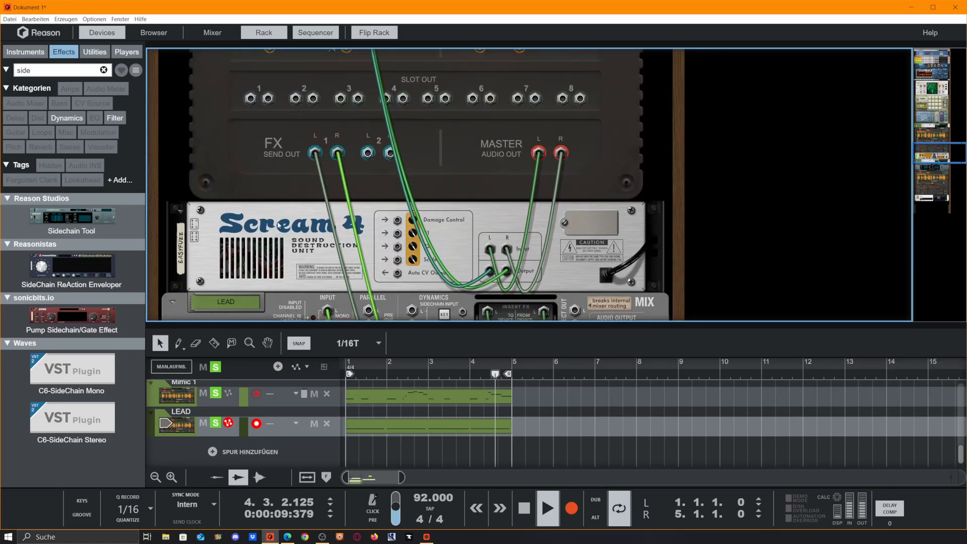
{"action": "key", "text": "Tab"}
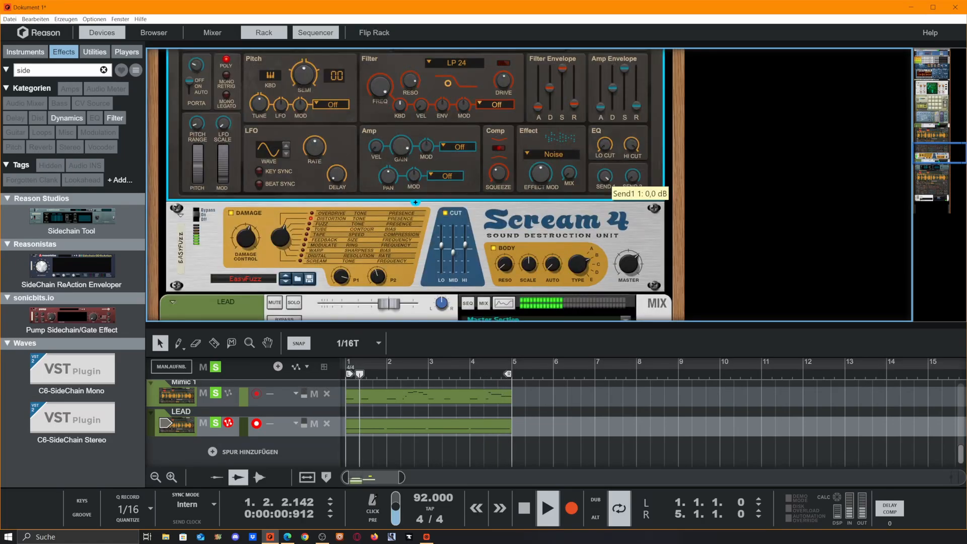
{"action": "scroll", "coordinate": [379, 199], "scroll_direction": "down", "scroll_amount": 3}
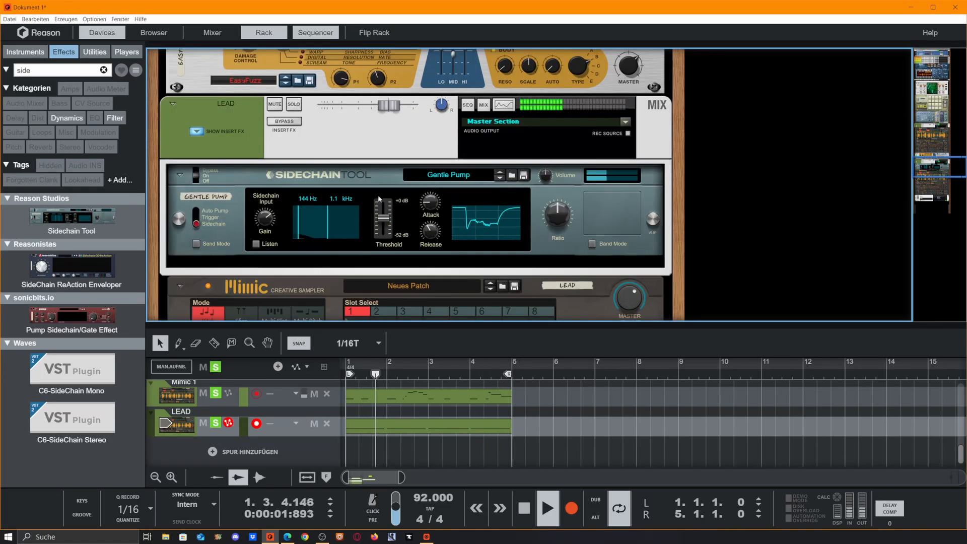
- Set the Sidechain Tool's lower sidechain filter frequency to 100 Hz and raise its ratio, then stop playback
{"action": "left_click", "coordinate": [288, 225]}
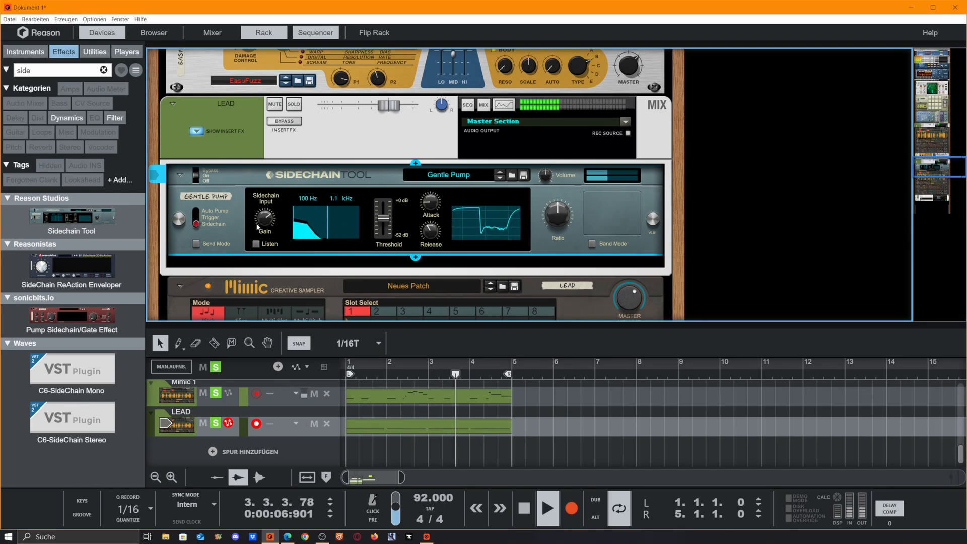
{"action": "left_click_drag", "start_coordinate": [563, 218], "coordinate": [586, 65]}
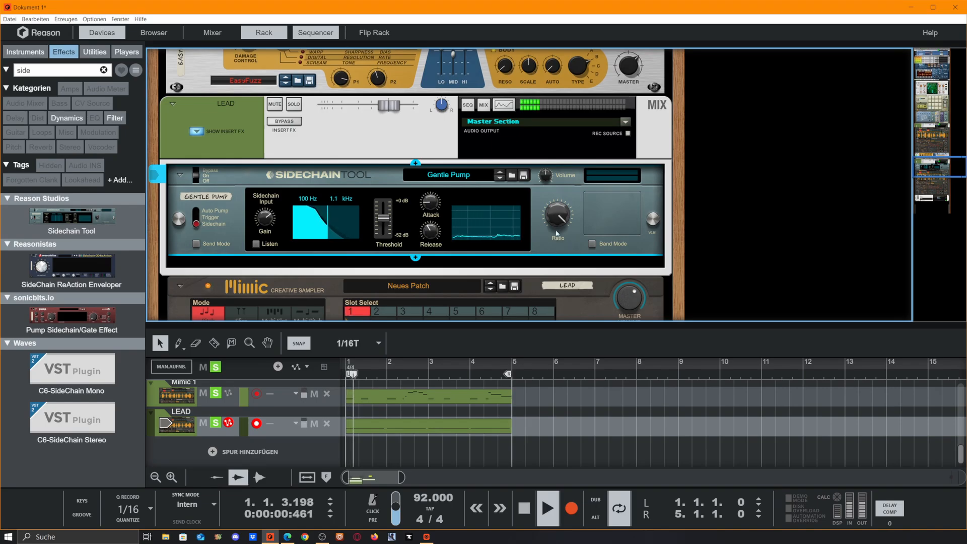
{"action": "mouse_move", "coordinate": [558, 219]}
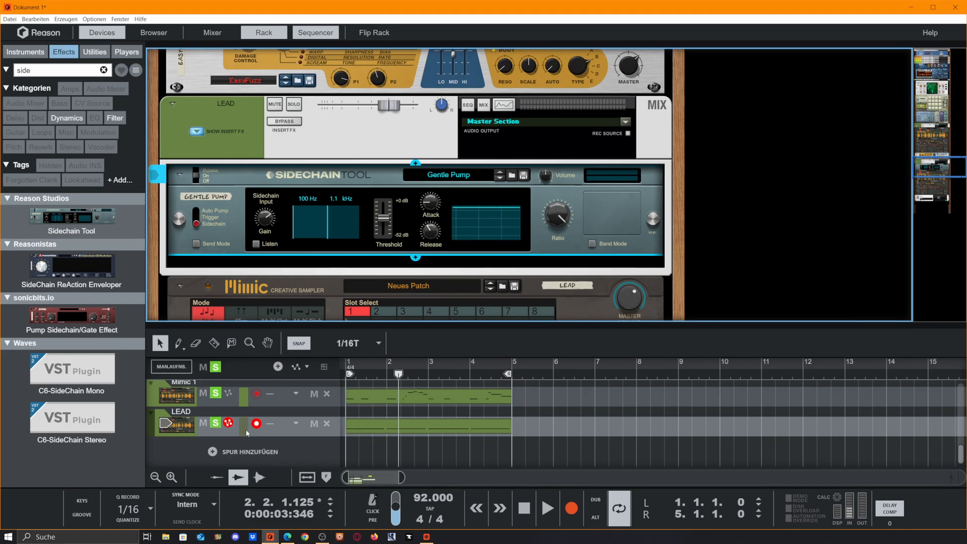
- Rename the Mimic 1 track as BASS
{"action": "left_click", "coordinate": [205, 405]}
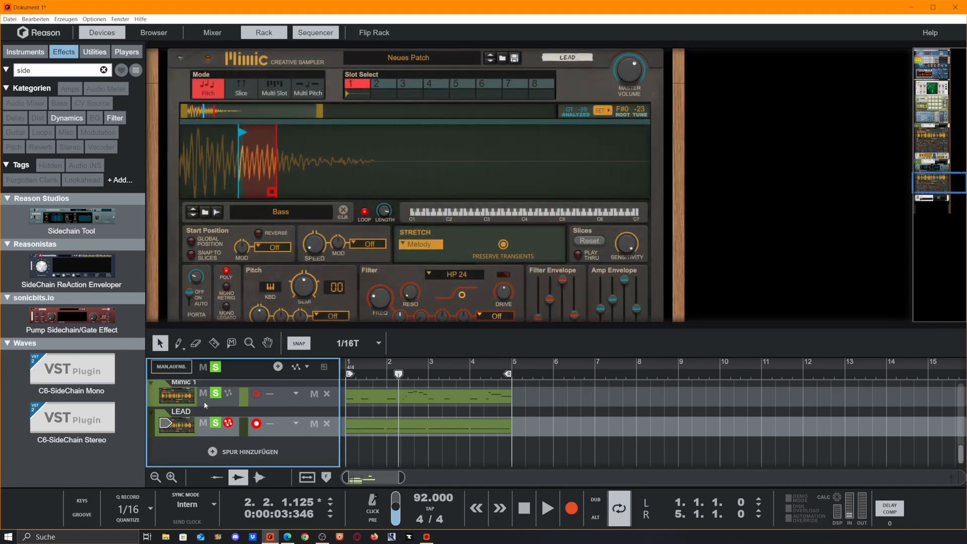
{"action": "scroll", "coordinate": [203, 412], "scroll_direction": "up", "scroll_amount": 2}
{"action": "left_click", "coordinate": [193, 422]}
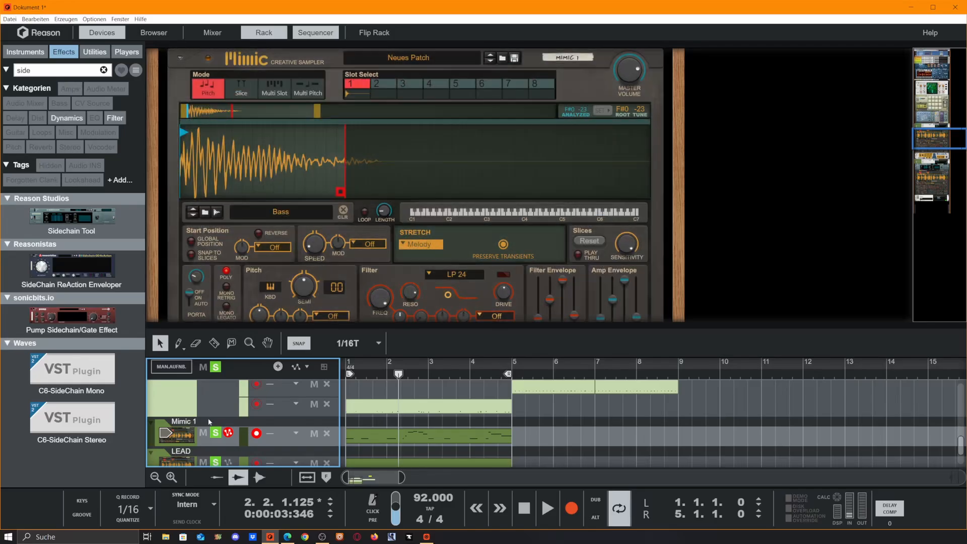
{"action": "double_click", "coordinate": [194, 423]}
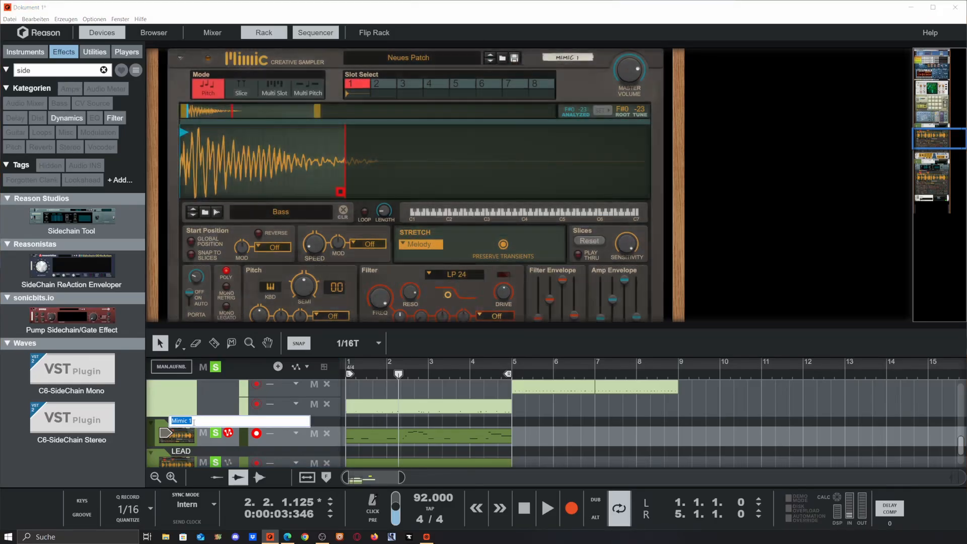
{"action": "type", "text": "BASS"}
{"action": "key", "text": "Return"}
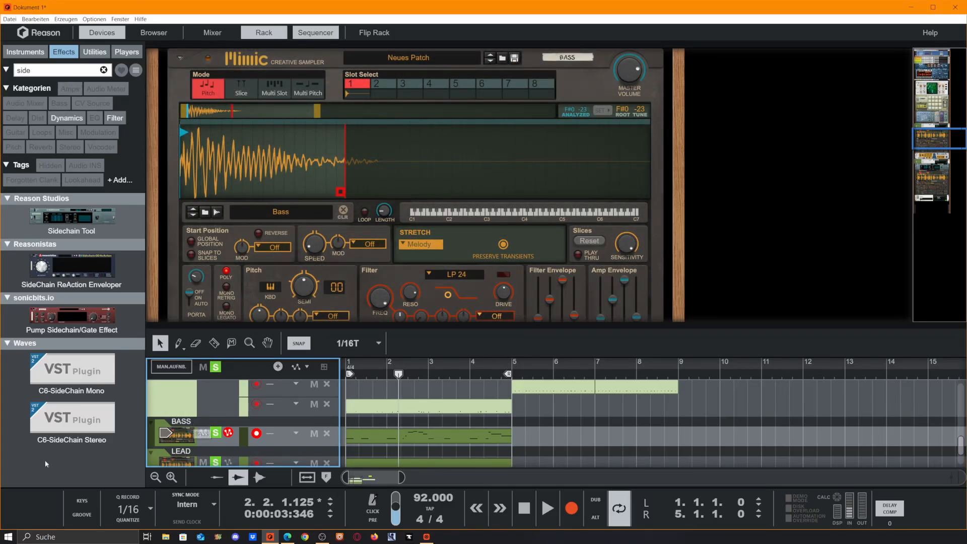
- Play the loop from bar 1 and turn off the solo on the BASS and LEAD tracks
{"action": "scroll", "coordinate": [267, 433], "scroll_direction": "down", "scroll_amount": 2}
{"action": "left_click_drag", "start_coordinate": [364, 375], "coordinate": [310, 384]}
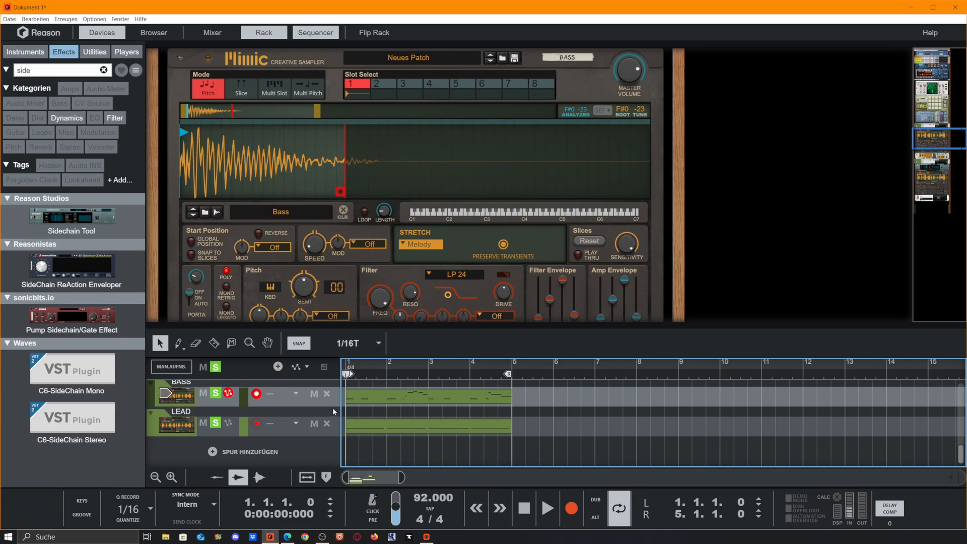
{"action": "key", "text": "space"}
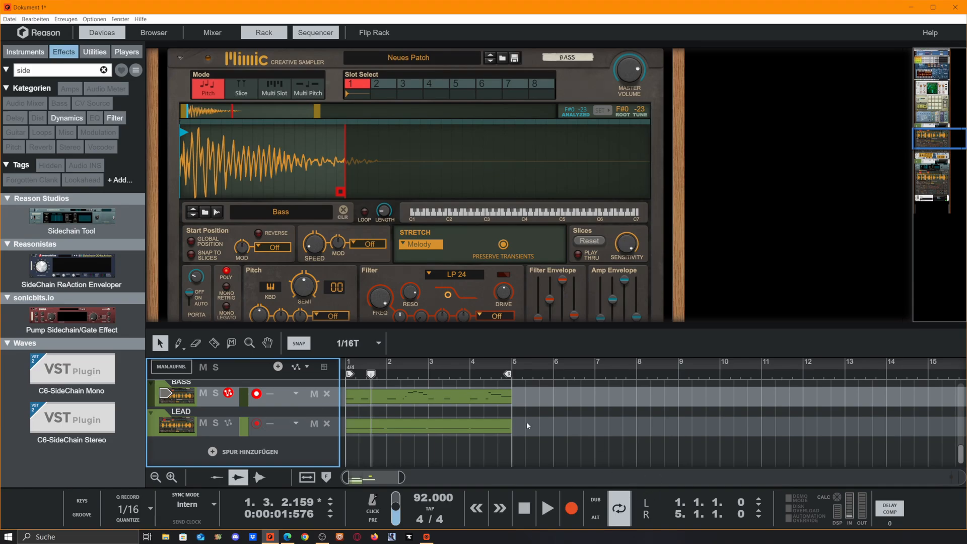
- Enlarge the sequencer over the rack area and select all clips in the arrangement
{"action": "left_click_drag", "start_coordinate": [554, 326], "coordinate": [568, 41]}
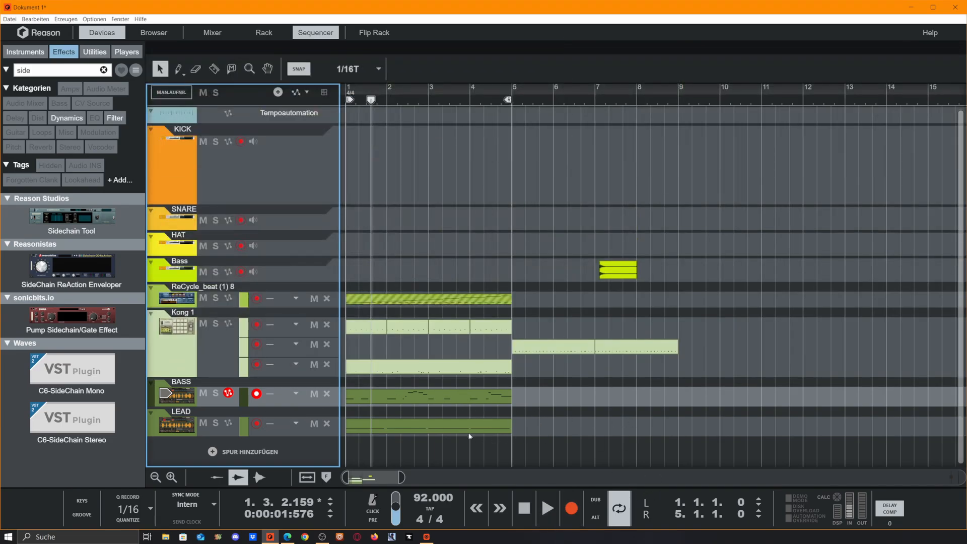
{"action": "scroll", "coordinate": [592, 431], "scroll_direction": "up", "scroll_amount": 1}
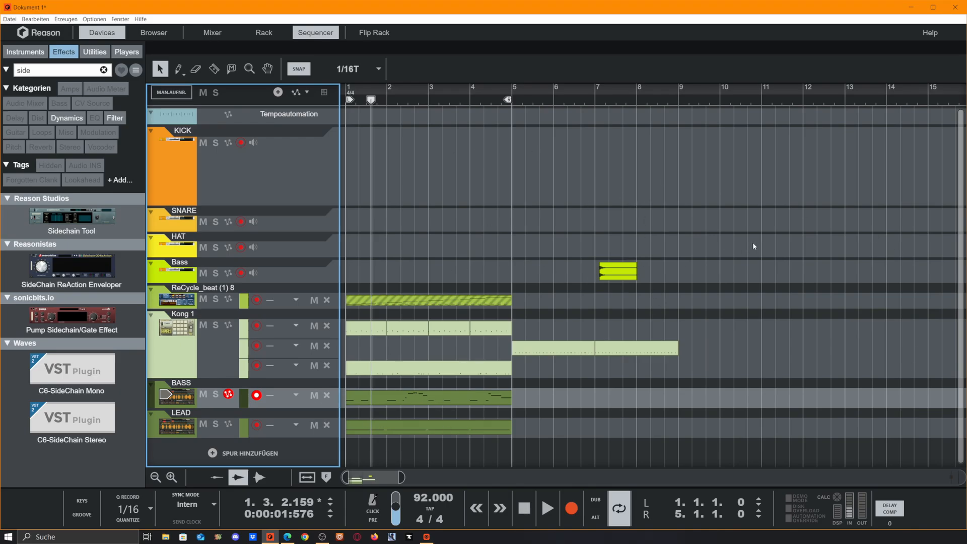
{"action": "left_click_drag", "start_coordinate": [746, 233], "coordinate": [468, 426]}
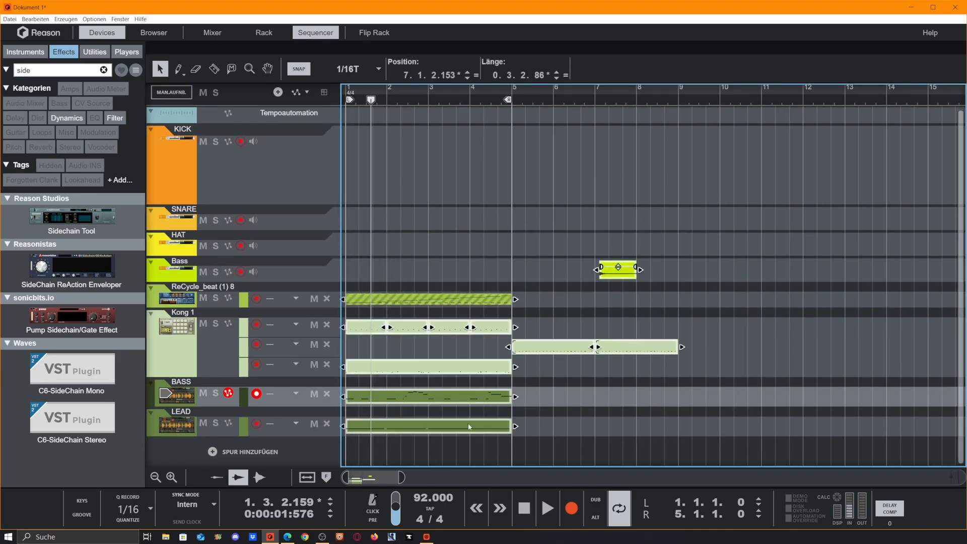
{"action": "left_click", "coordinate": [735, 219]}
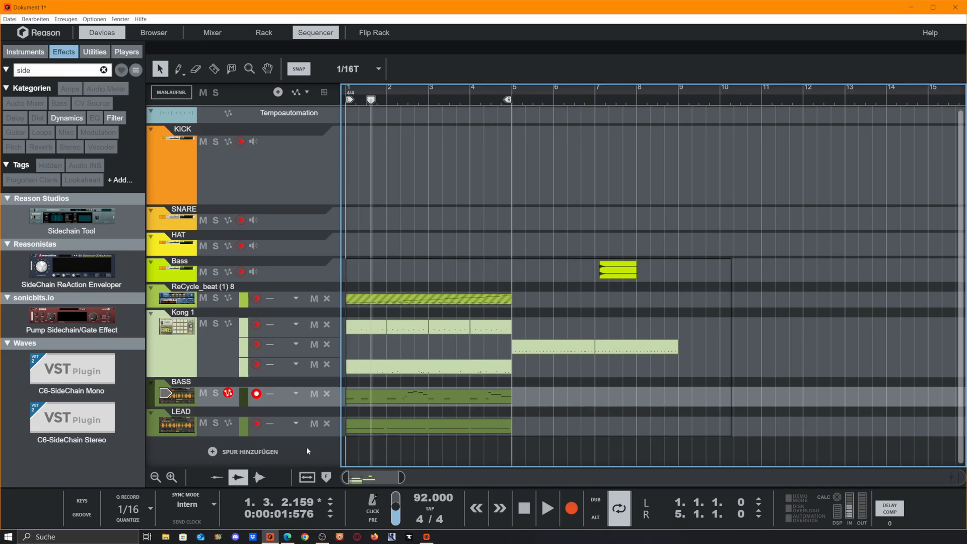
{"action": "key", "text": "ctrl+a"}
- Show the instrument devices, clear the search term "side", and browse the full list
{"action": "left_click", "coordinate": [30, 53]}
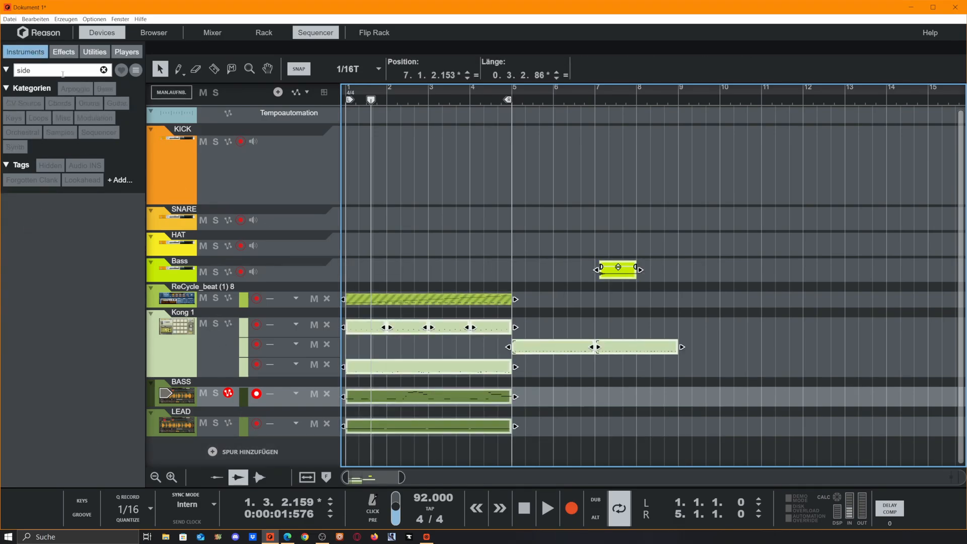
{"action": "left_click", "coordinate": [104, 69]}
{"action": "scroll", "coordinate": [82, 330], "scroll_direction": "down", "scroll_amount": 8}
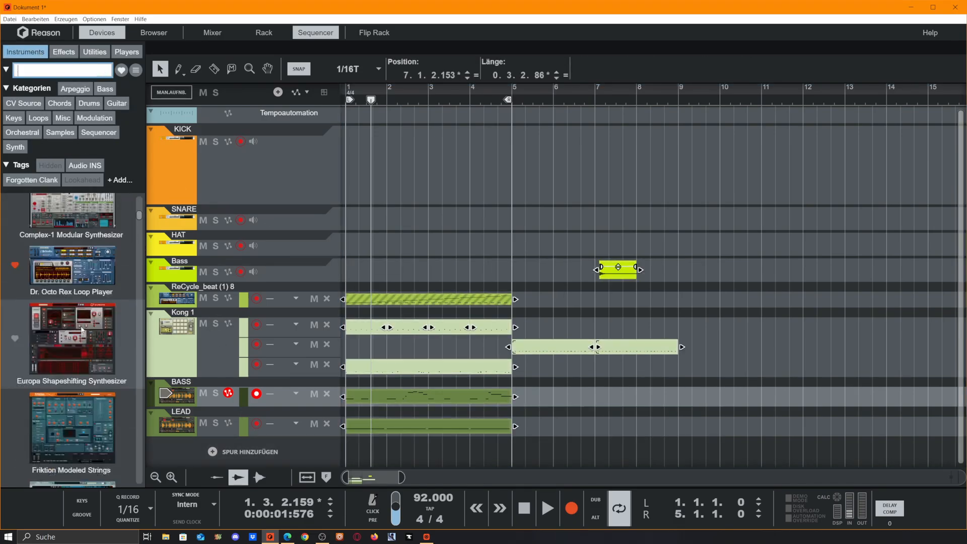
{"action": "scroll", "coordinate": [82, 330], "scroll_direction": "down", "scroll_amount": 1}
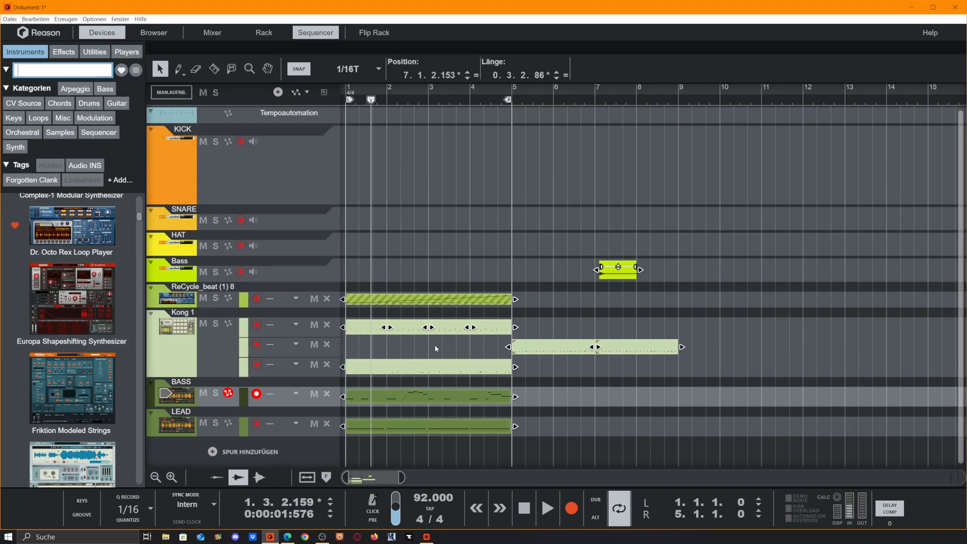
{"action": "left_click", "coordinate": [391, 348]}
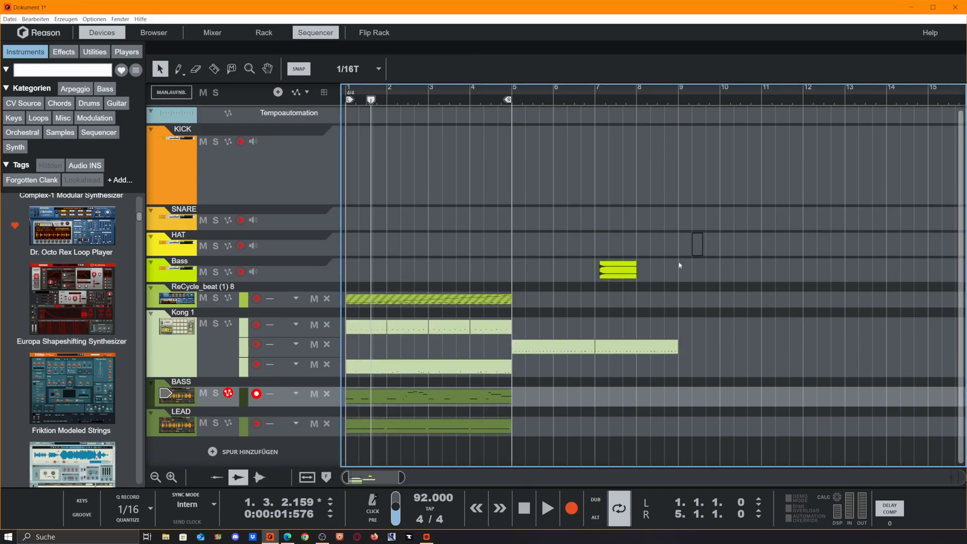
{"action": "left_click_drag", "start_coordinate": [679, 266], "coordinate": [346, 449]}
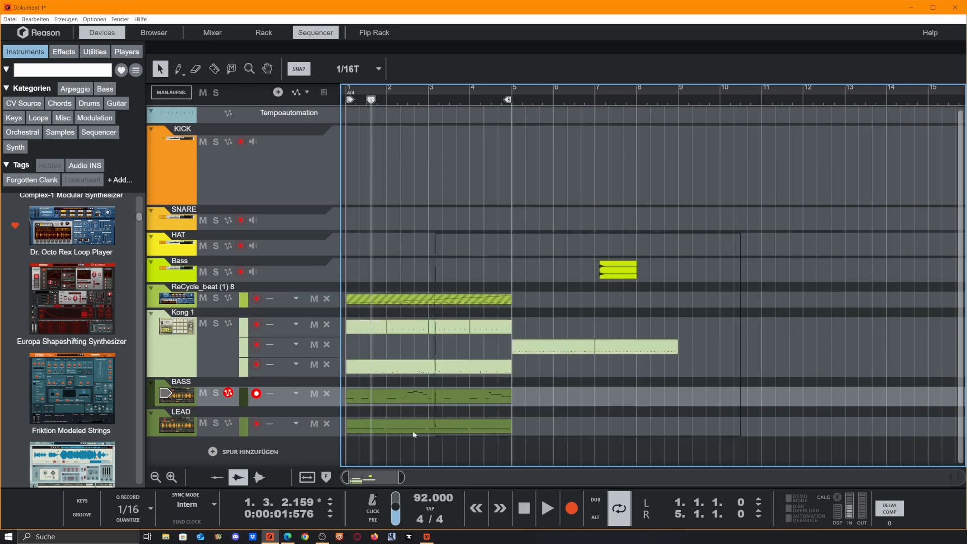
{"action": "scroll", "coordinate": [616, 197], "scroll_direction": "up", "scroll_amount": 1}
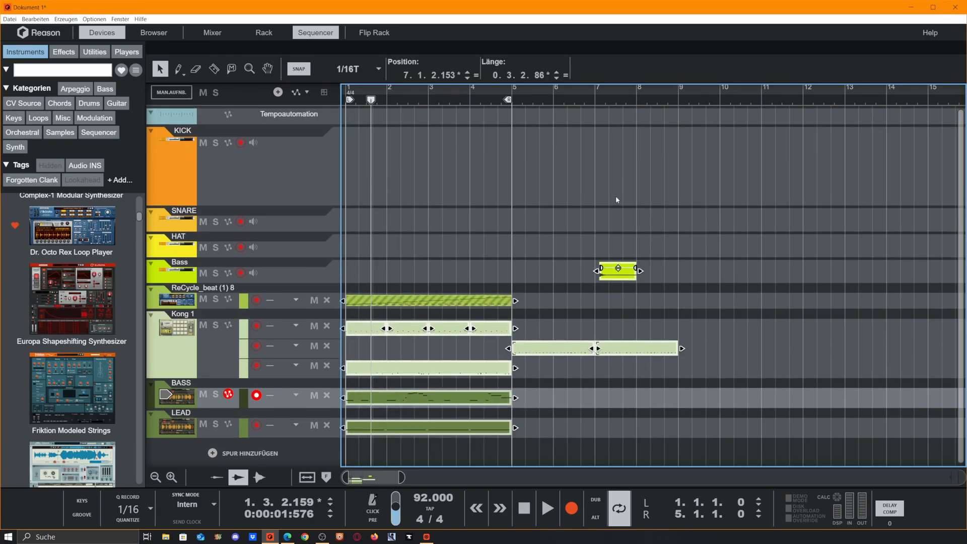
{"action": "left_click", "coordinate": [209, 151]}
{"action": "left_click", "coordinate": [283, 245]}
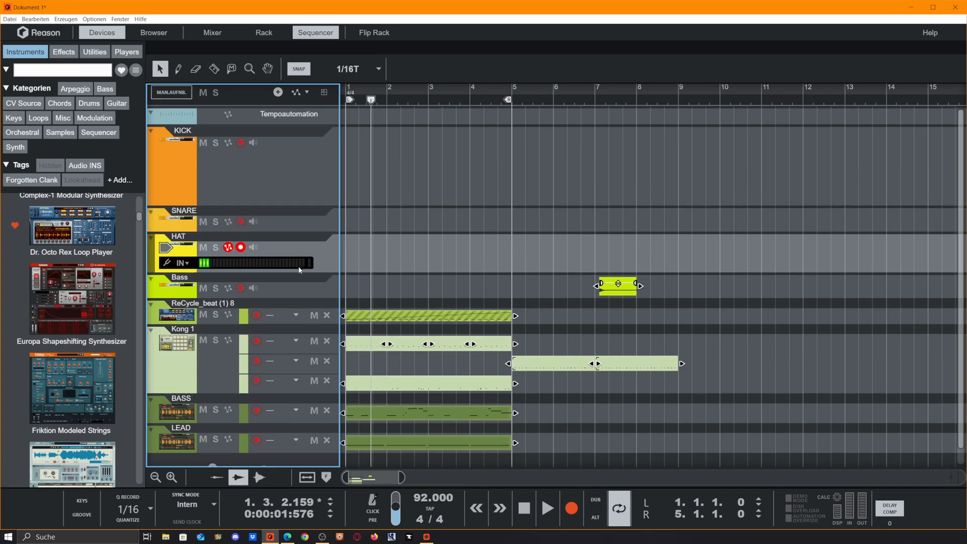
{"action": "left_click", "coordinate": [303, 292]}
{"action": "scroll", "coordinate": [553, 275], "scroll_direction": "down", "scroll_amount": 1}
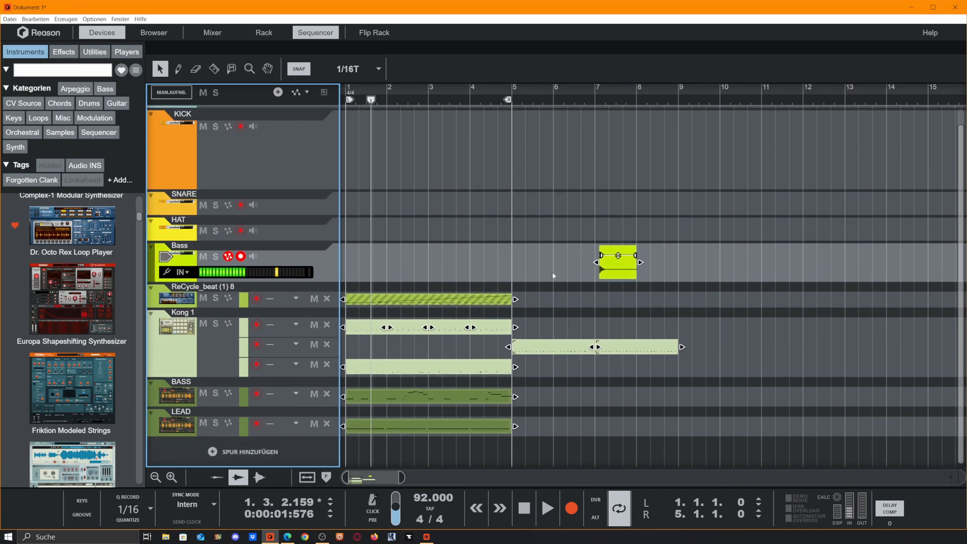
- Select the Kong 1 track and clear the clip selection
{"action": "left_click", "coordinate": [207, 352]}
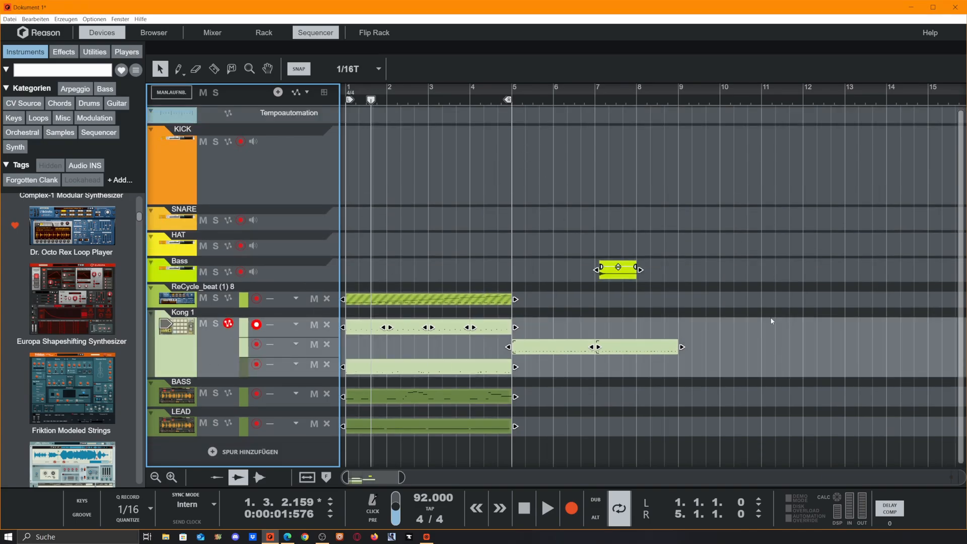
{"action": "left_click", "coordinate": [572, 316]}
{"action": "scroll", "coordinate": [618, 292], "scroll_direction": "down", "scroll_amount": 1}
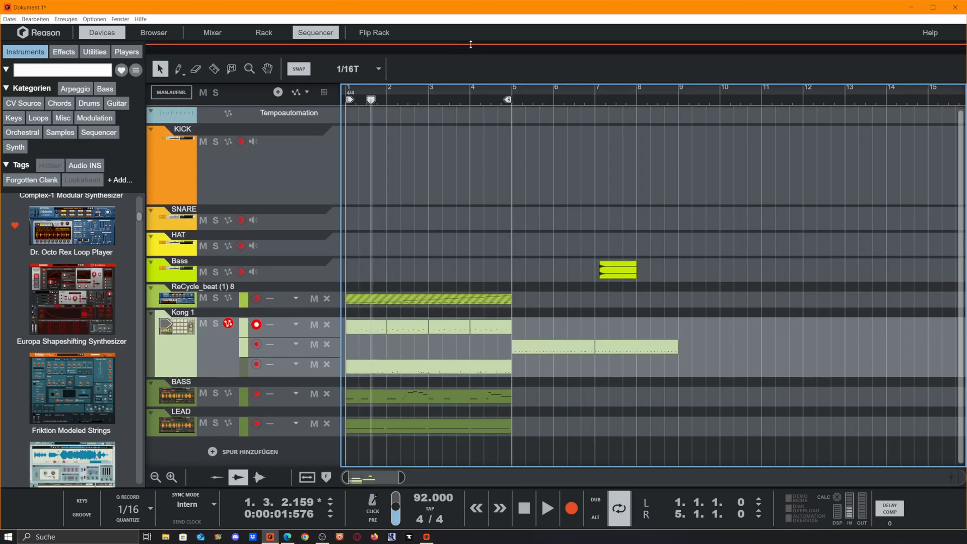